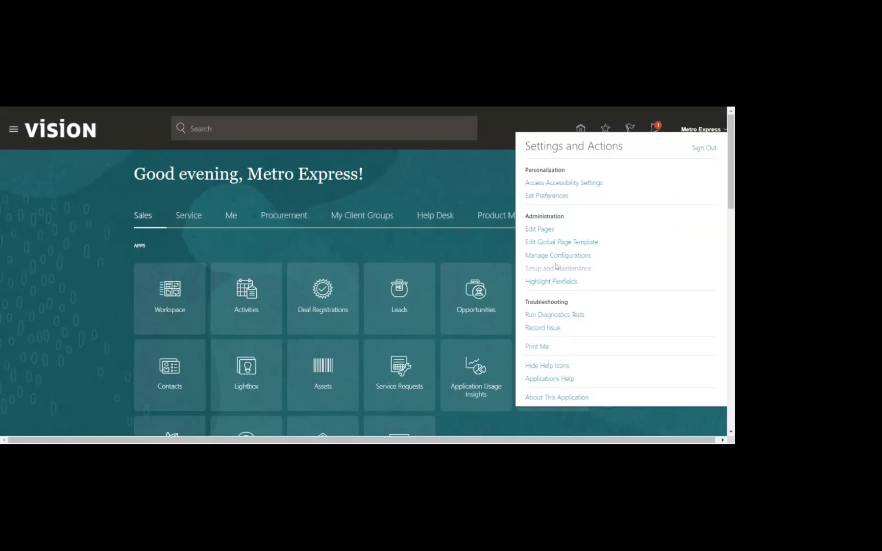
- Open Setup and Maintenance and switch the setup offering to Manufacturing and Supply Chain Materials Management
left_click(556, 268)
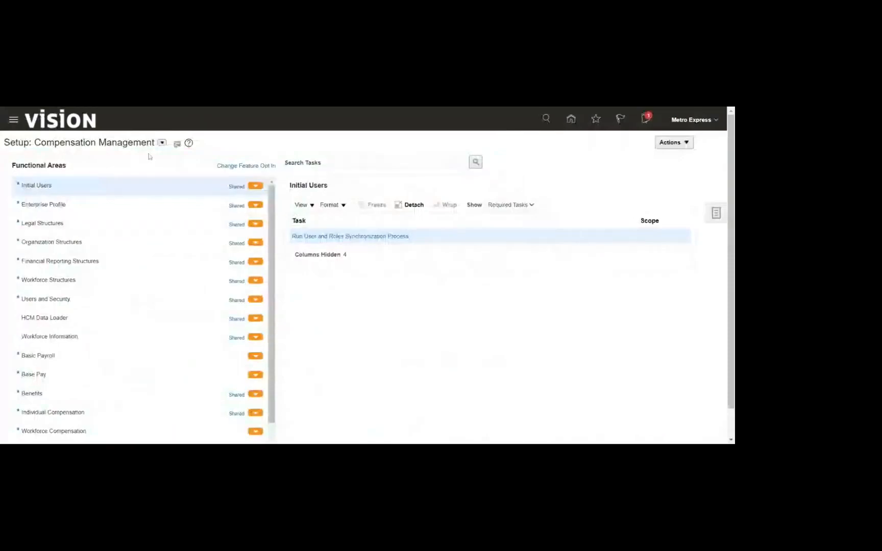
left_click(161, 143)
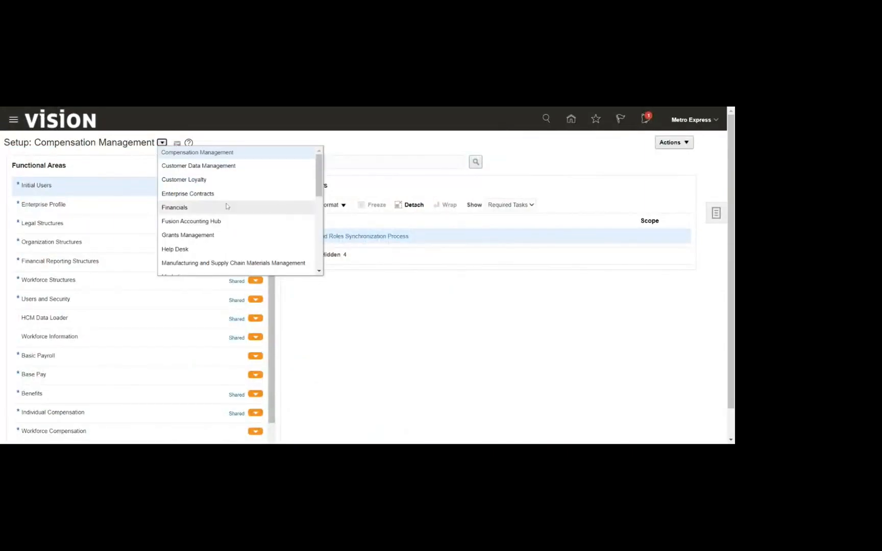
scroll(226, 206, "down", 3)
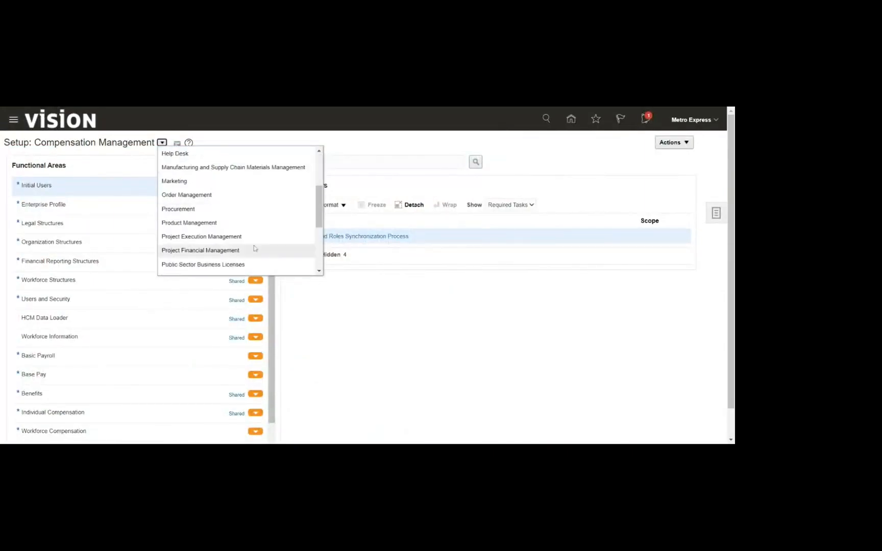
scroll(262, 228, "down", 1)
scroll(263, 227, "down", 3)
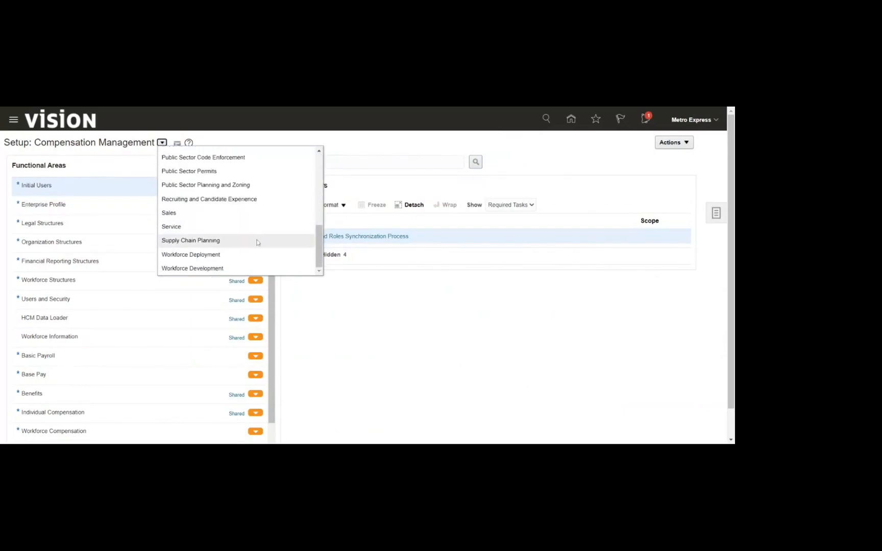
scroll(263, 212, "up", 5)
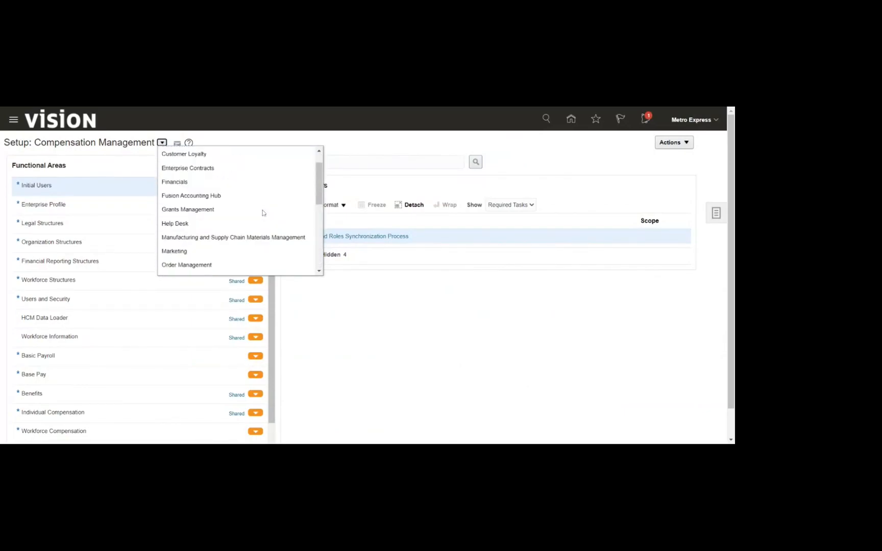
left_click(264, 212)
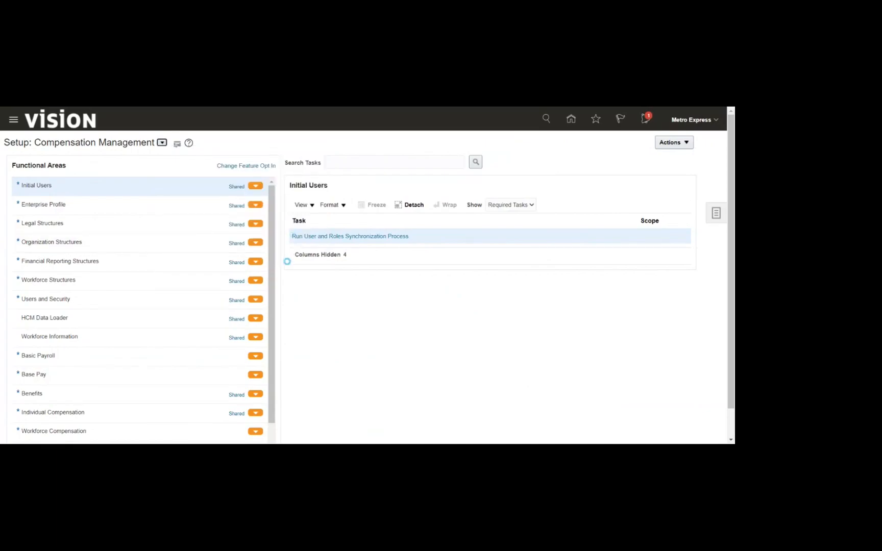
- Search the setup tasks for %inv% and open the Manage Inventory Organizations task under Suppliers
left_click(392, 162)
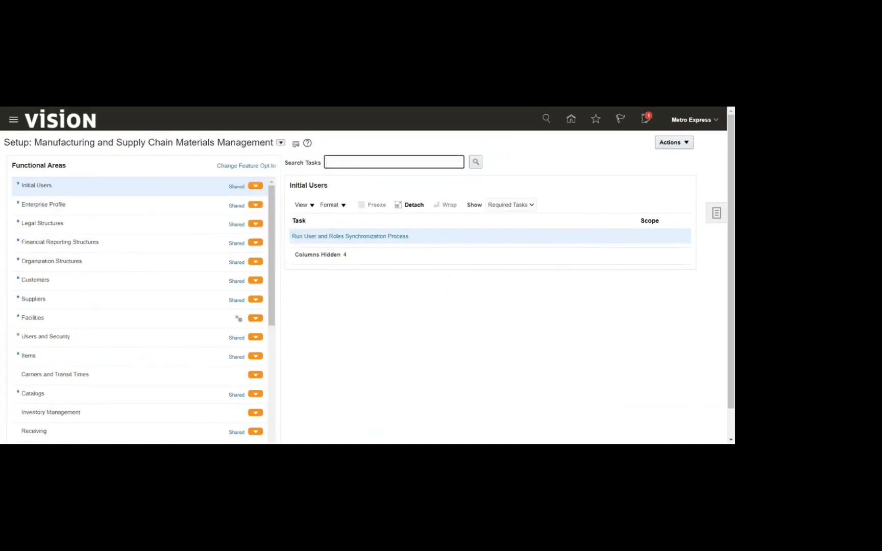
type("%inv%")
left_click(475, 162)
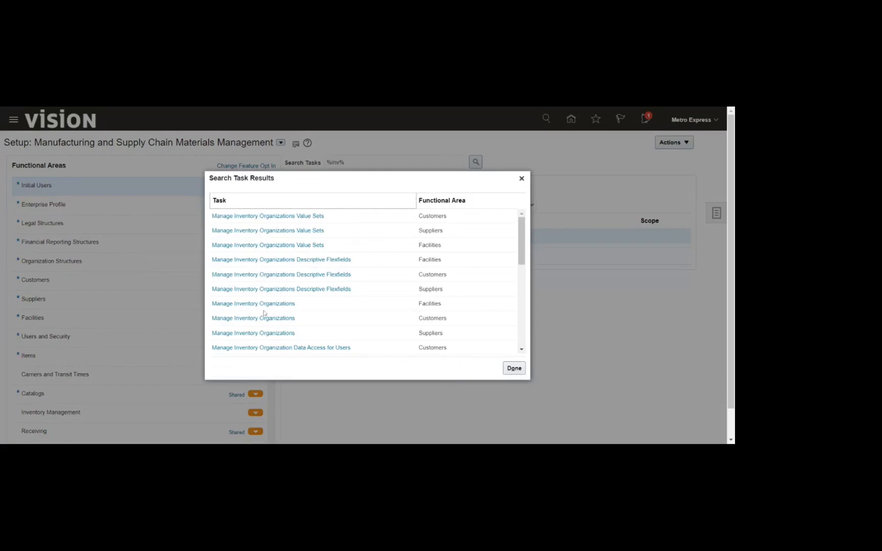
scroll(264, 313, "down", 2)
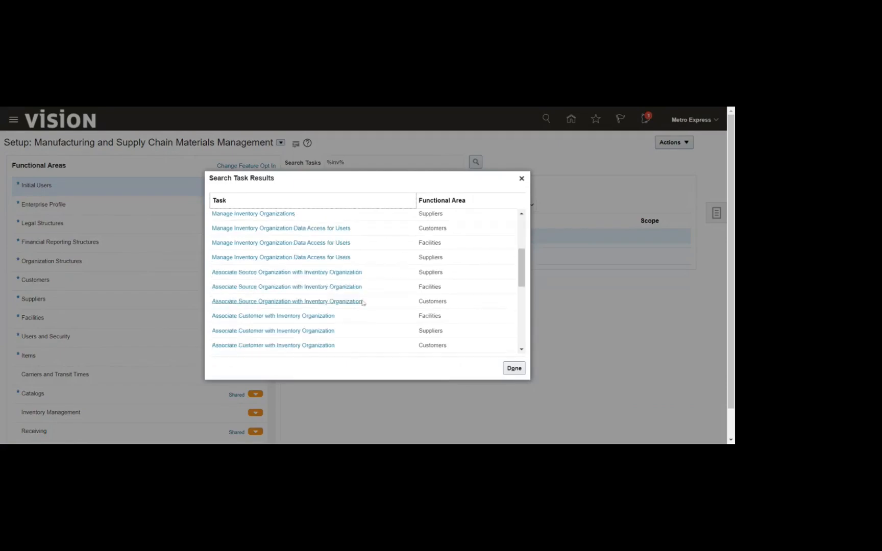
left_click(307, 332)
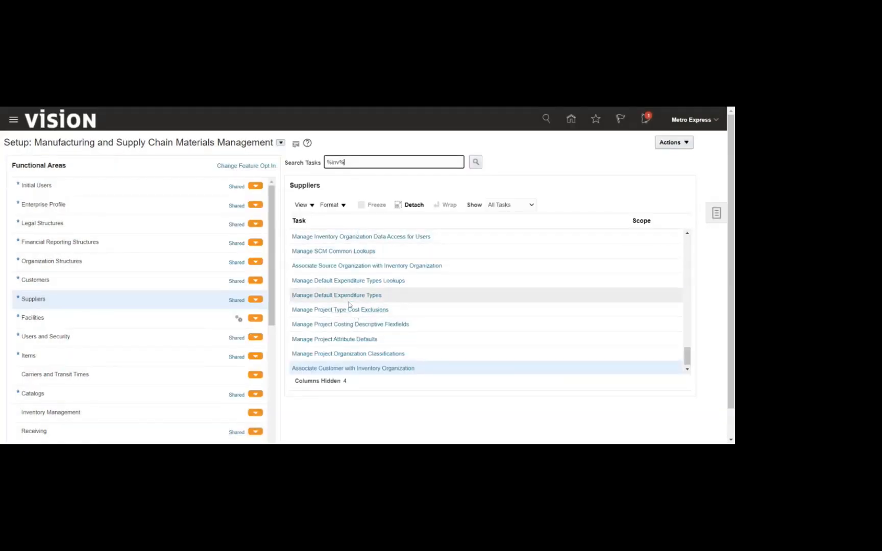
scroll(345, 294, "up", 2)
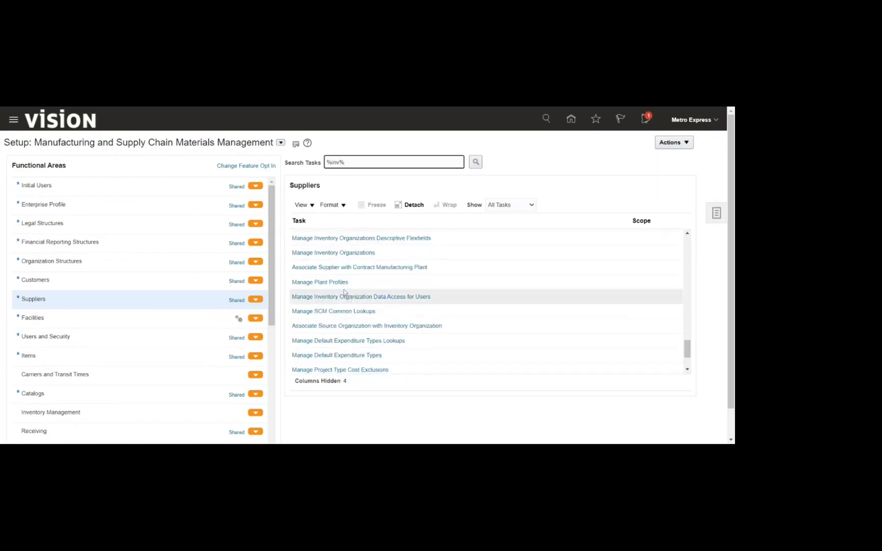
left_click(323, 254)
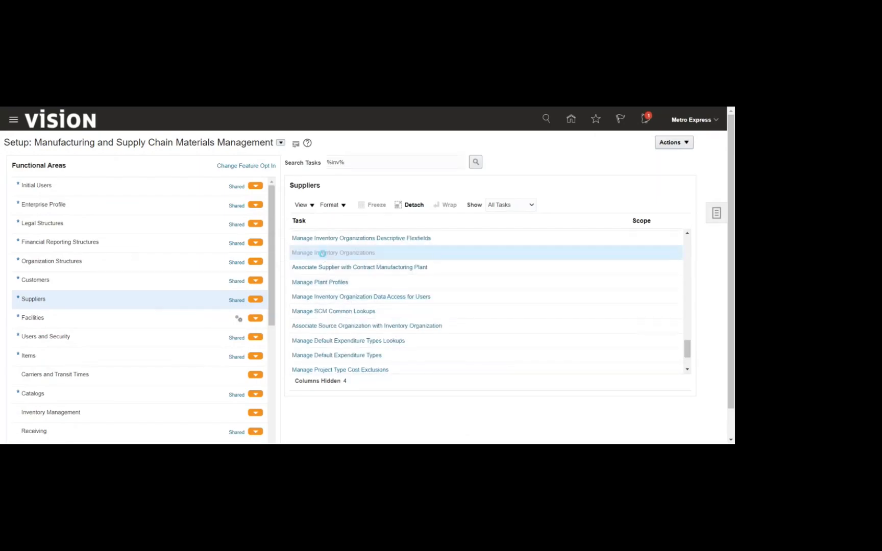
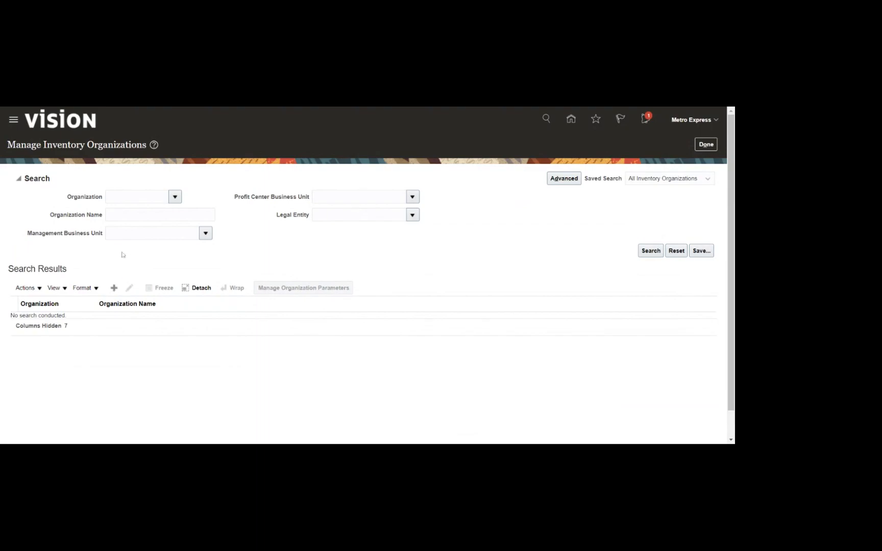
- Start a new inventory organization and name it Metro_Inv_Org
left_click(115, 287)
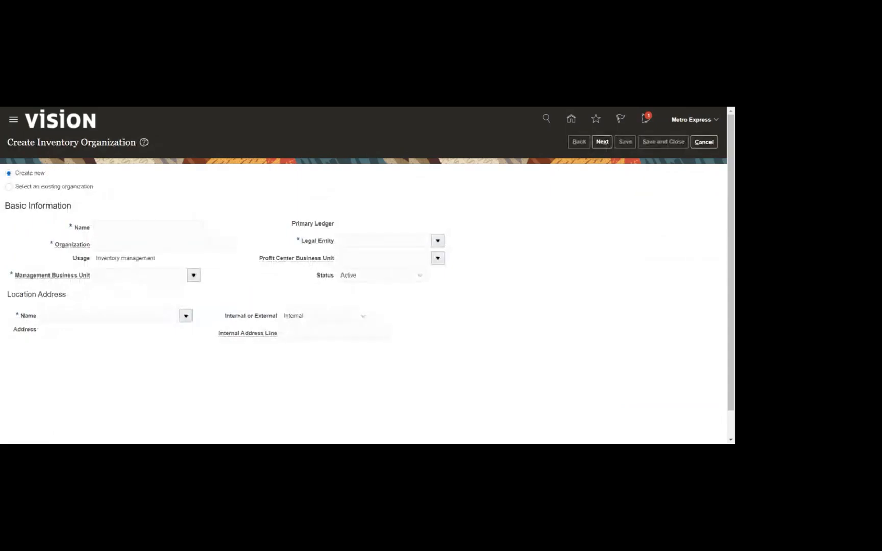
left_click(148, 227)
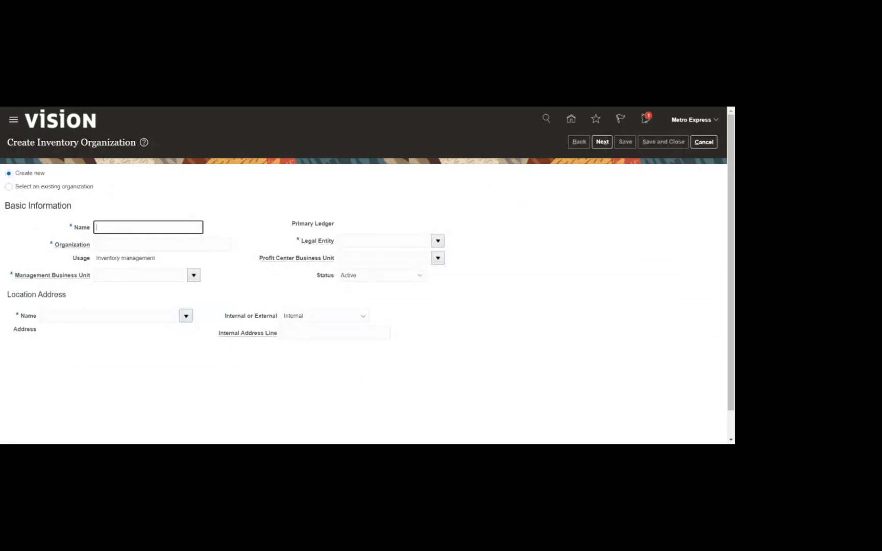
type("N")
type("et")
type("ro_")
type("Inv_Org")
- Fill in the Organization value of the new inventory organization as METRO_INV_ORG
double_click(125, 227)
key("ctrl+c")
left_click(129, 107)
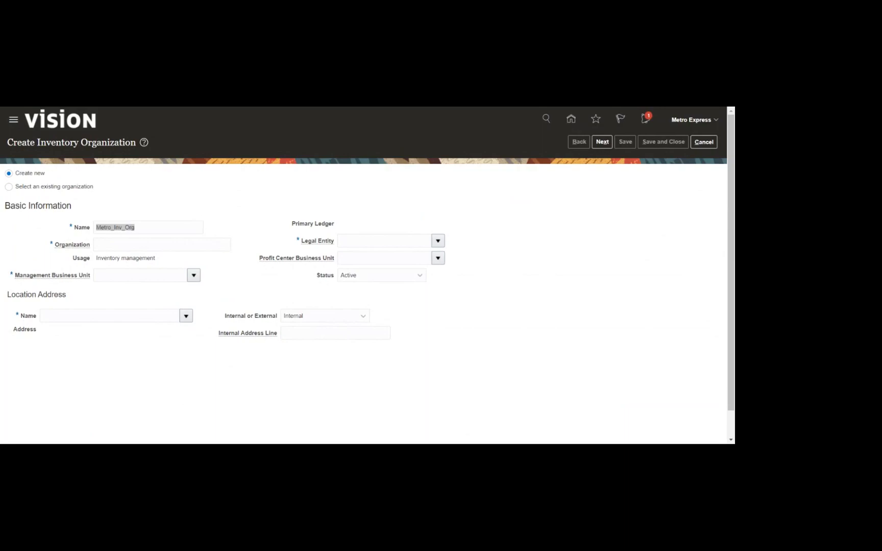
key("alt+Tab")
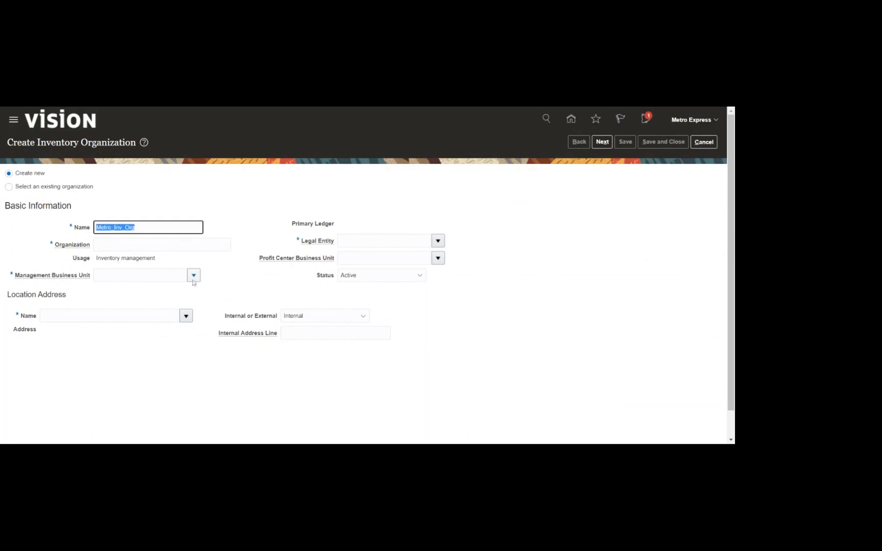
key("Tab")
key("ctrl+v")
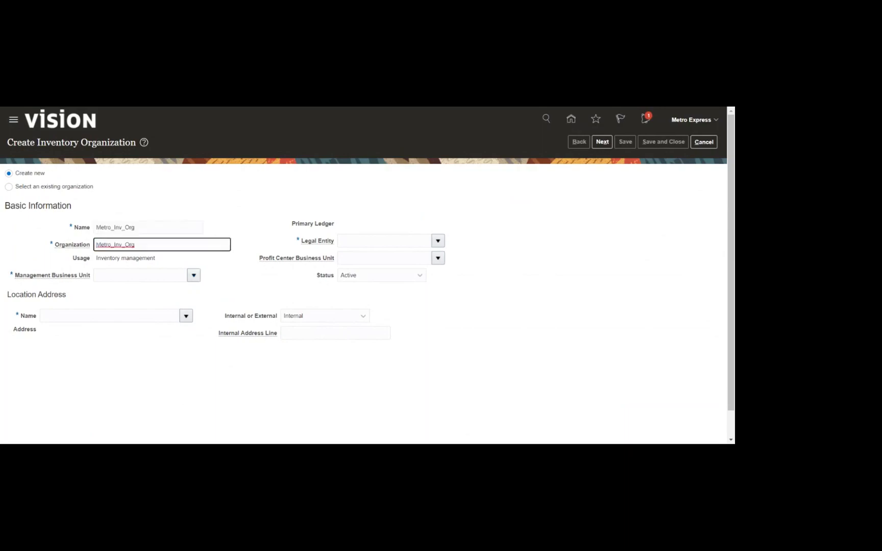
left_click(189, 278)
key("BackSpace")
key("BackSpace")
key("BackSpace")
key("BackSpace")
key("BackSpace")
key("BackSpace")
key("BackSpace")
key("BackSpace")
key("BackSpace")
key("BackSpace")
key("BackSpace")
key("BackSpace")
type("ETRO_INV_ORG")
- Search the management business units for METR and assign Metro Express Mauritius Business Unit
left_click(151, 278)
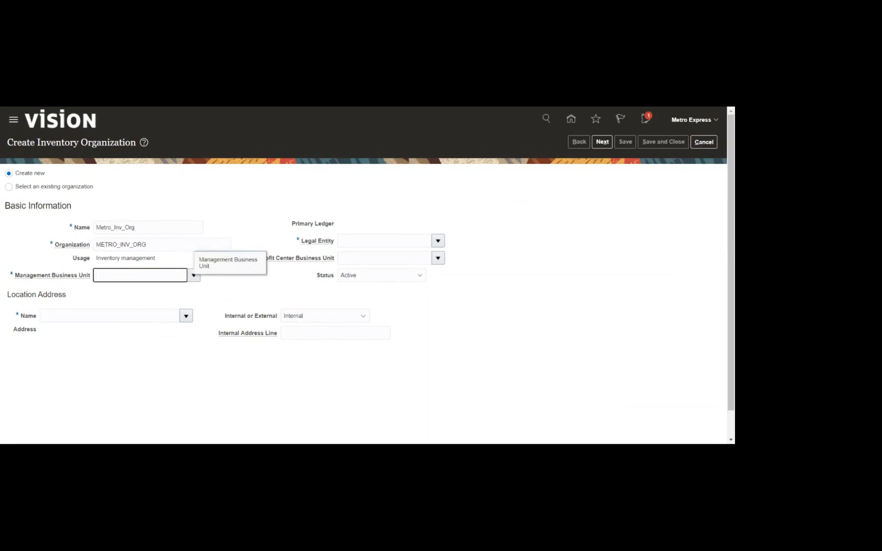
type("METR")
key("Tab")
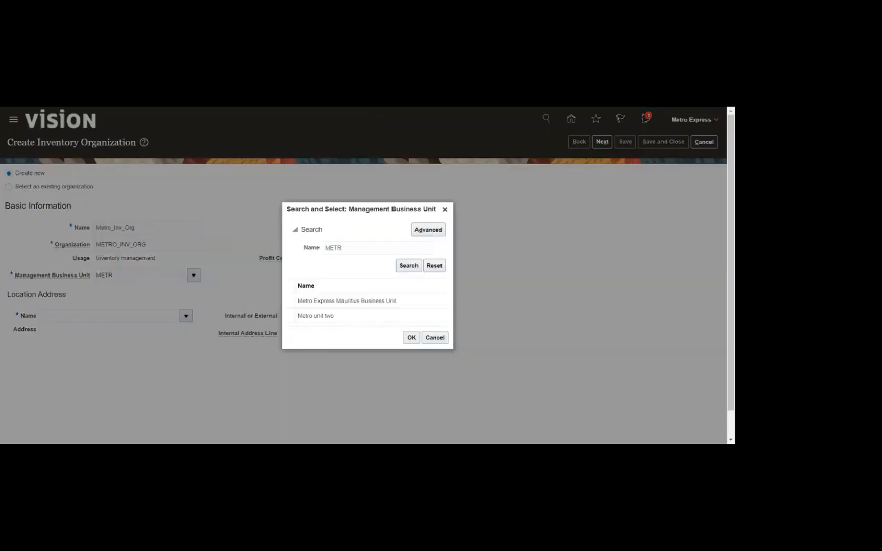
left_click(357, 301)
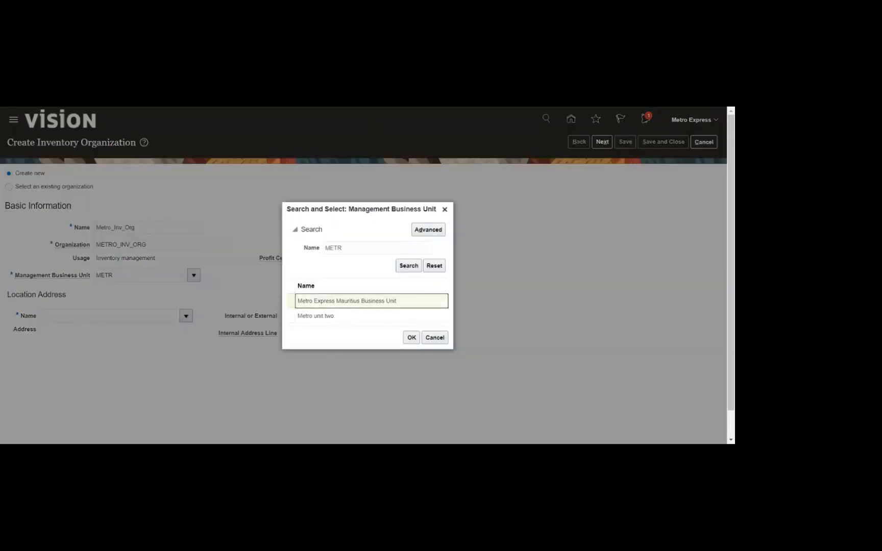
left_click(411, 338)
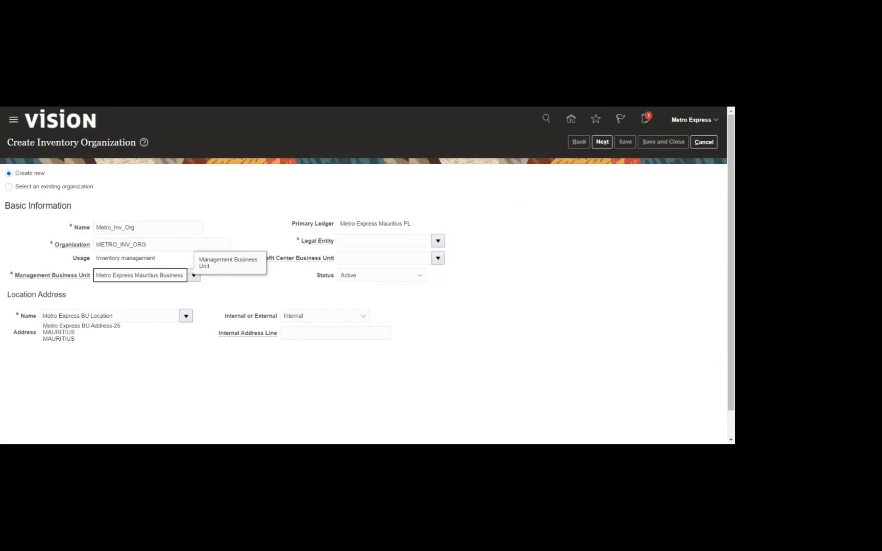
left_click_drag(97, 258, 161, 257)
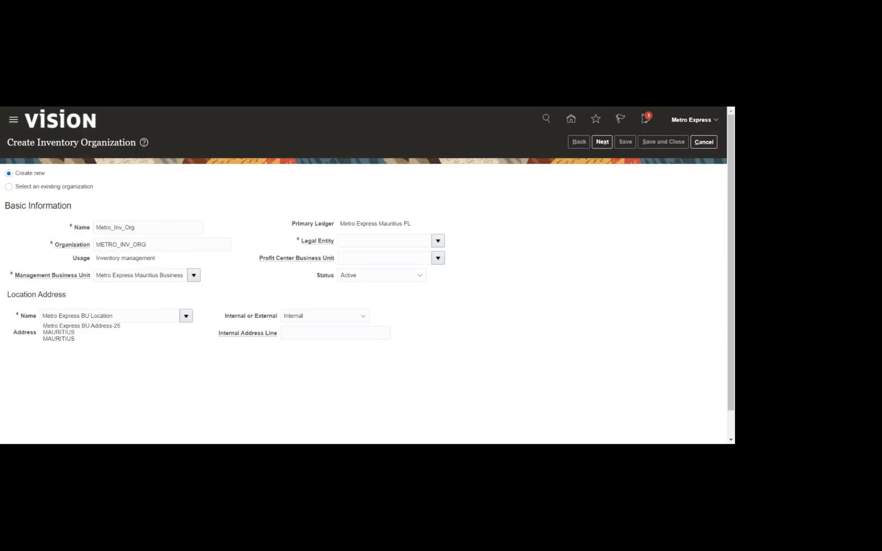
left_click_drag(97, 258, 158, 256)
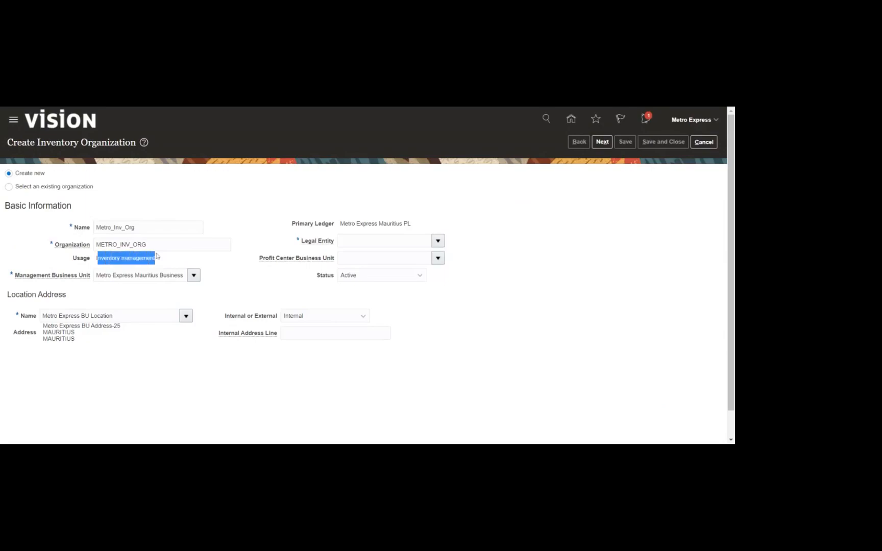
left_click(247, 257)
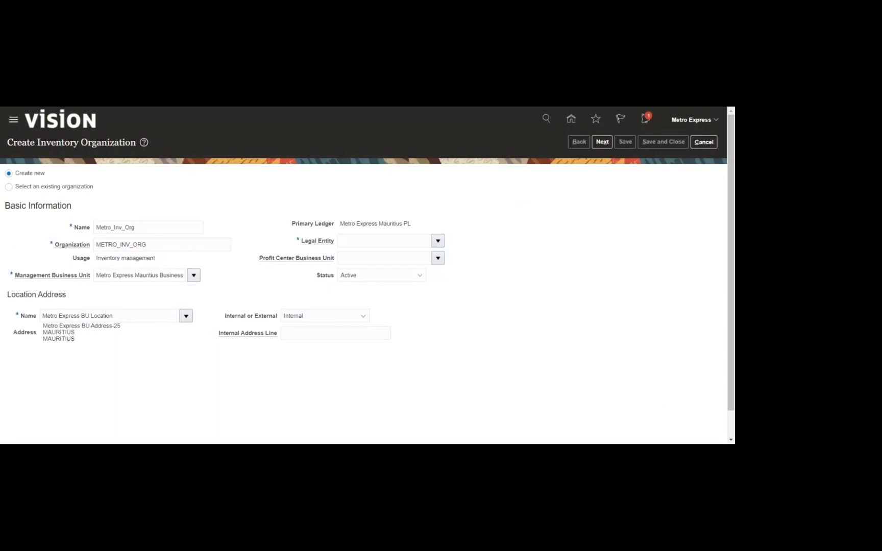
- Set the legal entity to Metro Express Mauritius Legal Entity and check the available profit center business units
left_click(441, 242)
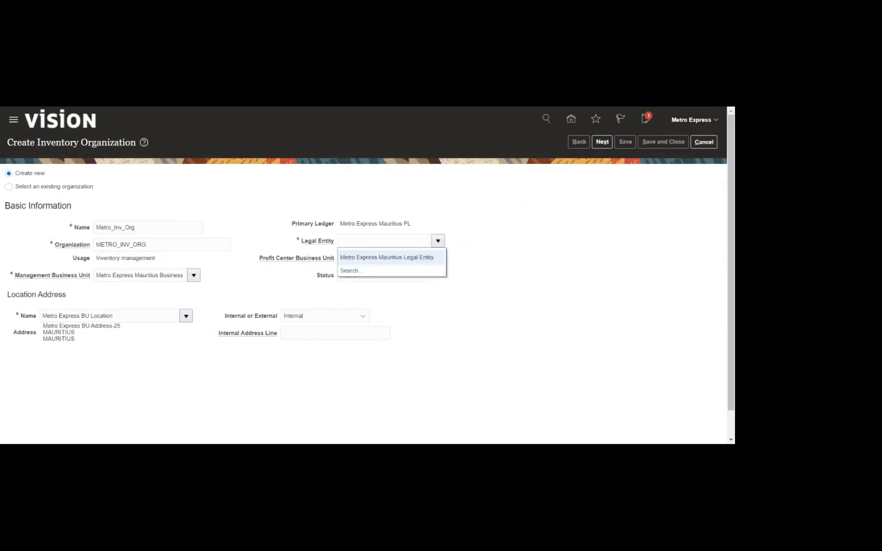
key("Escape")
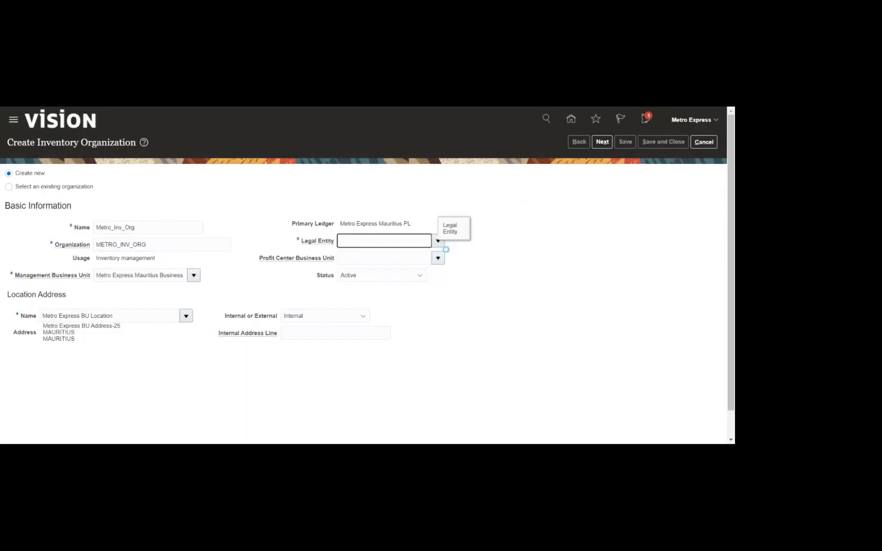
left_click(445, 248)
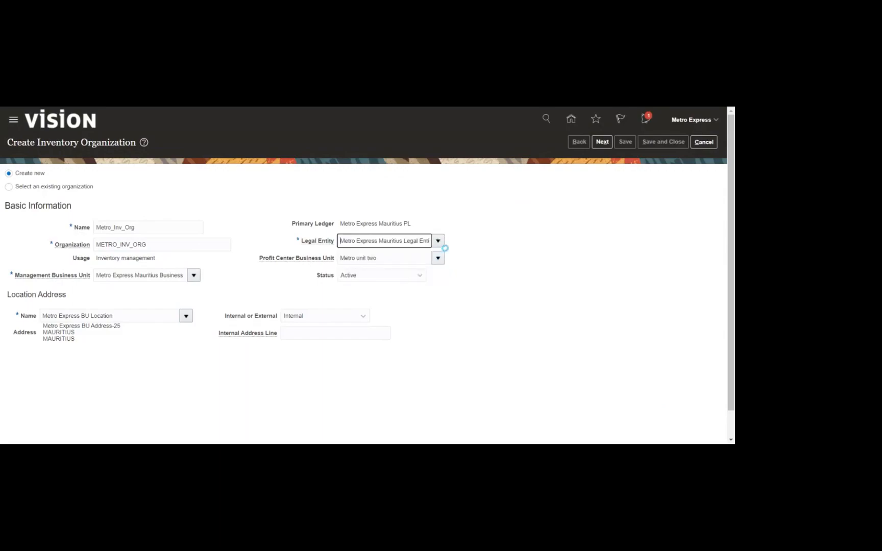
left_click(469, 273)
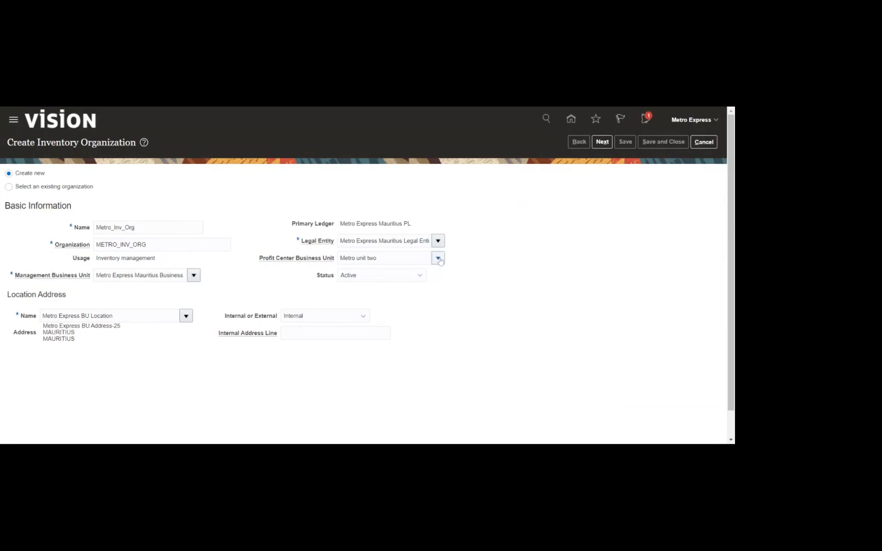
left_click(439, 259)
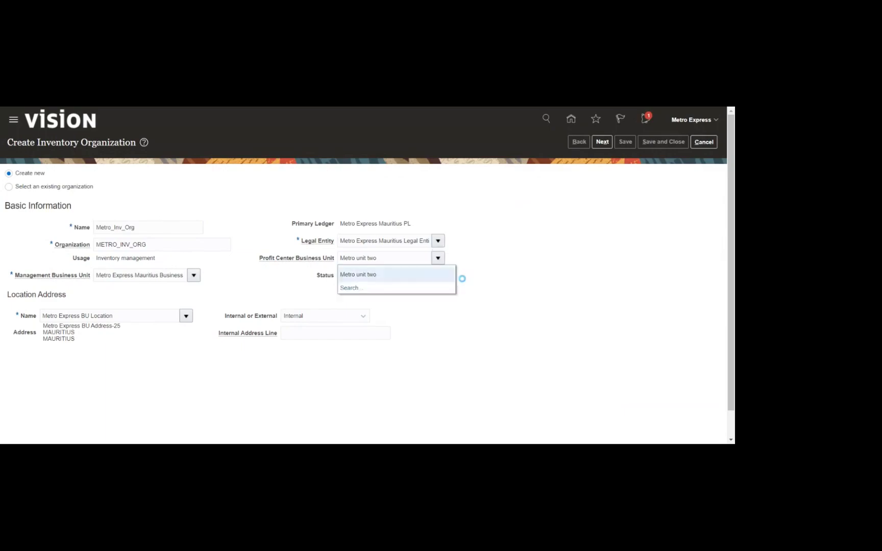
left_click(467, 291)
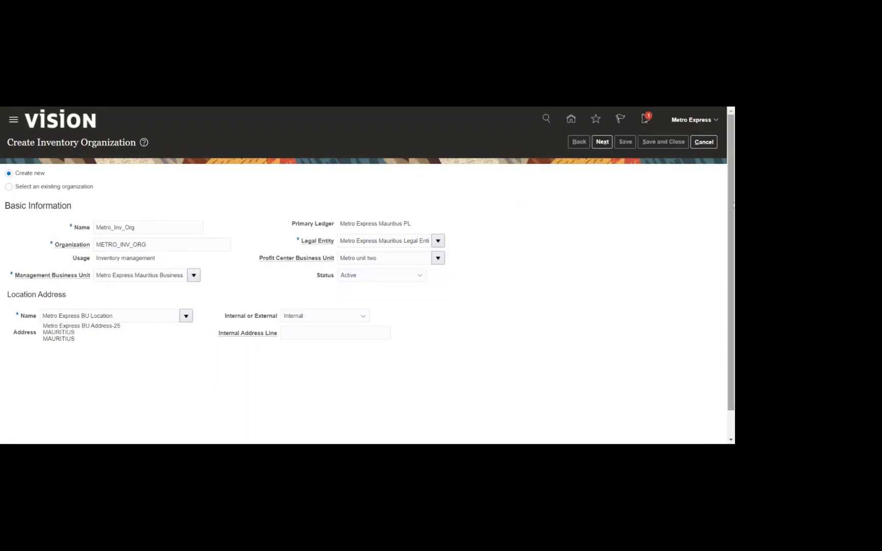
- Continue to the organization parameters, search the item master organizations for METRO and assign Metro_Inv_Org
left_click(601, 143)
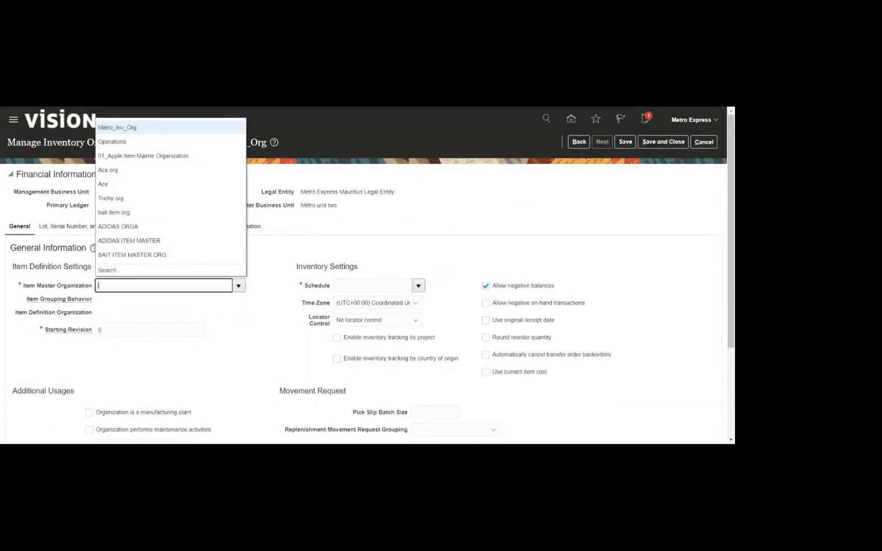
type("METRO")
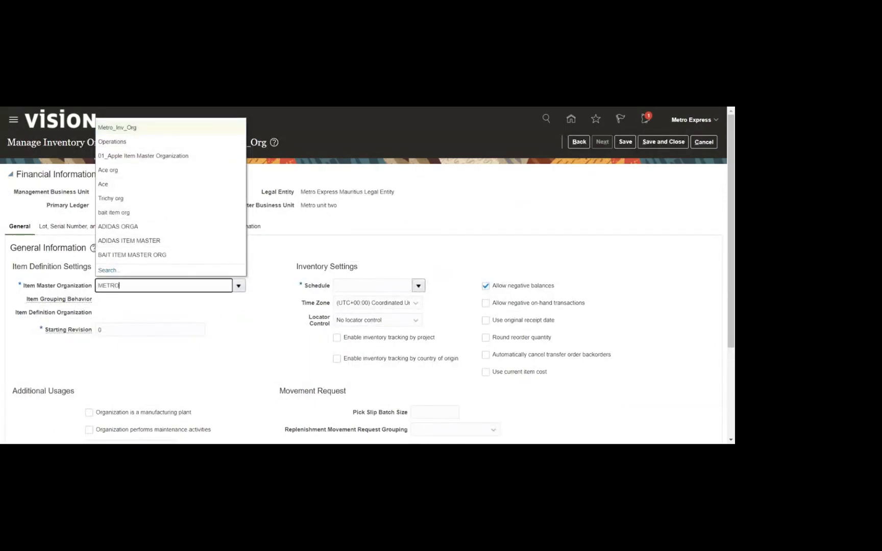
key("Tab")
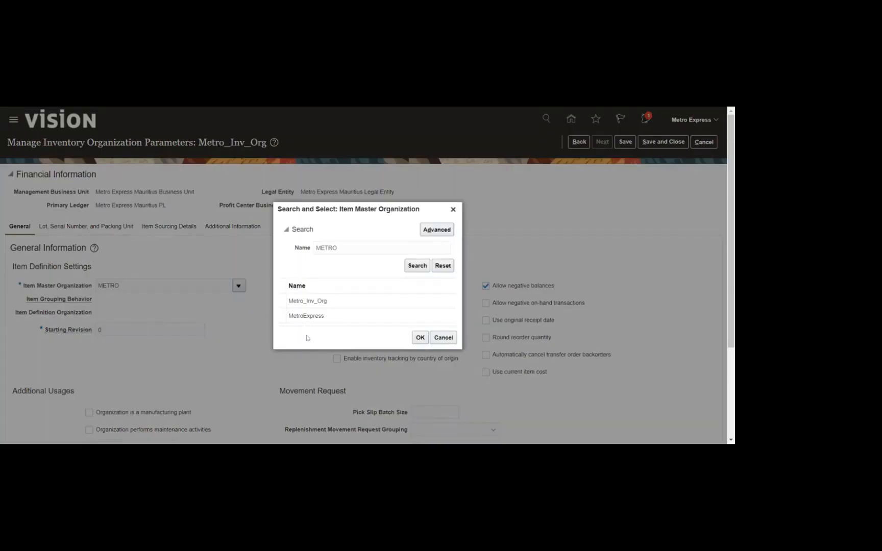
left_click(316, 321)
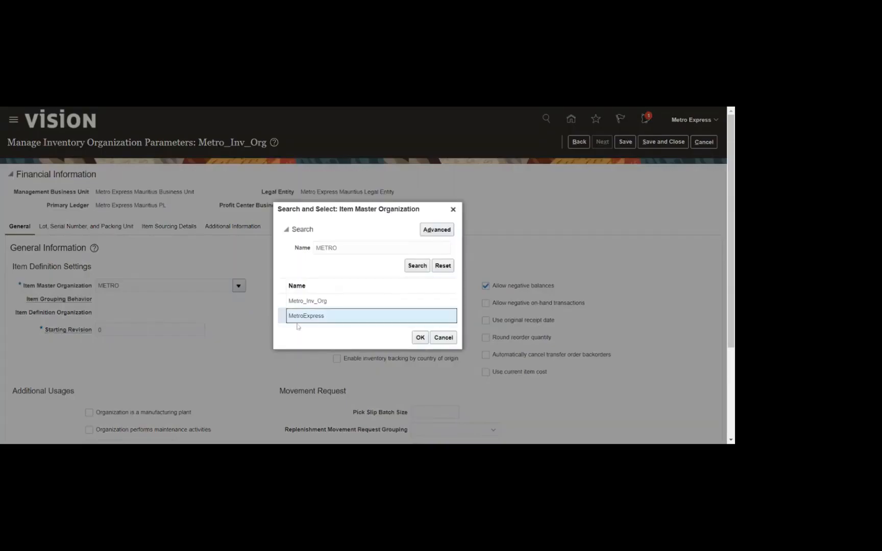
left_click(307, 303)
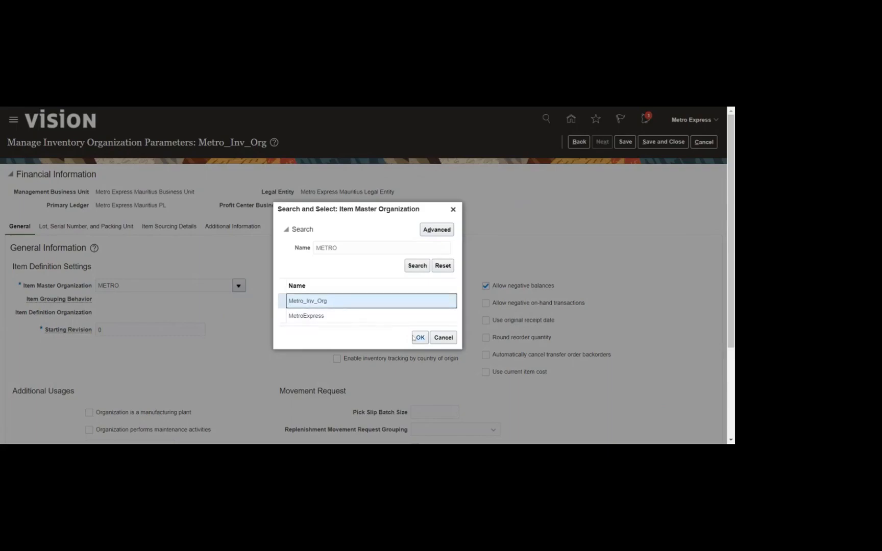
left_click(420, 338)
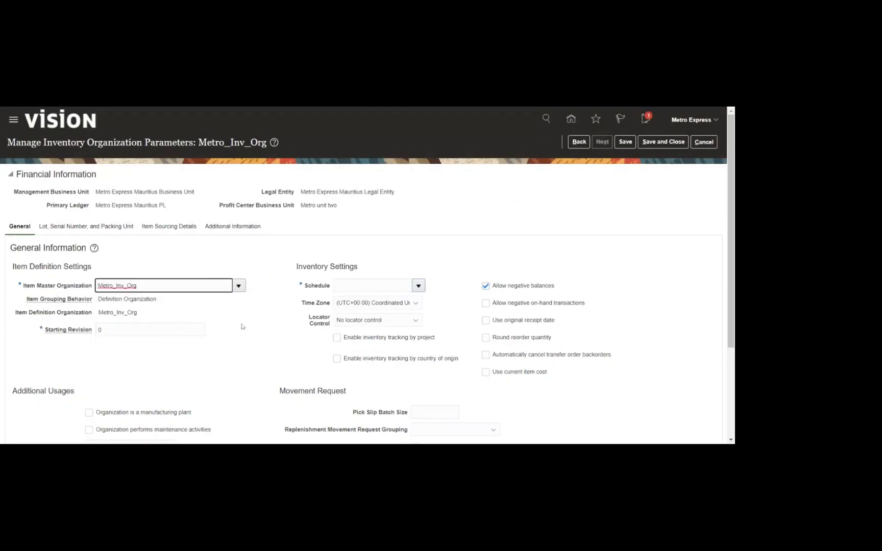
left_click(242, 320)
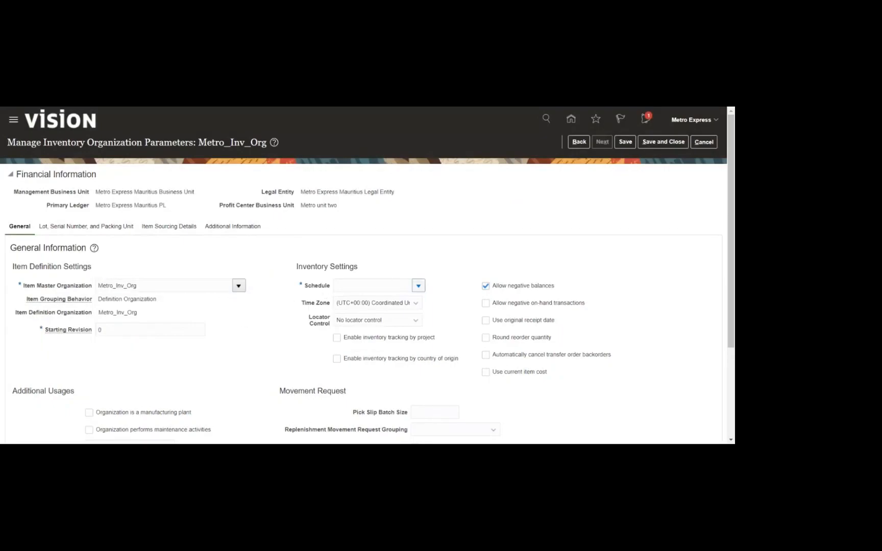
- Set the inventory schedule to 8 hours shift IN and enable negative on-hand transactions and use of the original receipt date
left_click(418, 287)
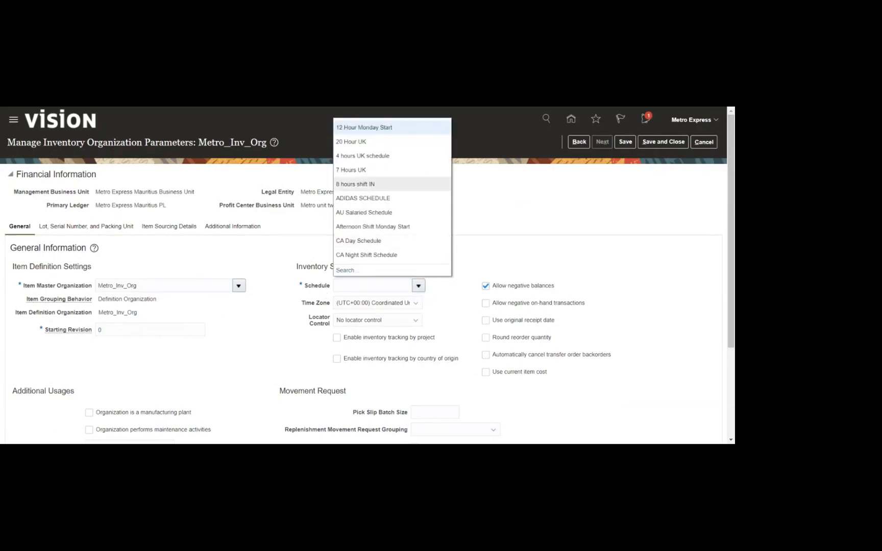
left_click(361, 189)
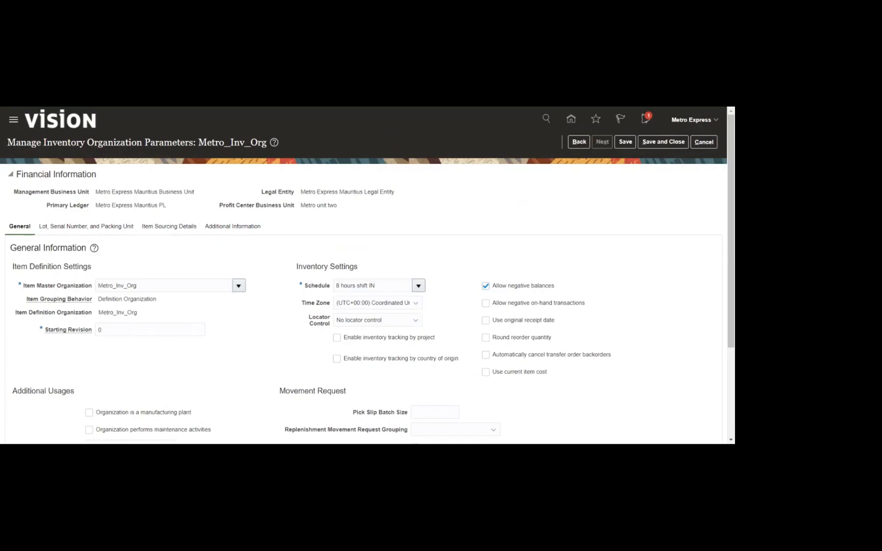
left_click(505, 305)
left_click(500, 323)
scroll(189, 350, "down", 3)
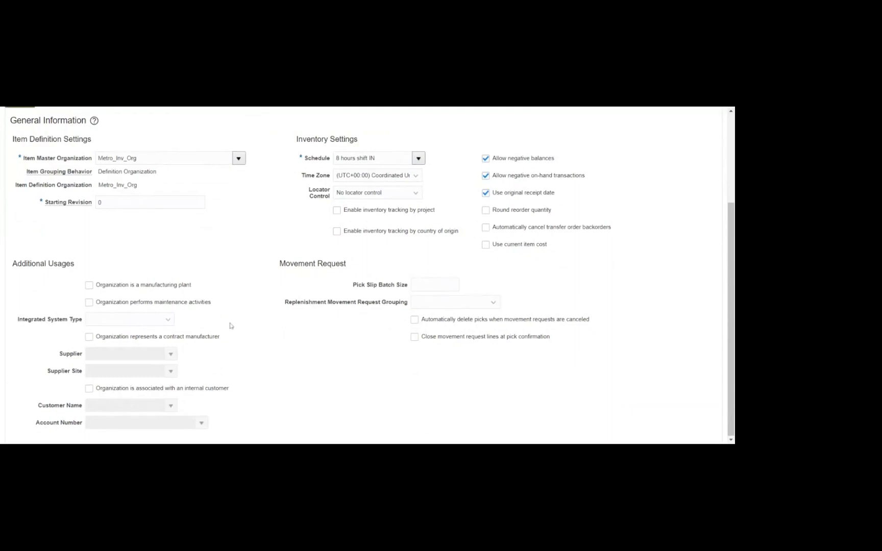
scroll(230, 326, "up", 3)
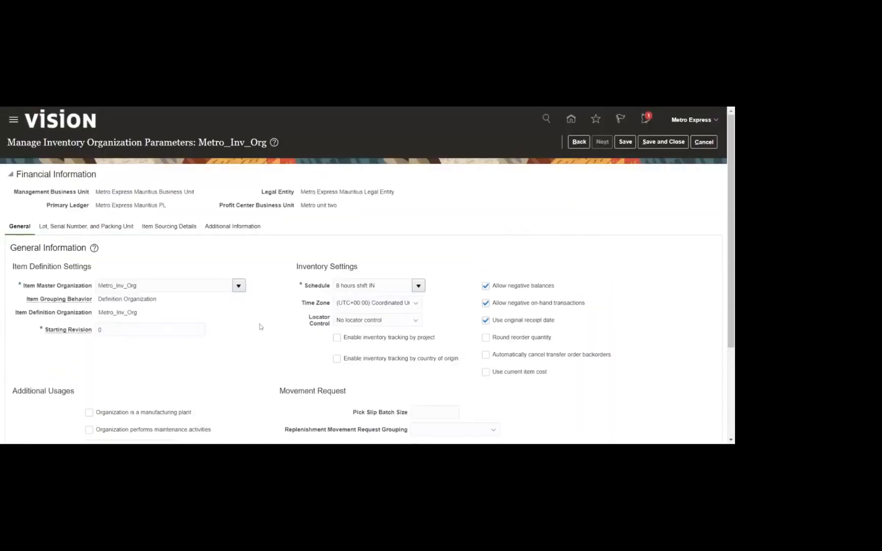
- Set the item sourcing type to Organization in the item sourcing details and check the available source subinventories
left_click(86, 226)
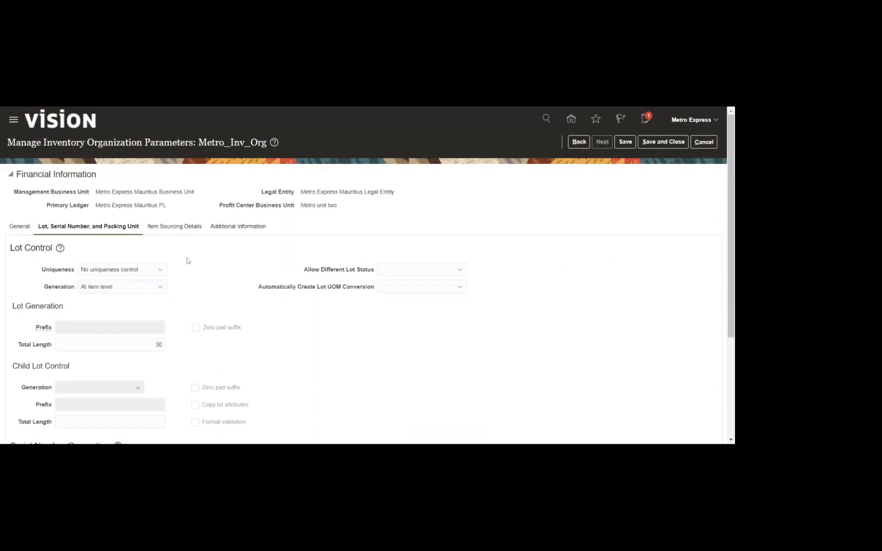
left_click(174, 229)
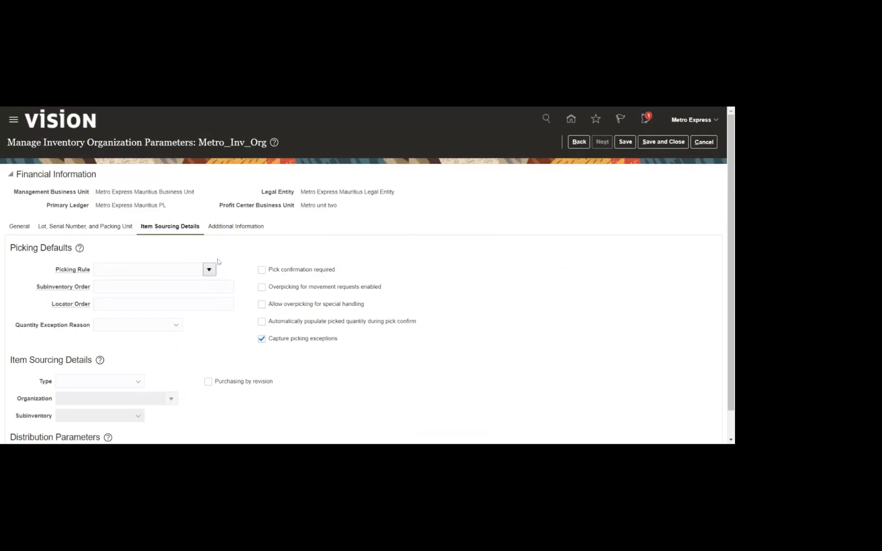
left_click(109, 383)
left_click(101, 407)
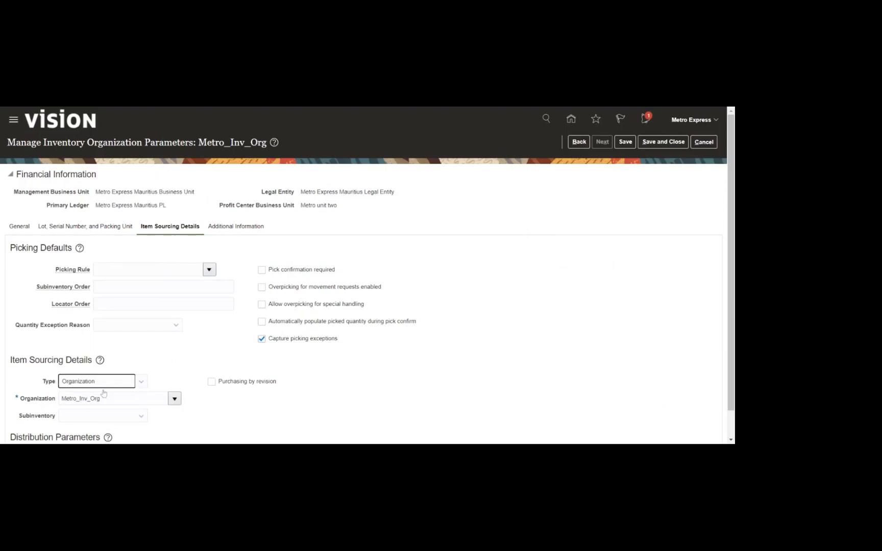
left_click(17, 383)
scroll(17, 358, "down", 1)
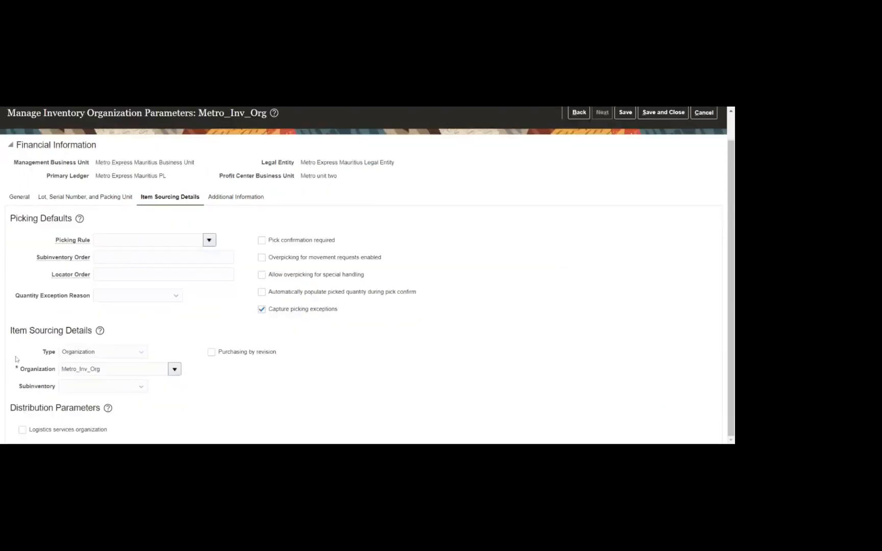
left_click(95, 386)
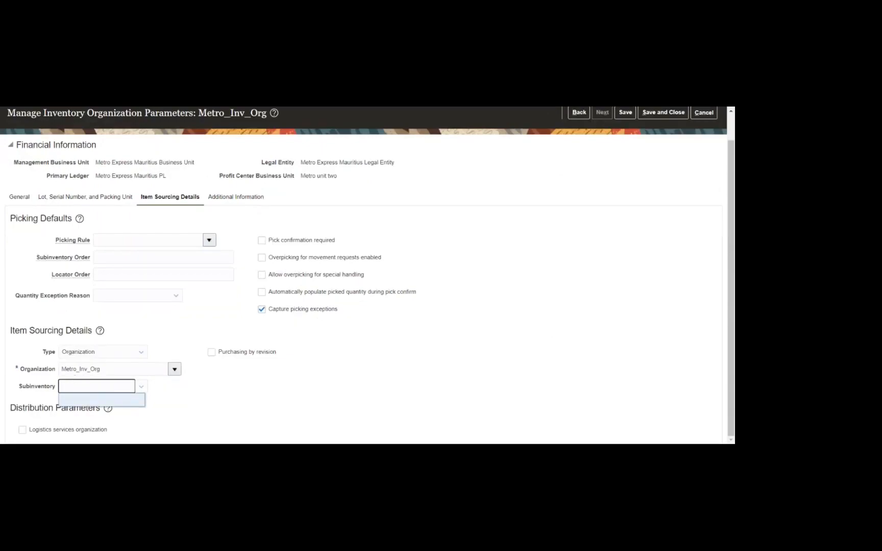
left_click(159, 400)
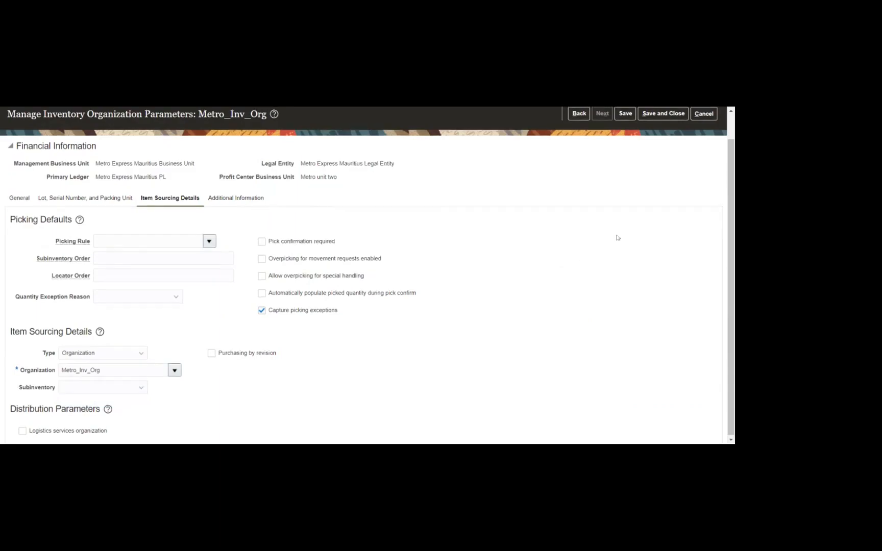
- Save and close the Metro_Inv_Org parameters, then return to the setup task list
scroll(616, 239, "up", 1)
left_click(626, 143)
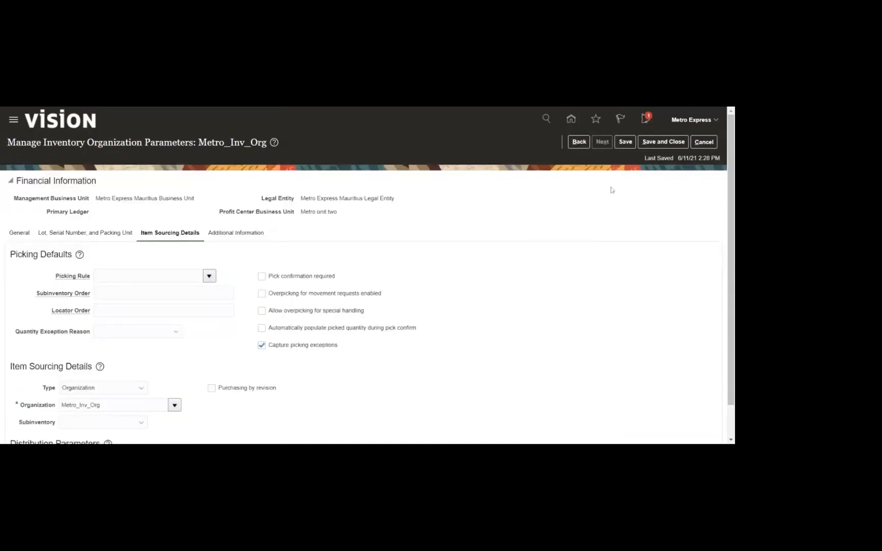
left_click(662, 146)
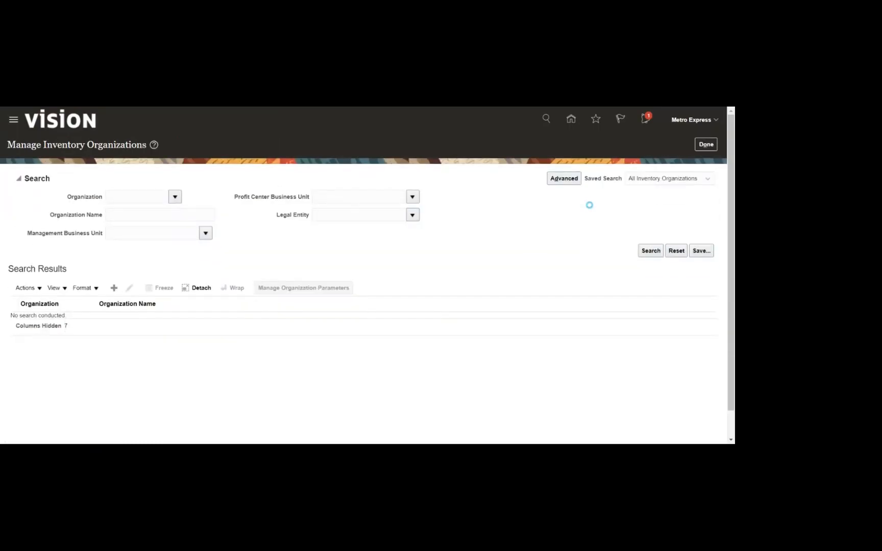
left_click(702, 146)
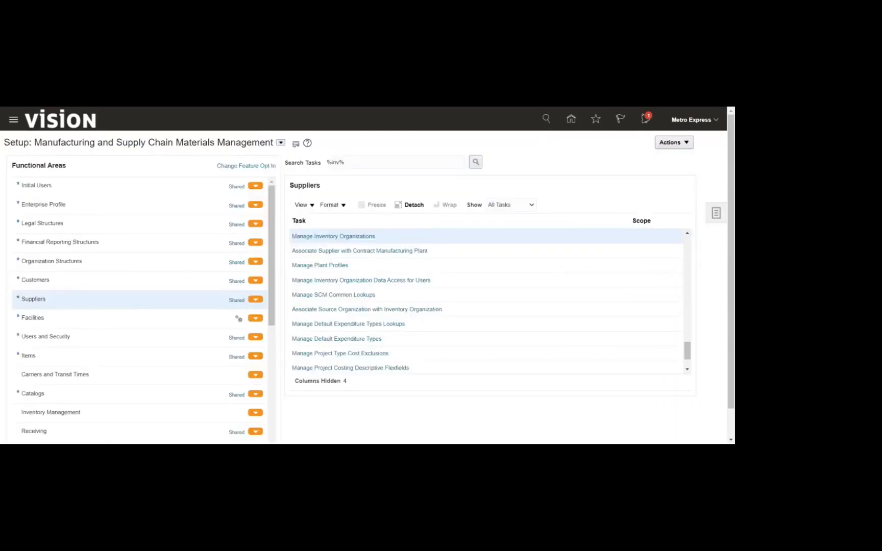
- Search the setup tasks for %SUB% and open the Manage Subinventories and Locators task
left_click_drag(345, 162, 326, 162)
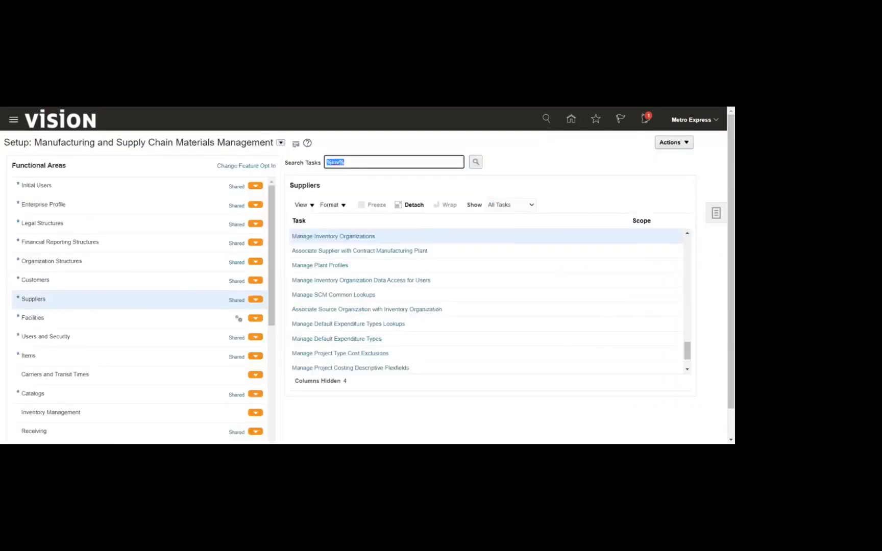
type("%SUB%")
key("Return")
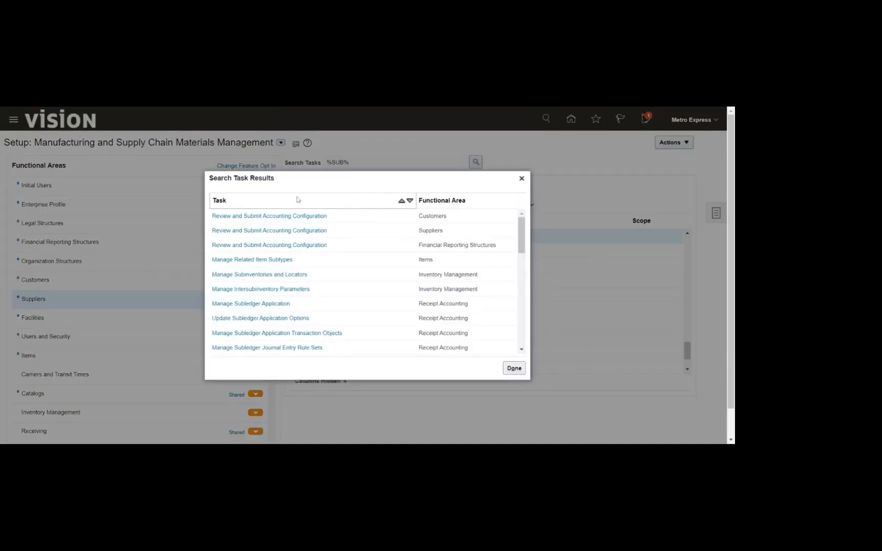
left_click(257, 276)
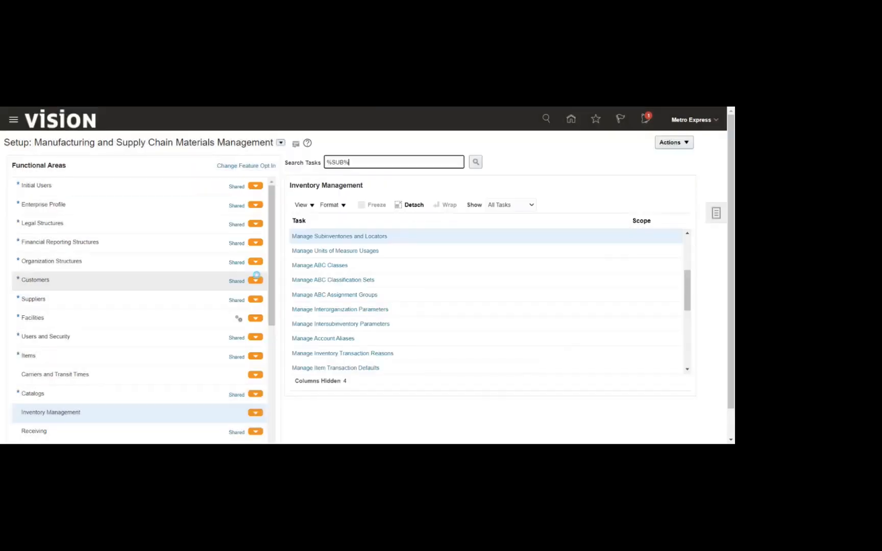
left_click(335, 237)
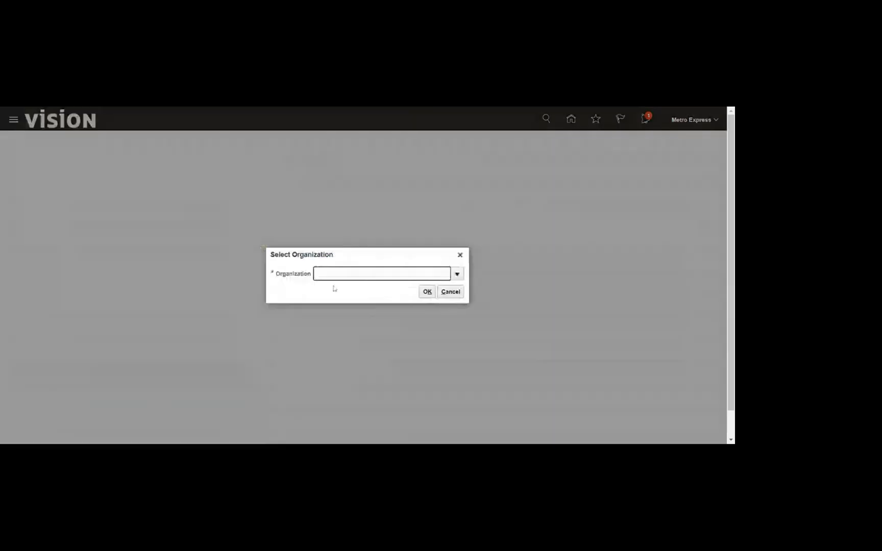
- Search the organizations for METR and select METRO_INV_ORG for managing subinventories
left_click(456, 274)
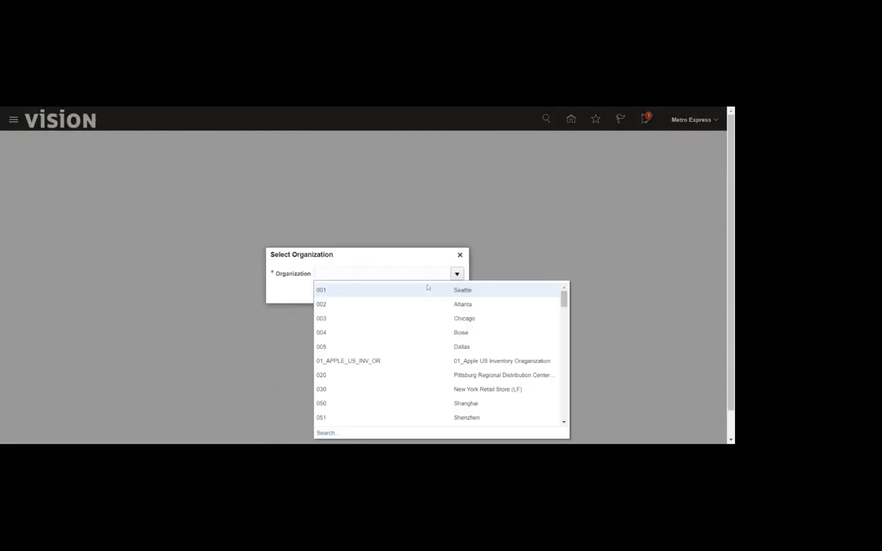
type("METR")
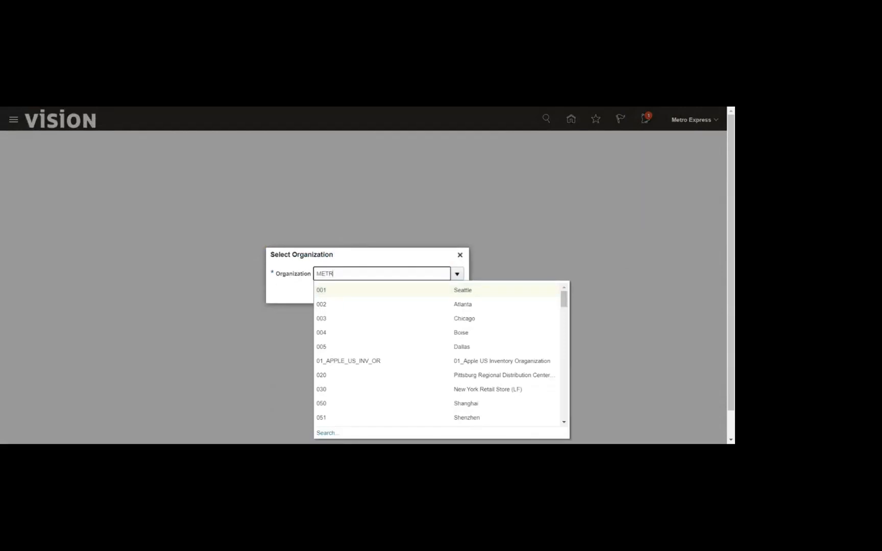
key("Tab")
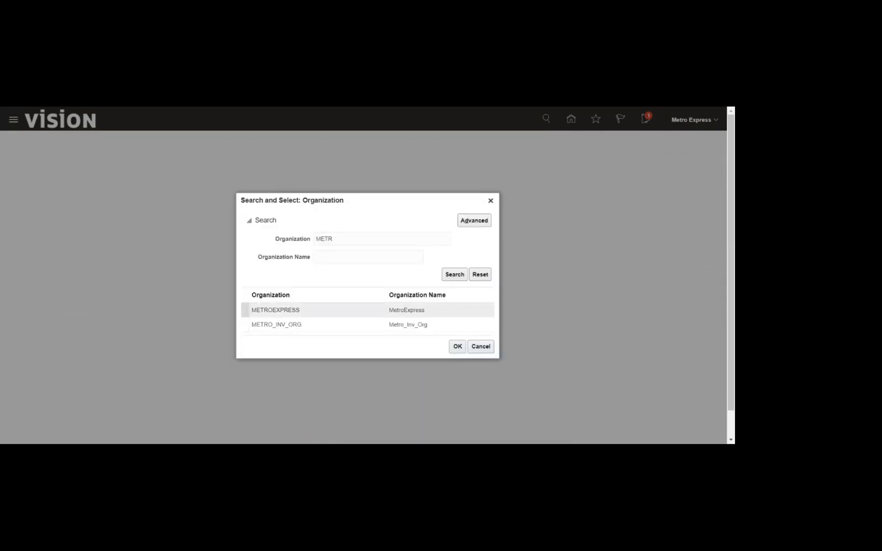
key("Down")
key("Tab")
key("Return")
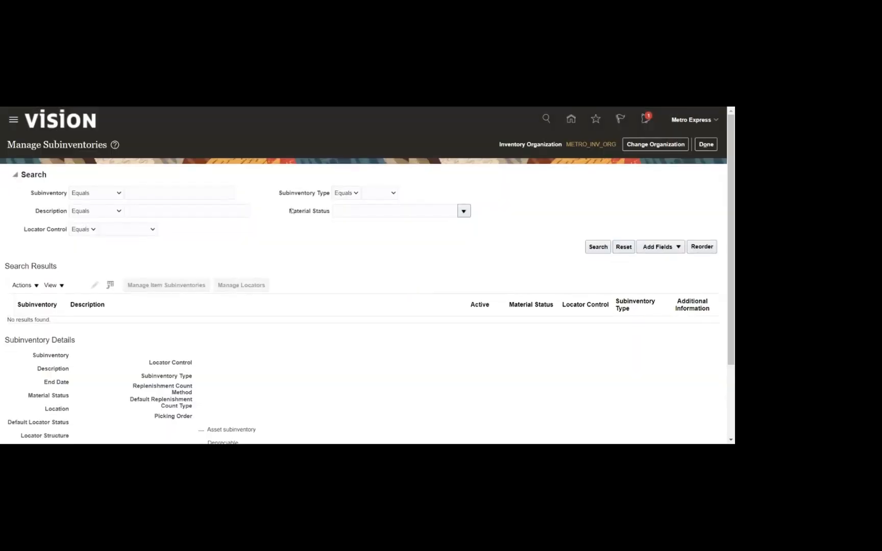
- Start a new subinventory and name it Metro_SBU, copying the name for reuse
scroll(293, 246, "down", 3)
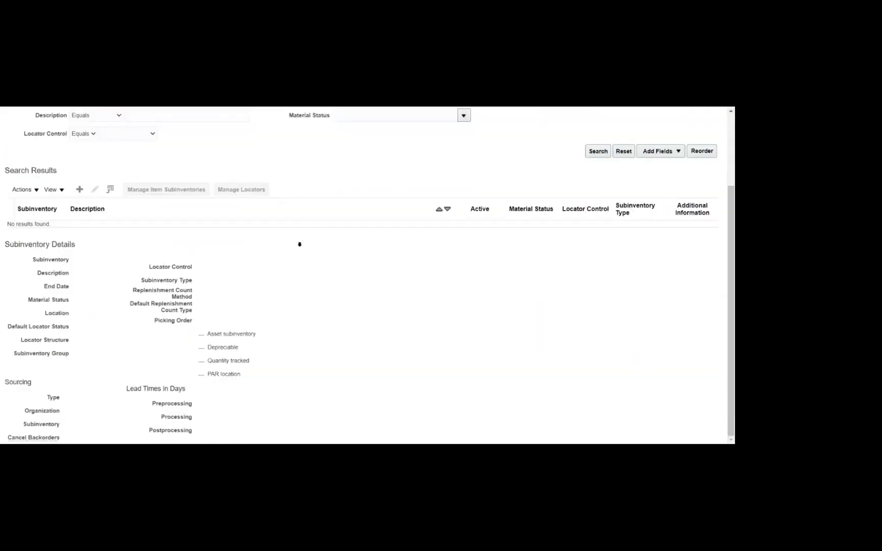
left_click(79, 190)
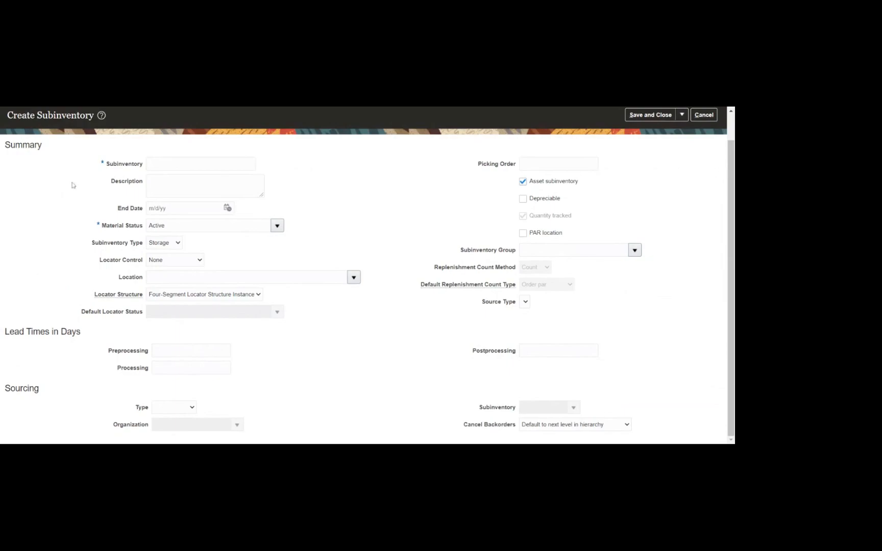
left_click(174, 164)
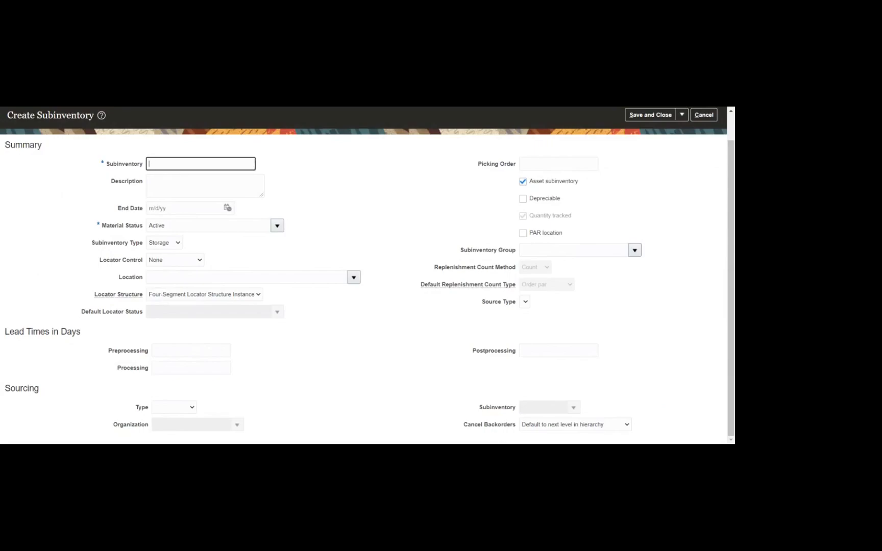
type("mE")
key("BackSpace")
type("Metro_SBU")
key("ctrl+a")
key("ctrl+c")
- Give the subinventory the description Metro_SBU and set its location to Reston Transit Center
left_click(173, 185)
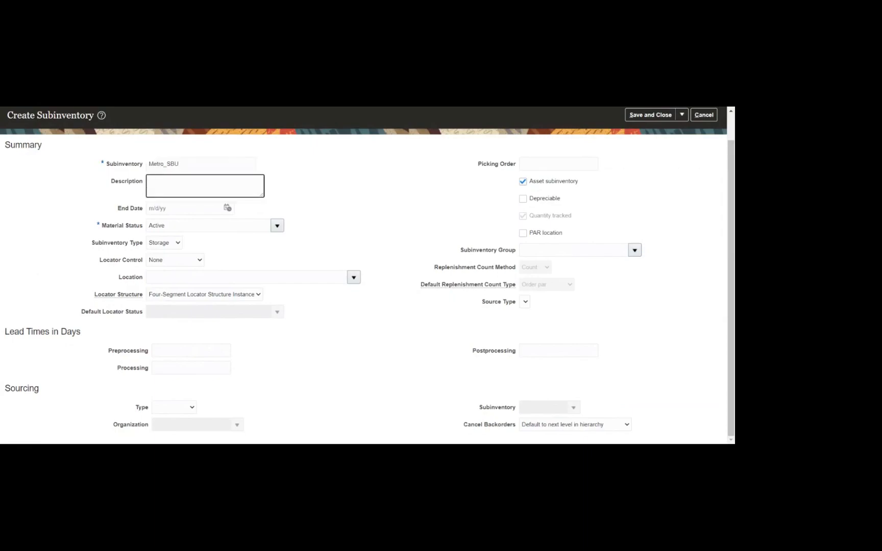
key("ctrl+v")
left_click(298, 210)
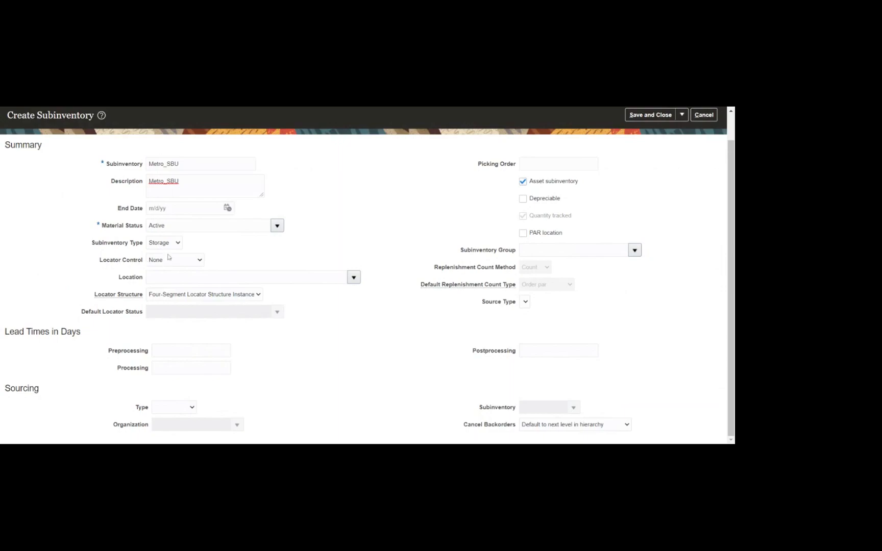
left_click(356, 282)
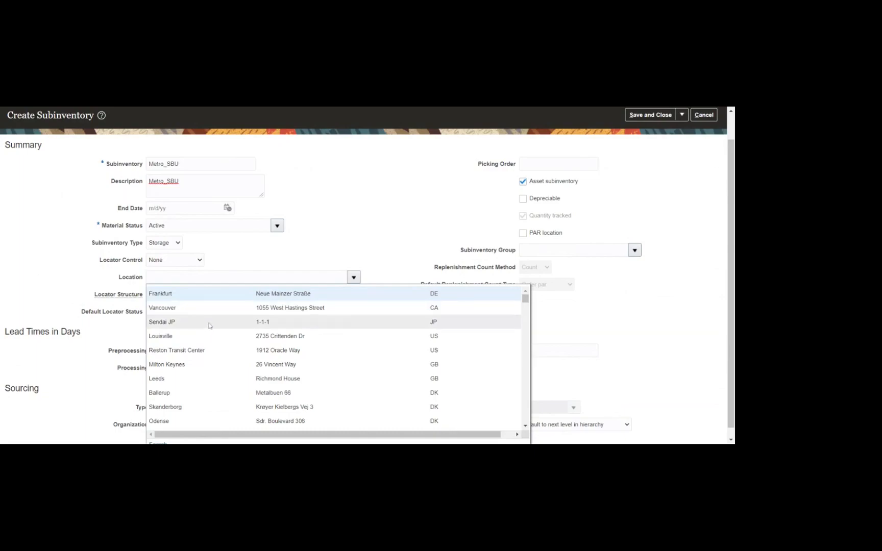
left_click(218, 352)
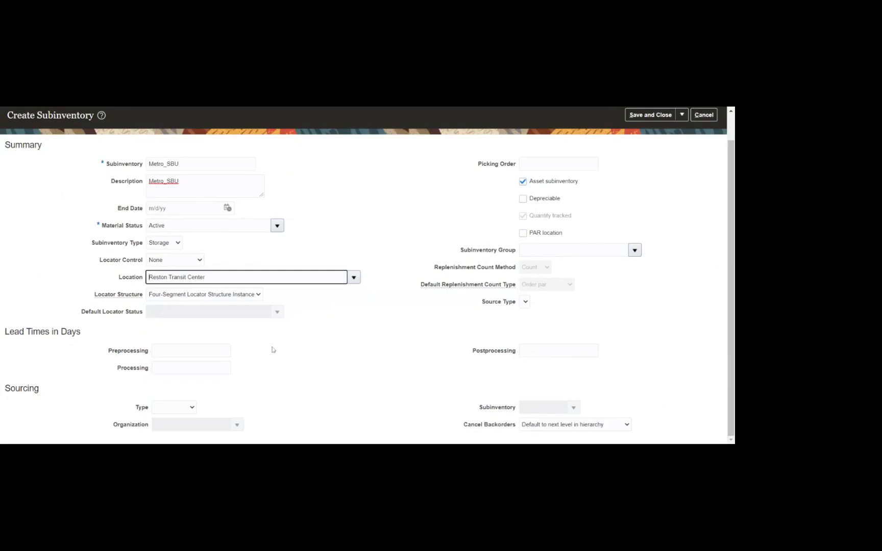
- Set the sourcing type of the Metro_SBU subinventory to Organization
left_click(323, 356)
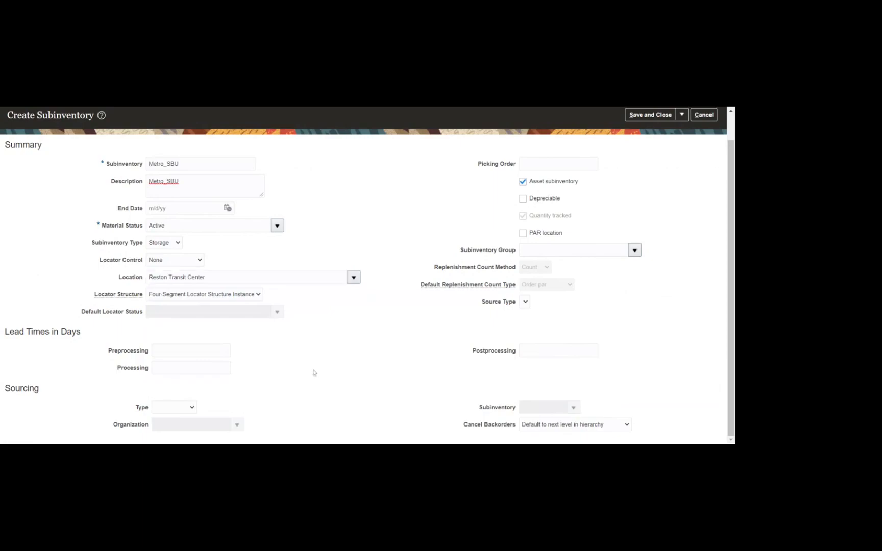
left_click(176, 408)
left_click(171, 426)
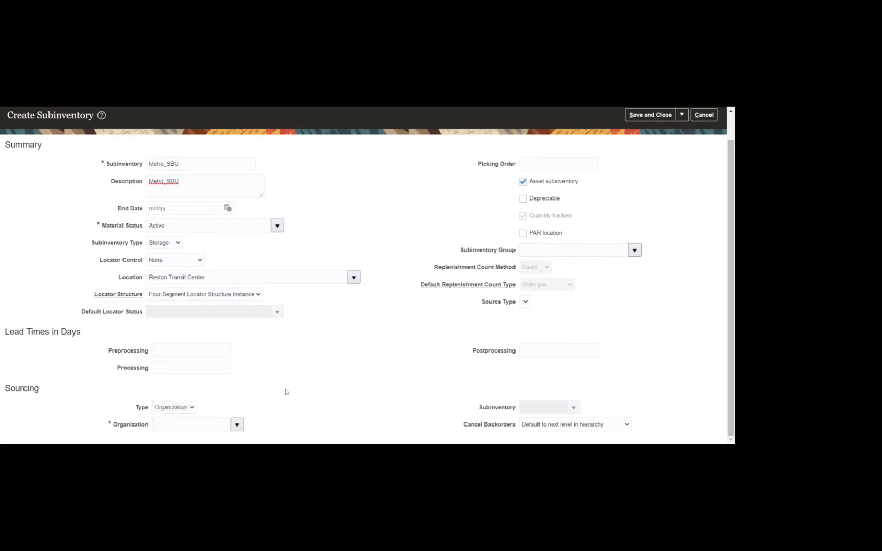
- Look up the sourcing organizations and select METRO_INV_ORG as the subinventory's source
left_click(236, 428)
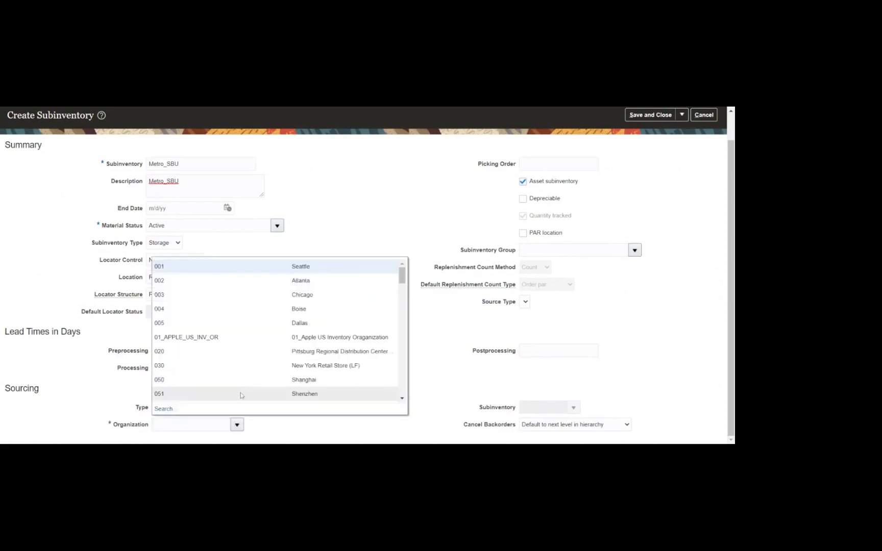
type("metr")
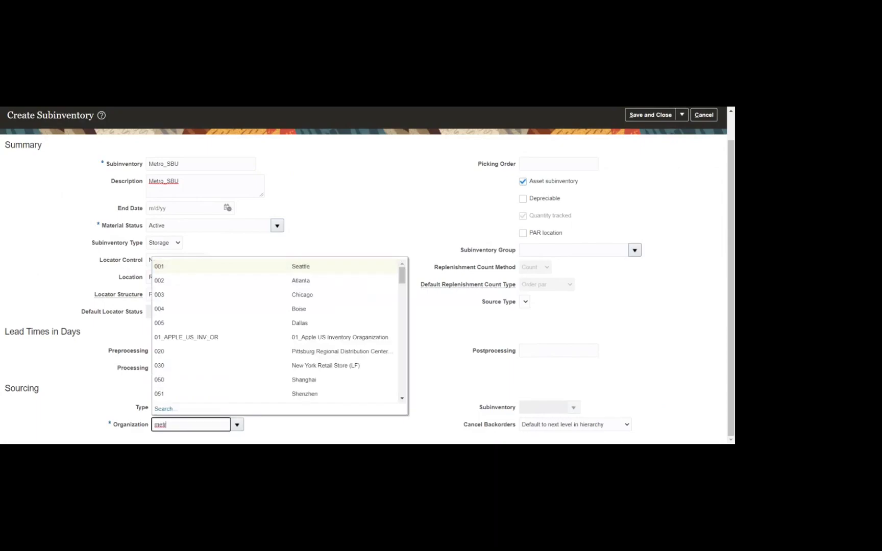
key("Tab")
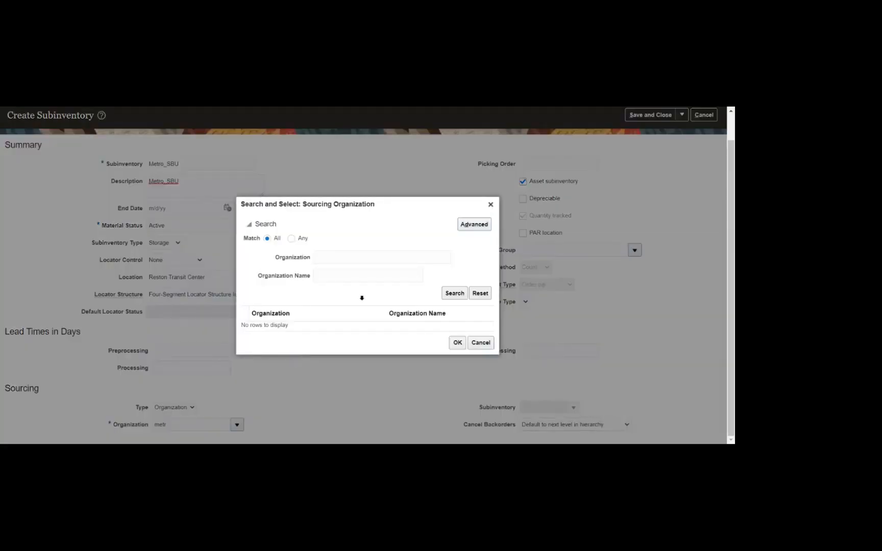
left_click(456, 298)
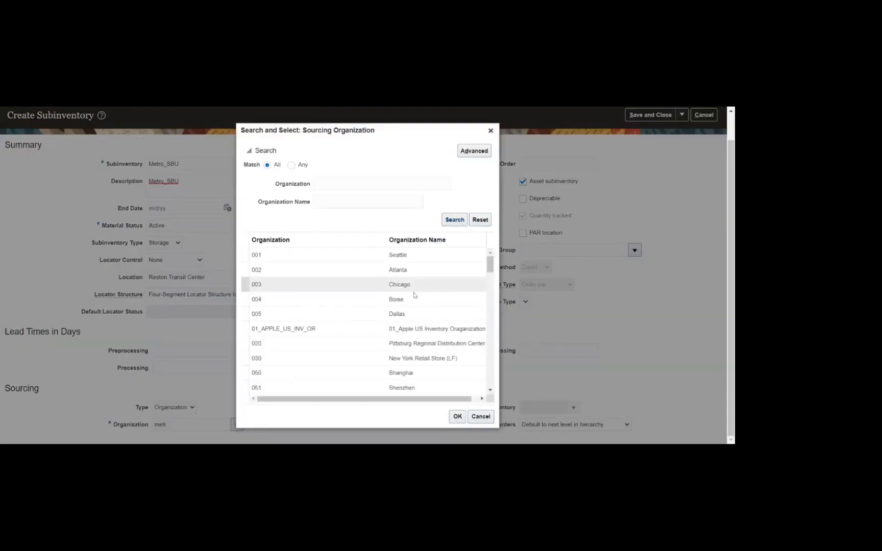
scroll(390, 286, "down", 5)
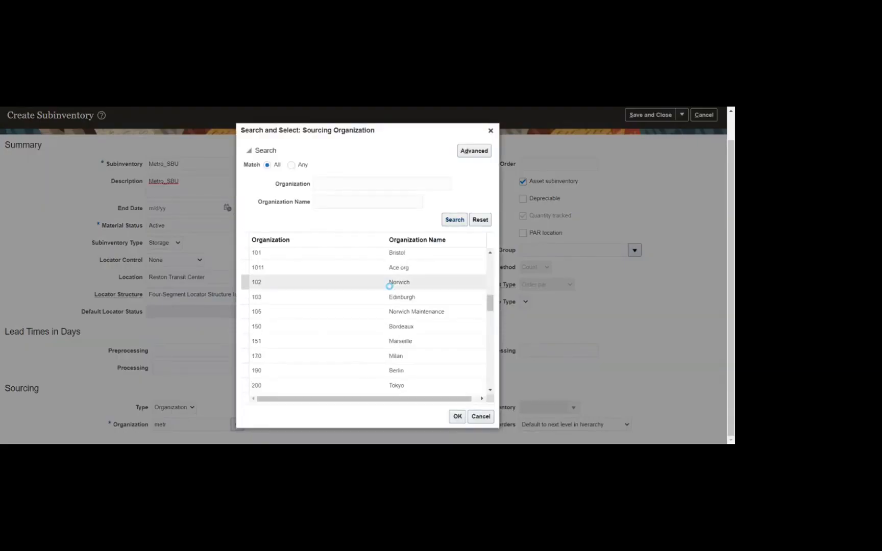
scroll(389, 285, "down", 10)
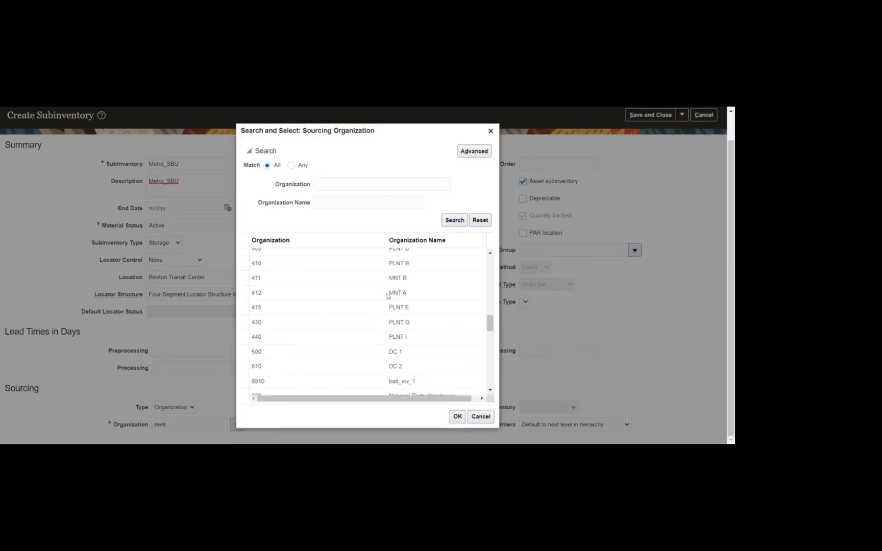
scroll(386, 292, "down", 10)
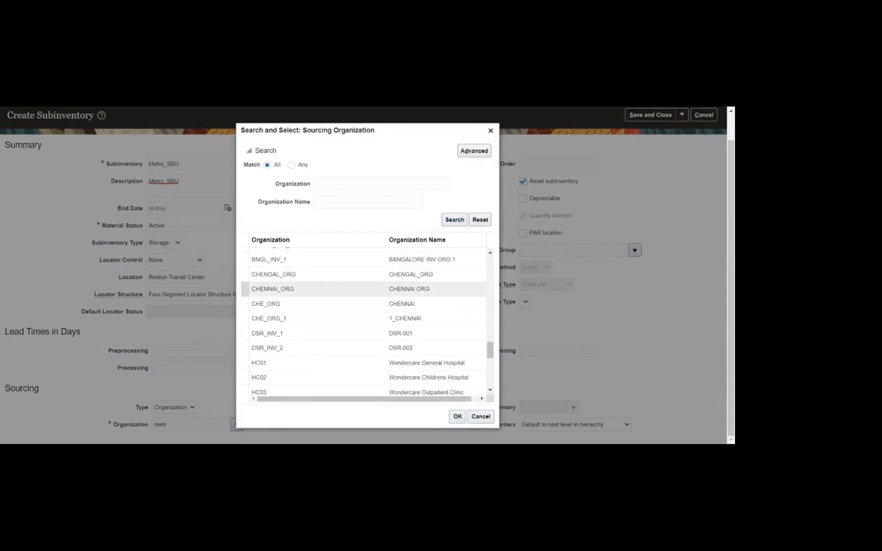
scroll(387, 295, "down", 3)
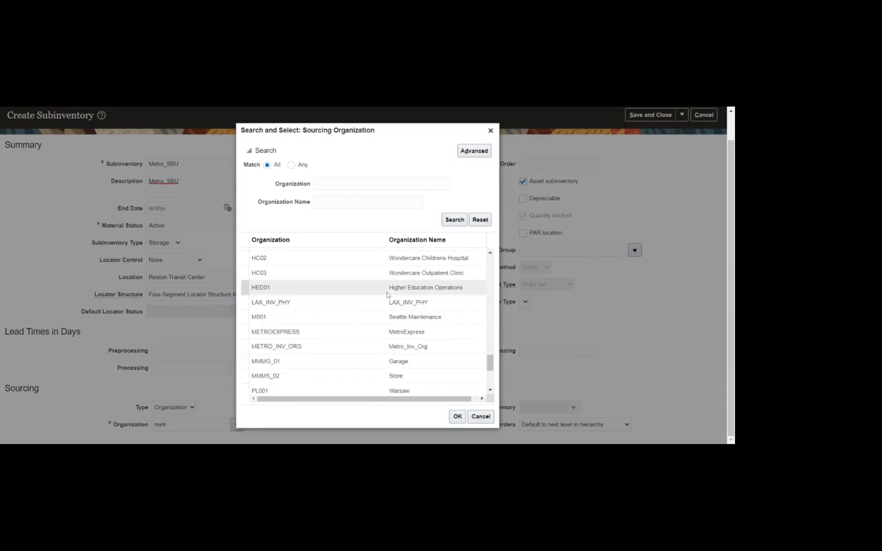
left_click(361, 346)
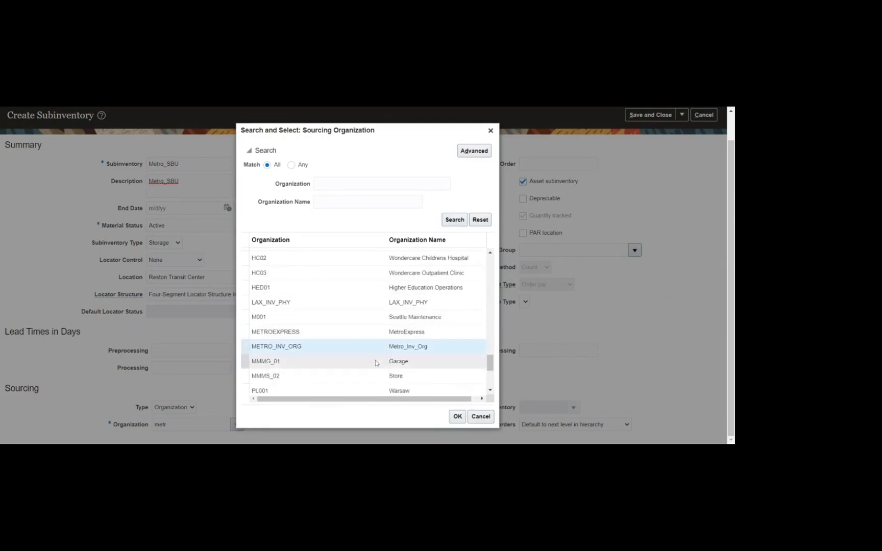
left_click(458, 416)
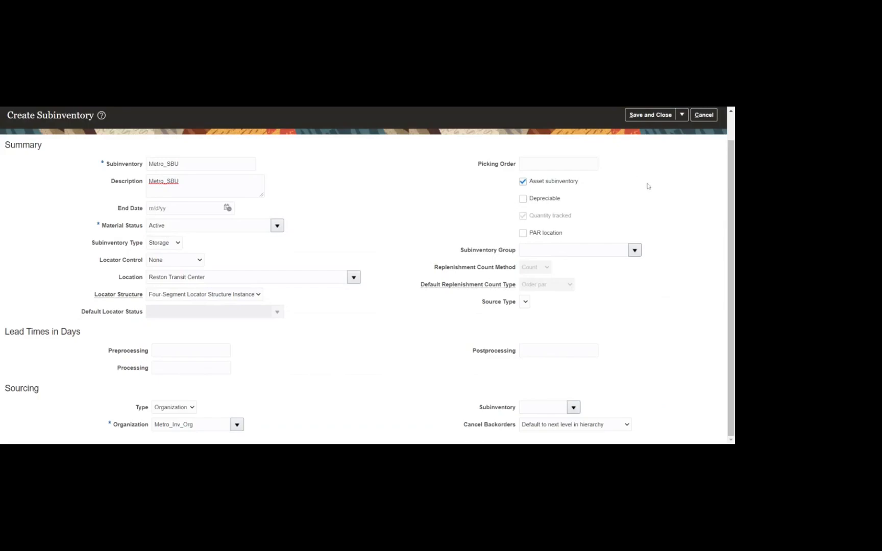
- Save and close the Metro_SBU subinventory and finish managing subinventories
scroll(646, 186, "up", 1)
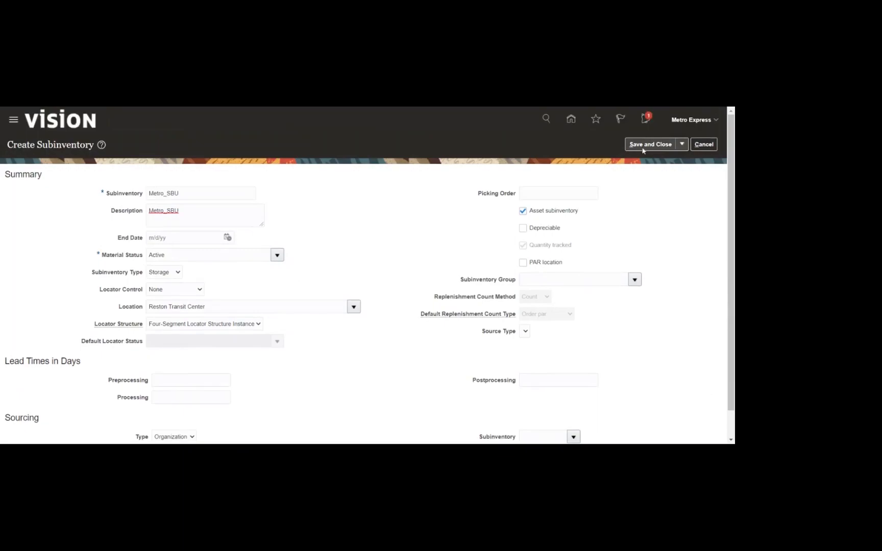
left_click(650, 147)
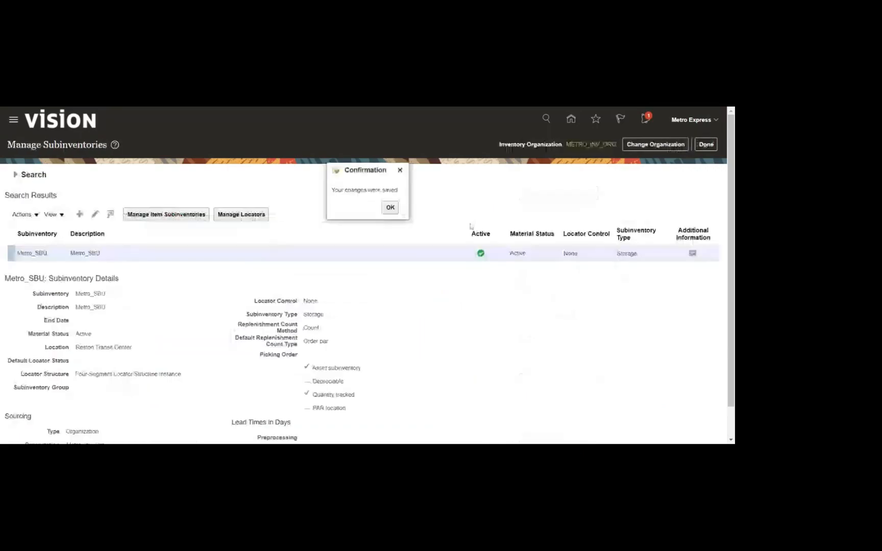
key("Return")
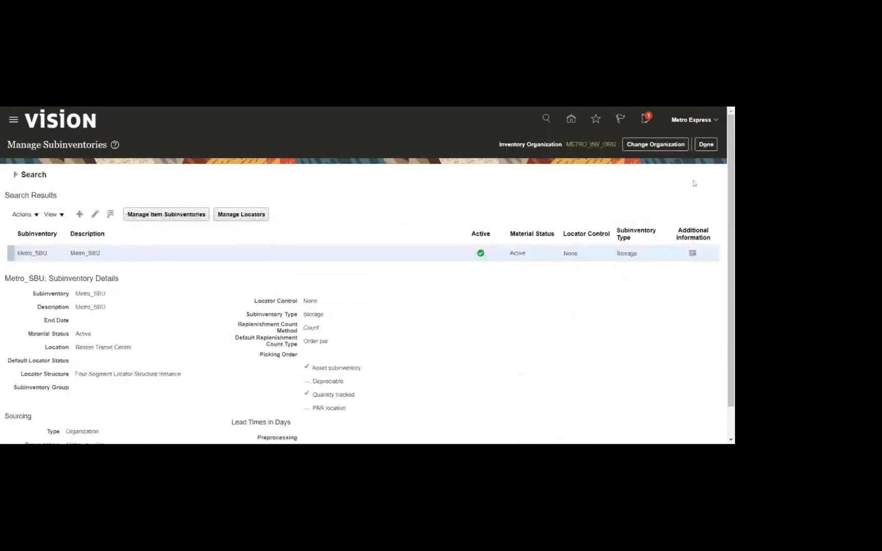
left_click(706, 145)
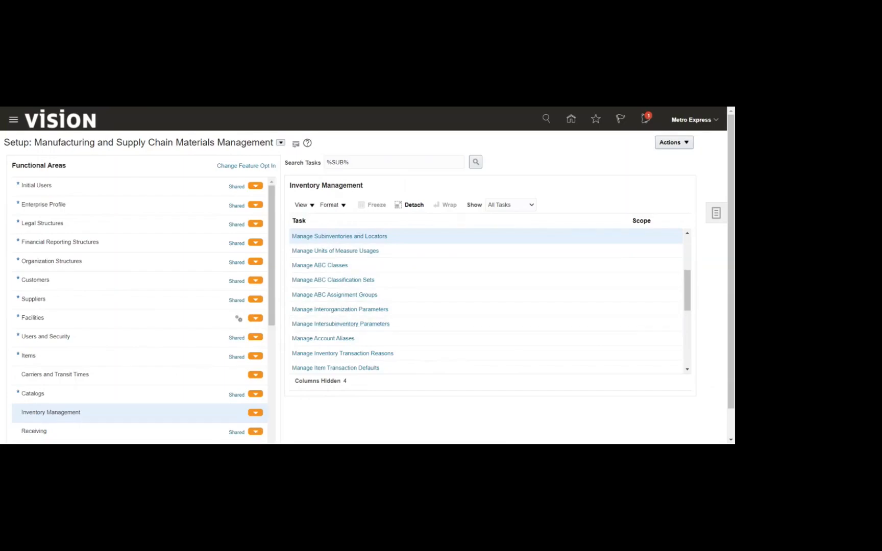
- Search the setup tasks for %item%clas%
left_click(357, 162)
key("ctrl+a")
type("%item")
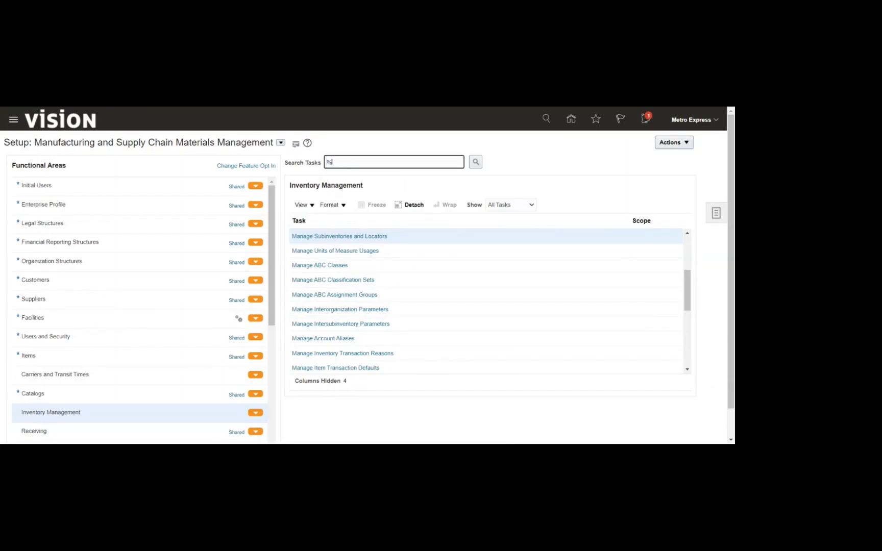
type("%clas%")
key("Return")
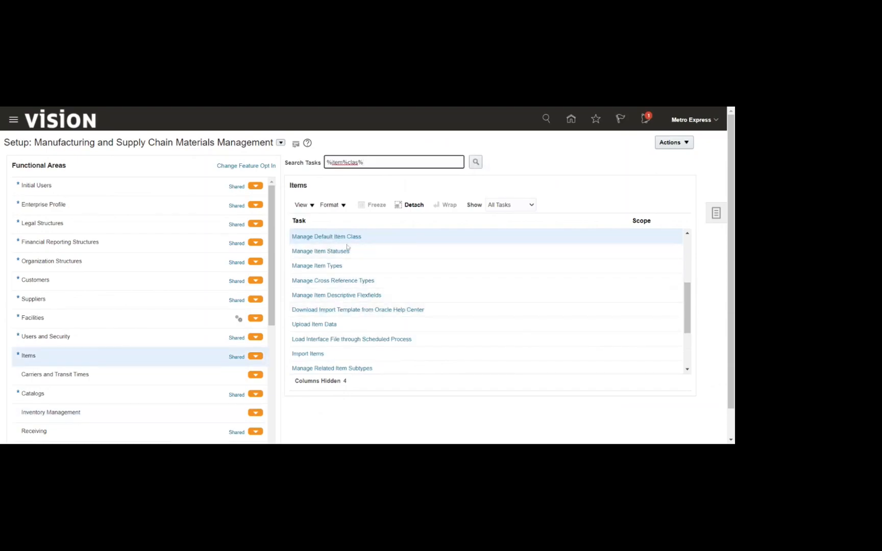
- Look through the Items tasks, view the root item class through Manage Default Item Class, and leave it without saving
scroll(435, 283, "up", 3)
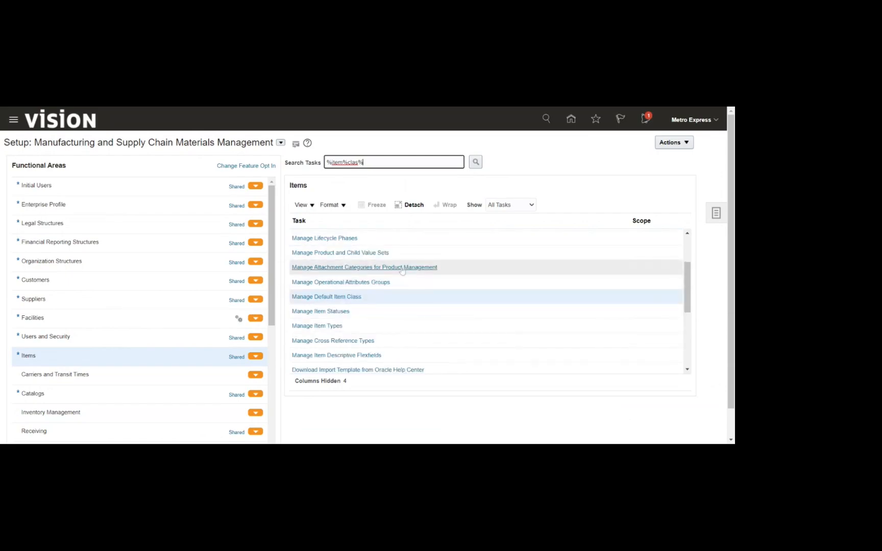
scroll(402, 271, "down", 5)
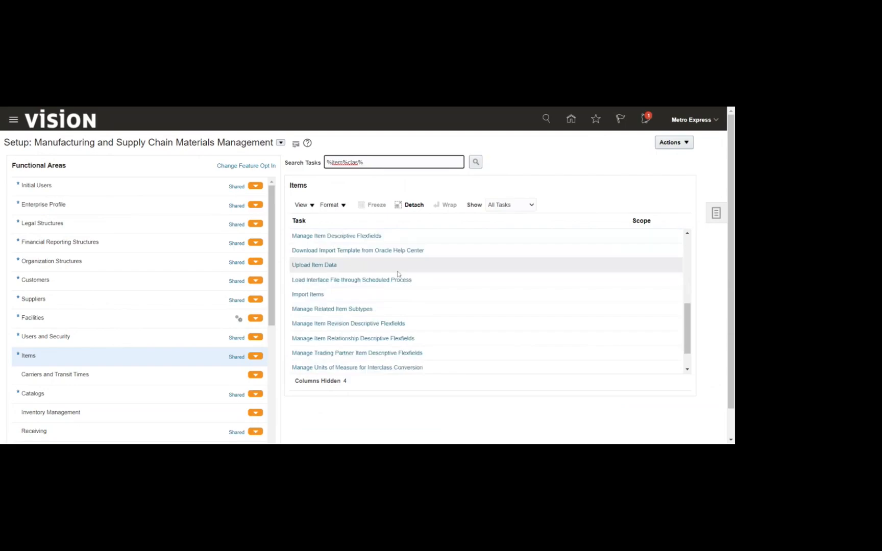
scroll(398, 274, "down", 3)
scroll(398, 276, "up", 5)
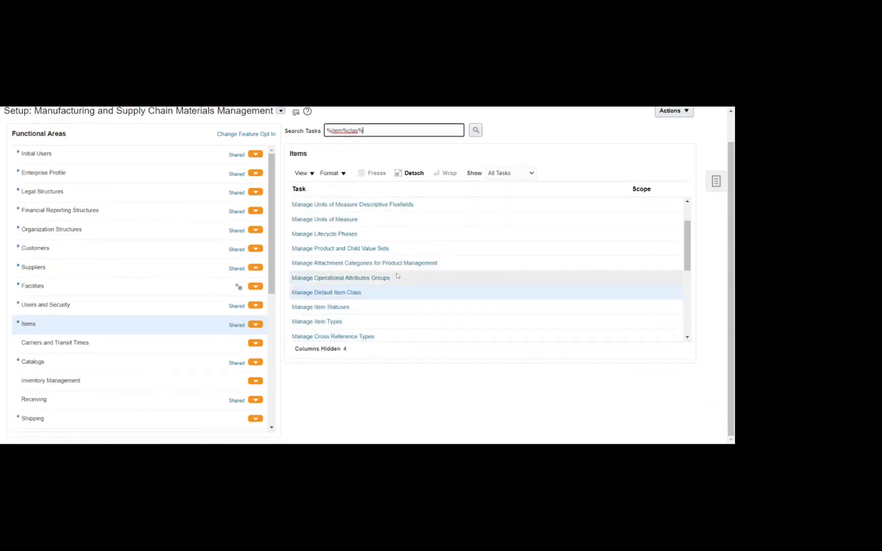
scroll(397, 276, "up", 5)
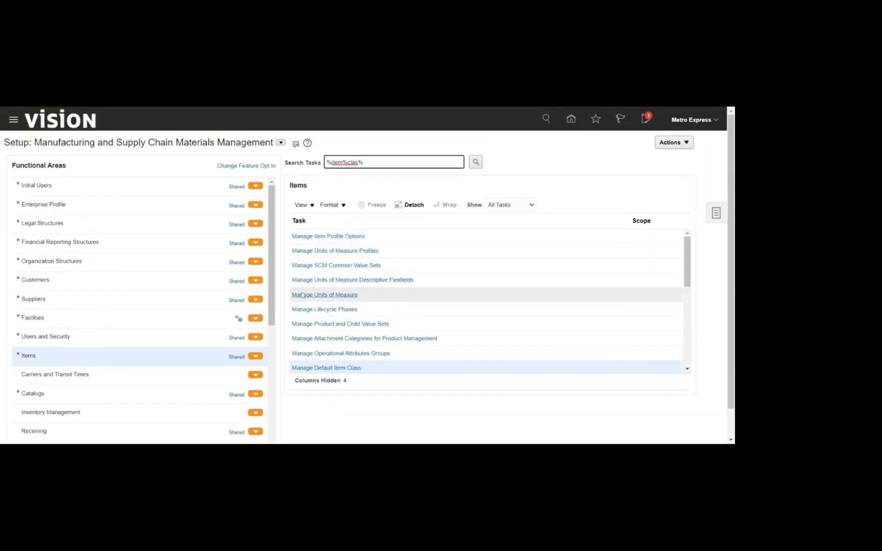
left_click(330, 368)
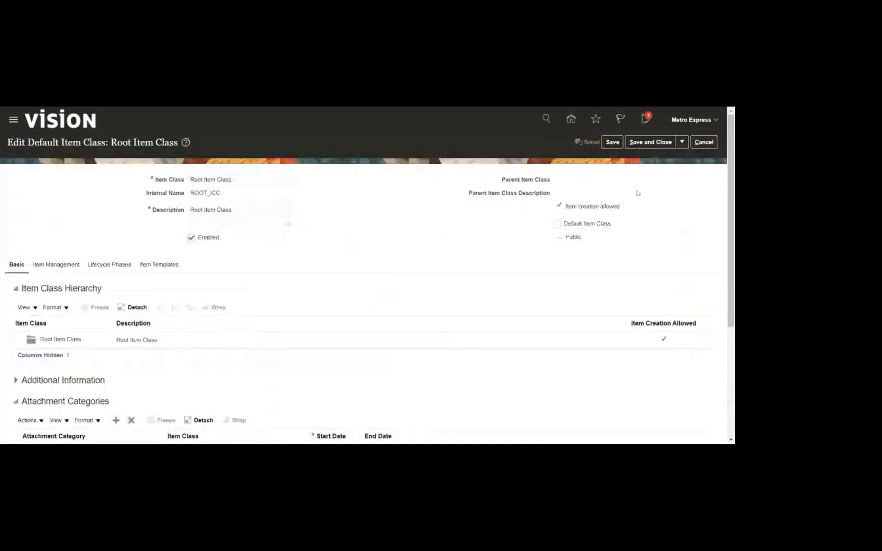
left_click(696, 144)
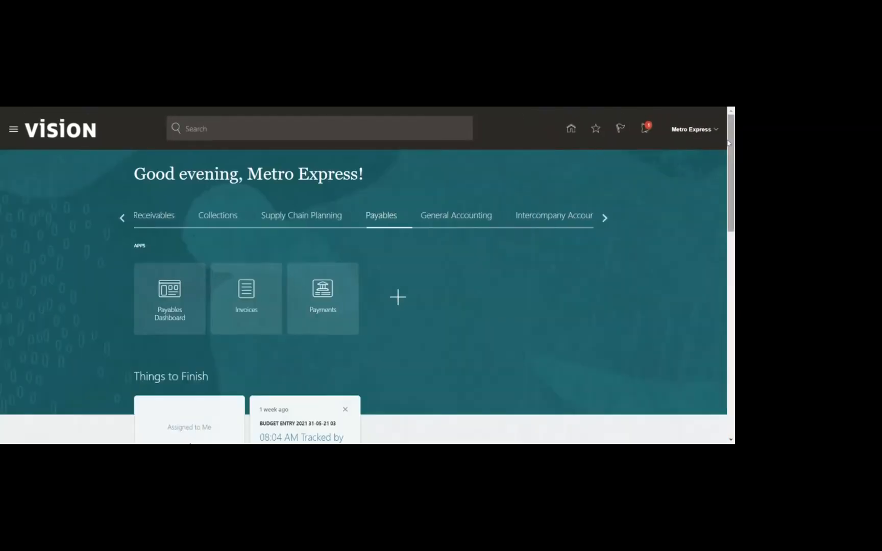
- Open Setup and Maintenance and switch the setup offering to Manufacturing and Supply Chain Materials Management
left_click(704, 143)
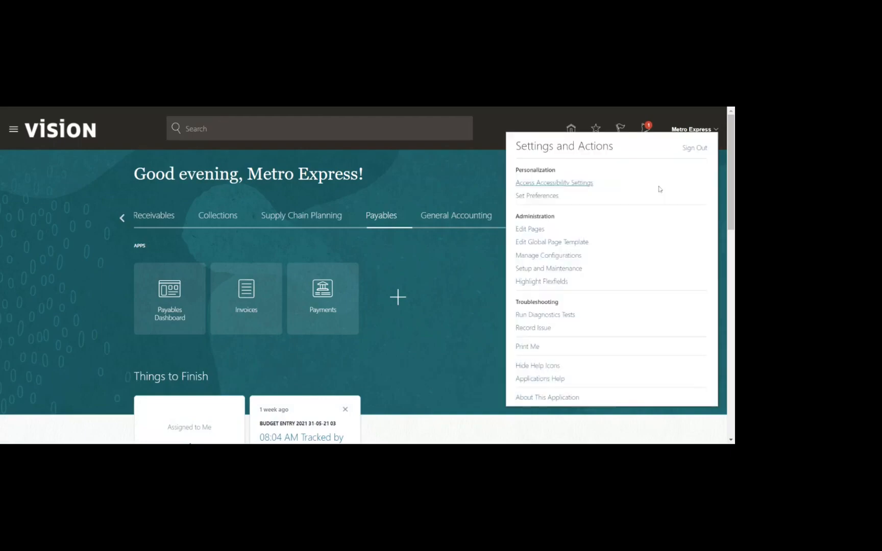
left_click(541, 269)
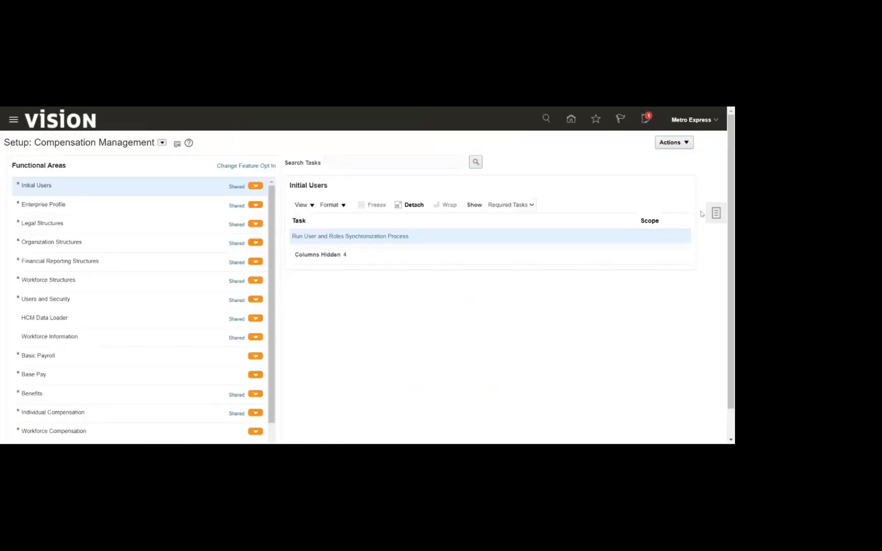
left_click(162, 143)
scroll(217, 227, "down", 2)
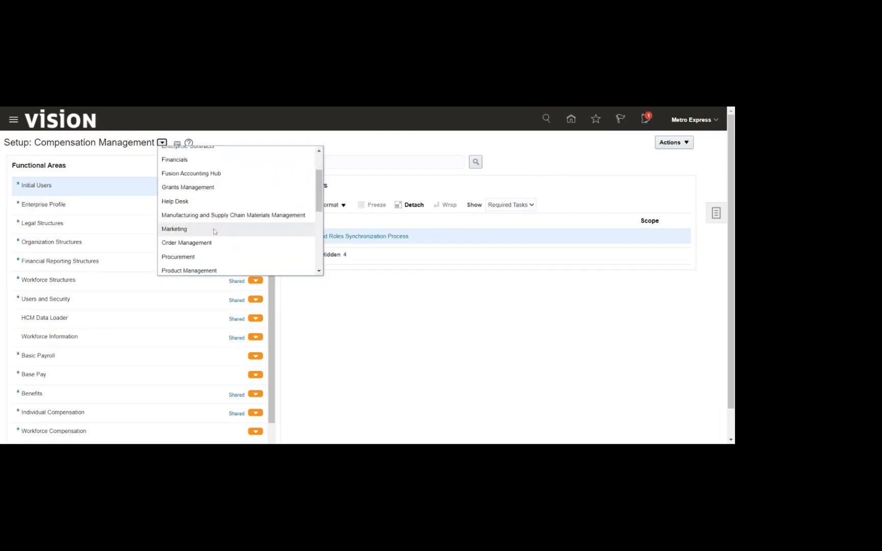
left_click(218, 215)
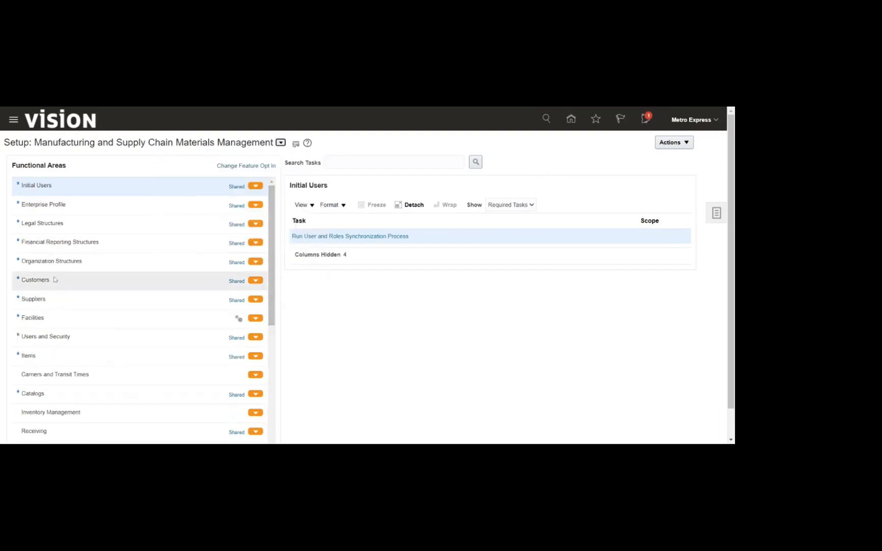
- Look through the Items, Organization Structures and Inventory Management tasks and the remaining functional areas for an item class setup task
left_click(87, 357)
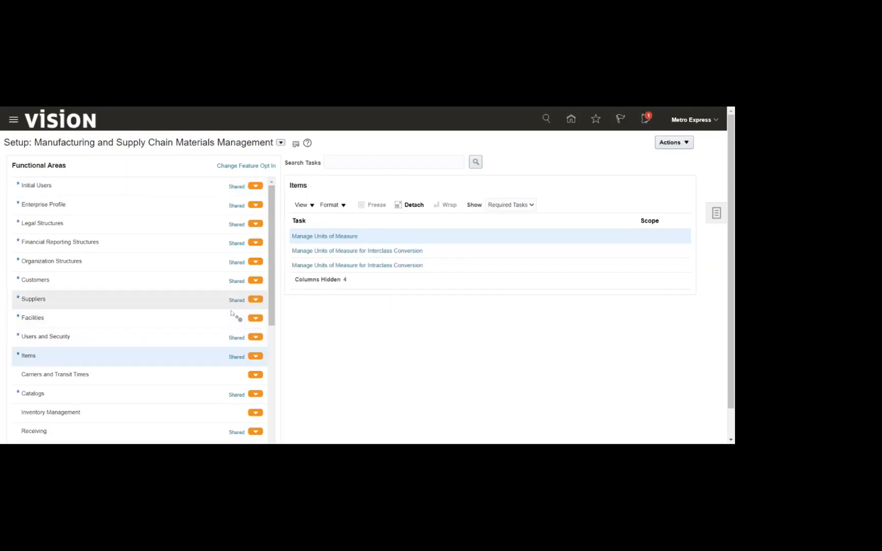
left_click(173, 264)
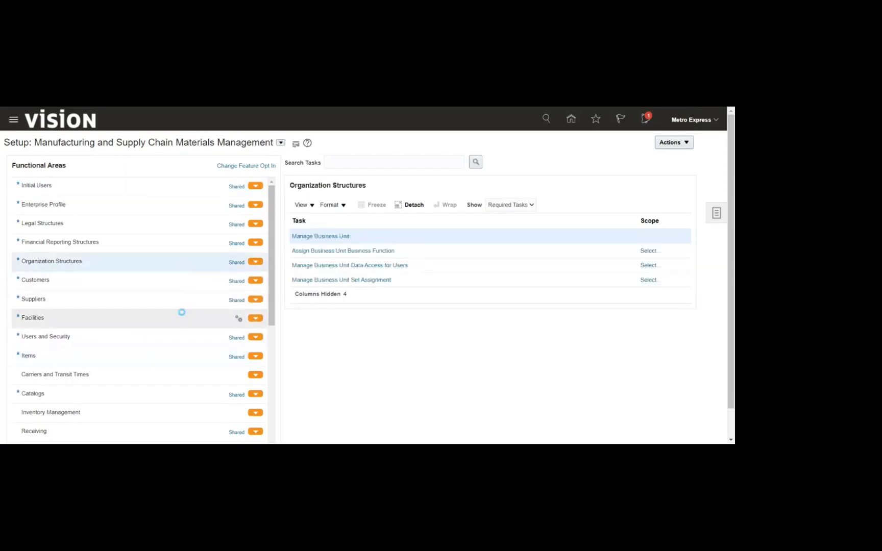
scroll(175, 303, "down", 4)
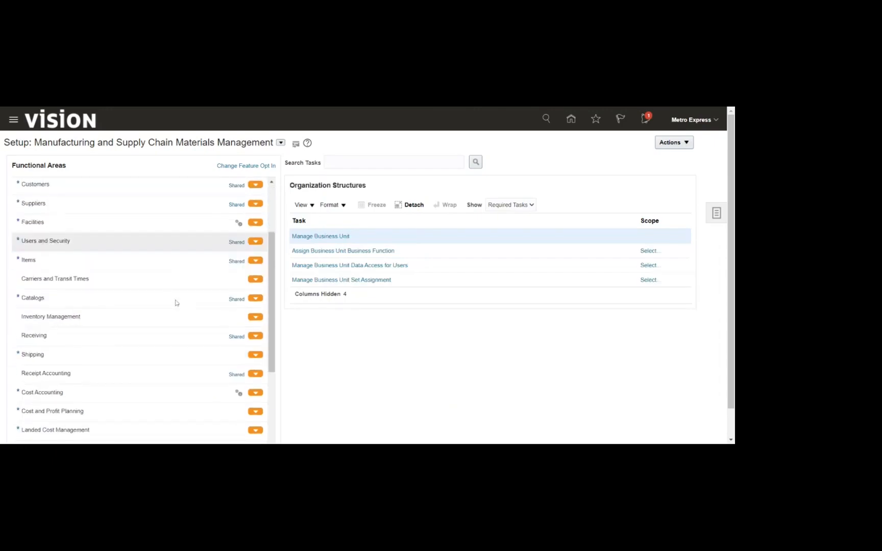
left_click(167, 321)
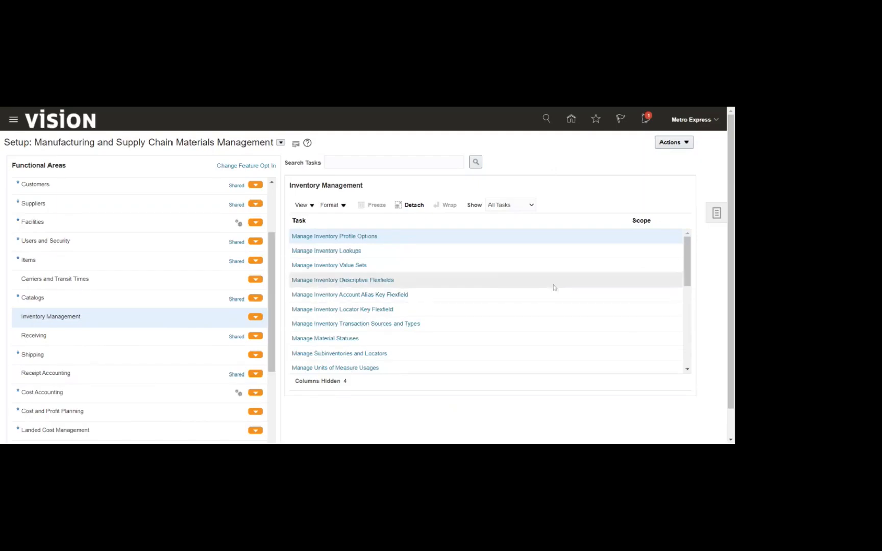
scroll(553, 288, "down", 2)
scroll(553, 283, "down", 5)
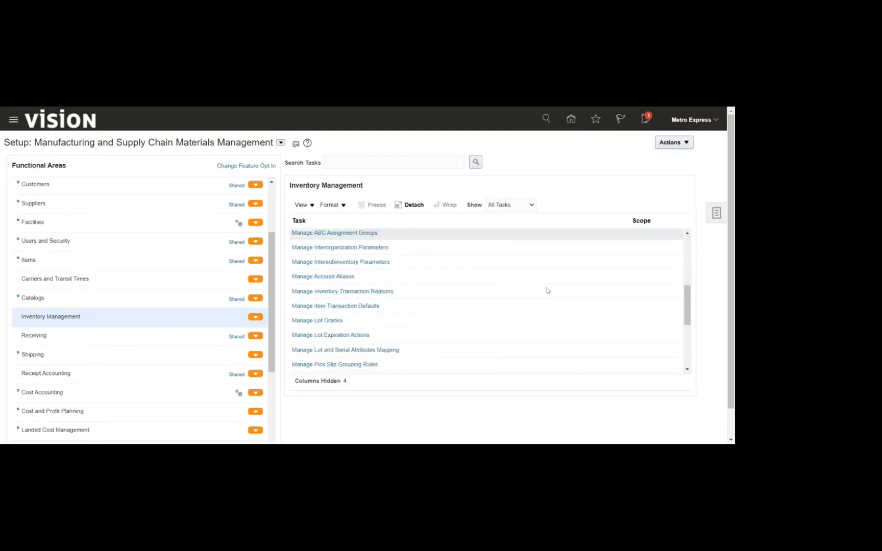
scroll(547, 289, "down", 5)
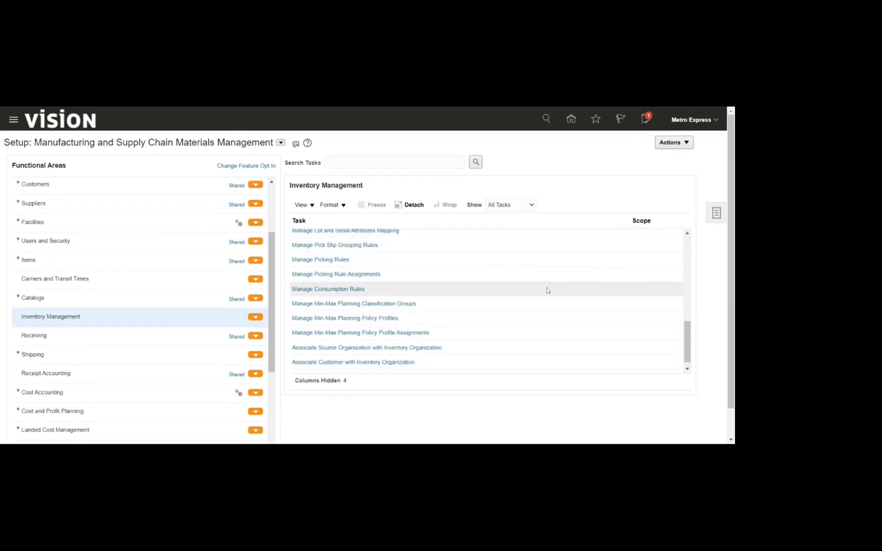
scroll(547, 291, "down", 1)
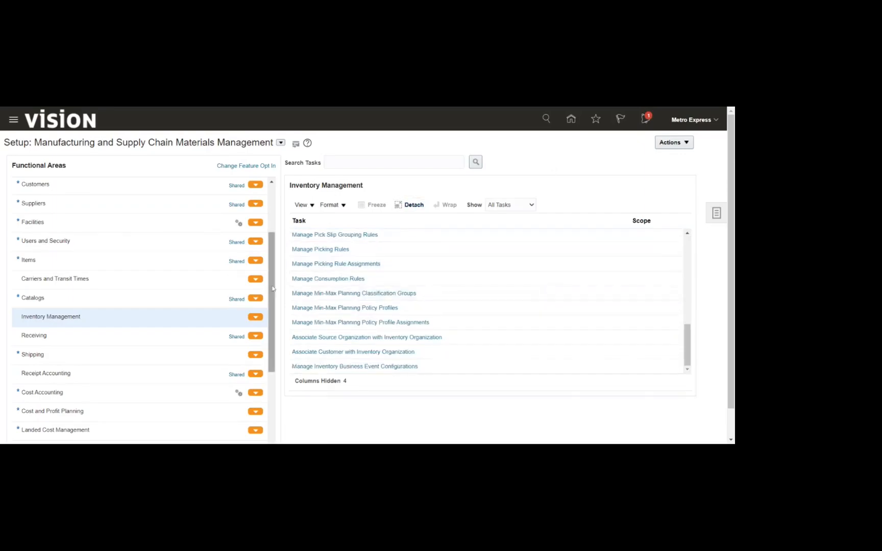
scroll(161, 280, "down", 2)
scroll(161, 279, "down", 5)
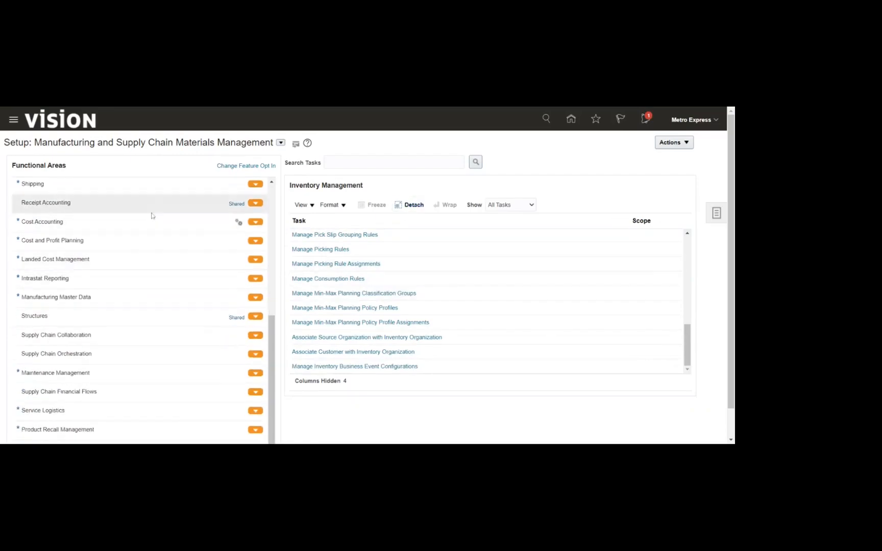
- Switch the setup offering to Product Management and open the Manage Item Classes task of the Items functional area
left_click(281, 142)
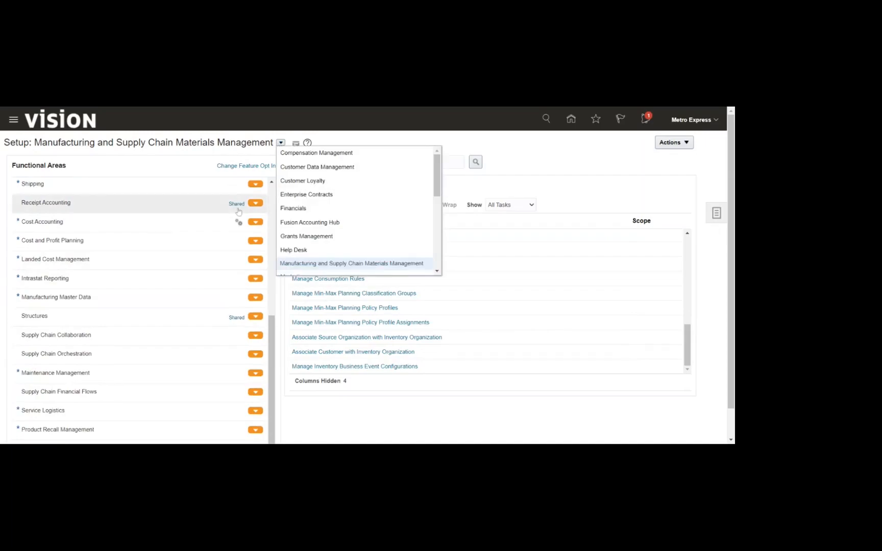
scroll(325, 209, "down", 1)
scroll(321, 208, "down", 1)
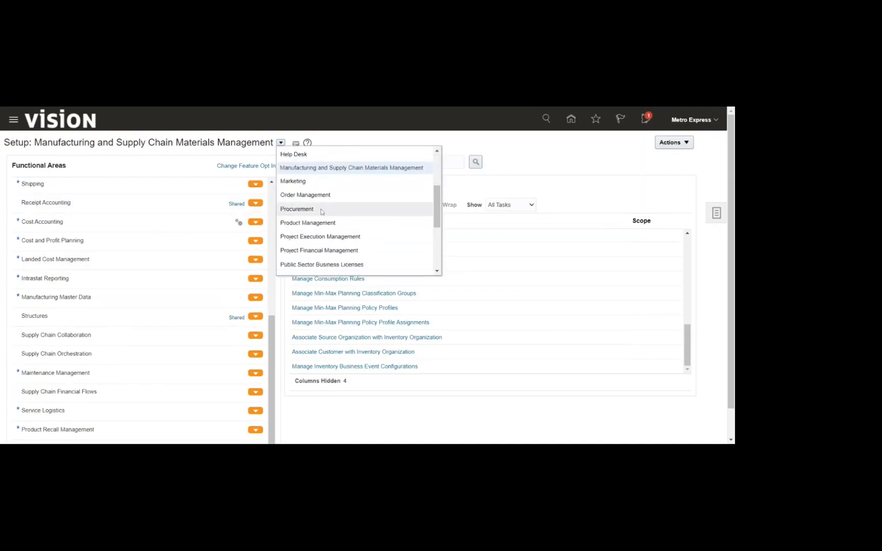
left_click(315, 228)
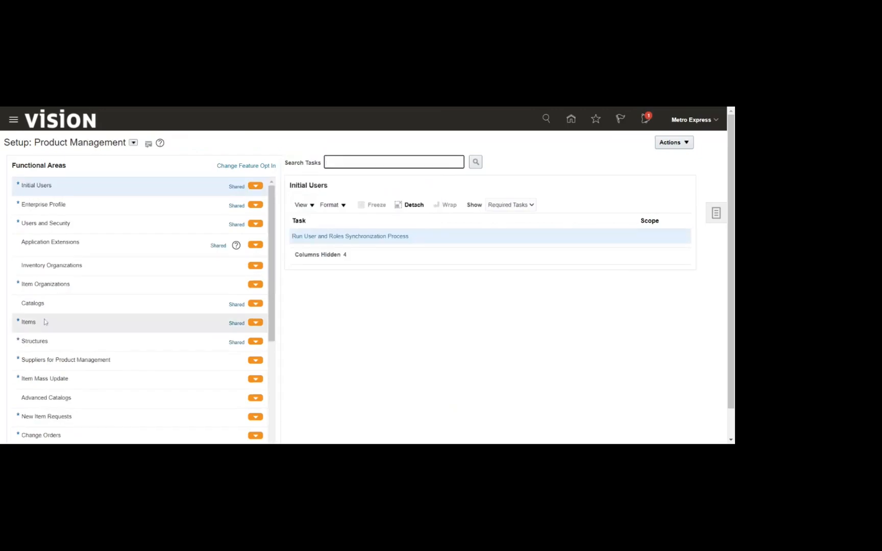
left_click(93, 332)
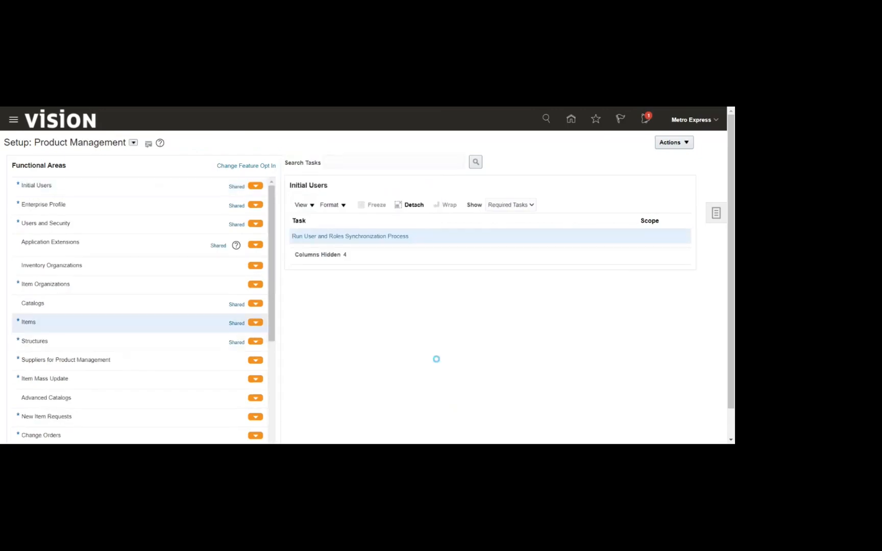
left_click(338, 252)
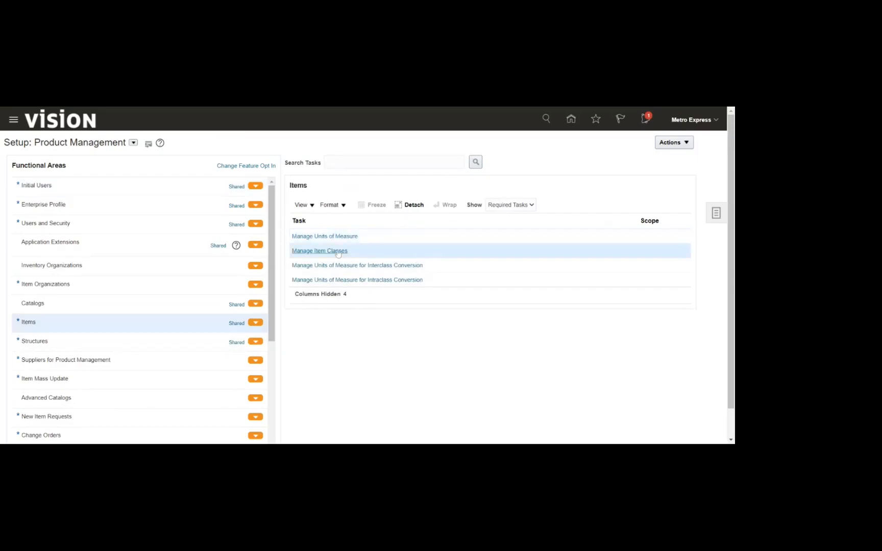
left_click(337, 254)
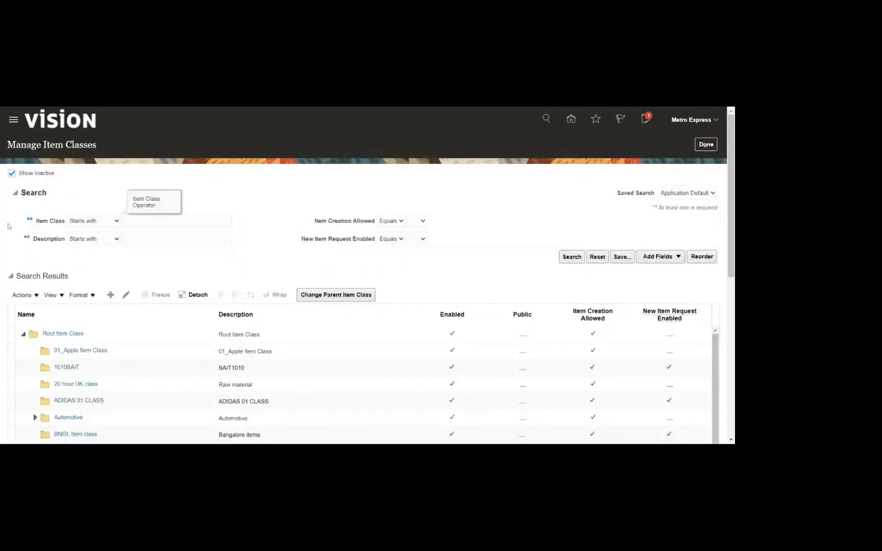
- Start a new item class under Root Item Class, with Metro_Contract as both its item class name and internal name
scroll(8, 226, "down", 3)
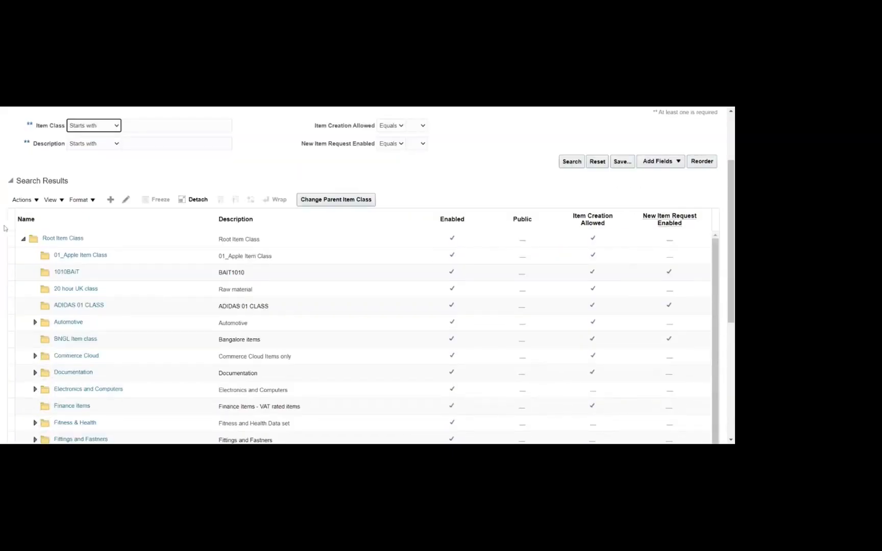
scroll(5, 228, "down", 1)
scroll(5, 229, "down", 1)
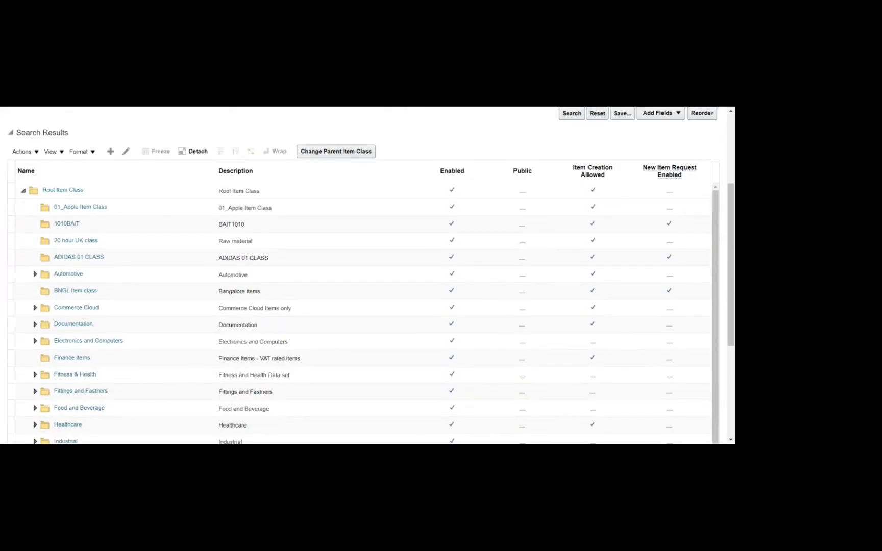
left_click(50, 195)
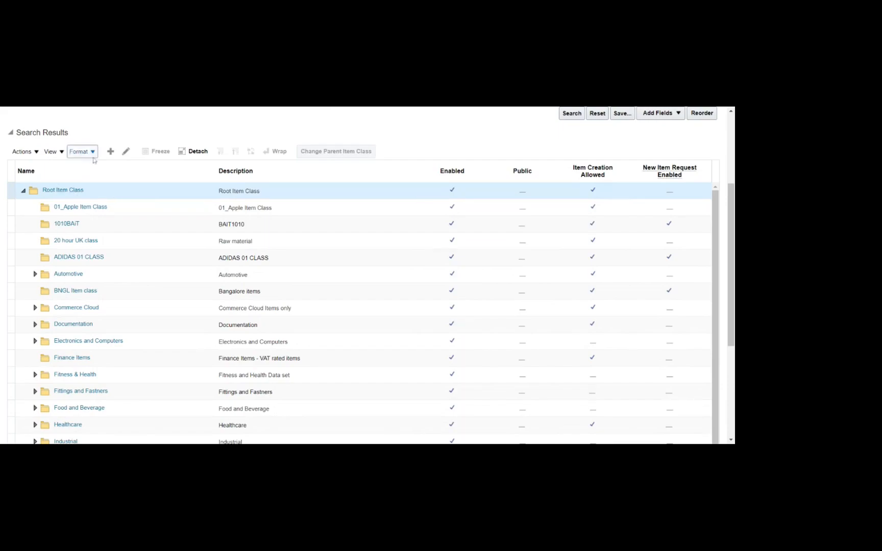
left_click(110, 151)
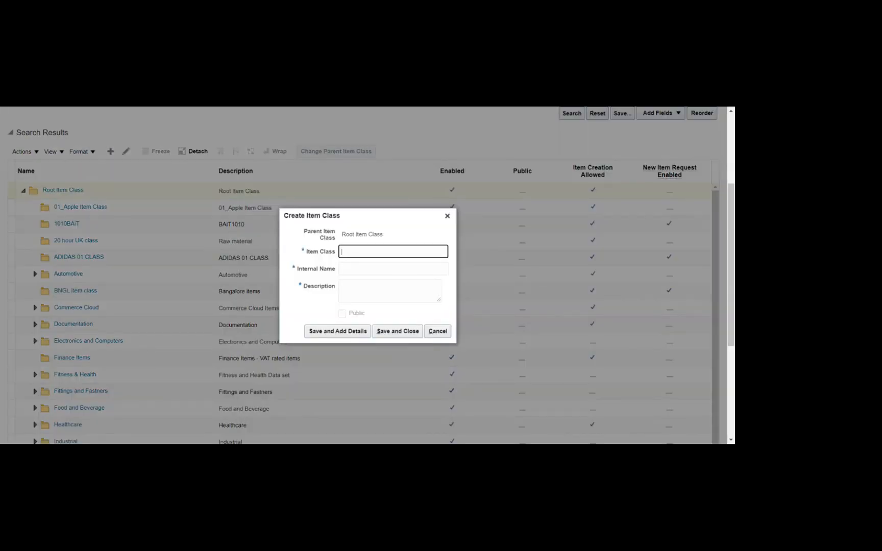
type("Metro")
type("_Contract")
key("ctrl+a")
key("ctrl+c")
key("Tab")
key("ctrl+v")
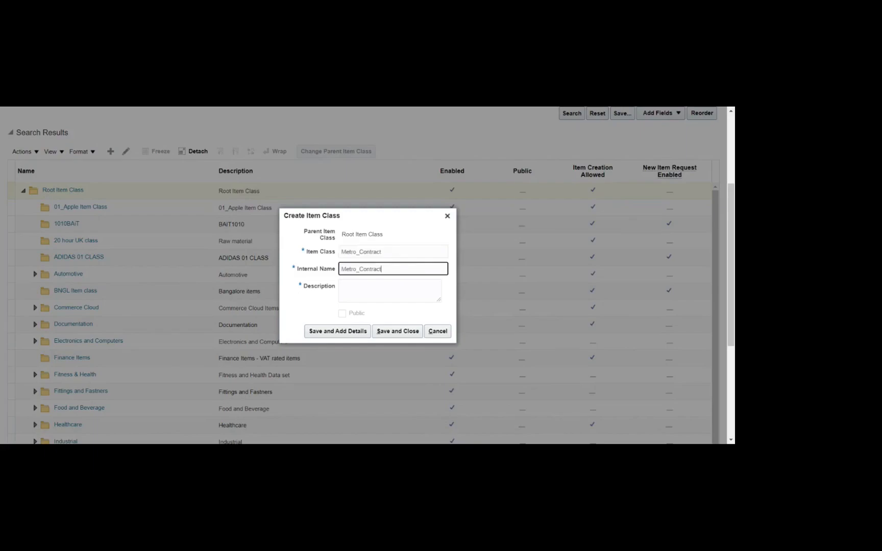
- Enter Metro_Contract as the item class description and save the class, continuing to its additional details
key("Tab")
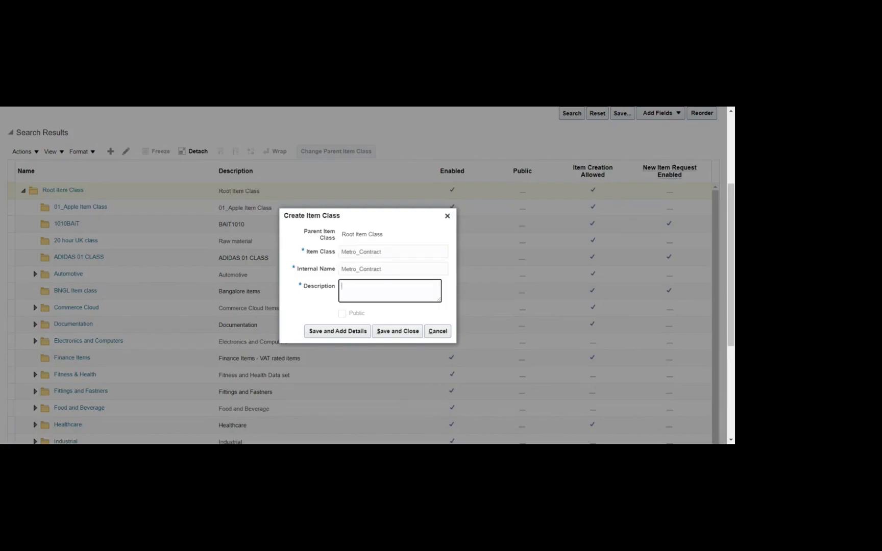
key("ctrl+v")
left_click(302, 308)
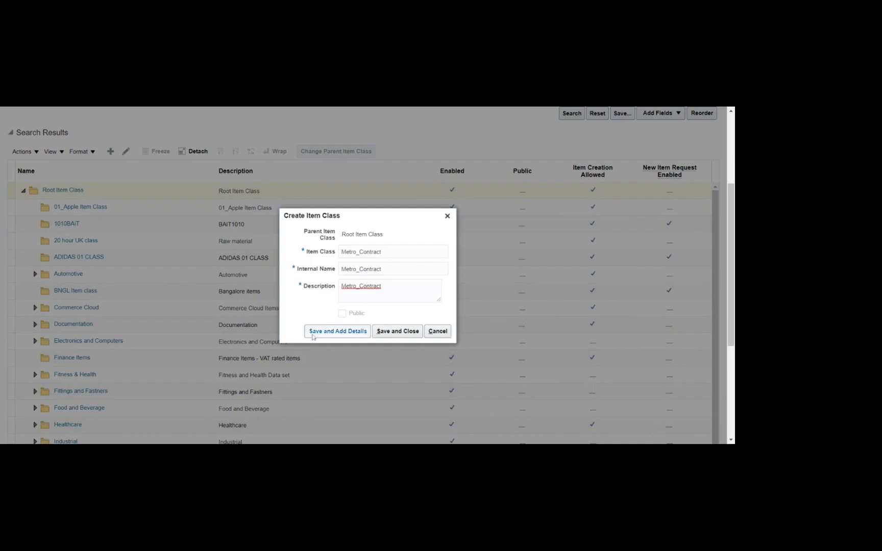
left_click(312, 334)
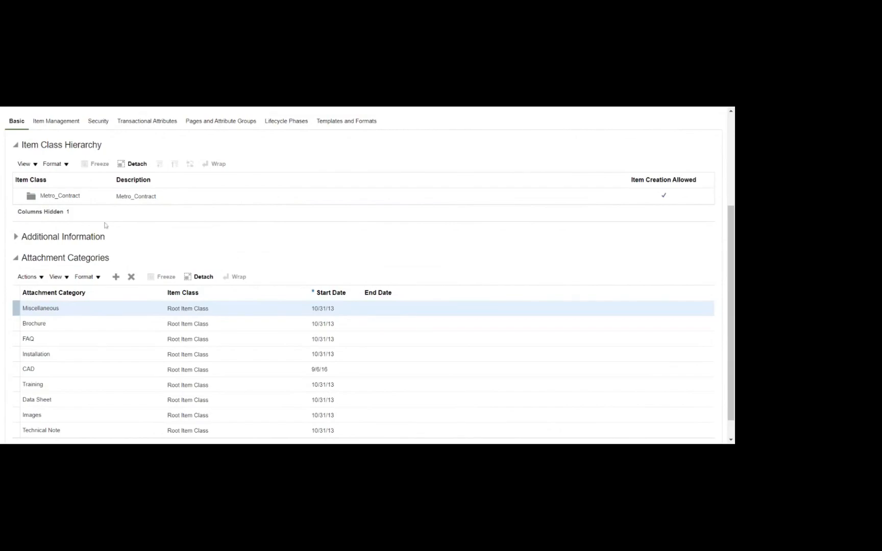
- Look through the Metro_Contract item class's hierarchy, attachment categories and further detail sections, up to its security settings
scroll(105, 225, "up", 5)
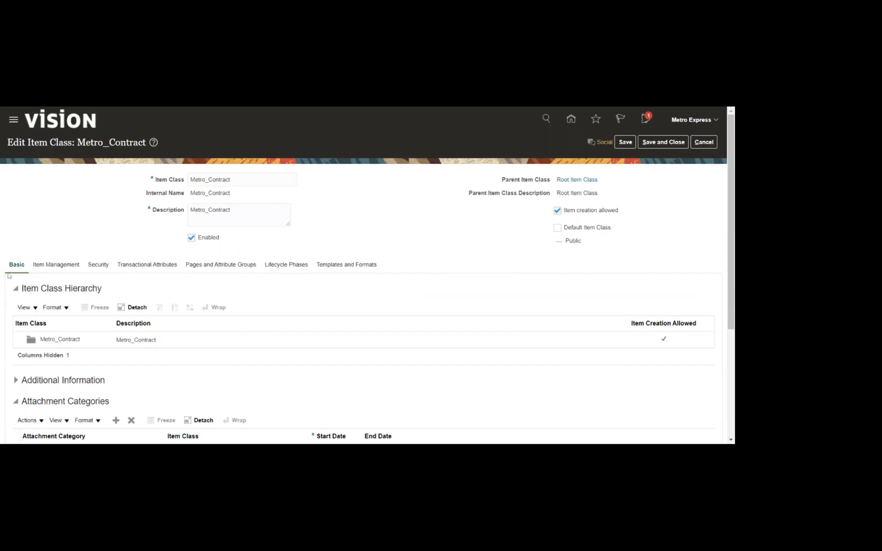
scroll(8, 276, "down", 4)
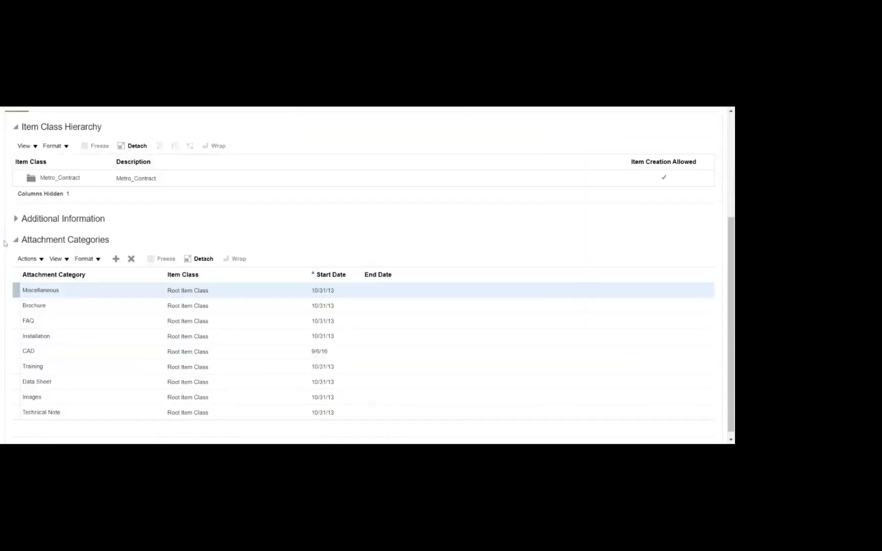
scroll(5, 241, "up", 4)
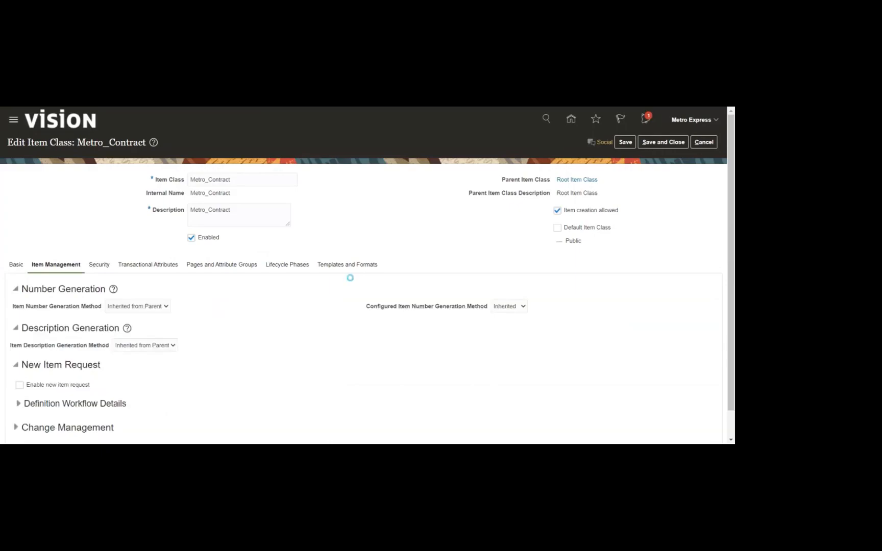
left_click(334, 265)
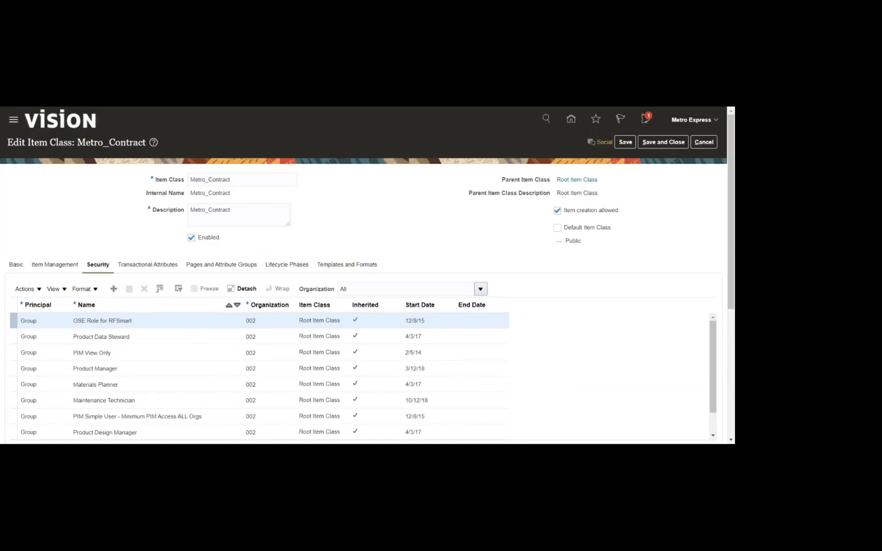
- Add a security entry to the Metro_Contract item class with principal Group and name Product Manager
scroll(75, 267, "down", 2)
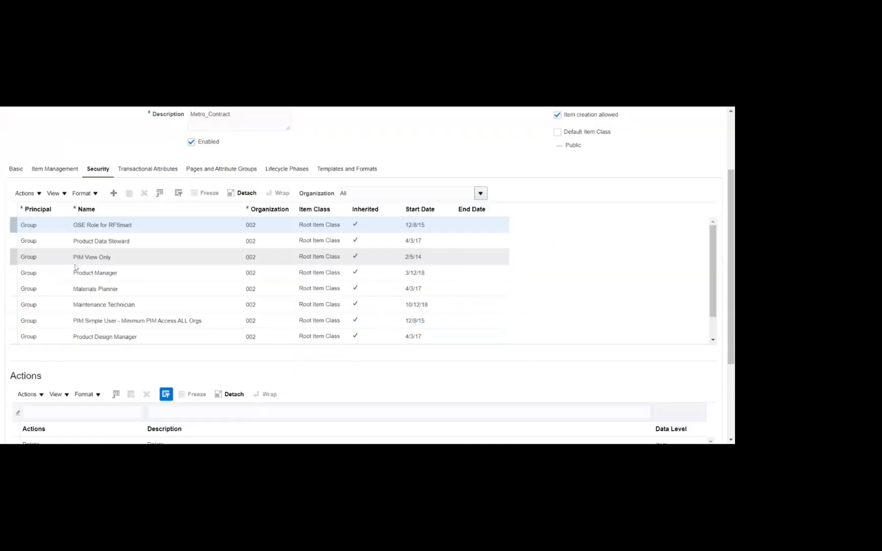
left_click(54, 227)
left_click(114, 197)
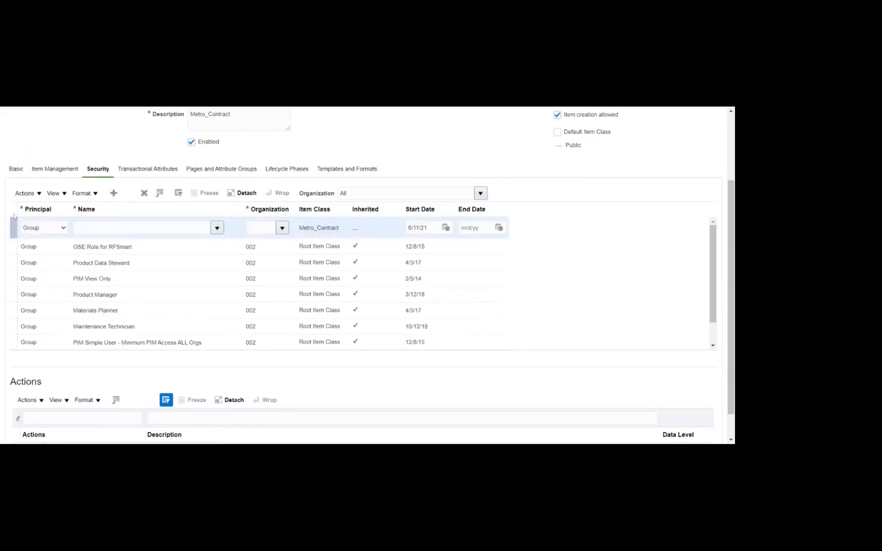
left_click(53, 229)
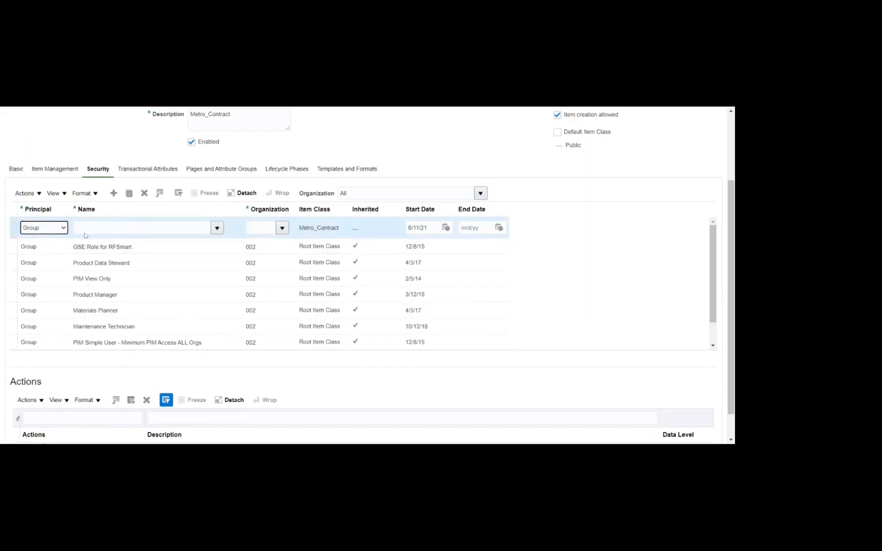
left_click(209, 229)
type("product")
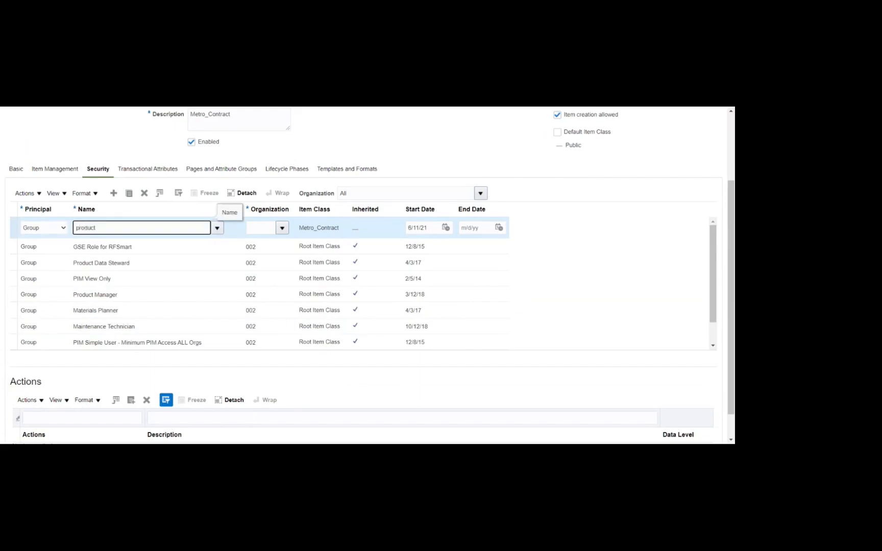
left_click(213, 253)
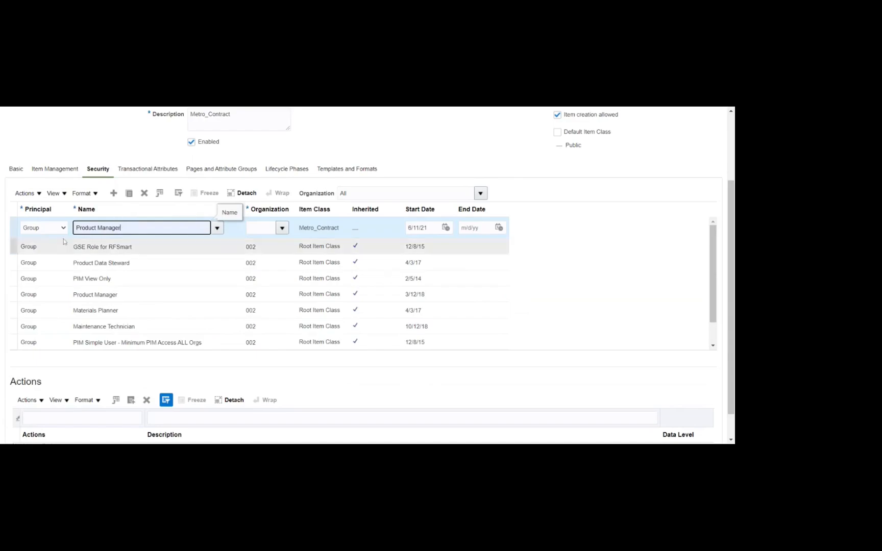
- Change the principal of the new Metro_Contract security entry to Person
left_click(39, 231)
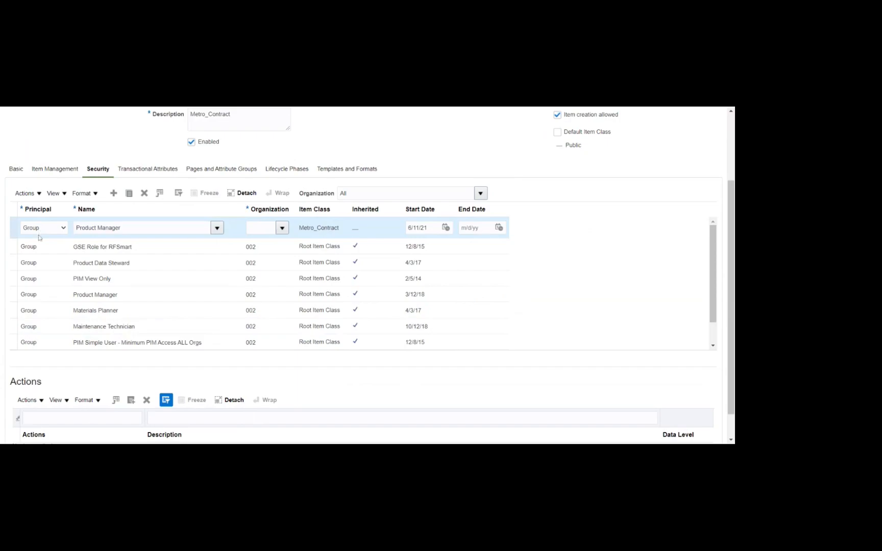
left_click(39, 238)
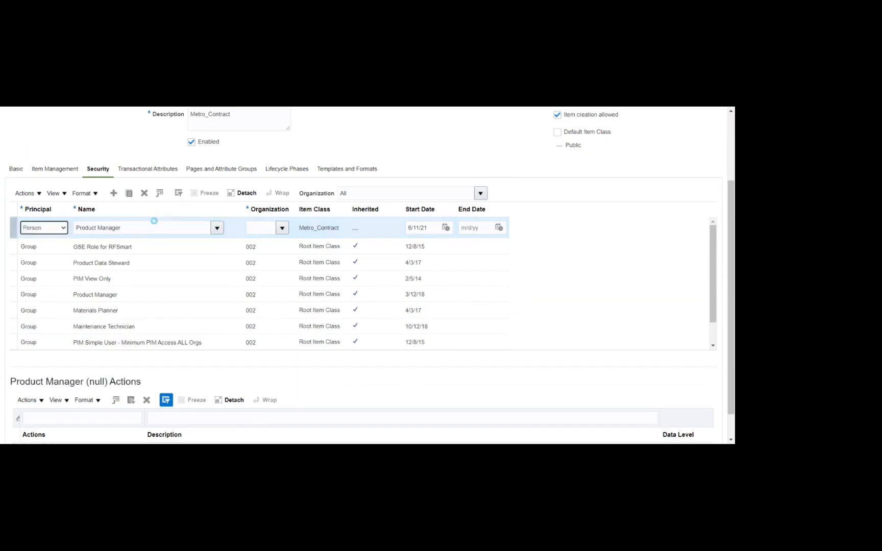
left_click(153, 228)
key("ctrl+a")
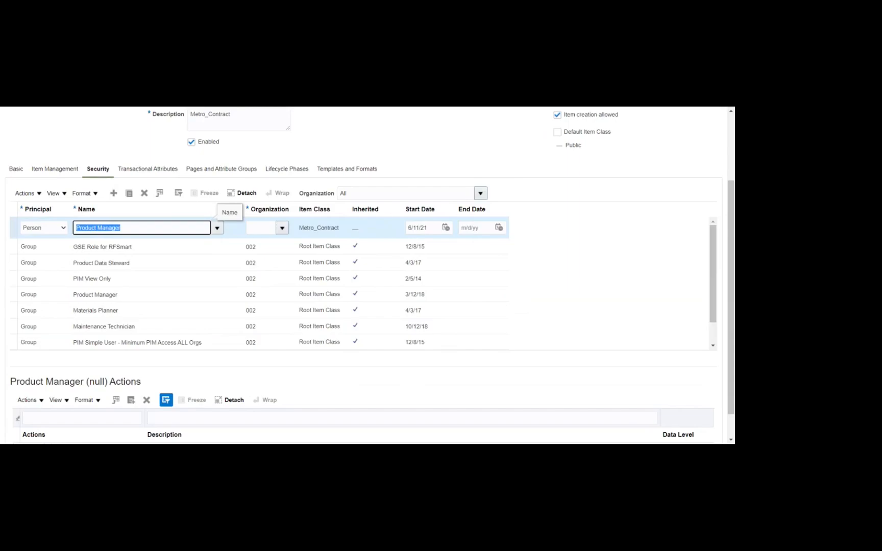
key("ctrl+shift+Right")
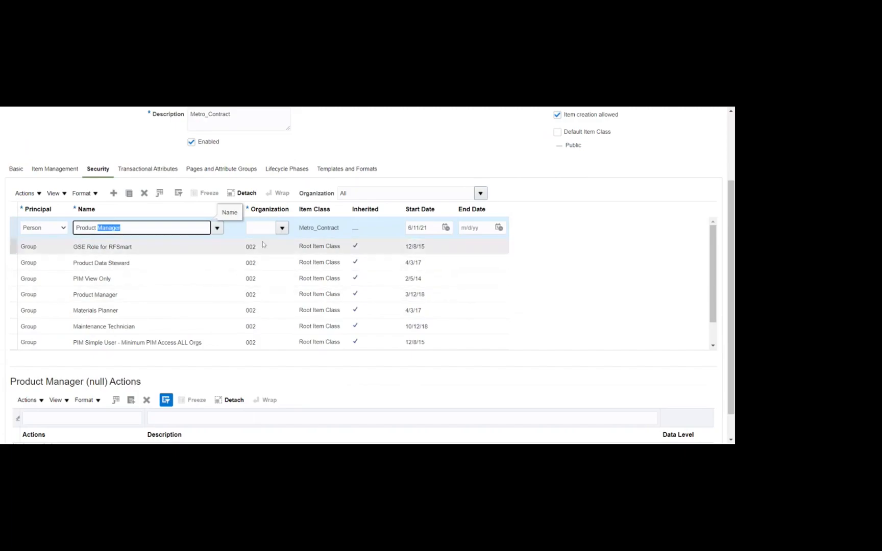
- Find organizations matching "metro" and assign METRO_INV_ORG as the security entry's organization
left_click(260, 228)
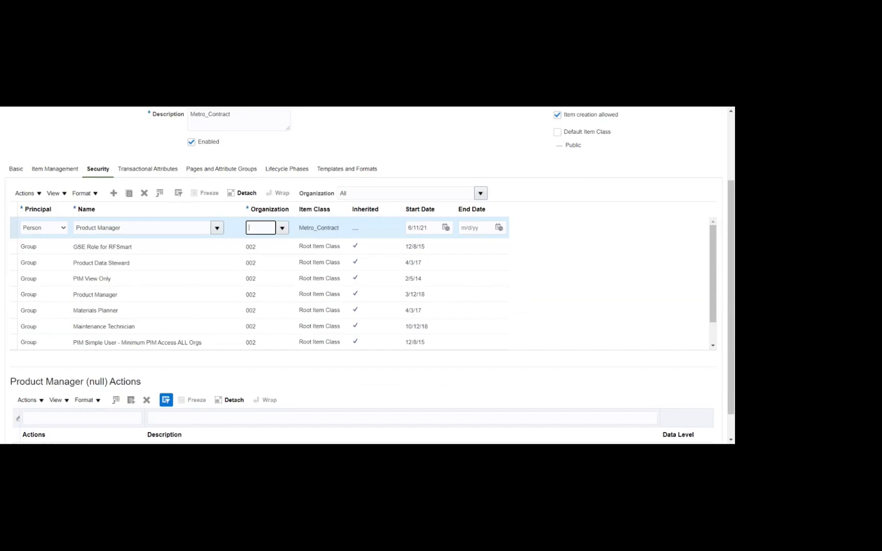
type("metro")
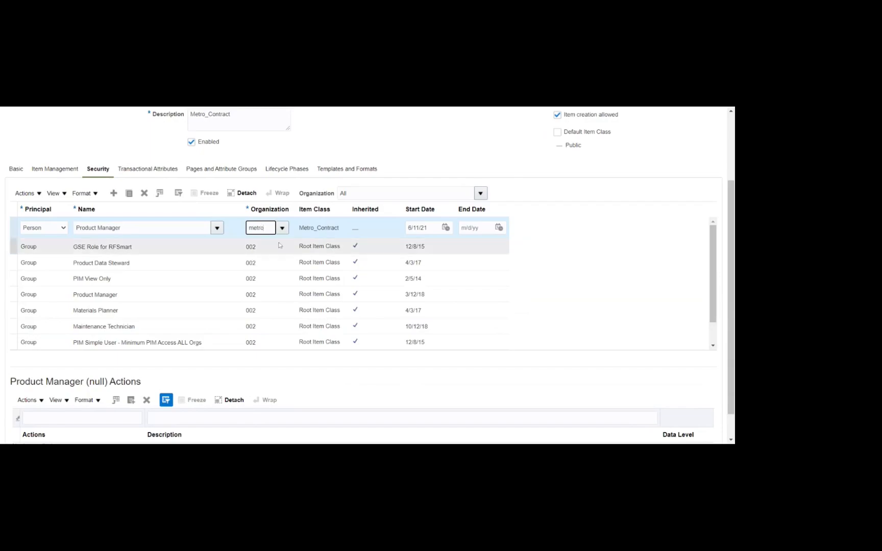
key("Tab")
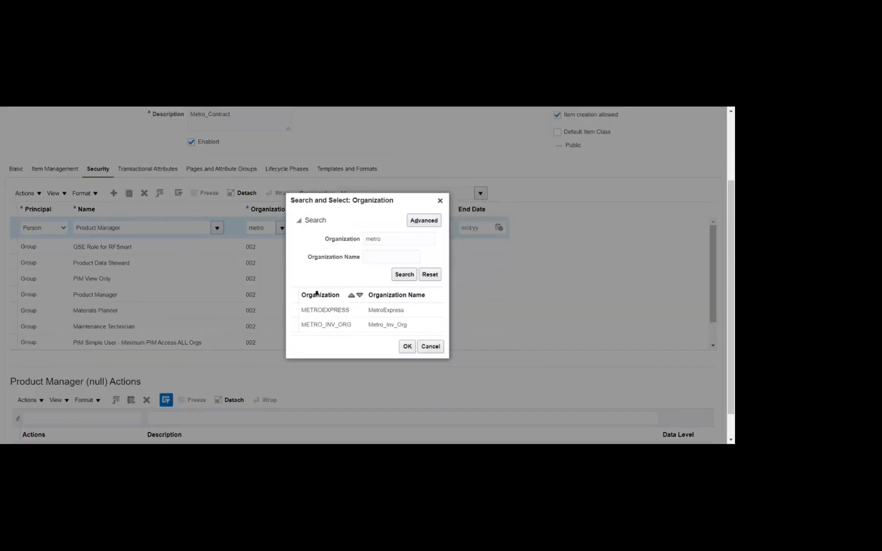
left_click(325, 328)
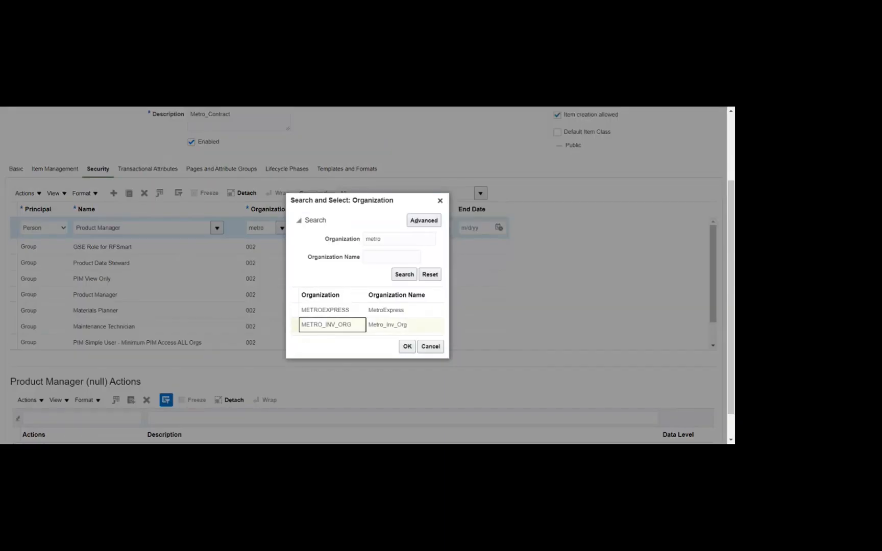
left_click(407, 346)
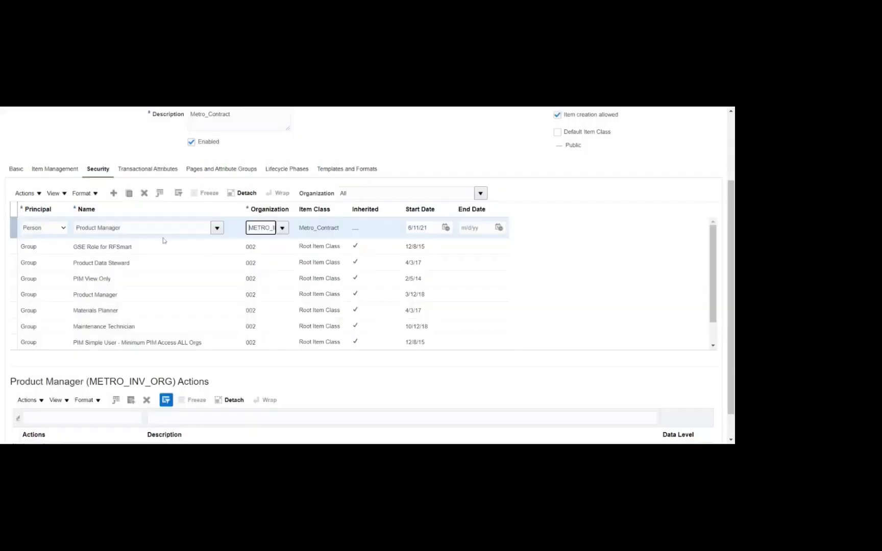
- Replace the name in the Person security entry with Metro Express
left_click(158, 230)
key("ctrl+a")
type("mo")
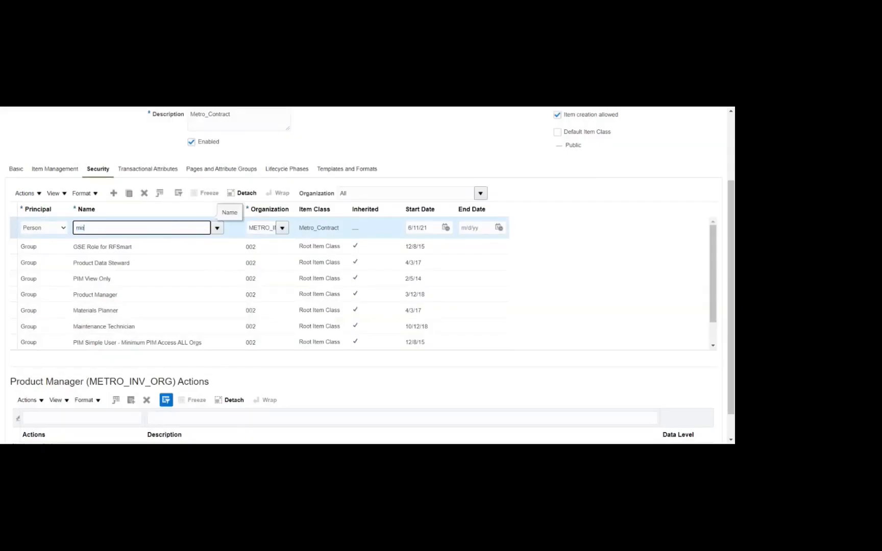
type("tro")
key("Tab")
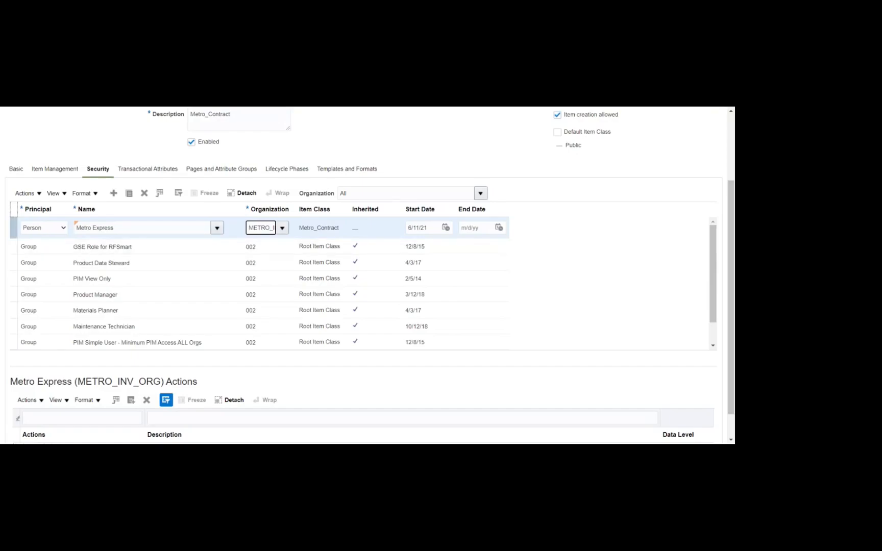
- Try to set the Metro Express security entry's start date to 1/1/21
left_click(448, 228)
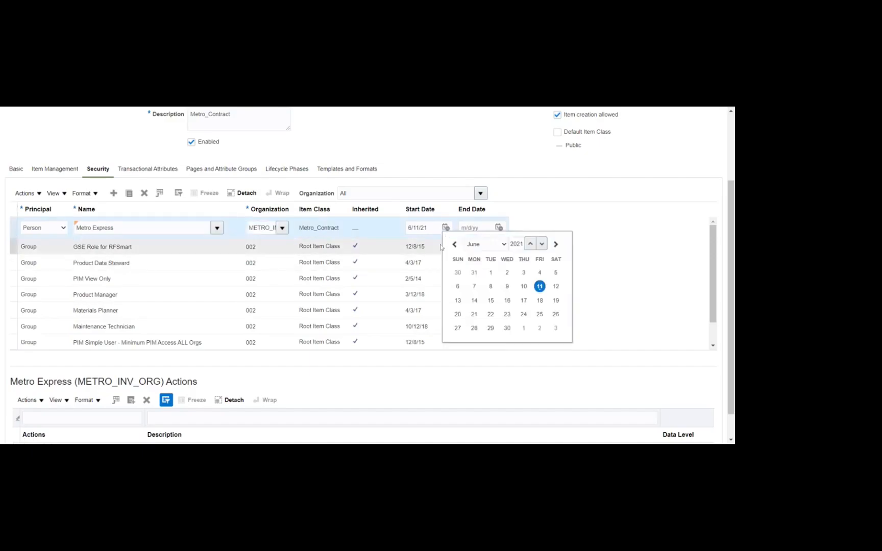
left_click(475, 245)
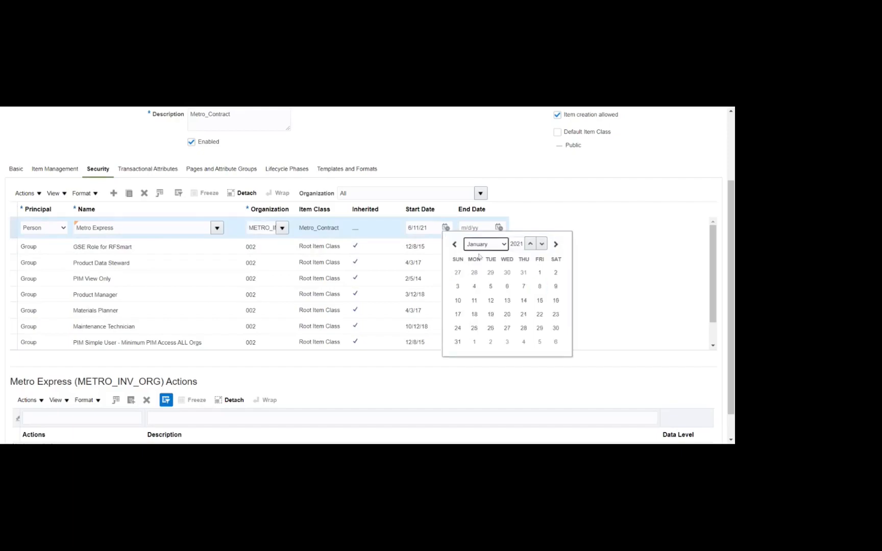
left_click(541, 274)
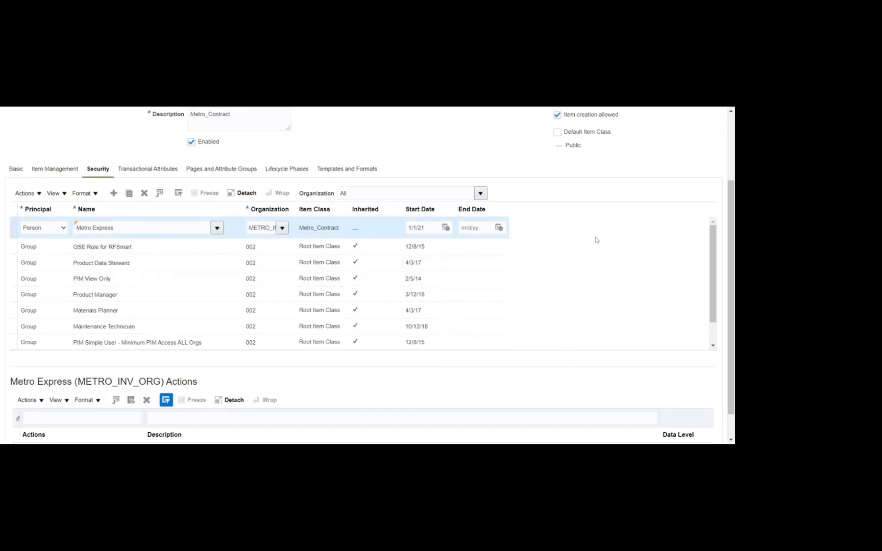
scroll(663, 270, "down", 1)
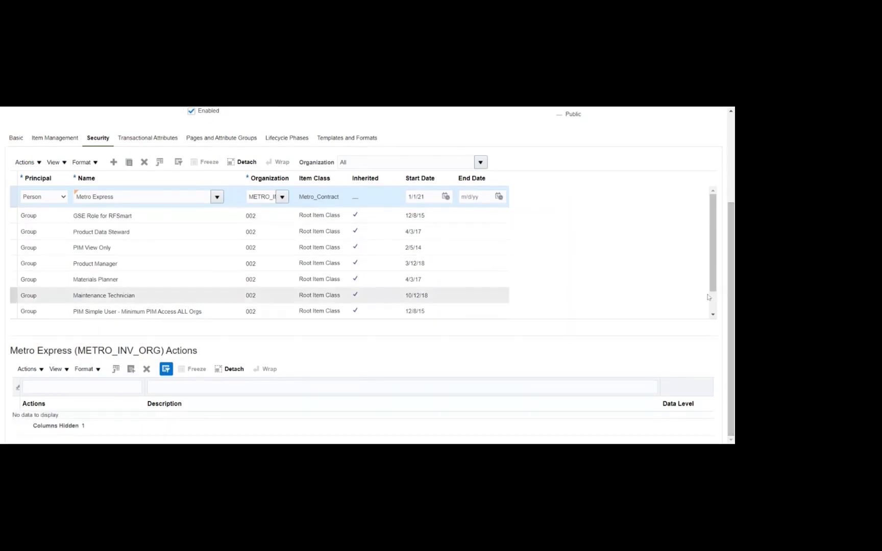
left_click(133, 369)
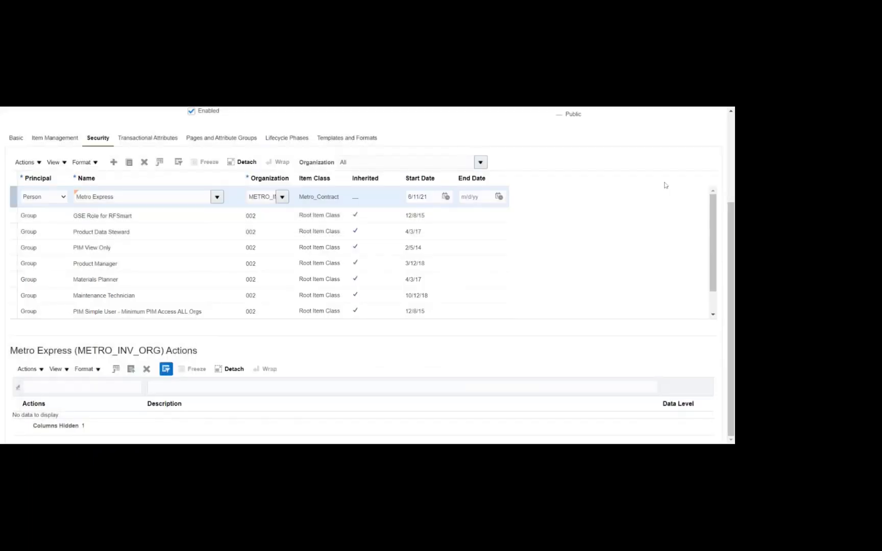
scroll(663, 185, "up", 5)
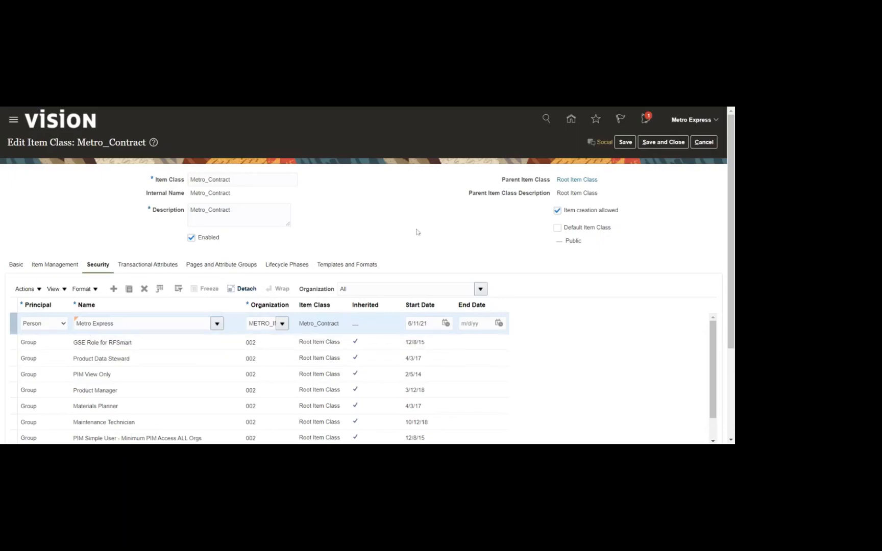
scroll(548, 249, "down", 3)
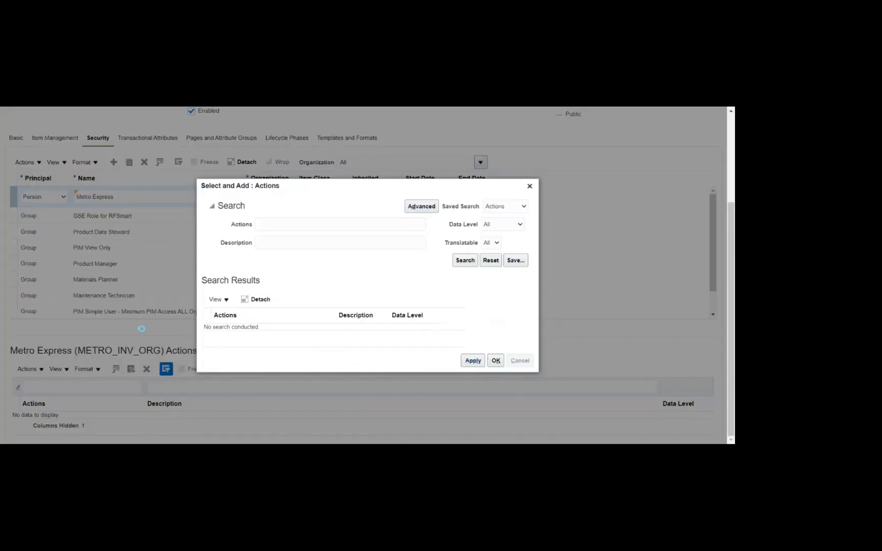
key("Escape")
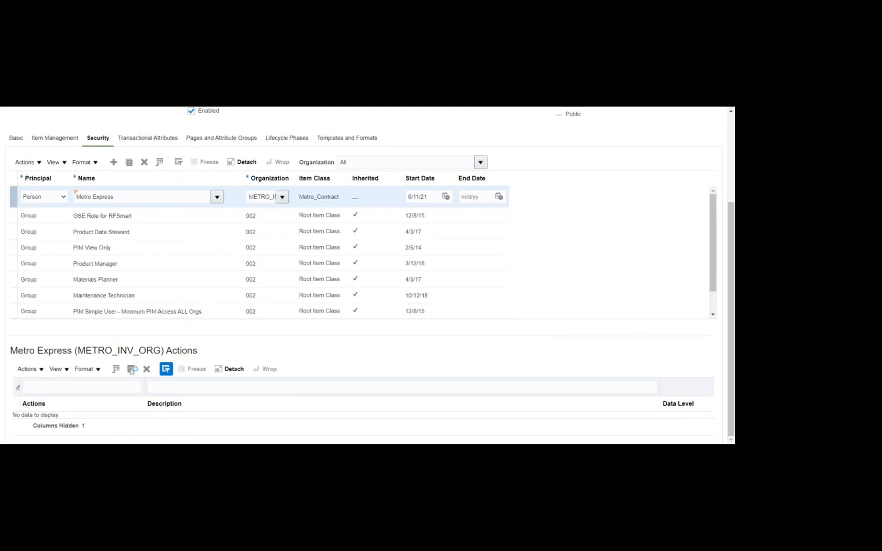
left_click(131, 369)
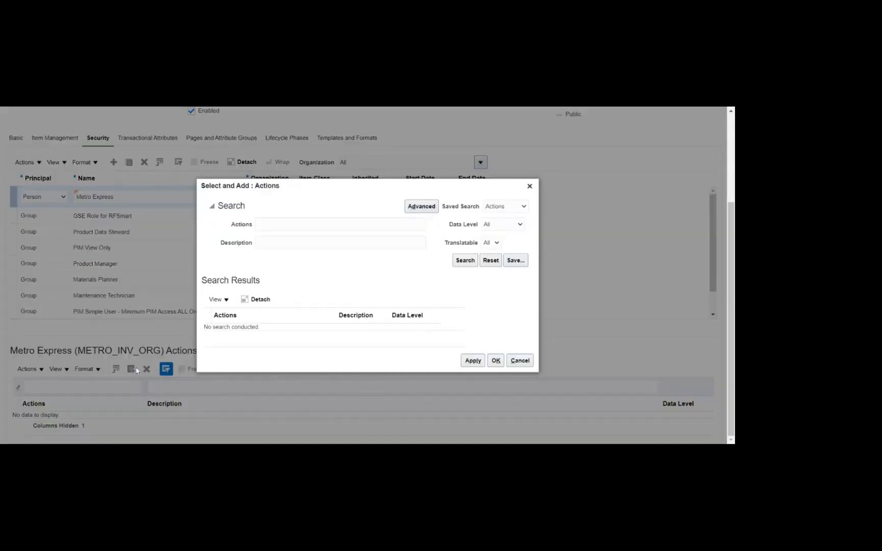
left_click(508, 365)
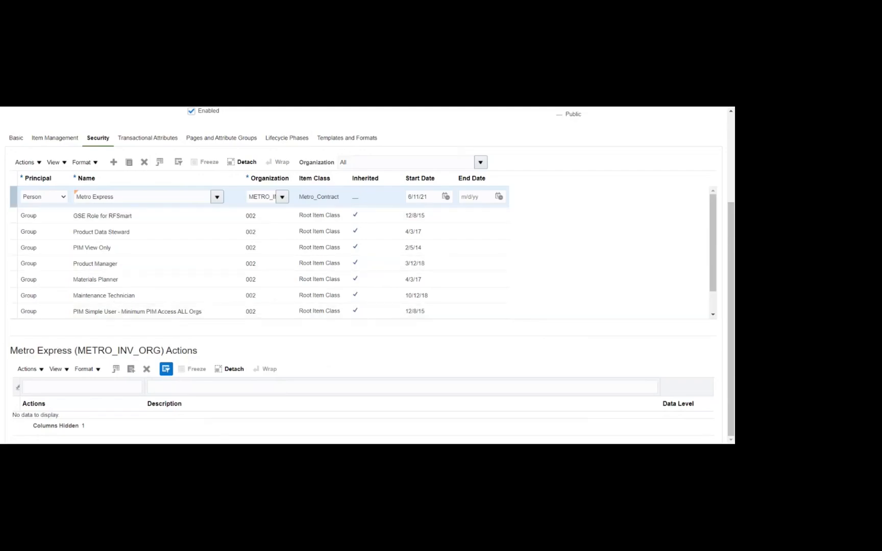
- Search without criteria for actions that can be added to the Metro Express security entry and review the full list
left_click(131, 369)
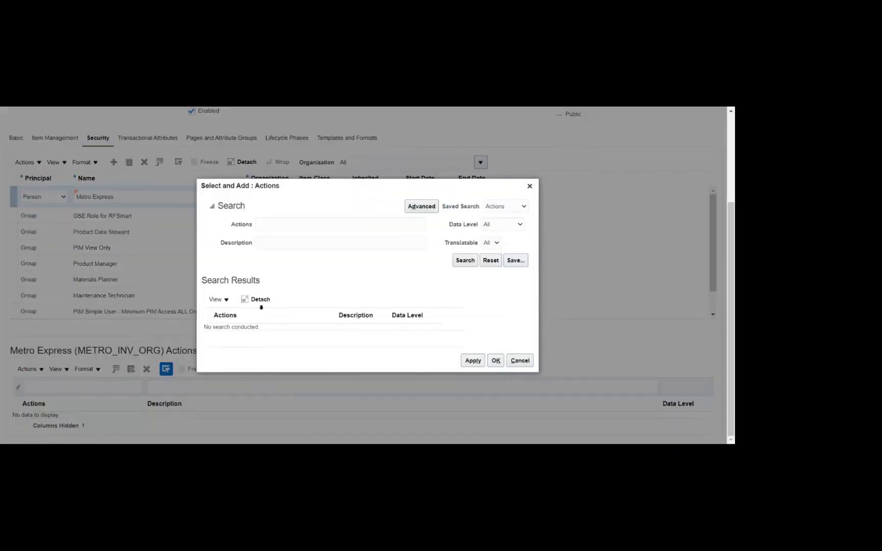
left_click(454, 261)
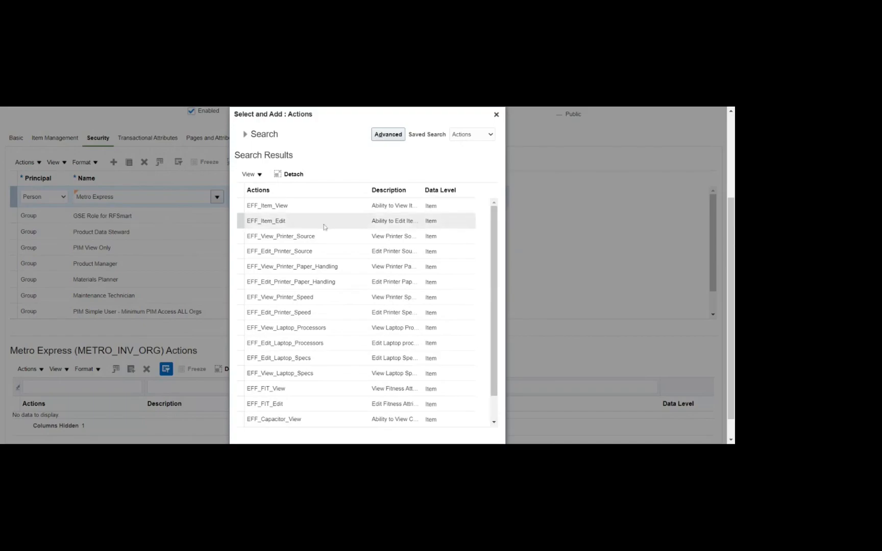
scroll(323, 226, "down", 3)
scroll(323, 238, "down", 5)
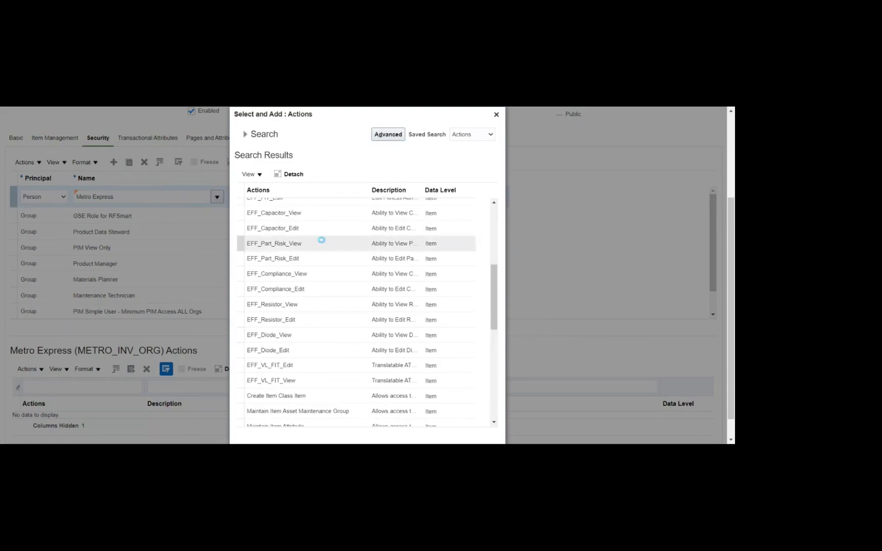
scroll(323, 244, "down", 3)
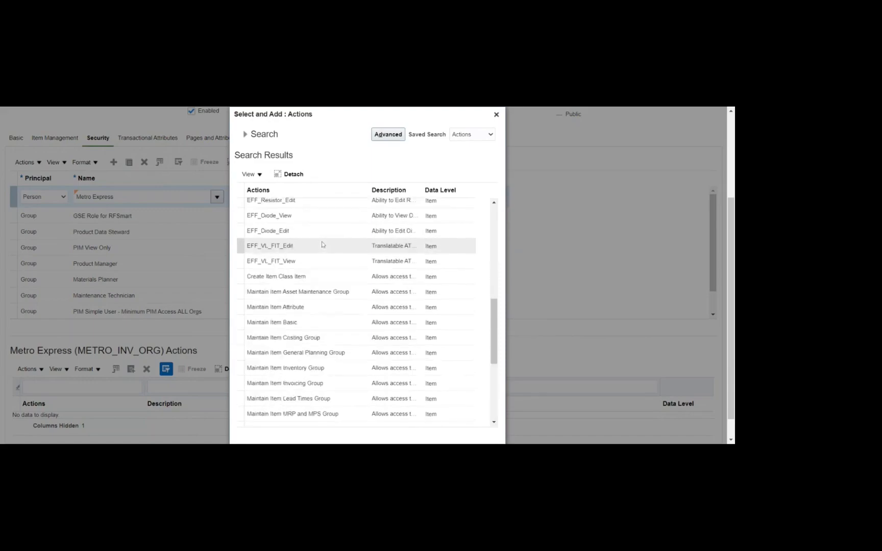
scroll(322, 245, "down", 2)
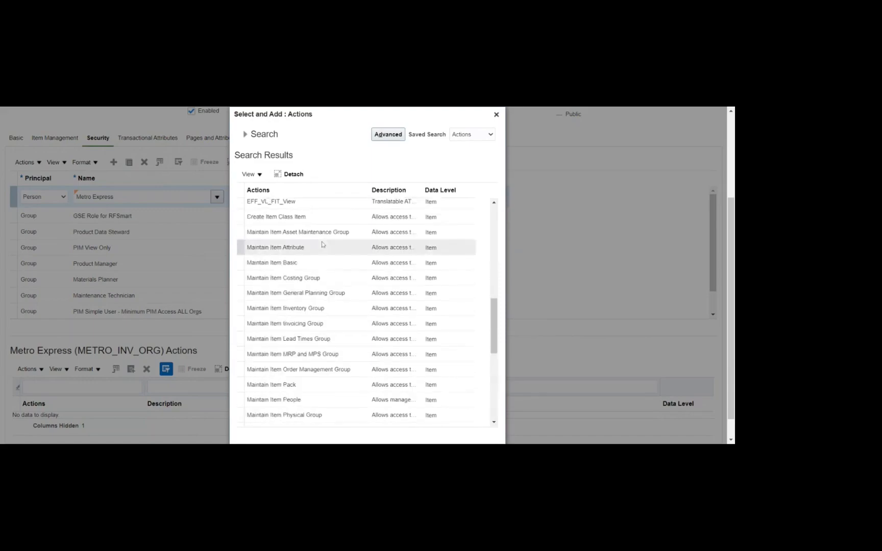
scroll(322, 244, "down", 4)
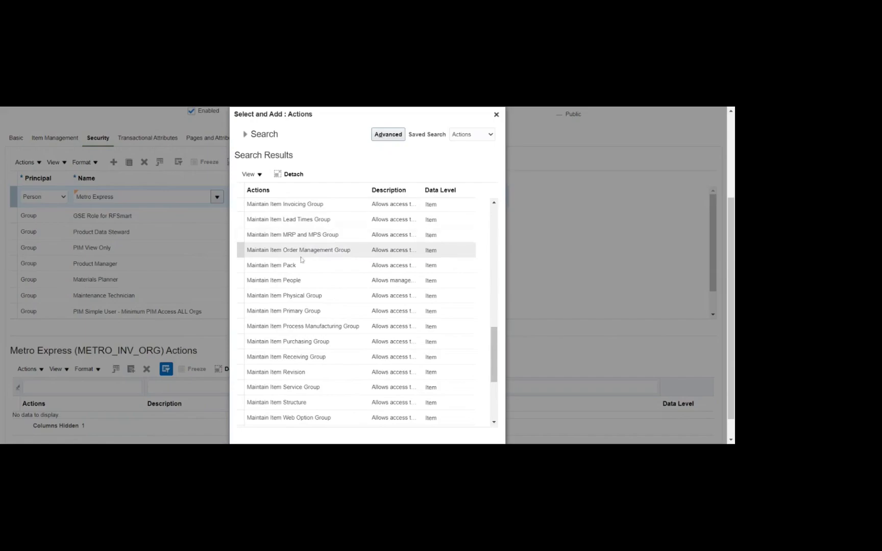
scroll(301, 260, "down", 4)
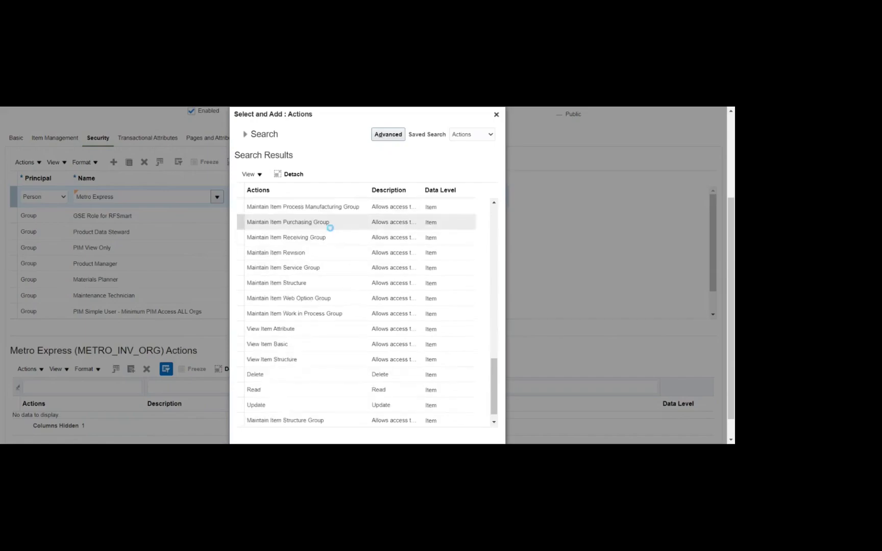
scroll(330, 234, "down", 1)
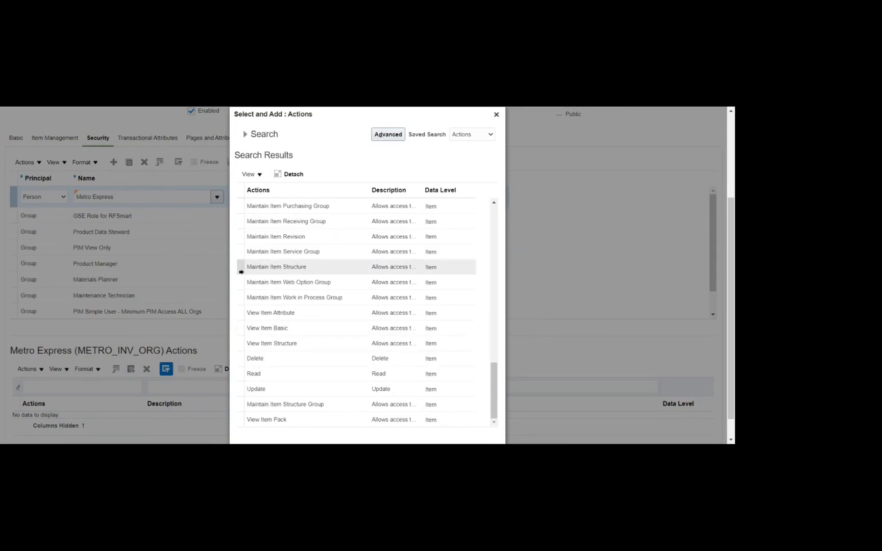
- Add all the listed actions to the Metro Express security entry for METRO_INV_ORG
left_click(289, 378)
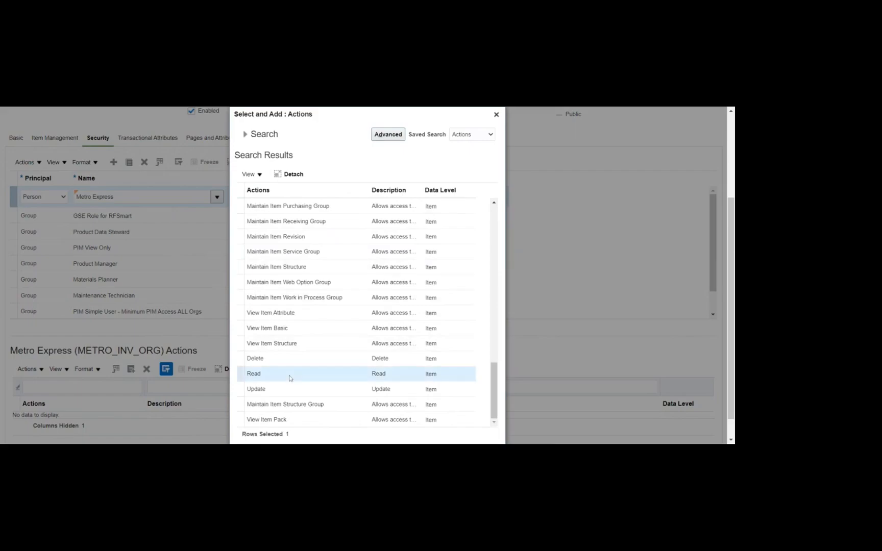
key("ctrl+a")
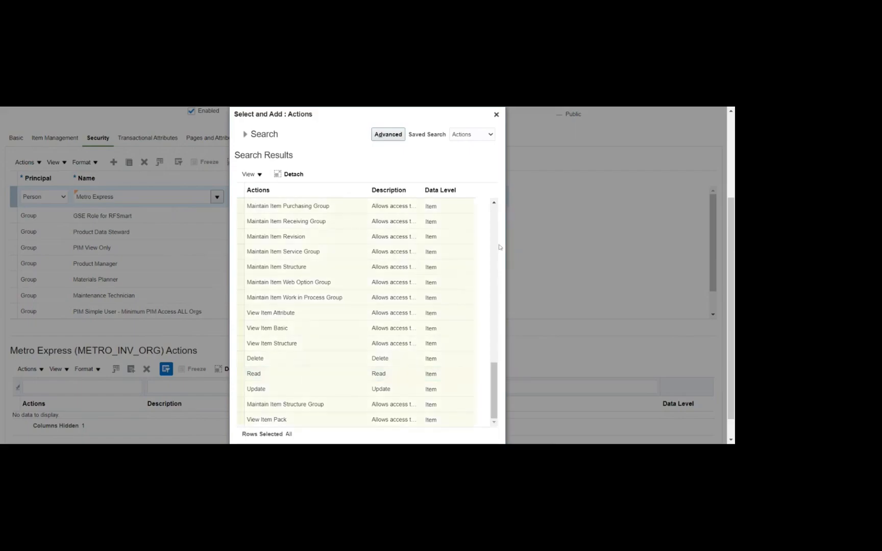
scroll(564, 262, "down", 1)
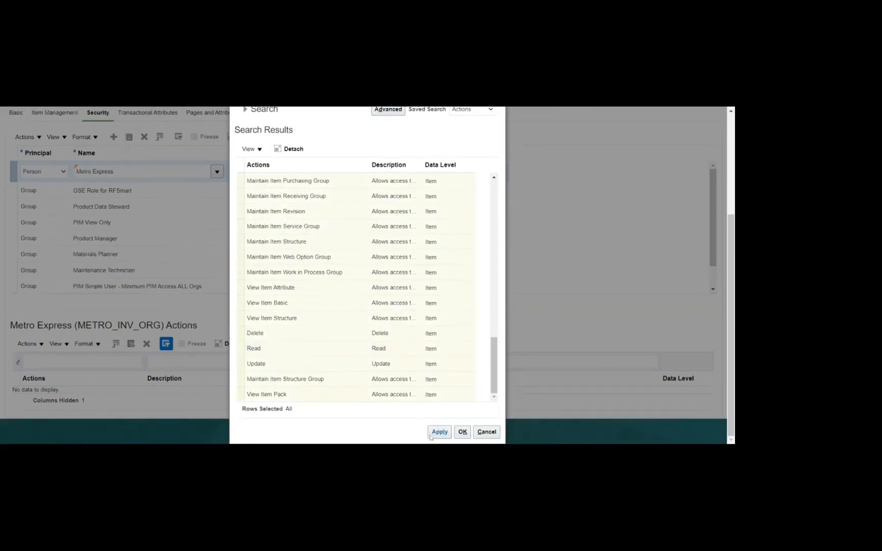
left_click(440, 431)
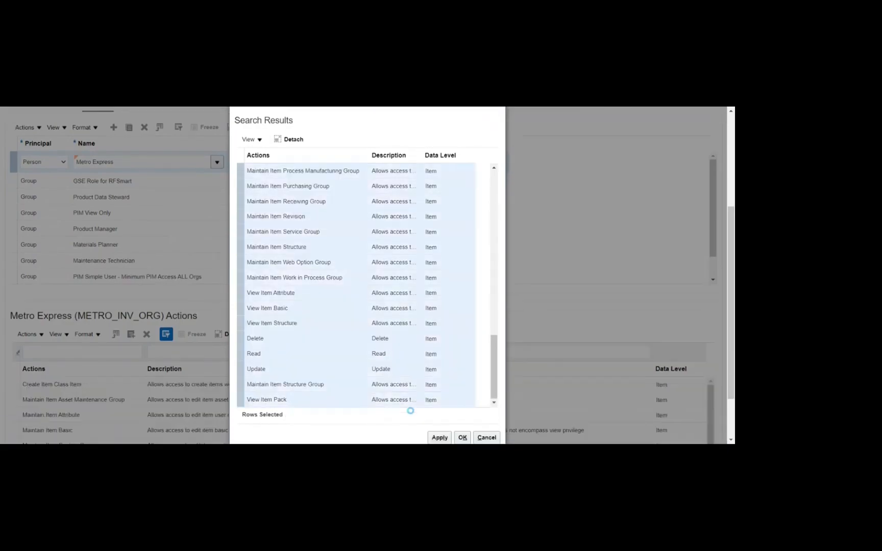
scroll(637, 271, "down", 1)
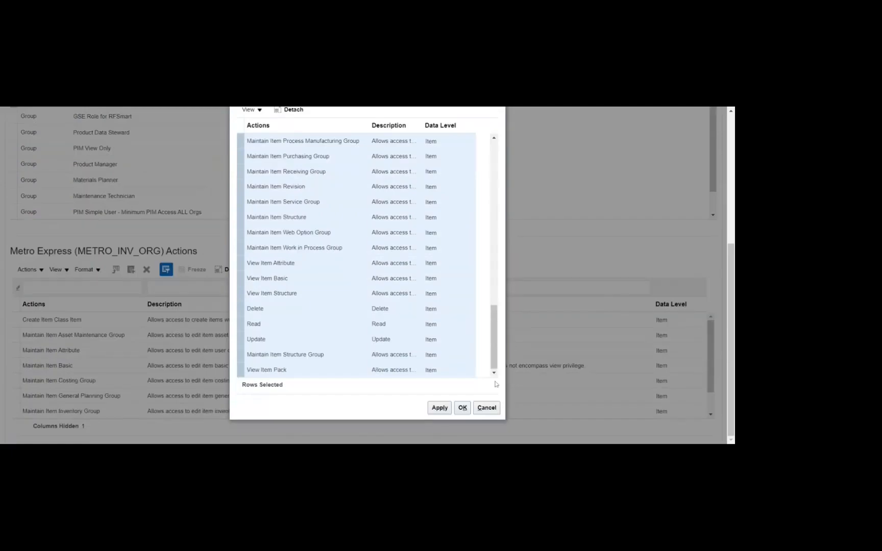
left_click(462, 408)
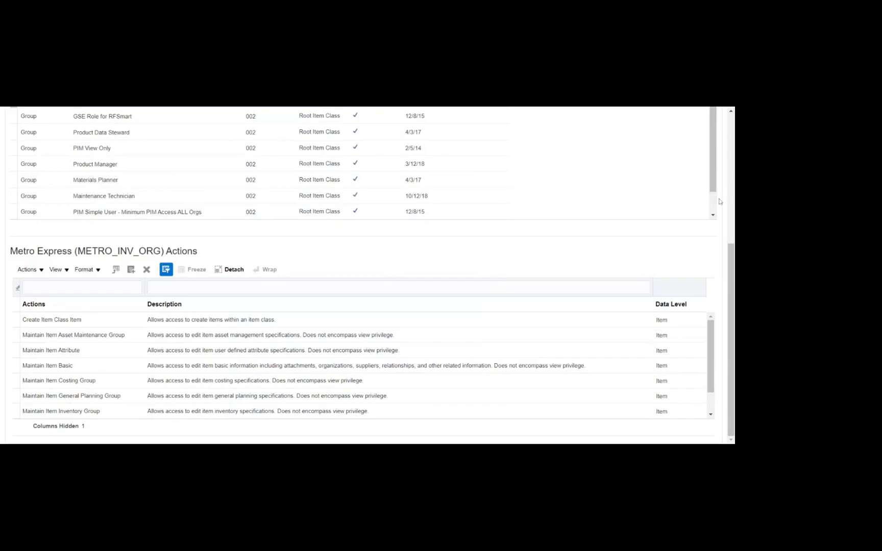
- Review the Metro_Contract item class's transactional attributes, lifecycle phases and existing item templates
scroll(733, 263, "up", 5)
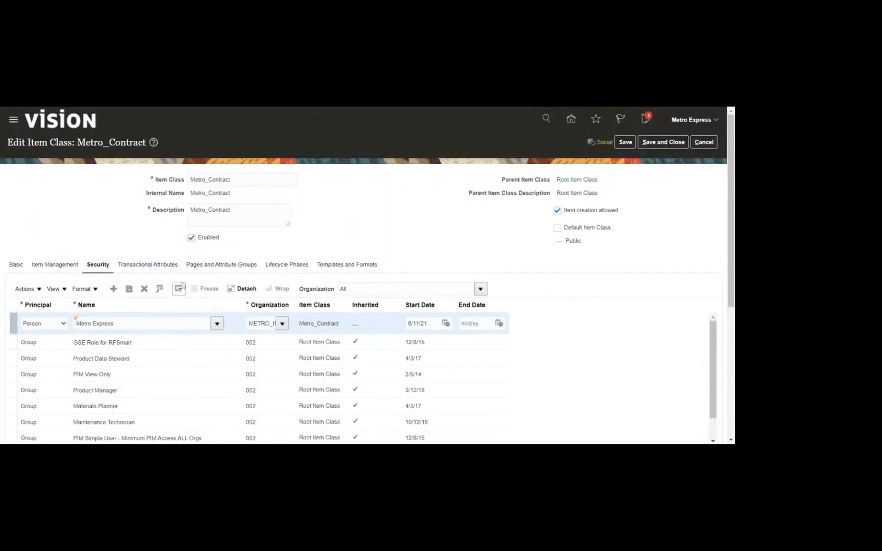
left_click(143, 266)
left_click(280, 267)
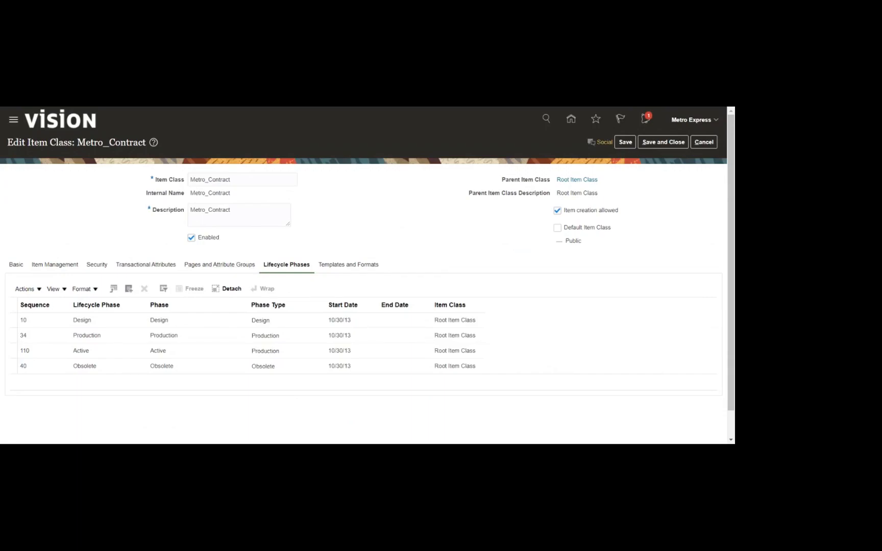
left_click(335, 265)
left_click(338, 264)
scroll(419, 234, "down", 3)
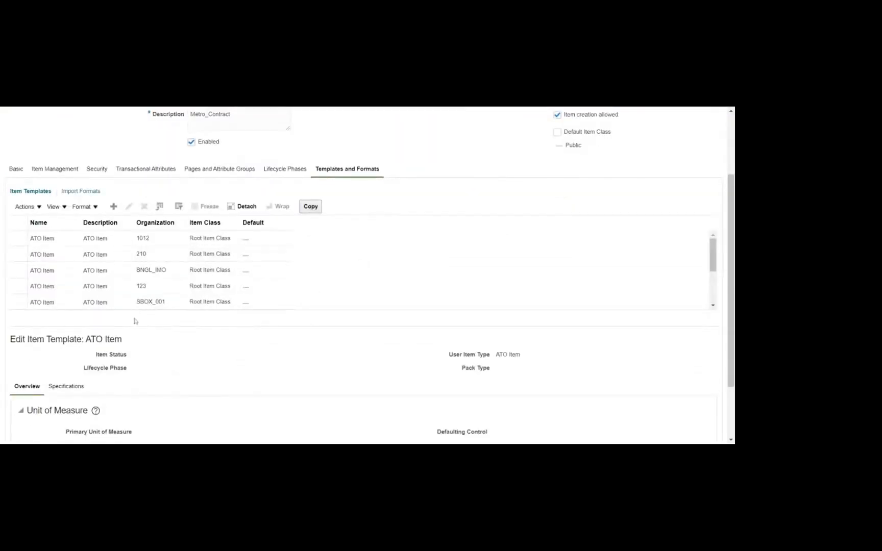
- Start a new item template for Metro_Contract with Metro Express as both its name and description
left_click(114, 207)
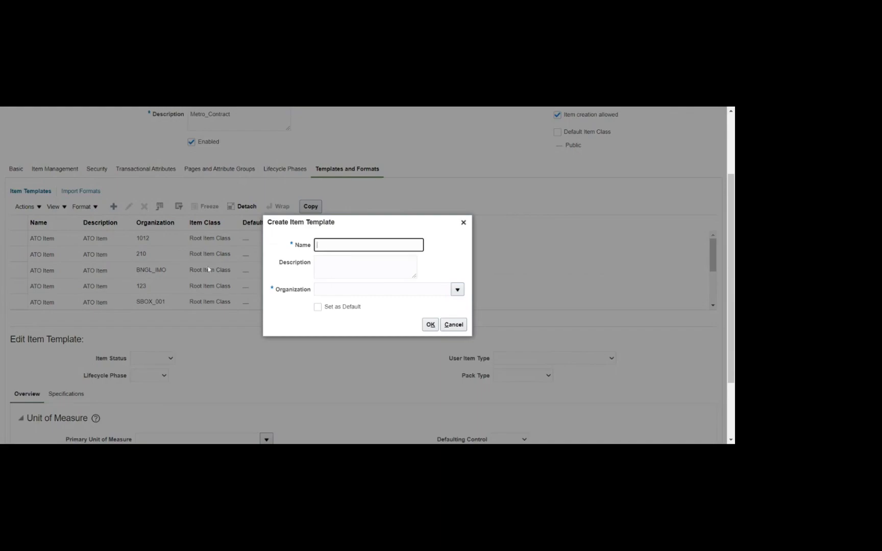
type("Metro Express")
double_click(324, 245)
key("ctrl+a")
key("ctrl+c")
key("Tab")
key("ctrl+v")
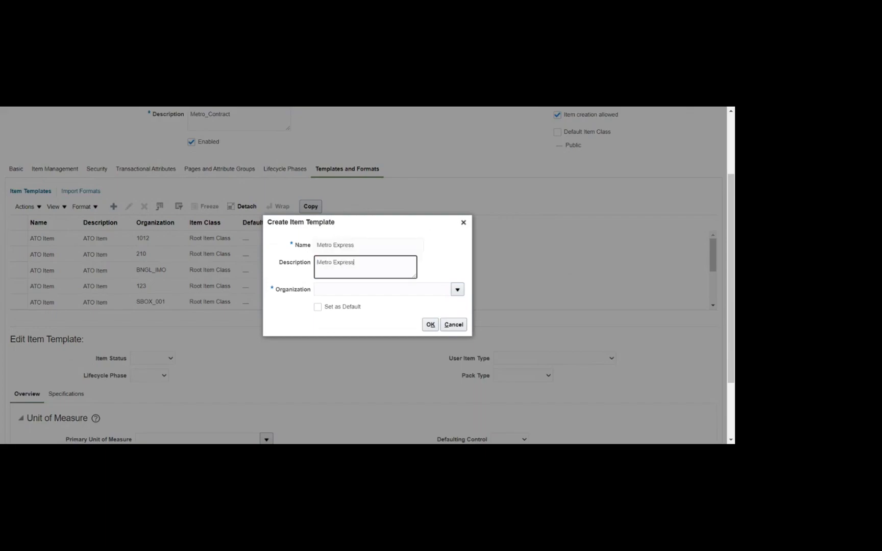
- Assign the organization METRO_INV_ORG to the new item template and confirm its creation
key("Tab")
type("M")
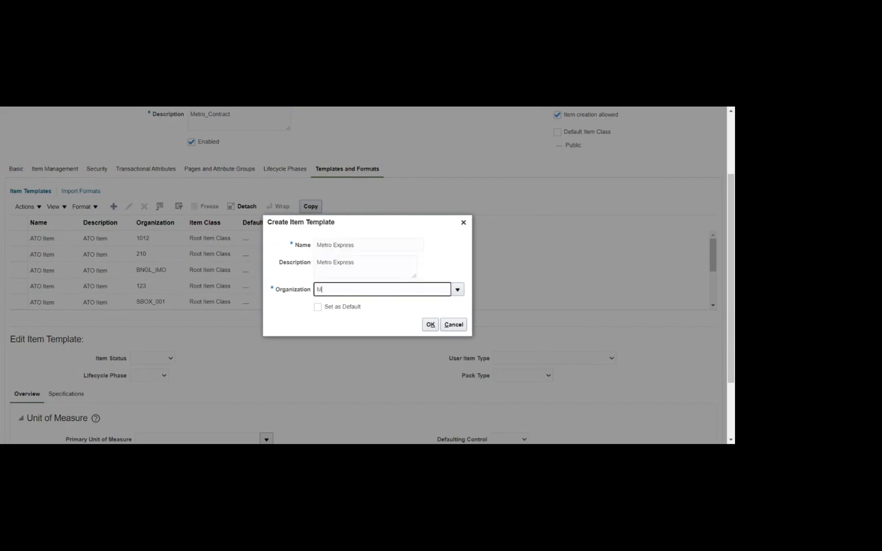
type("etro")
key("Tab")
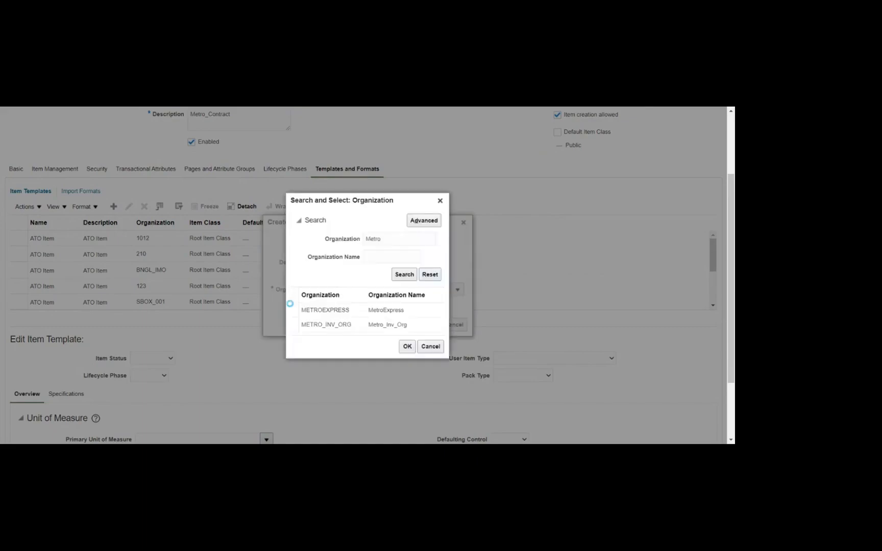
left_click(311, 325)
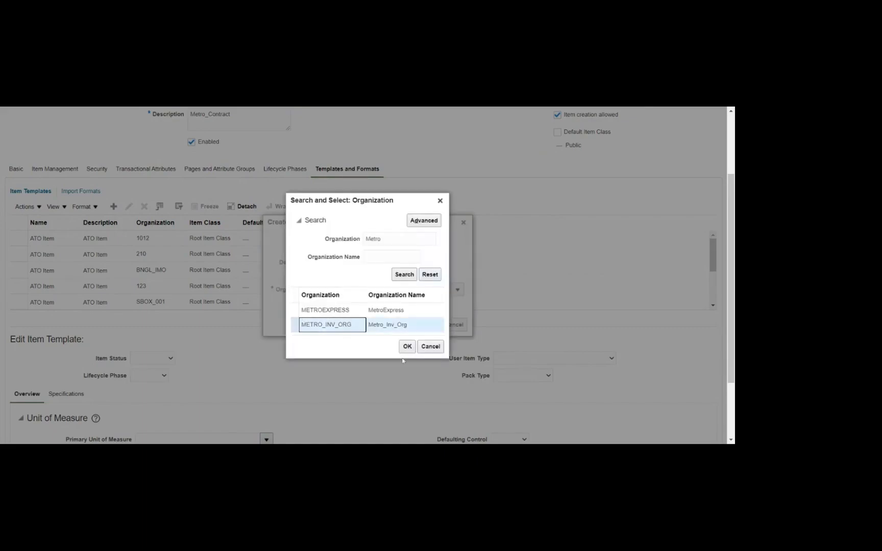
left_click(407, 346)
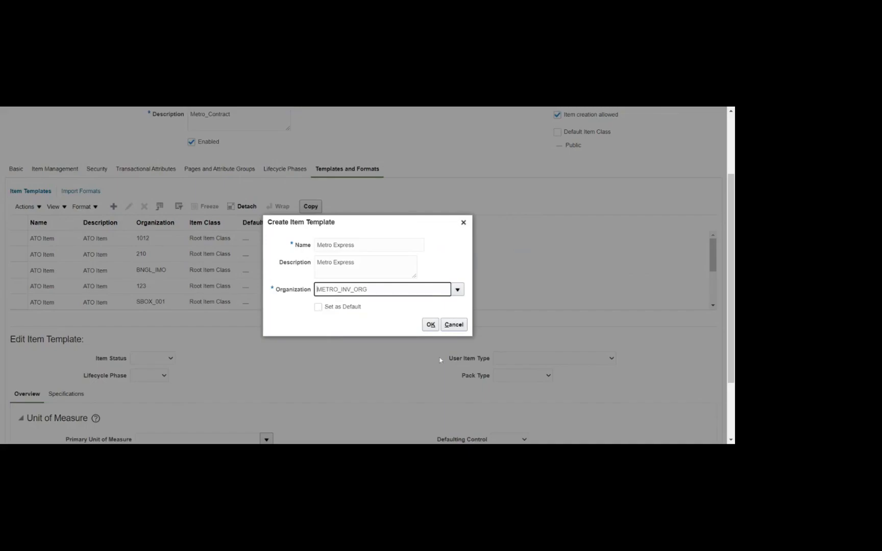
left_click(432, 325)
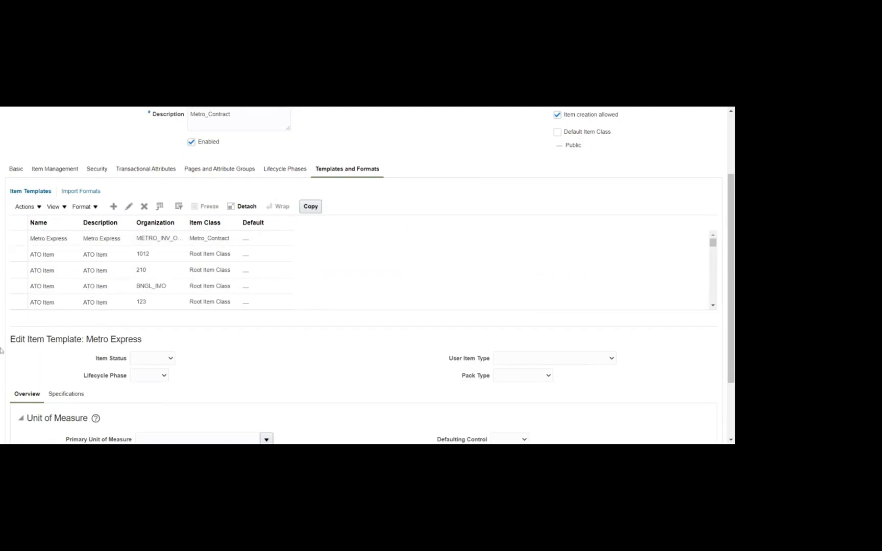
- In the template's inventory specifications, set Inventory Item, Stocked, Transaction Enabled, Reservable and Check Material Shortage to Yes
scroll(4, 350, "down", 3)
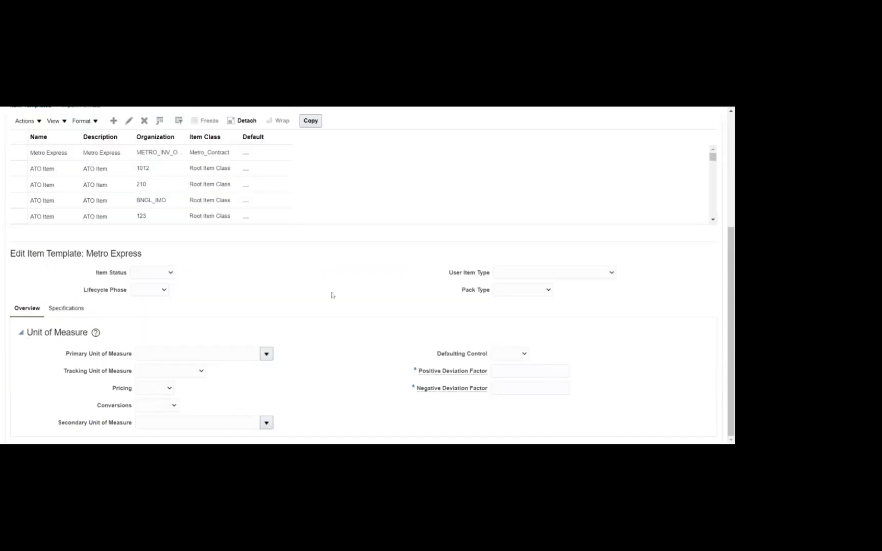
left_click(59, 309)
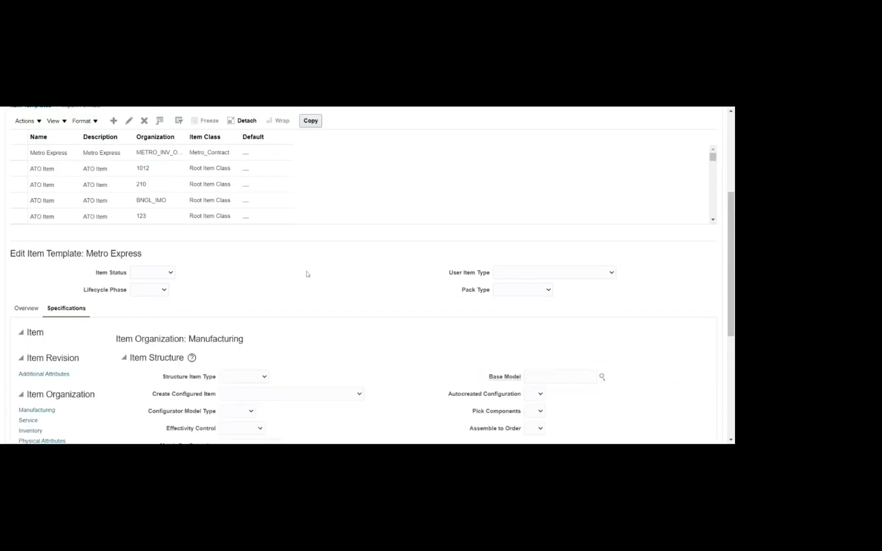
scroll(306, 276, "down", 5)
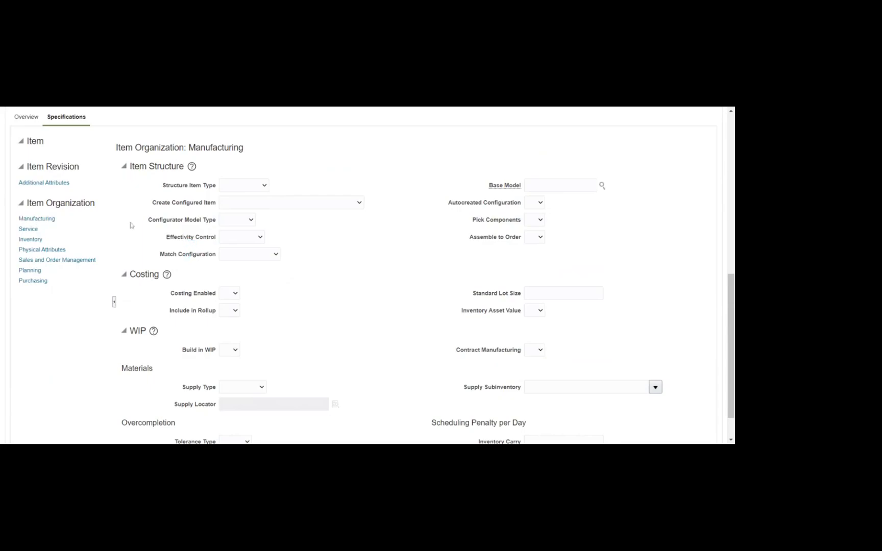
mouse_move(227, 188)
left_click(30, 244)
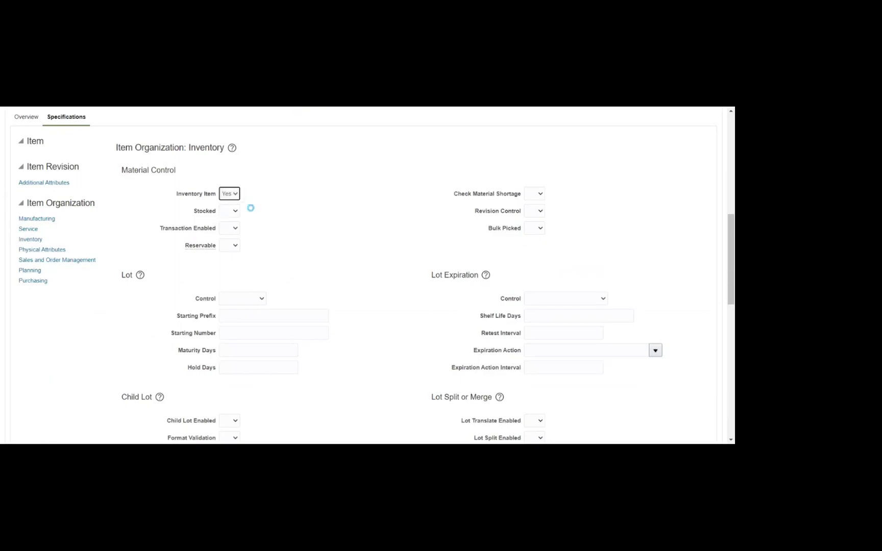
left_click(230, 214)
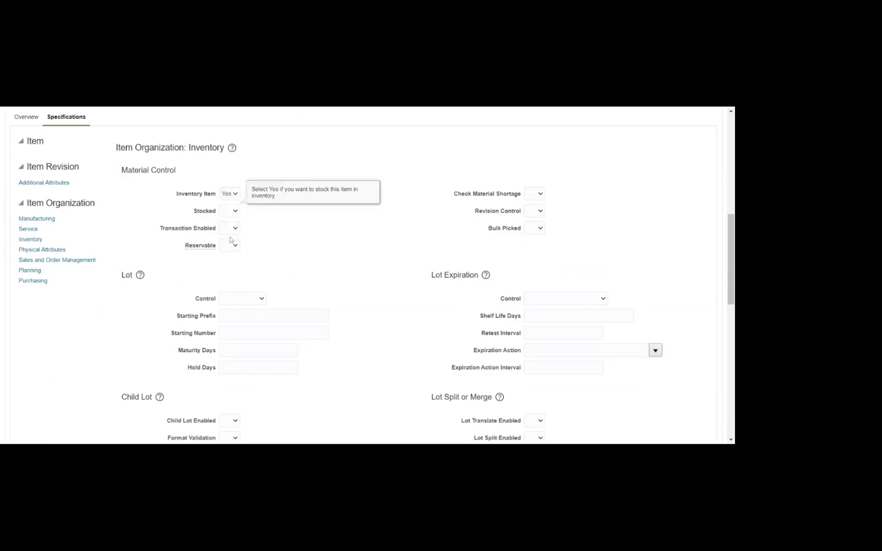
left_click(232, 241)
left_click(233, 254)
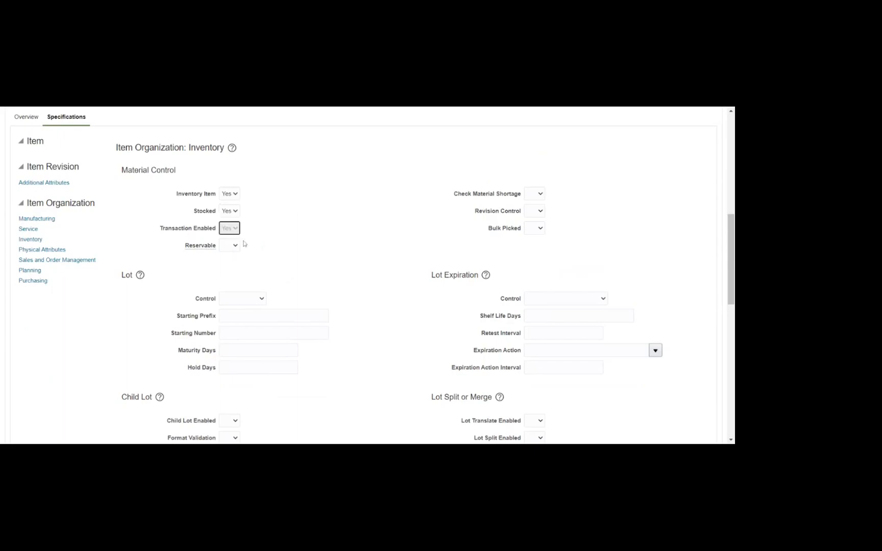
left_click(235, 245)
left_click(229, 255)
left_click(531, 198)
left_click(532, 204)
- In the Metro Express template's purchasing specifications, set Purchased and Purchasable to Yes
scroll(296, 268, "down", 3)
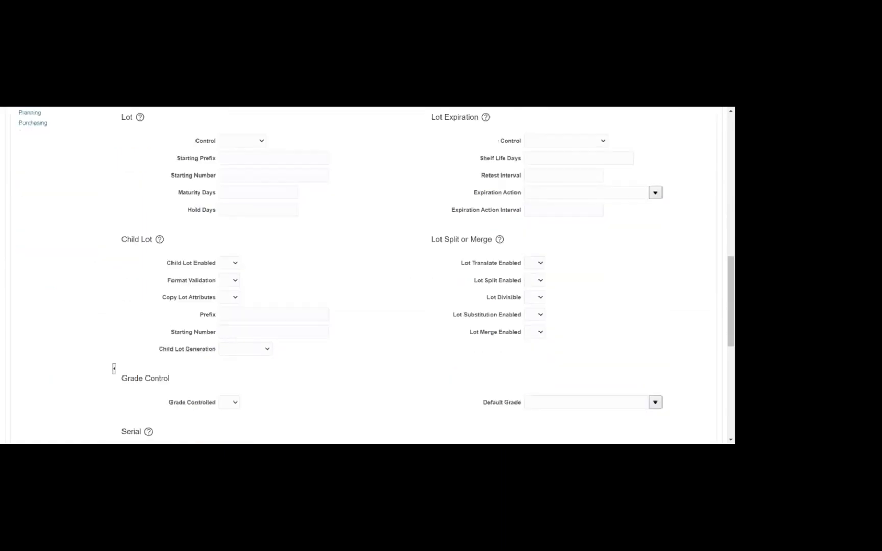
scroll(295, 270, "down", 2)
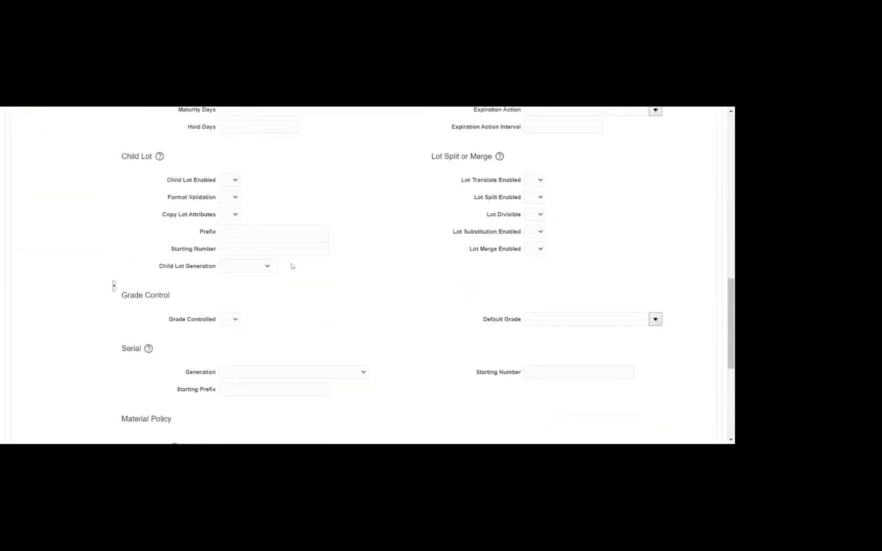
scroll(291, 267, "down", 4)
scroll(289, 268, "down", 1)
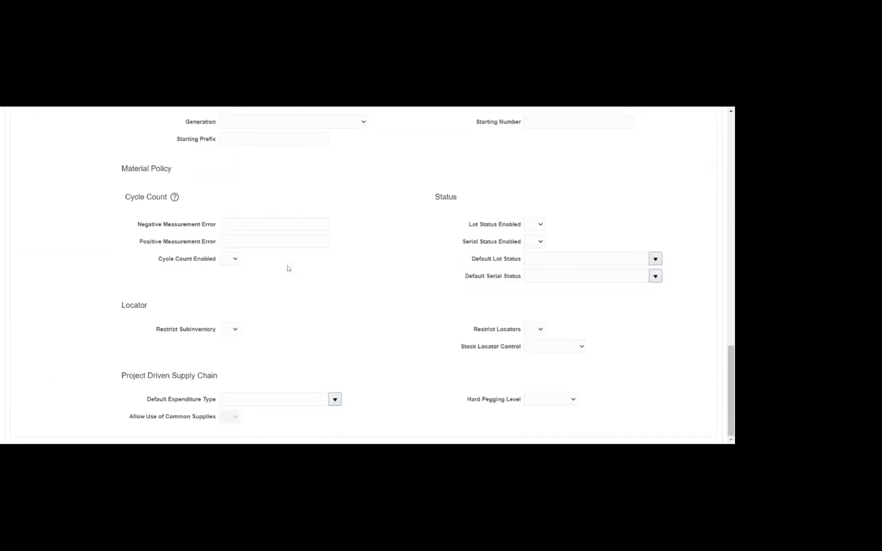
scroll(288, 268, "up", 10)
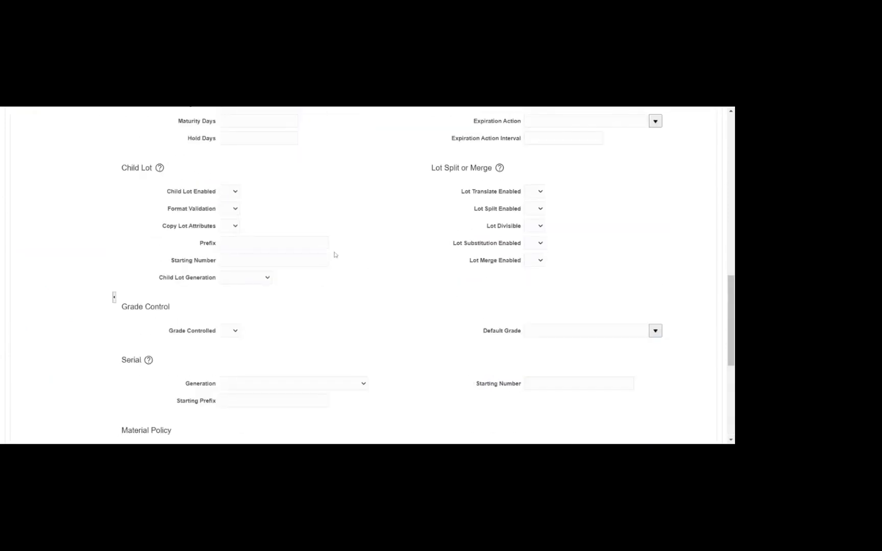
left_click(234, 245)
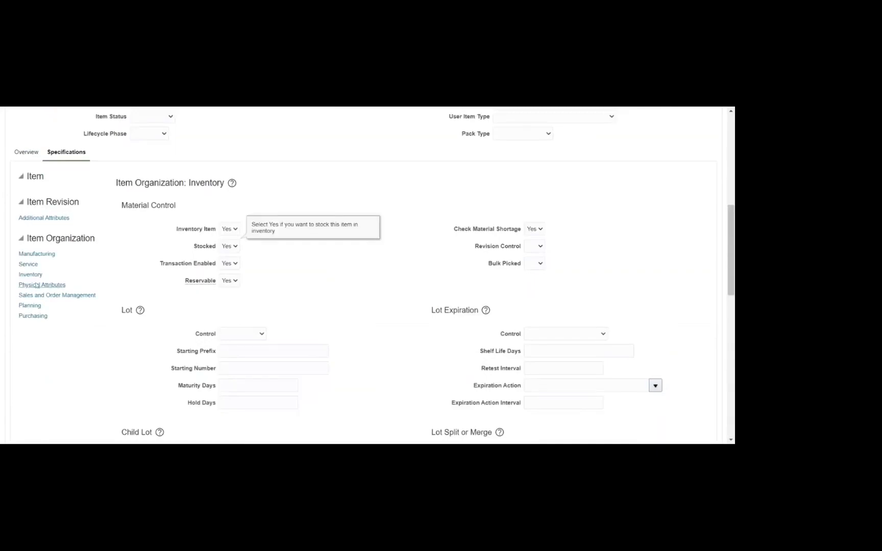
left_click(26, 317)
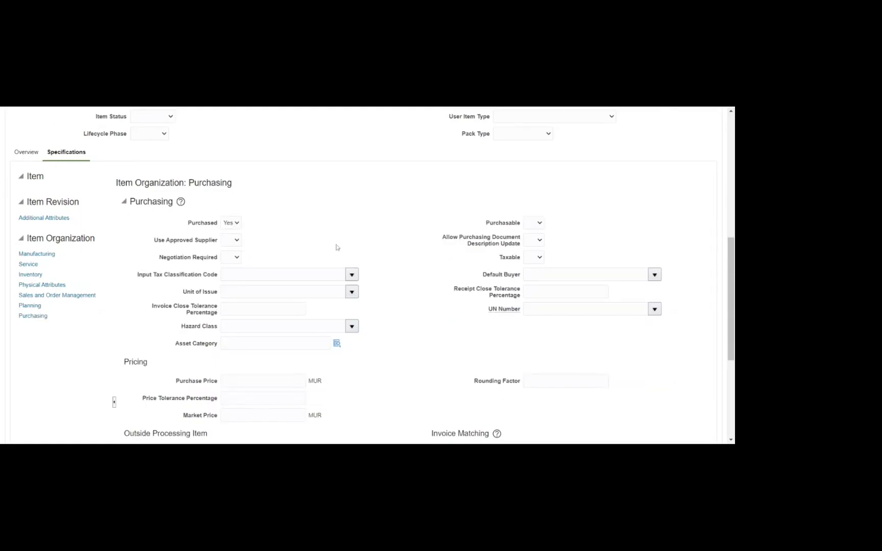
scroll(380, 265, "down", 2)
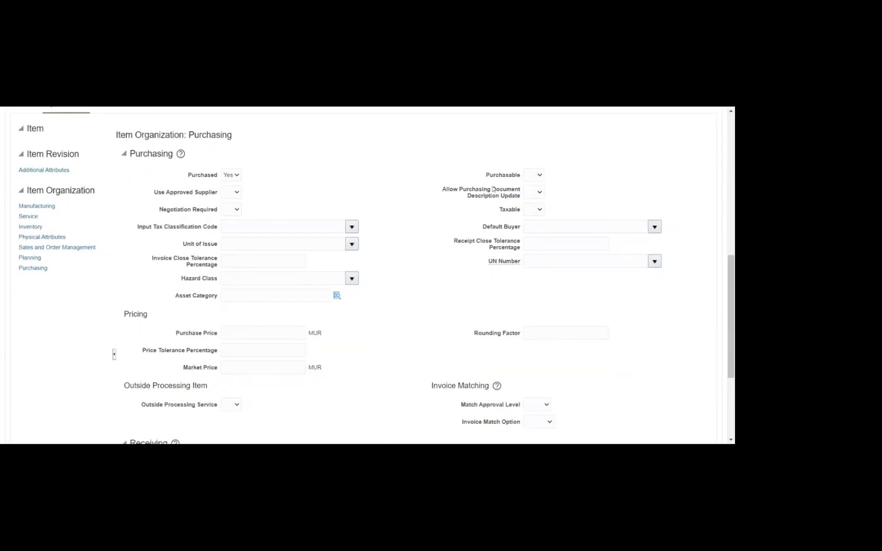
left_click(533, 175)
left_click(533, 184)
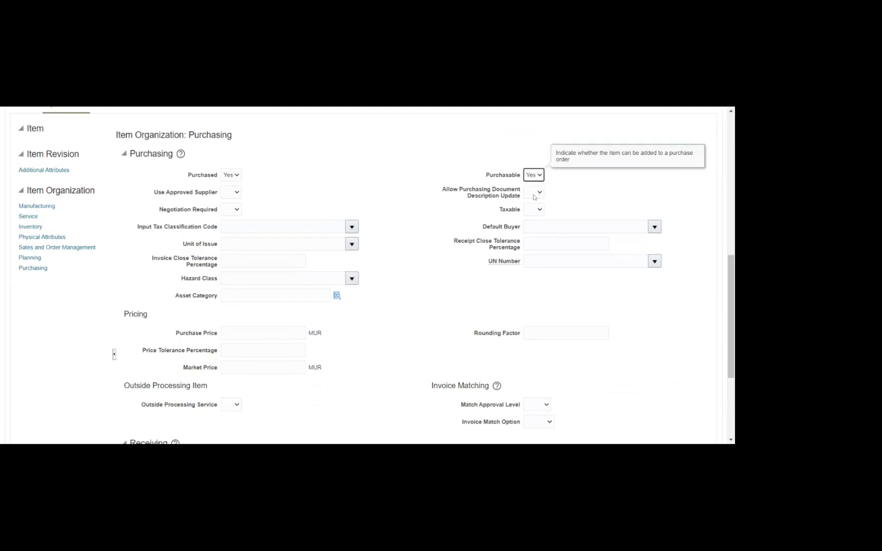
- Set Allow Purchasing Document Description Update and Taxable to Yes, and check the available input tax classification codes without choosing one
left_click(534, 192)
left_click(534, 201)
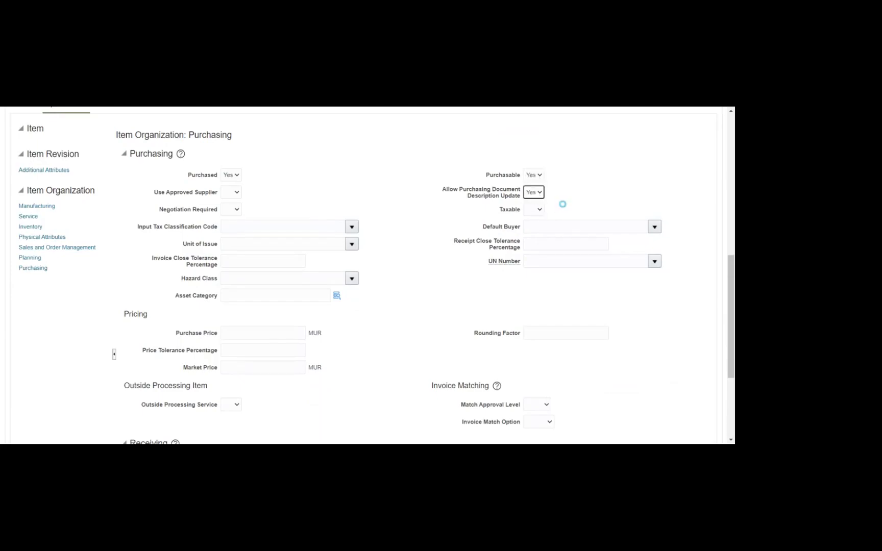
left_click(533, 209)
left_click(534, 218)
left_click(351, 228)
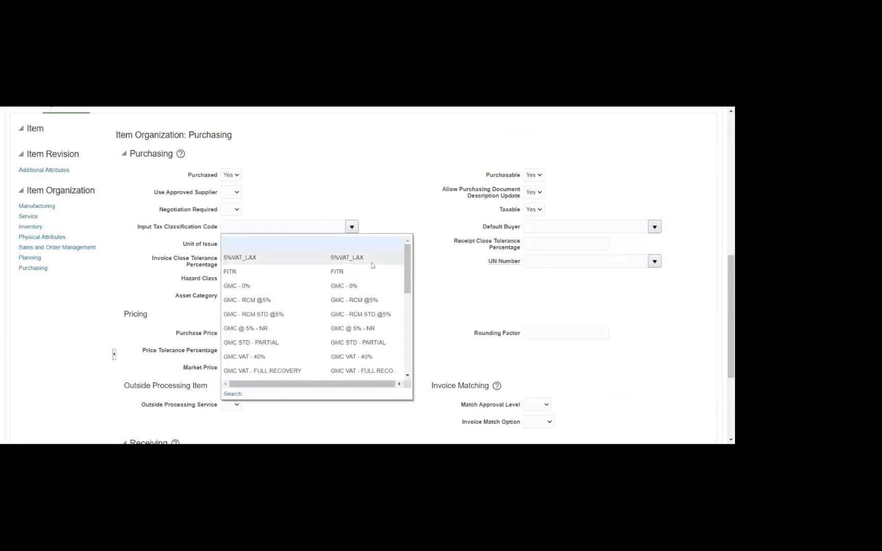
left_click(387, 205)
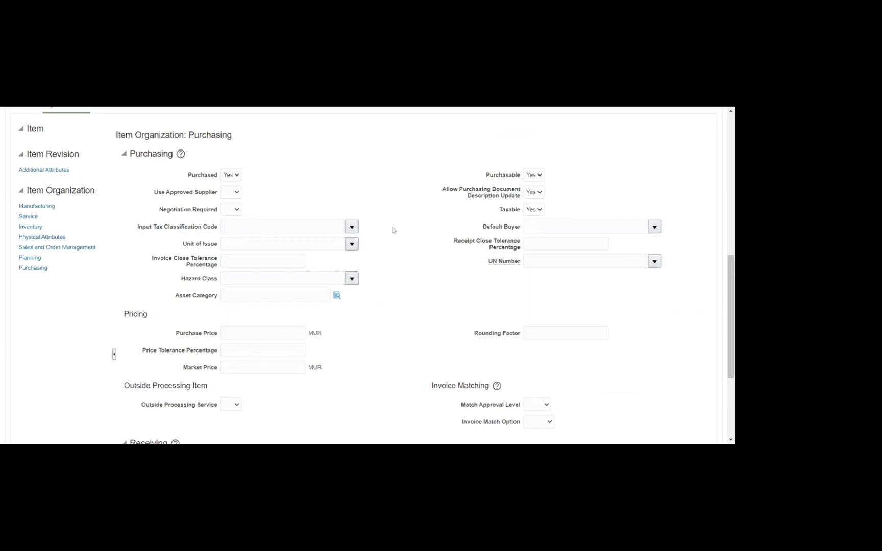
- Choose the Match Approval Level and Invoice Match Option for invoice matching in the template's purchasing specifications
scroll(392, 230, "down", 3)
scroll(380, 244, "down", 1)
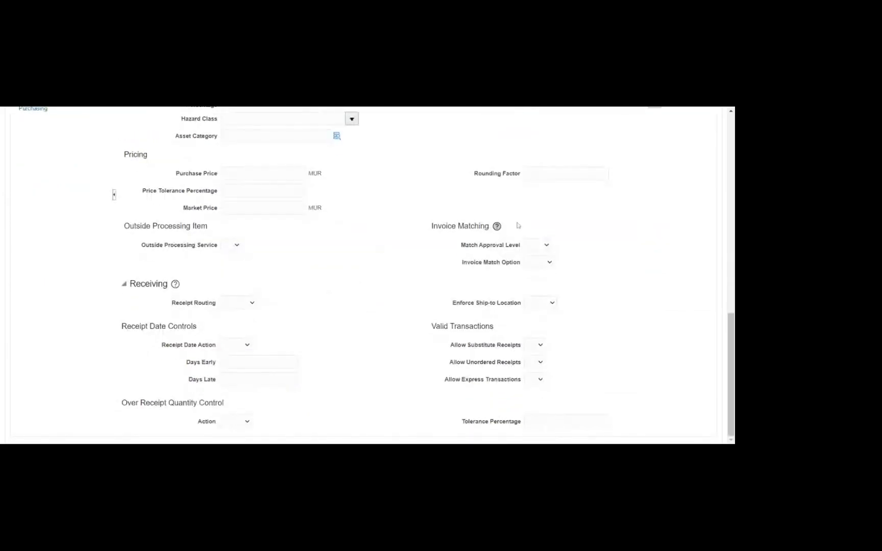
left_click(539, 247)
left_click(540, 260)
left_click(451, 243)
left_click(547, 264)
left_click(542, 271)
left_click(413, 297)
- Save the Metro_Contract item class with its Metro Express template and return to the item class list
scroll(344, 304, "up", 1)
scroll(343, 303, "up", 10)
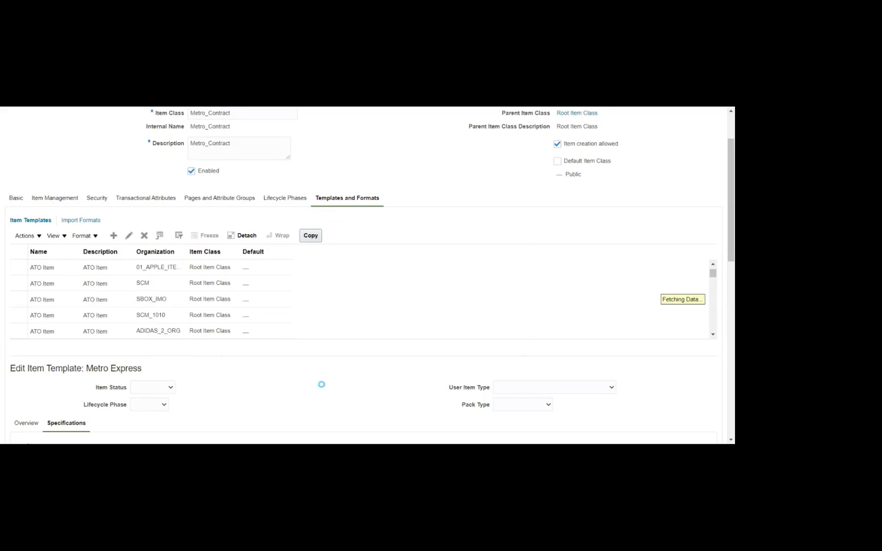
scroll(321, 387, "down", 1)
scroll(321, 386, "down", 3)
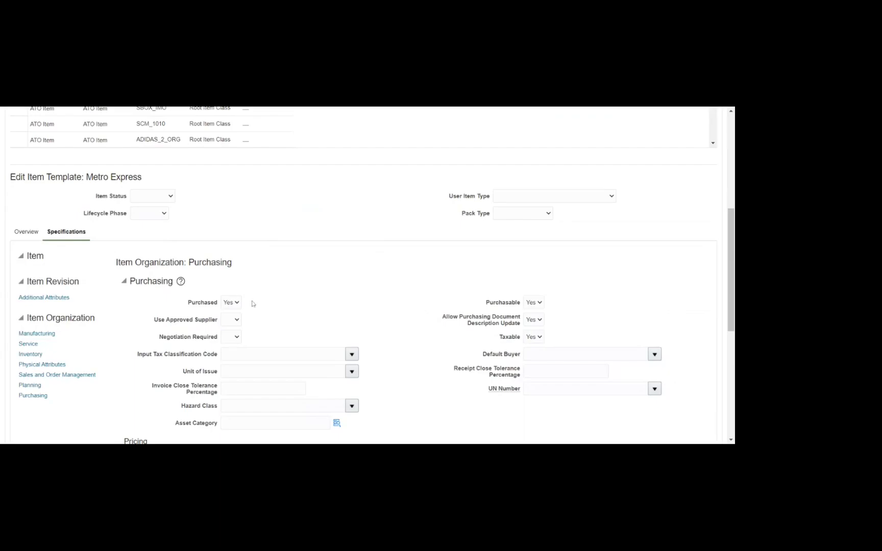
scroll(309, 286, "up", 5)
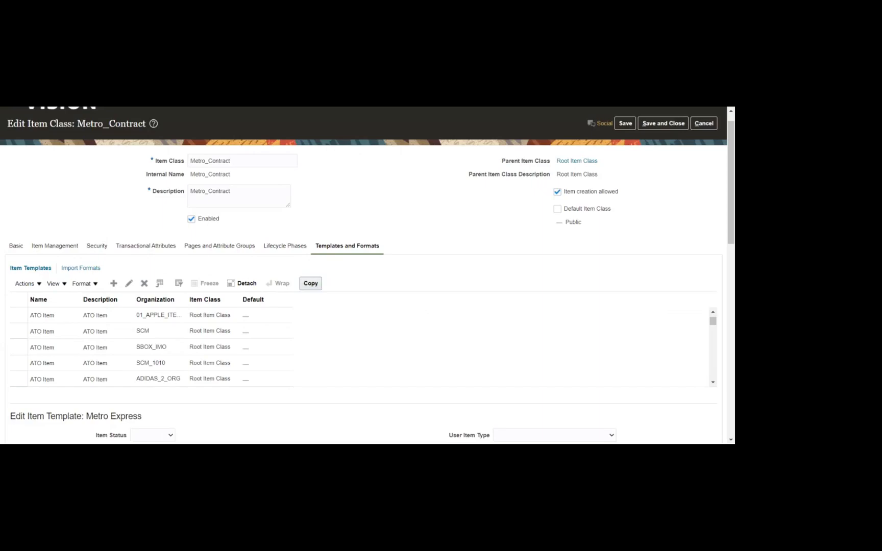
scroll(498, 274, "down", 1)
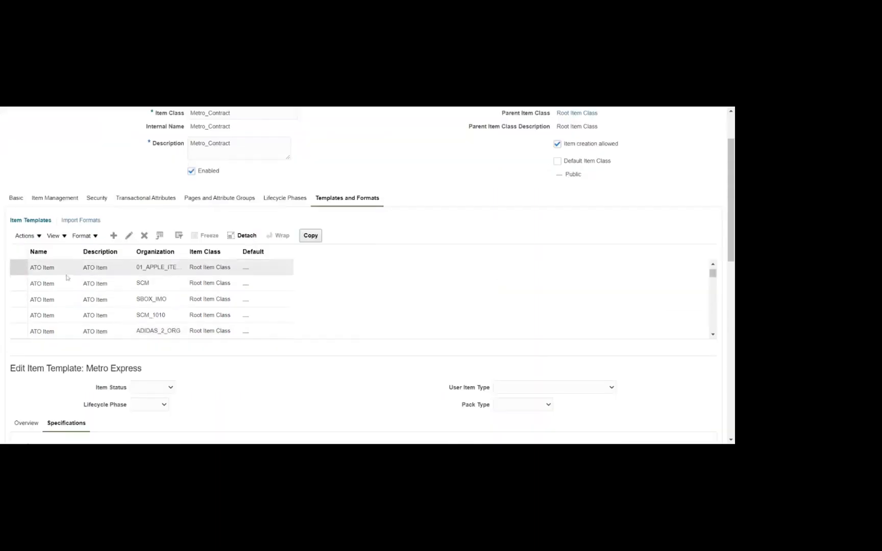
scroll(229, 392, "down", 2)
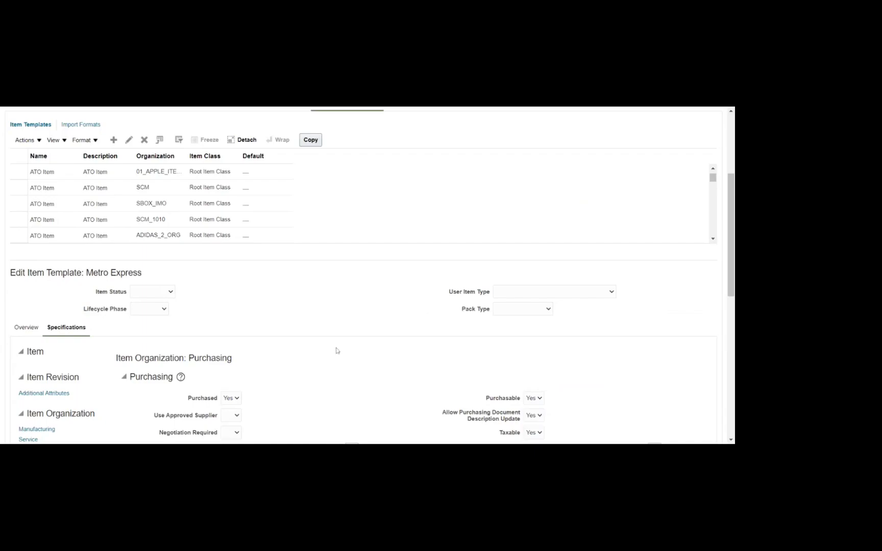
scroll(392, 292, "up", 3)
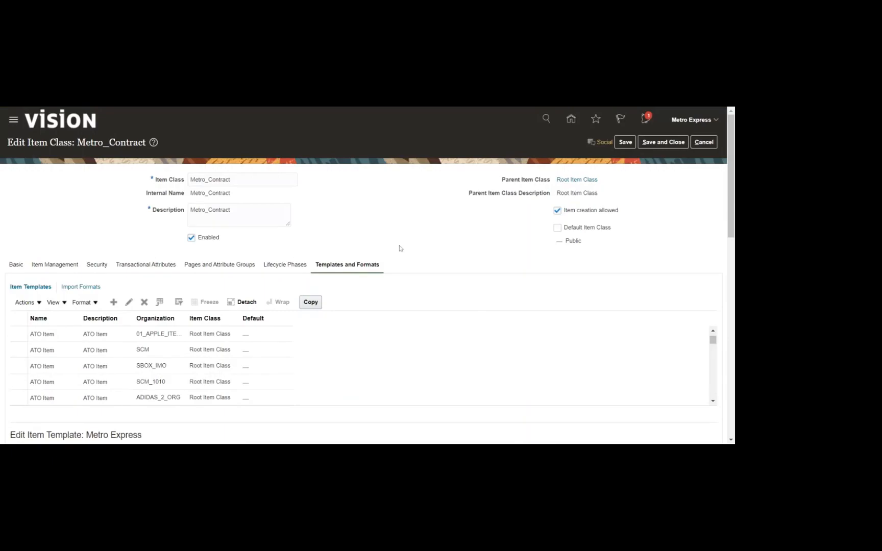
left_click(625, 142)
left_click(666, 143)
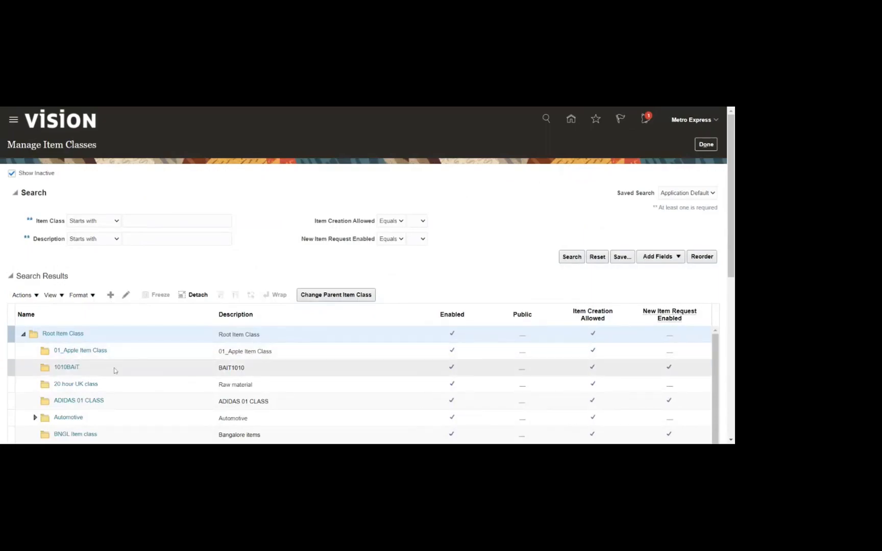
- Find the Metro_Contract class in the item class list, review its settings, and close the item class management page
left_click(116, 352)
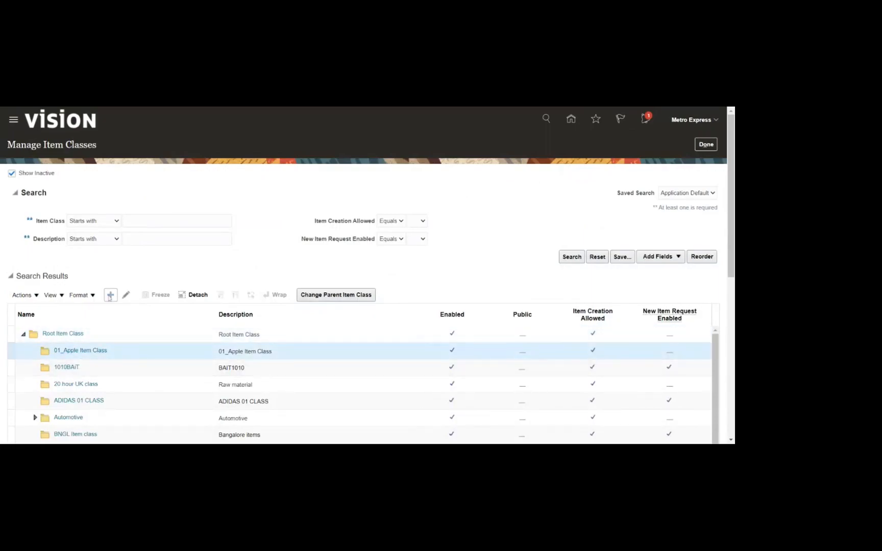
scroll(108, 306, "down", 4)
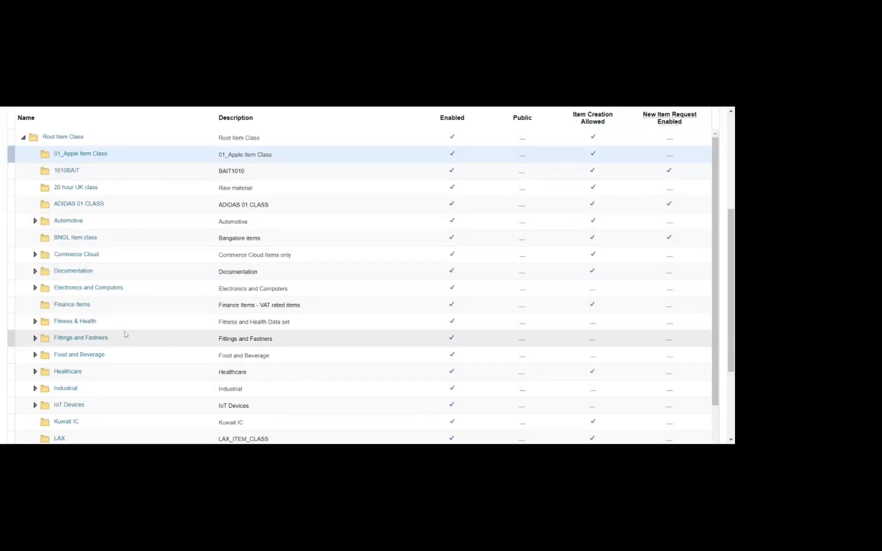
scroll(408, 234, "up", 1)
scroll(408, 234, "up", 1)
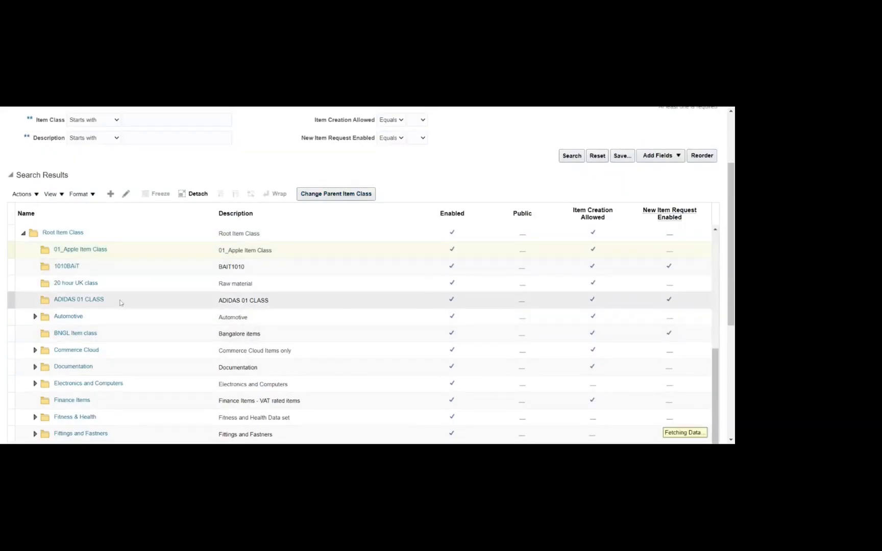
scroll(120, 302, "down", 3)
scroll(120, 302, "down", 3)
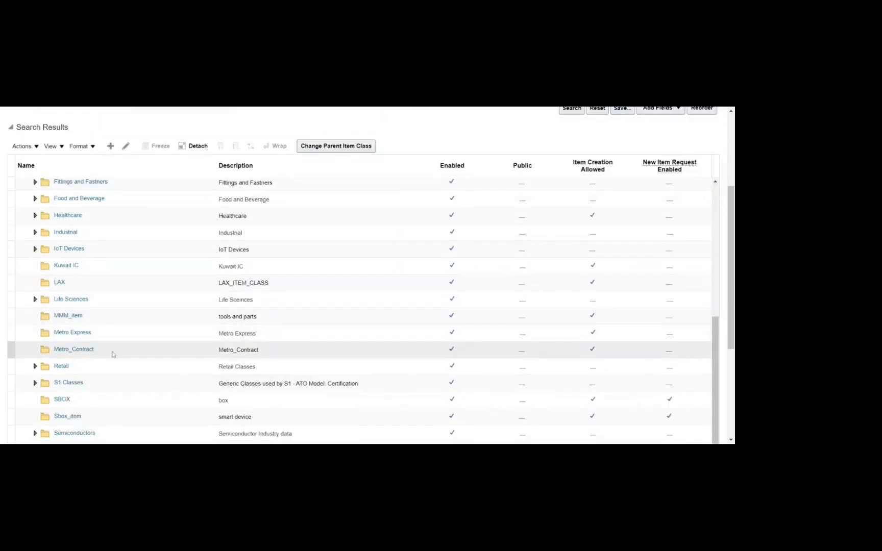
left_click(111, 350)
scroll(111, 350, "down", 1)
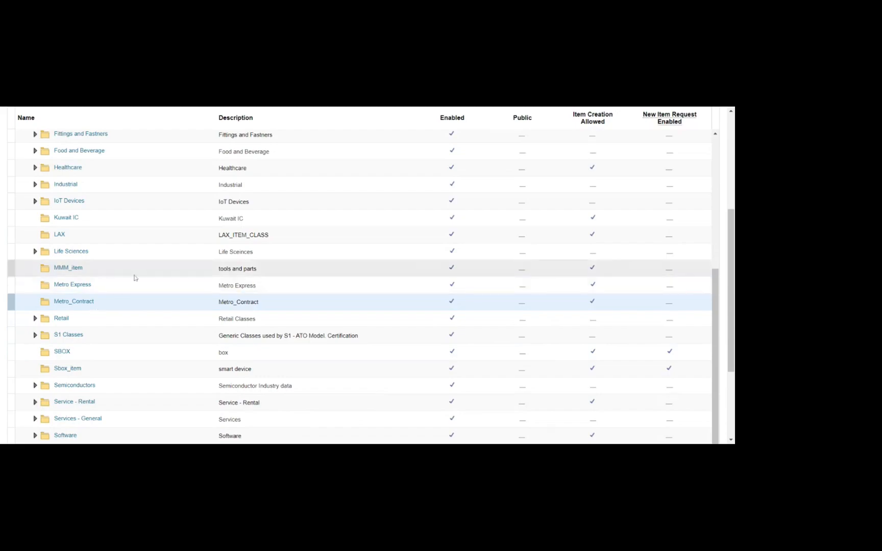
scroll(314, 211, "up", 10)
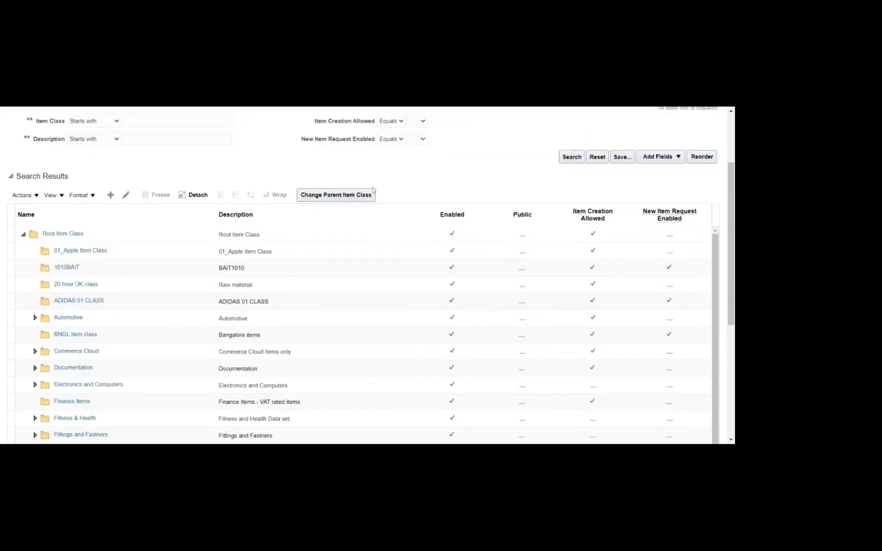
scroll(373, 190, "up", 3)
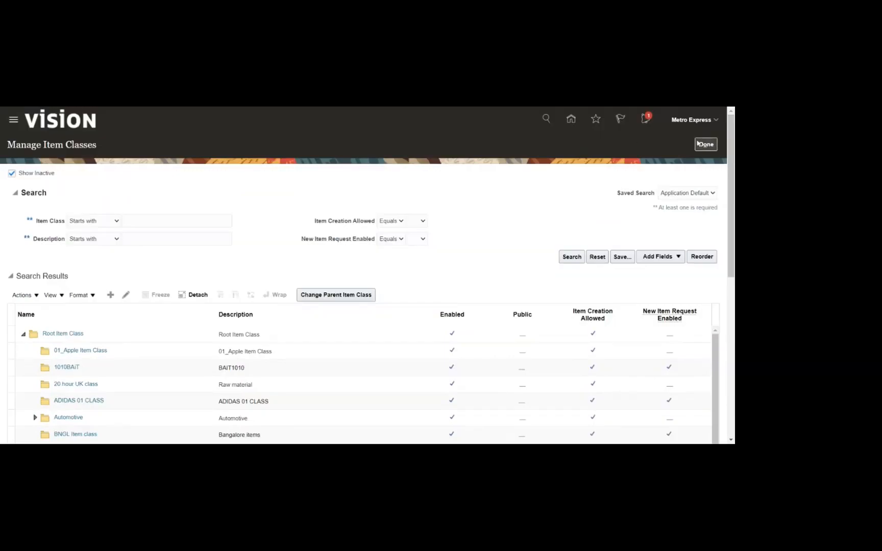
left_click(699, 143)
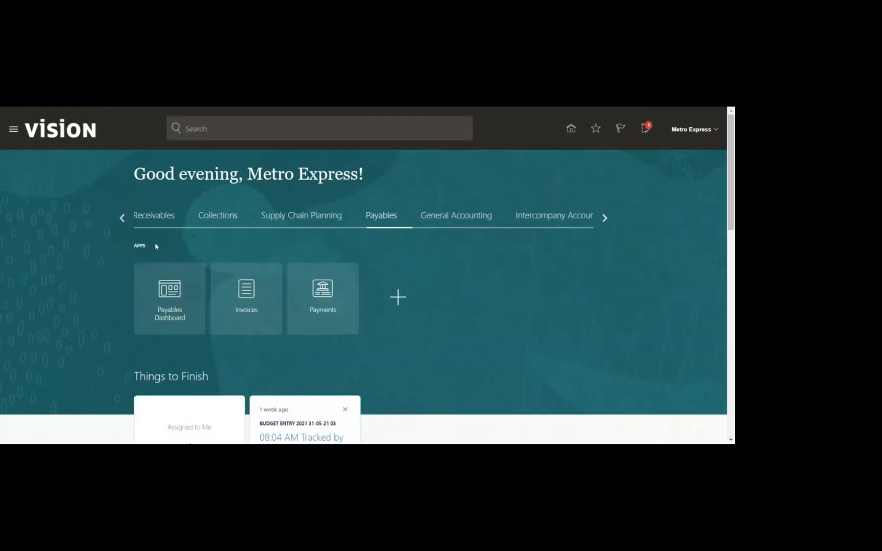
- Open Product Information Management from the home page and start creating an item
left_click(124, 222)
left_click(124, 223)
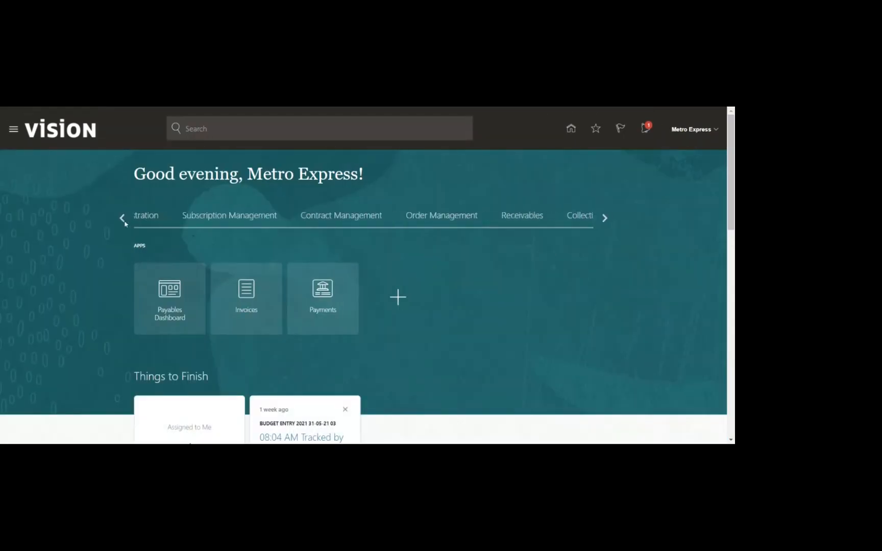
left_click(125, 222)
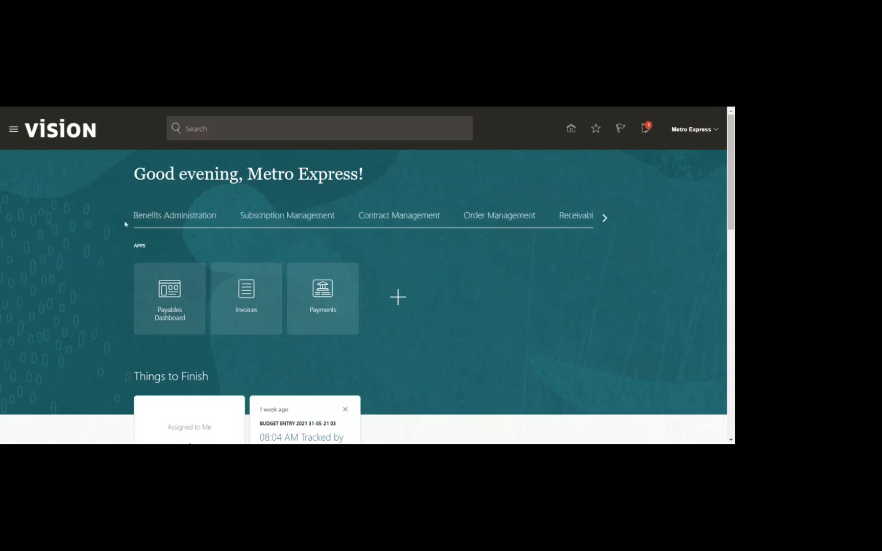
left_click(124, 223)
left_click(514, 216)
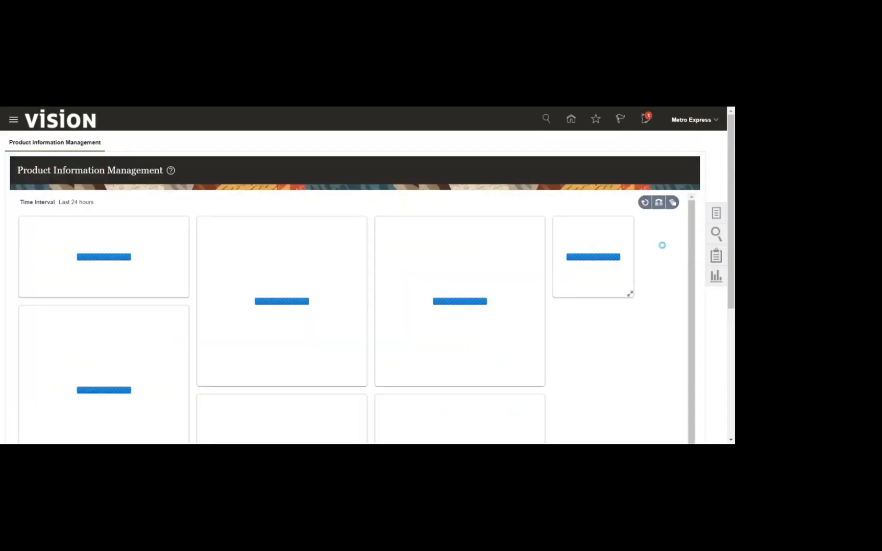
left_click(710, 213)
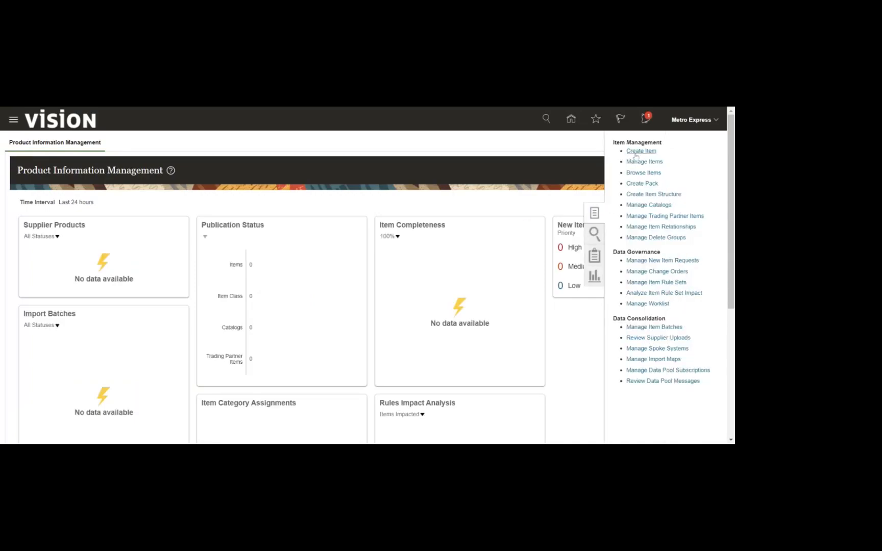
left_click(634, 152)
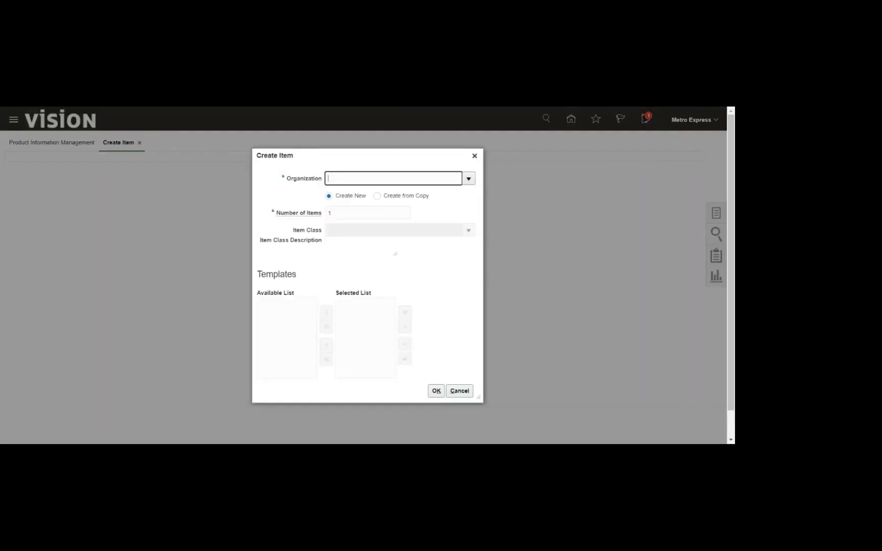
- Create one new item in organization METRO_INV_ORG with the item class Metro_Contract
type("metr")
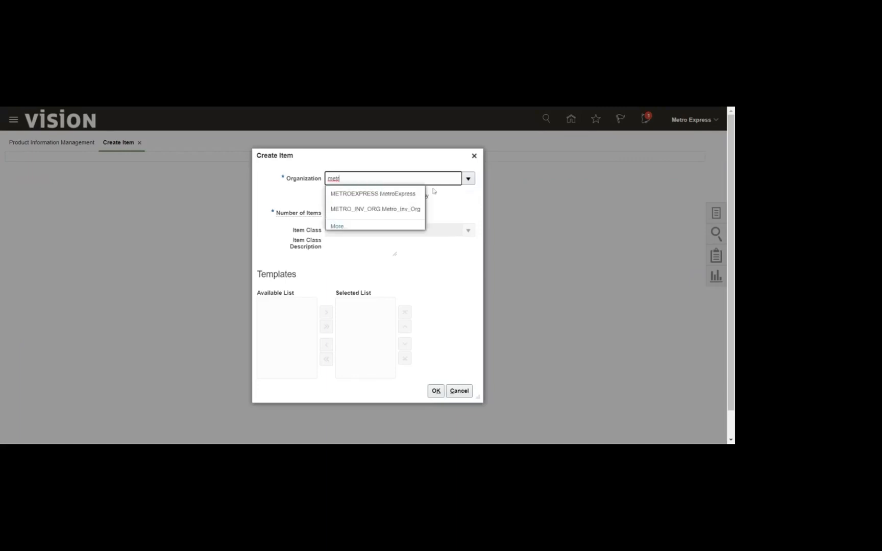
left_click(398, 209)
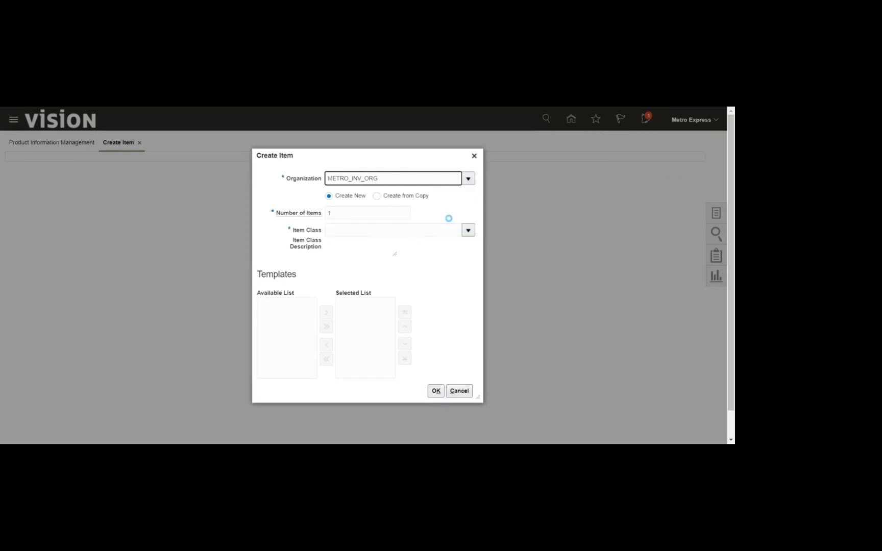
left_click(467, 232)
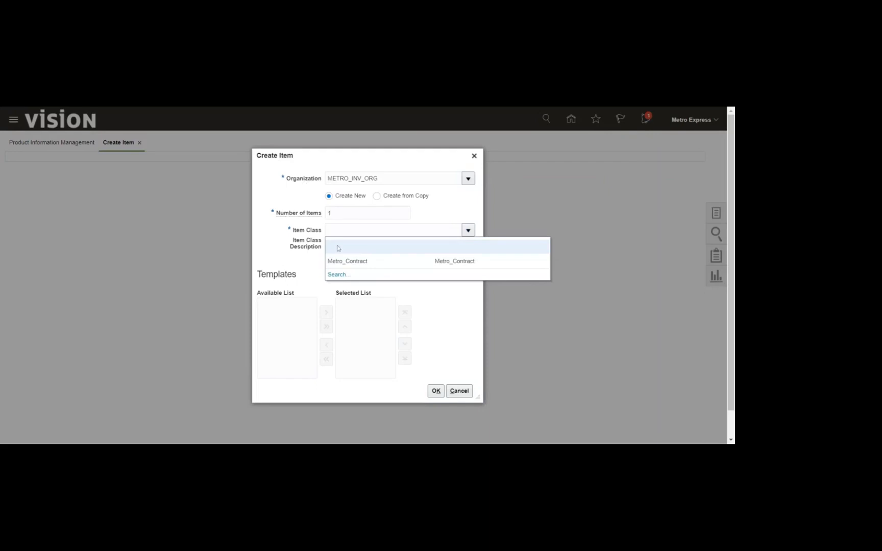
left_click(385, 264)
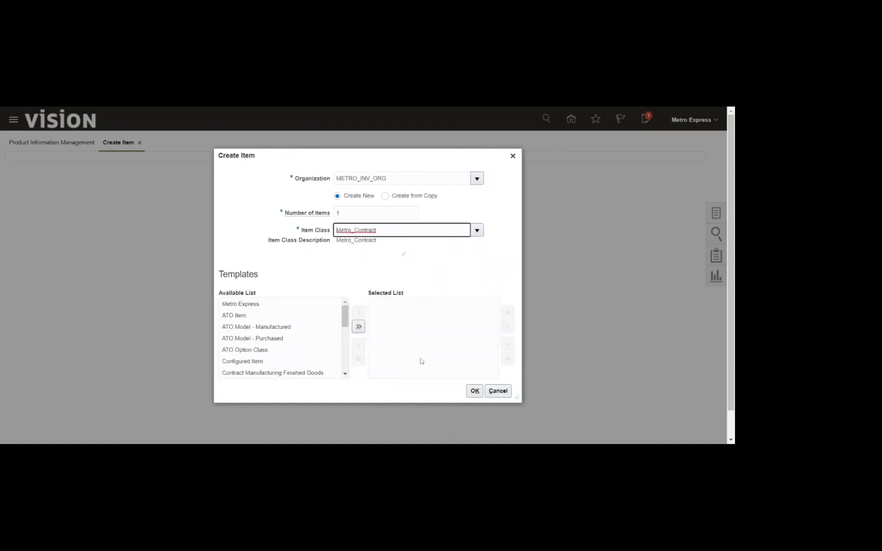
left_click(475, 391)
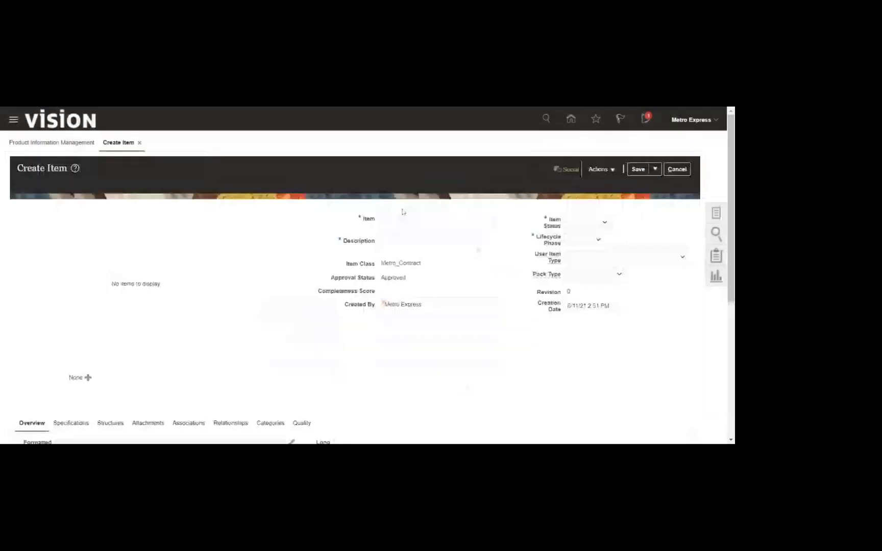
- Enter 9024512 as the item number and "Contract payment to vendor" as the description, with Item Status Active
left_click(403, 218)
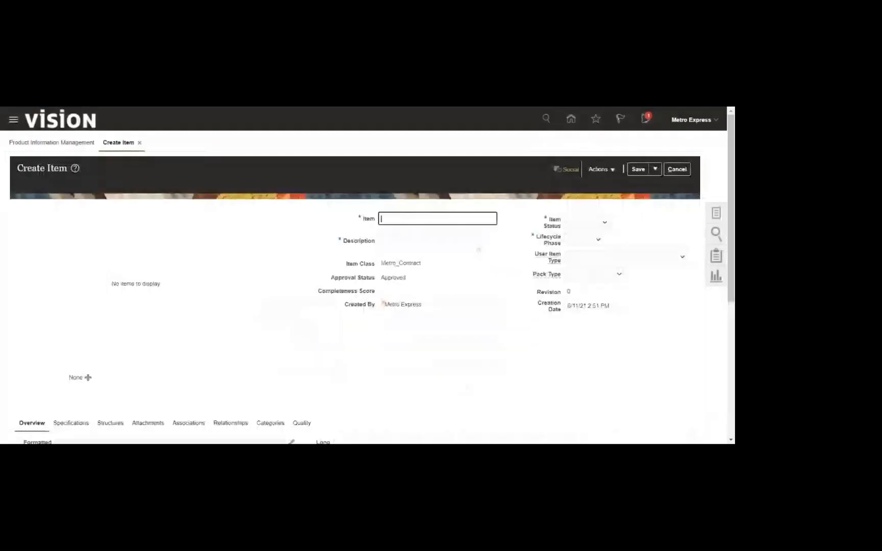
type("9024512")
key("Tab")
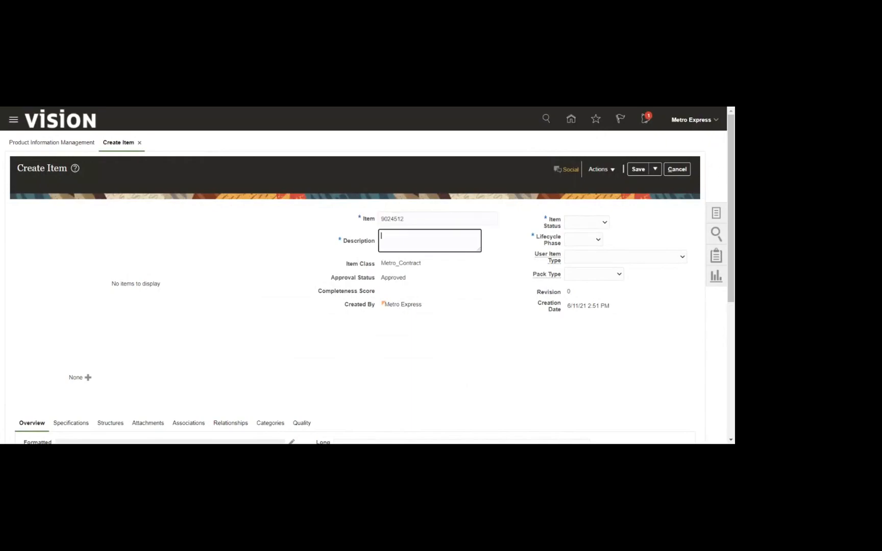
type("Contract payments f")
type("o ver")
type("dor")
key("BackSpace")
left_click(449, 259)
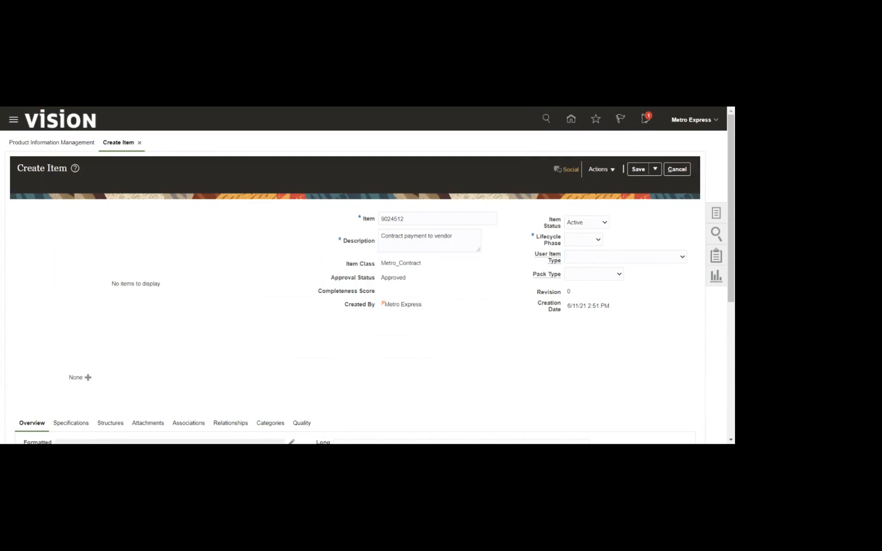
- Set the item's Lifecycle Phase to Active and its User Item Type to Services
left_click_drag(381, 277, 444, 287)
left_click(457, 281)
left_click(578, 242)
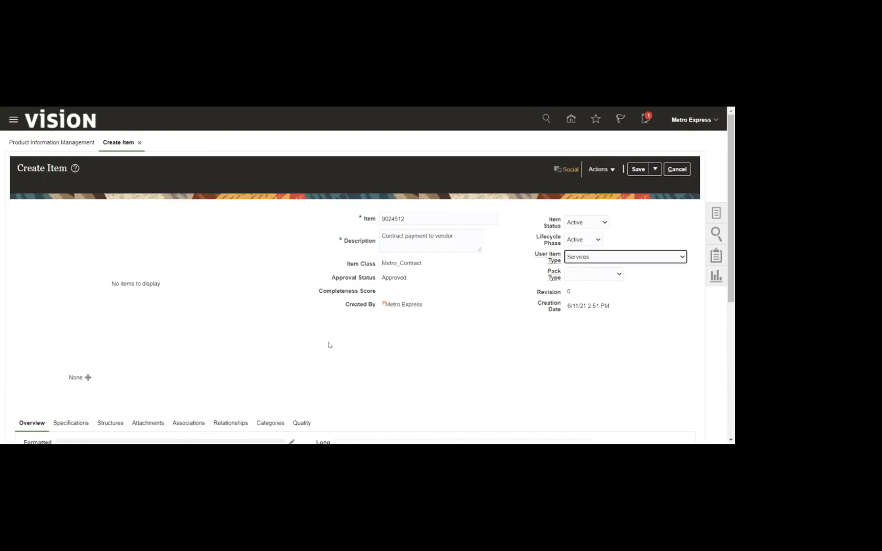
left_click(193, 335)
- Open the Primary Unit of Measure choices in the item's mandatory attributes
scroll(175, 313, "down", 4)
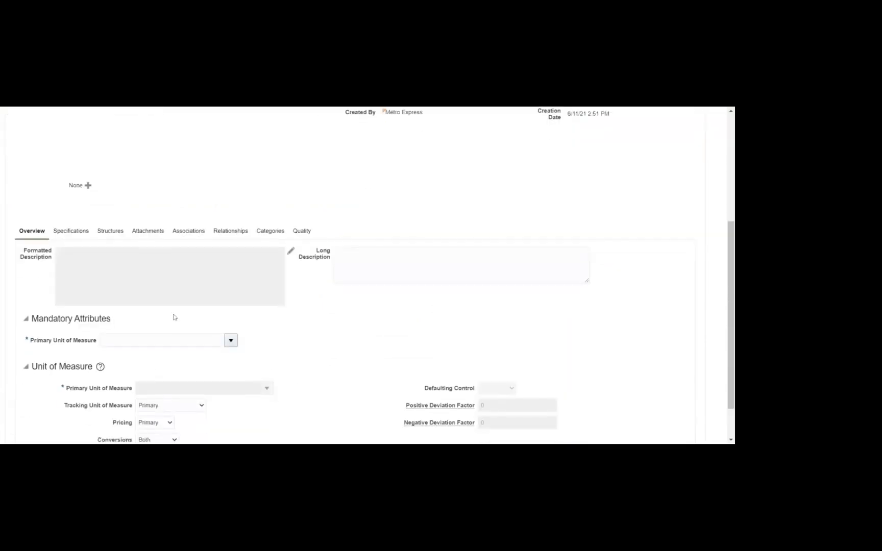
scroll(174, 318, "down", 1)
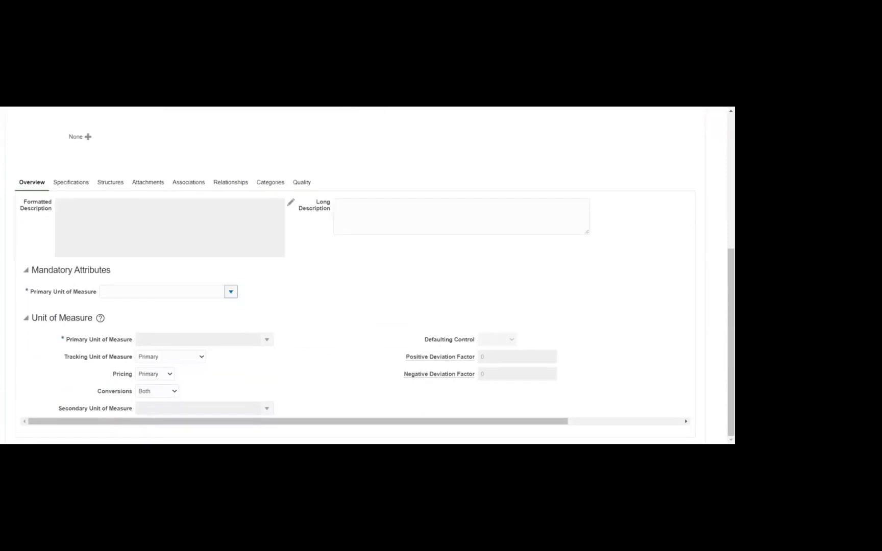
left_click(230, 293)
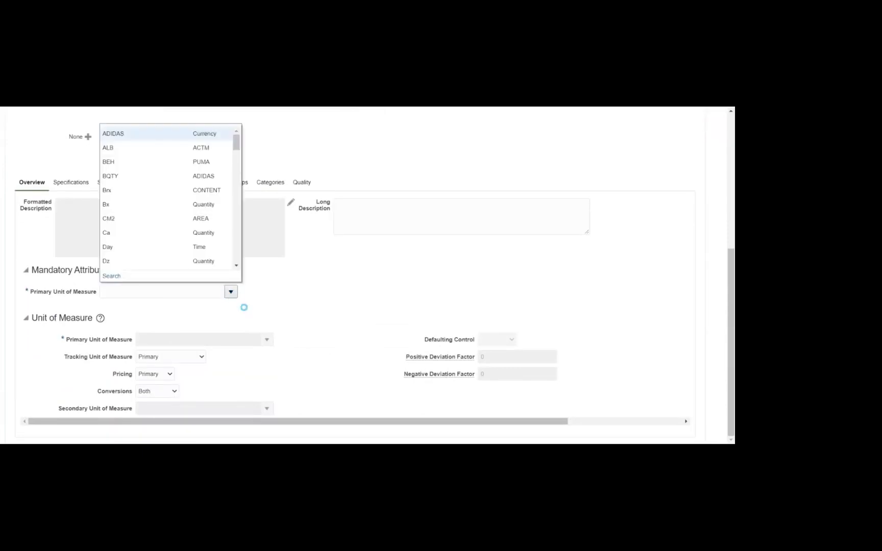
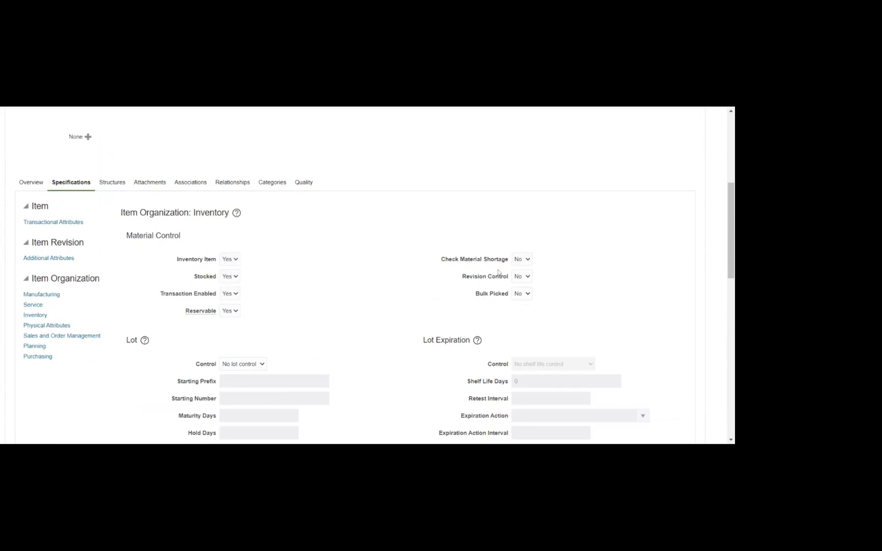
- Set Check Material Shortage to Yes in the item's inventory specifications
left_click(533, 279)
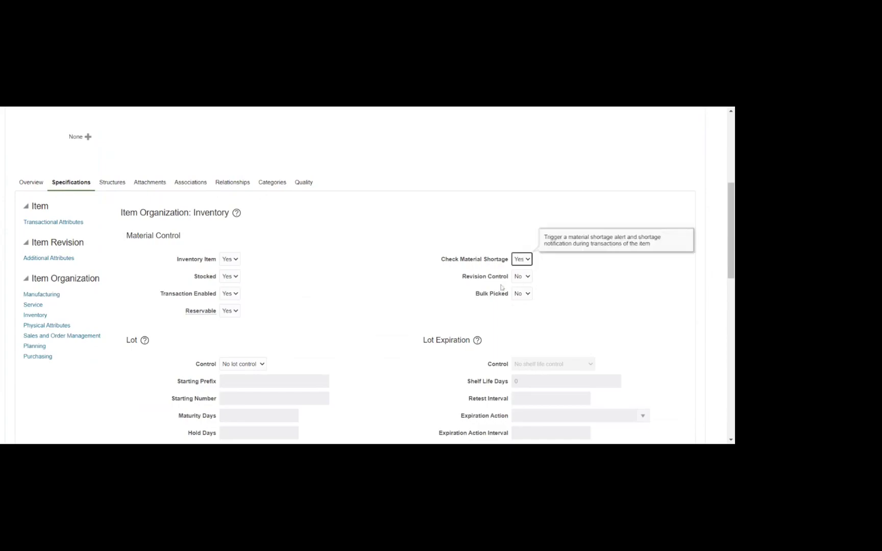
left_click(360, 322)
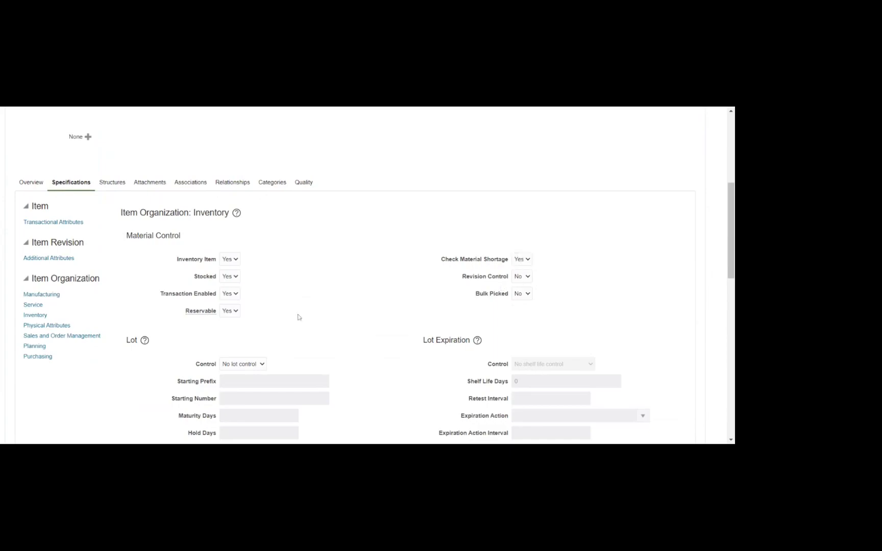
- Set Purchased and Taxable to Yes in the item's purchasing specifications
left_click(37, 356)
scroll(262, 248, "up", 4)
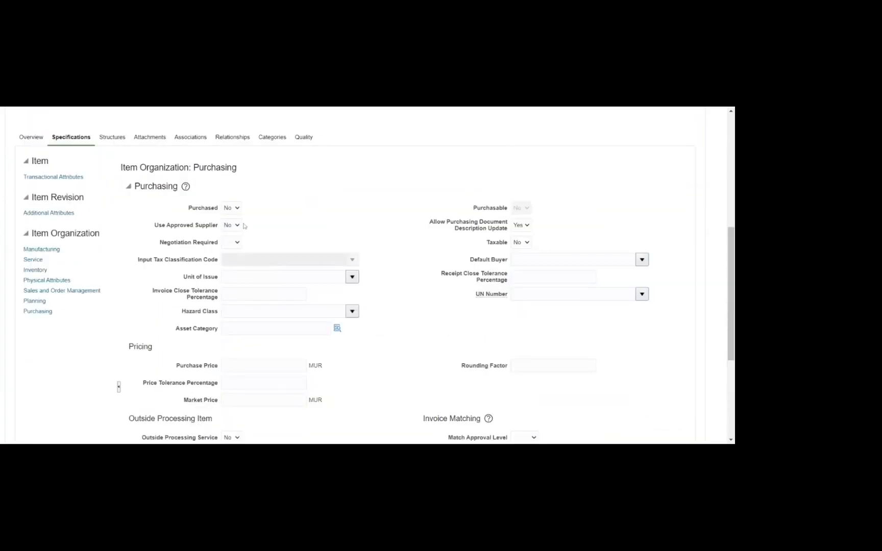
left_click(233, 210)
left_click(231, 217)
triple_click(335, 222)
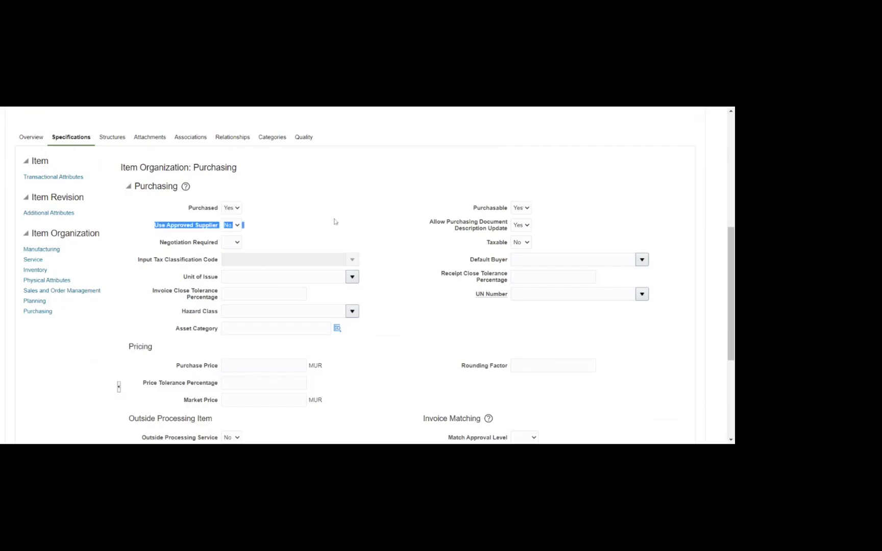
triple_click(336, 235)
left_click(323, 225)
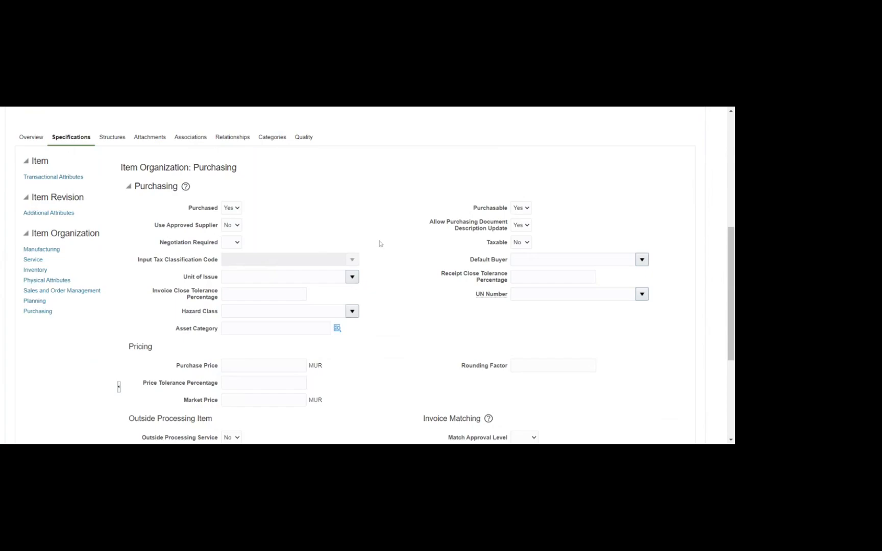
left_click(515, 243)
left_click(527, 262)
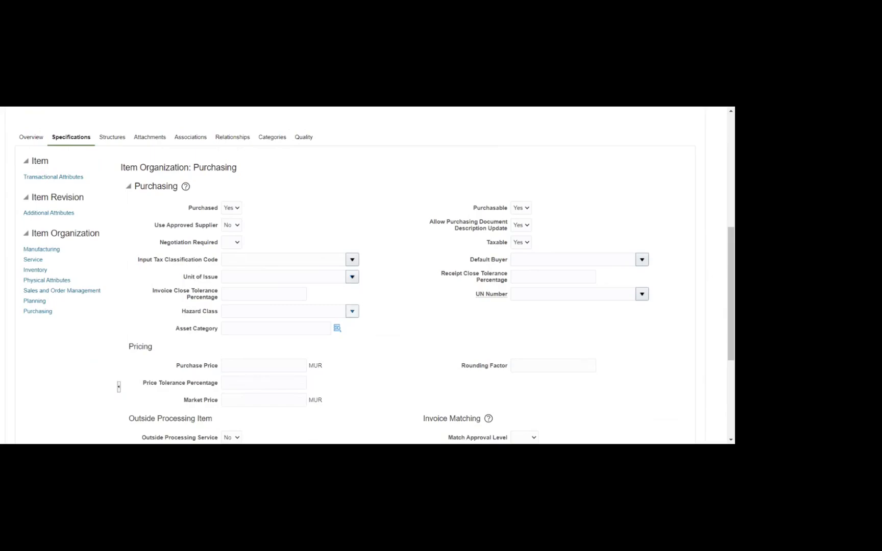
scroll(361, 281, "up", 2)
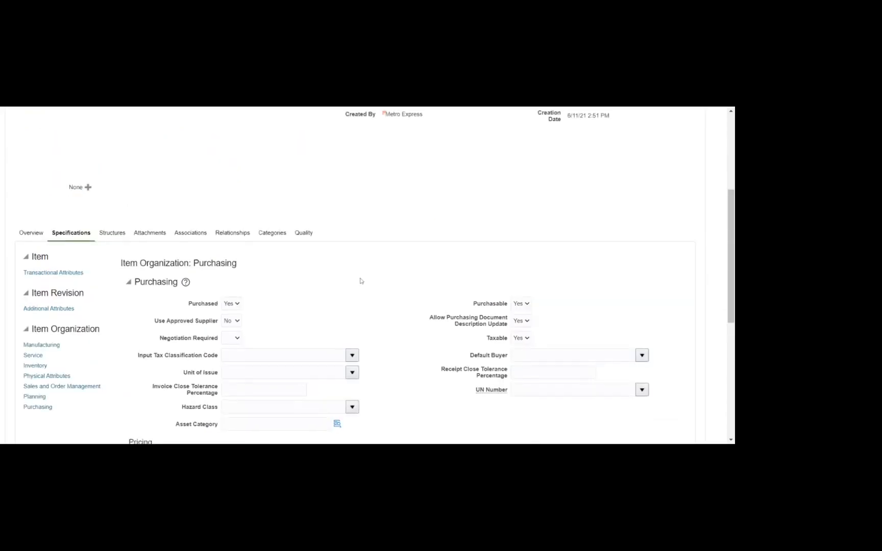
left_click(259, 239)
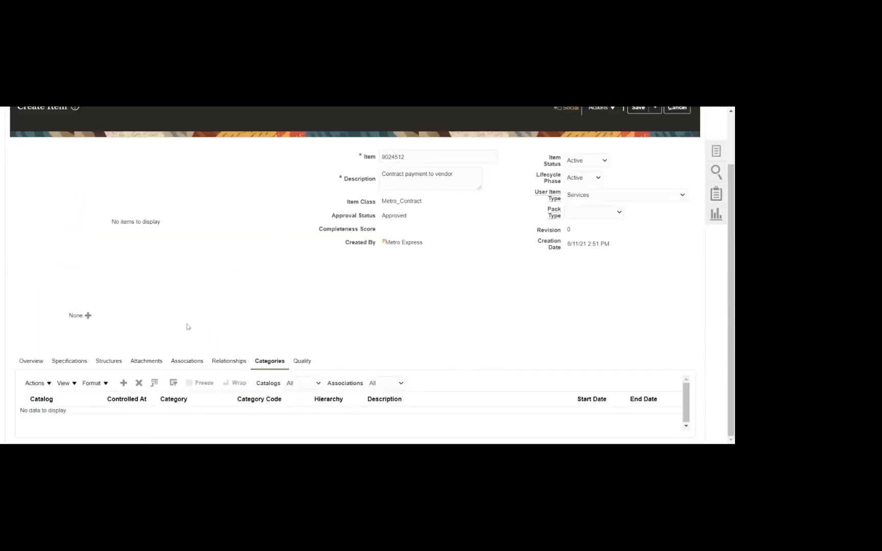
left_click(123, 382)
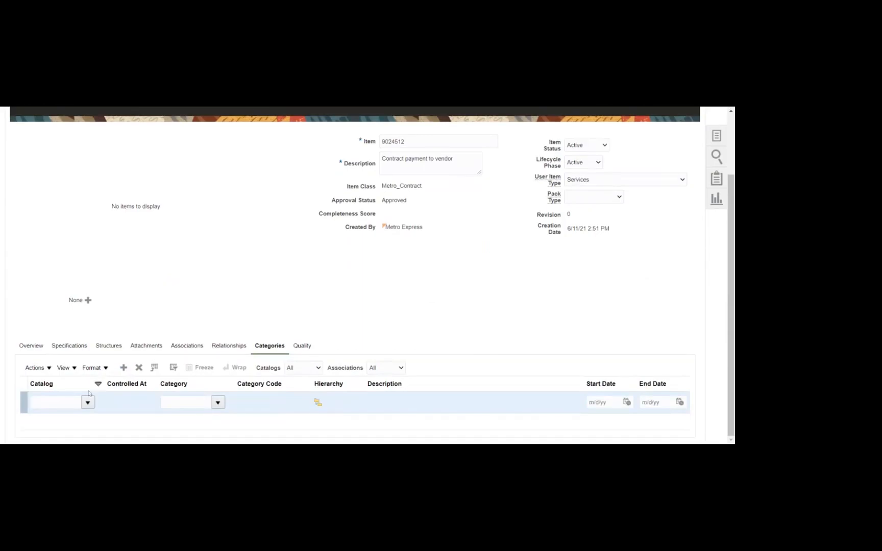
left_click(53, 402)
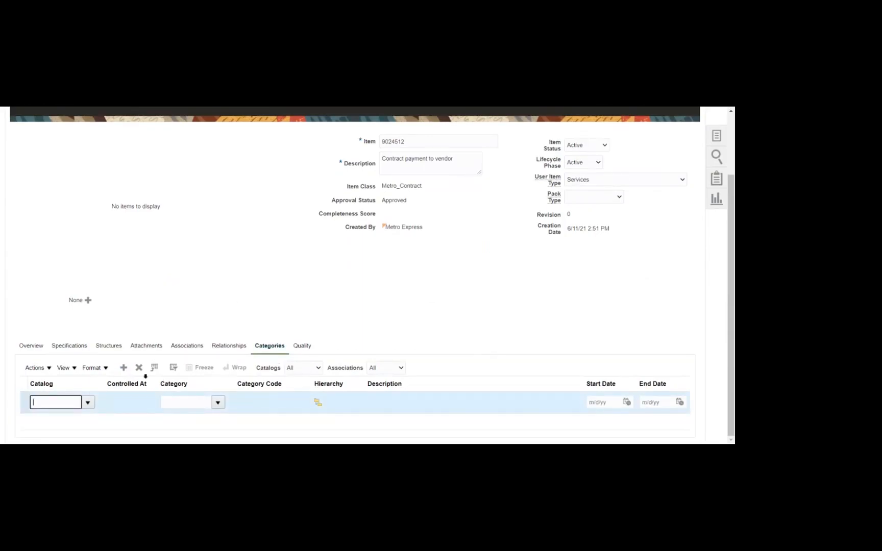
left_click(138, 367)
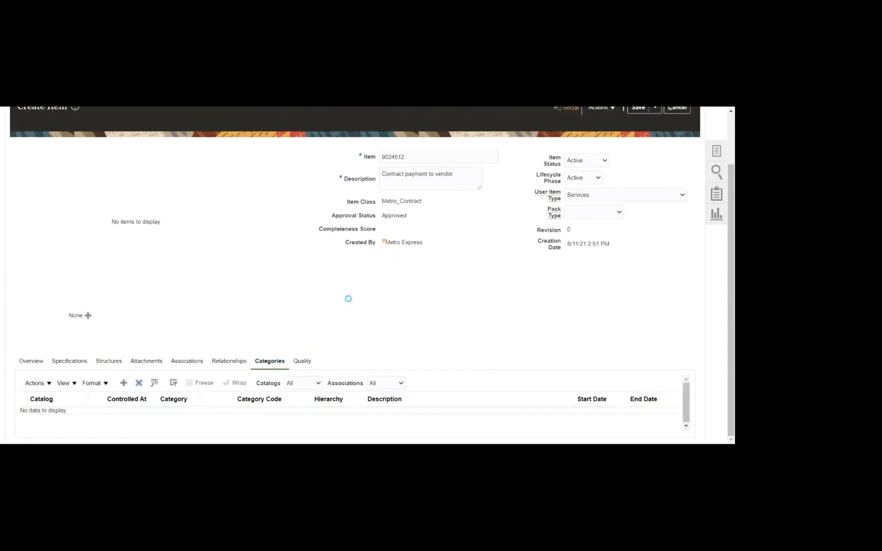
- Try to save item 9024512
scroll(573, 307, "up", 2)
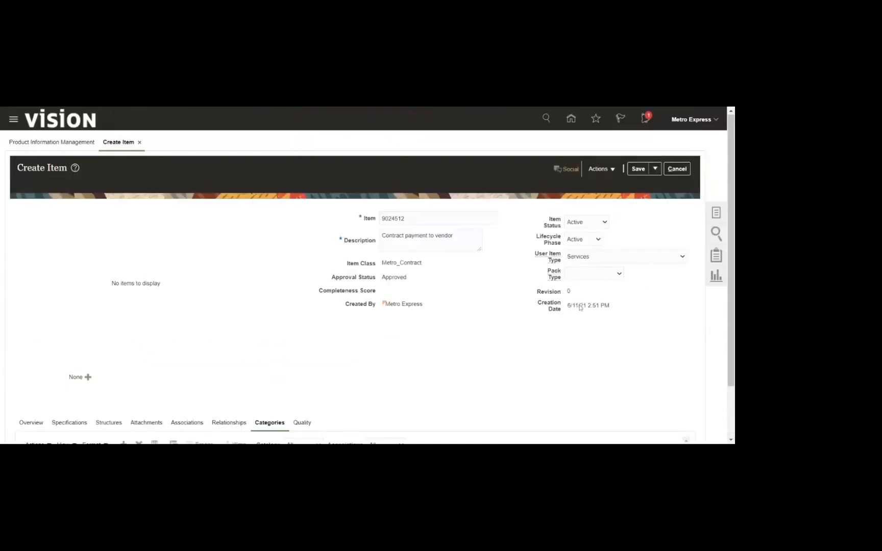
left_click(637, 170)
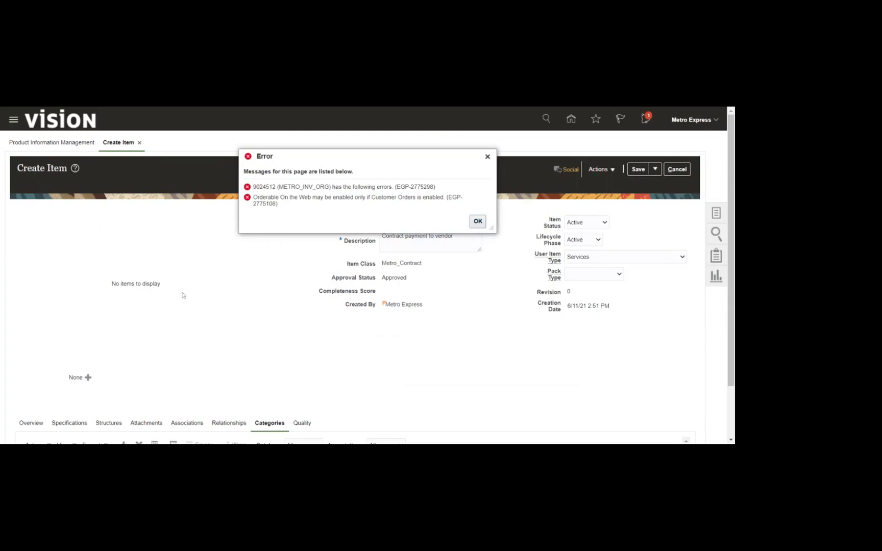
left_click(477, 221)
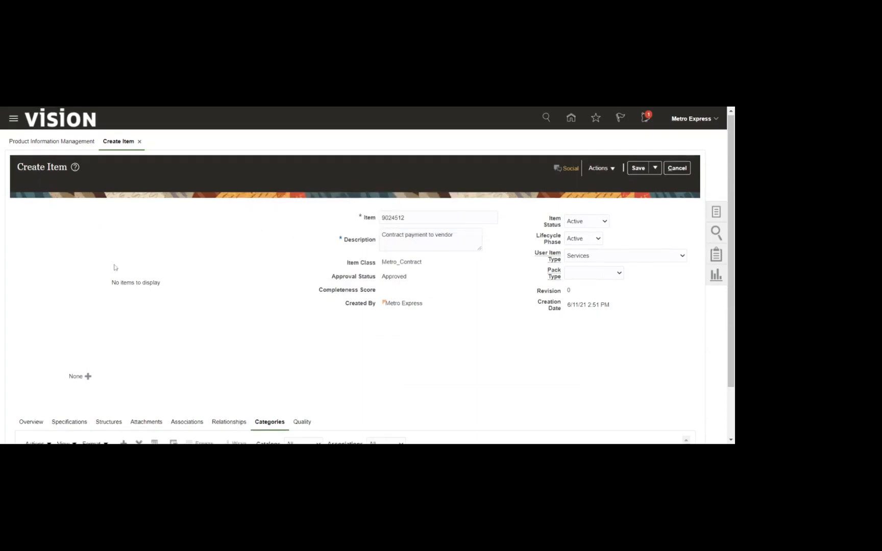
- Set Customer Ordered to Yes in the item's Sales and Order Management specifications
scroll(114, 267, "down", 2)
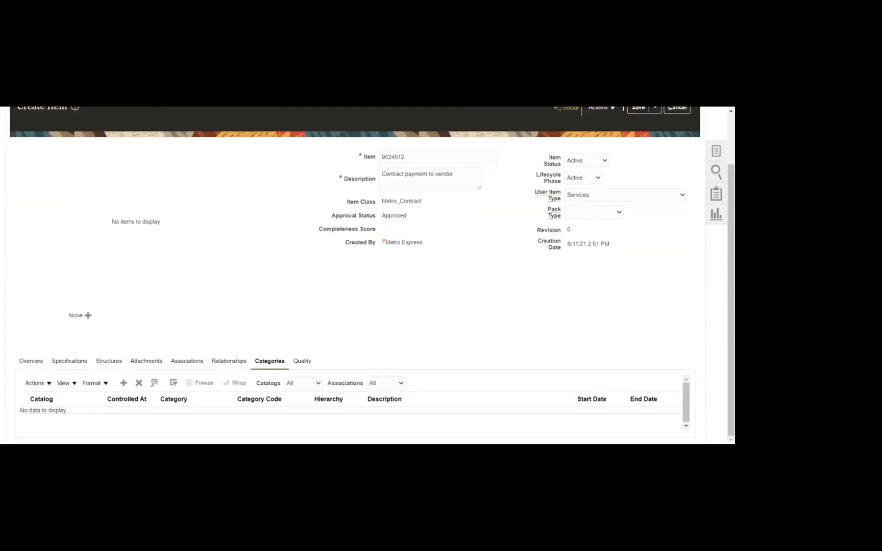
left_click(109, 360)
scroll(214, 280, "down", 5)
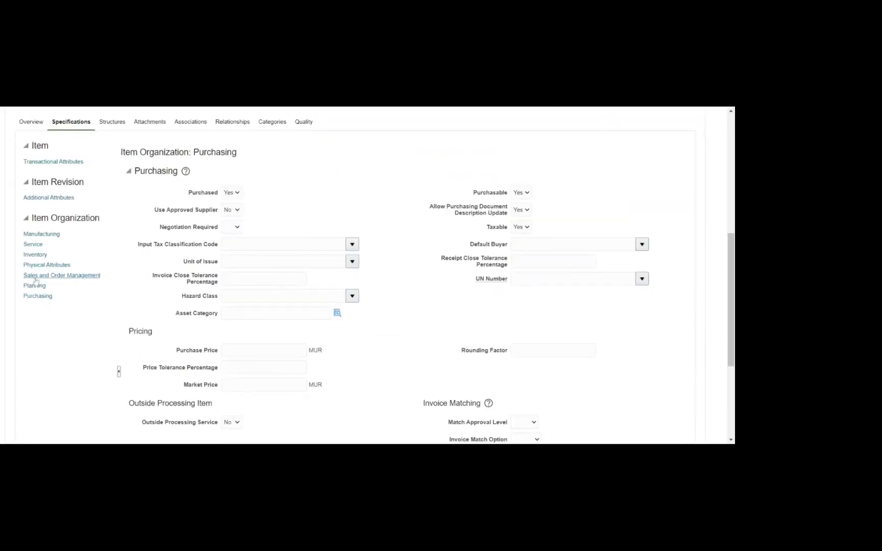
left_click(35, 278)
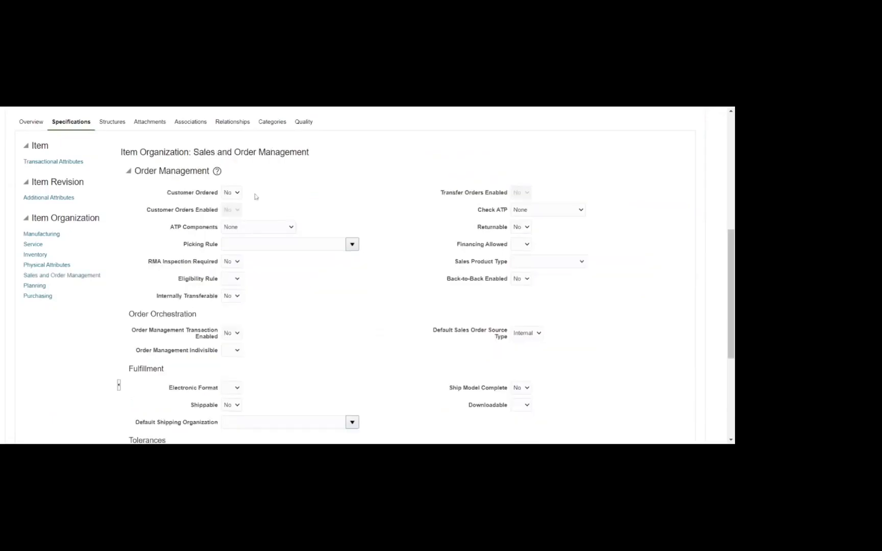
left_click(231, 218)
left_click(368, 207)
- Save item 9024512 and close it
scroll(368, 207, "up", 5)
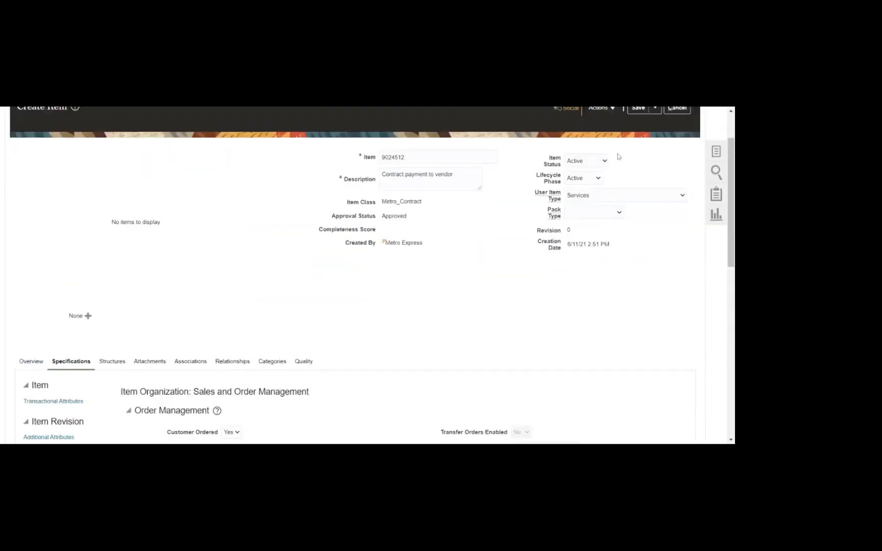
scroll(617, 157, "up", 1)
left_click(638, 169)
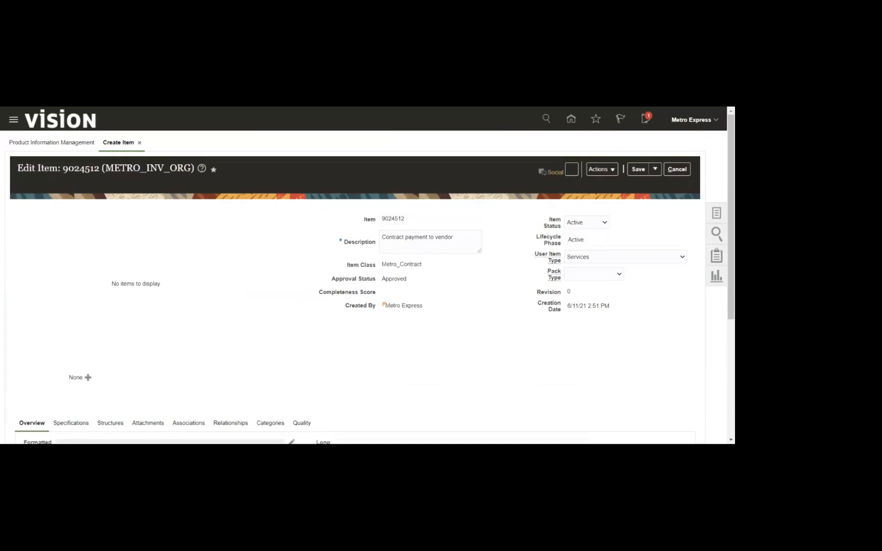
left_click(655, 170)
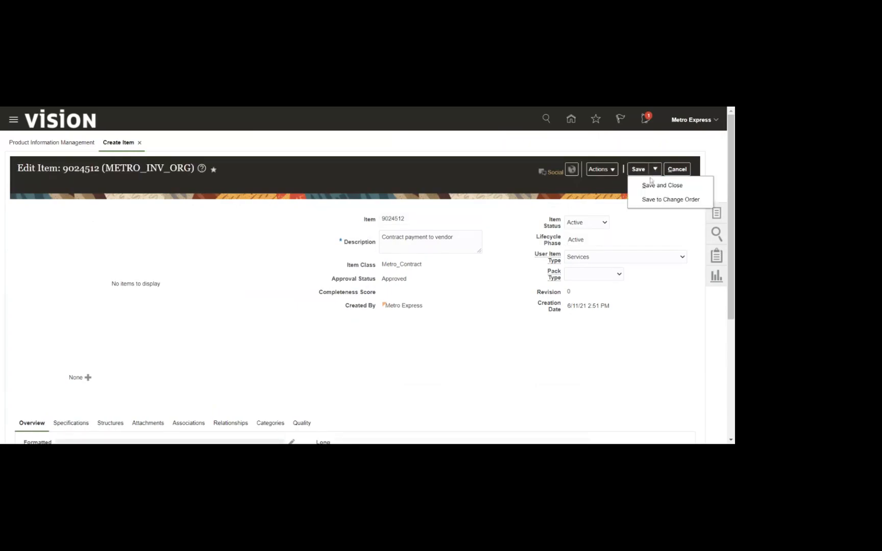
left_click(658, 185)
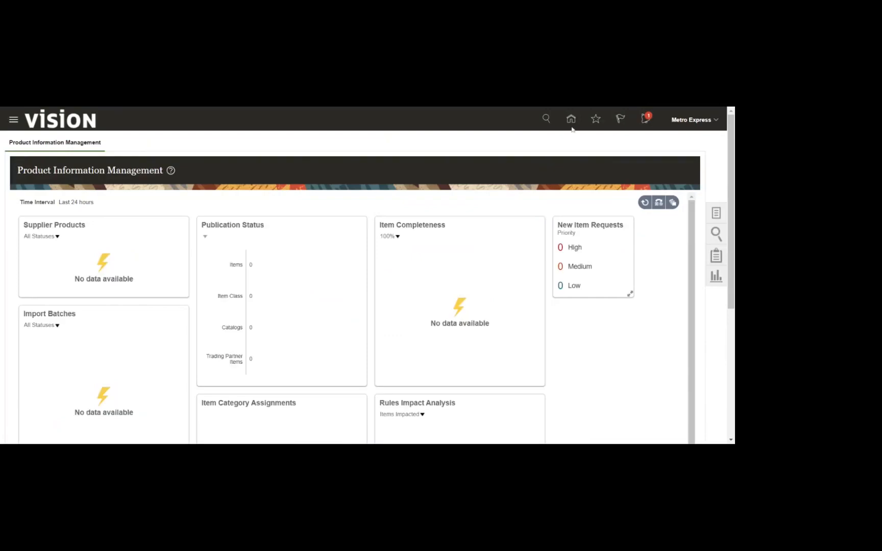
- Open the Manage Catalogs task in Product Information Management and begin creating a catalog
left_click(658, 206)
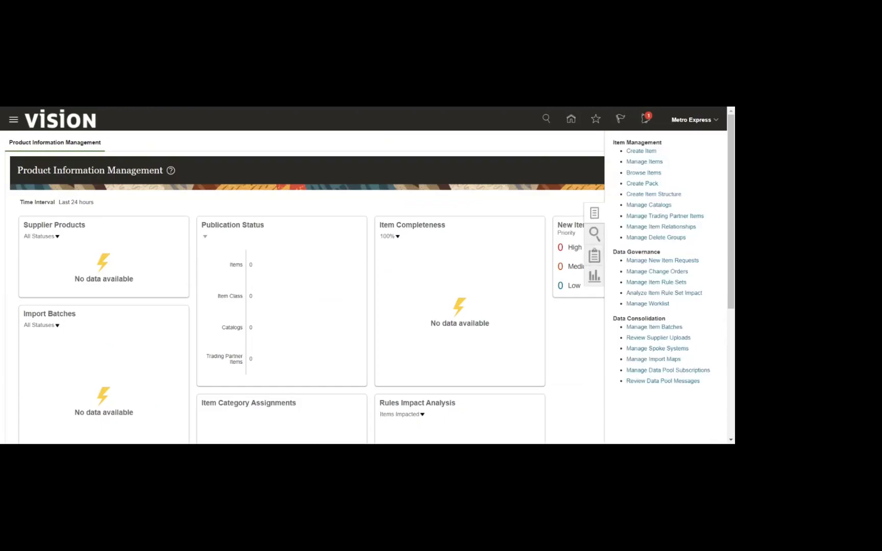
mouse_move(540, 234)
left_click(637, 205)
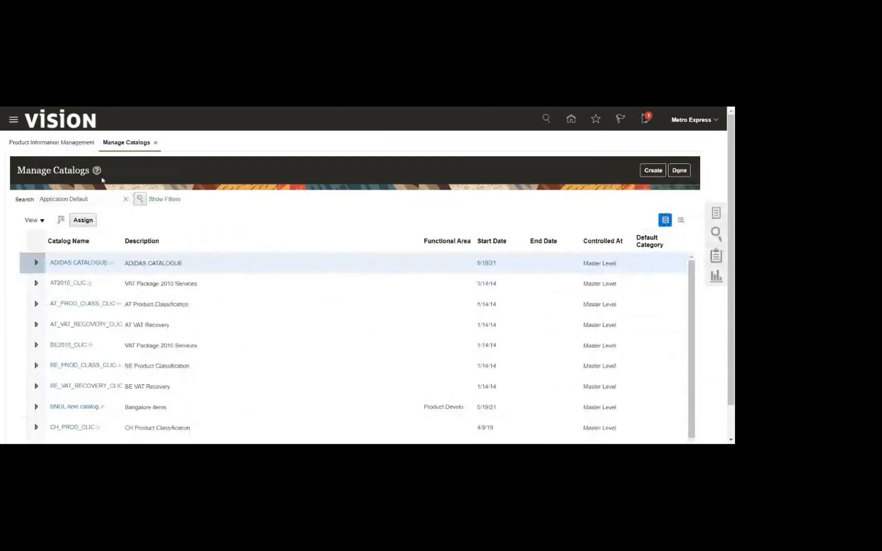
left_click(653, 172)
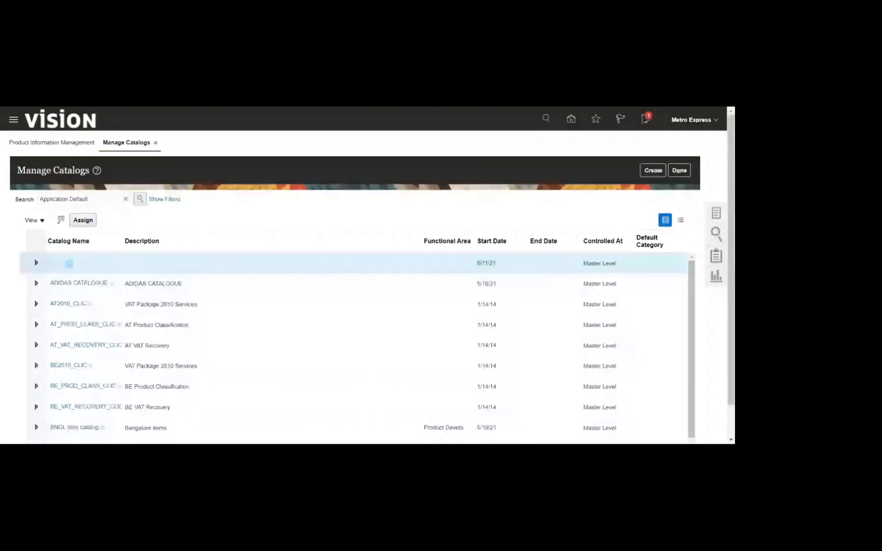
scroll(67, 264, "down", 1)
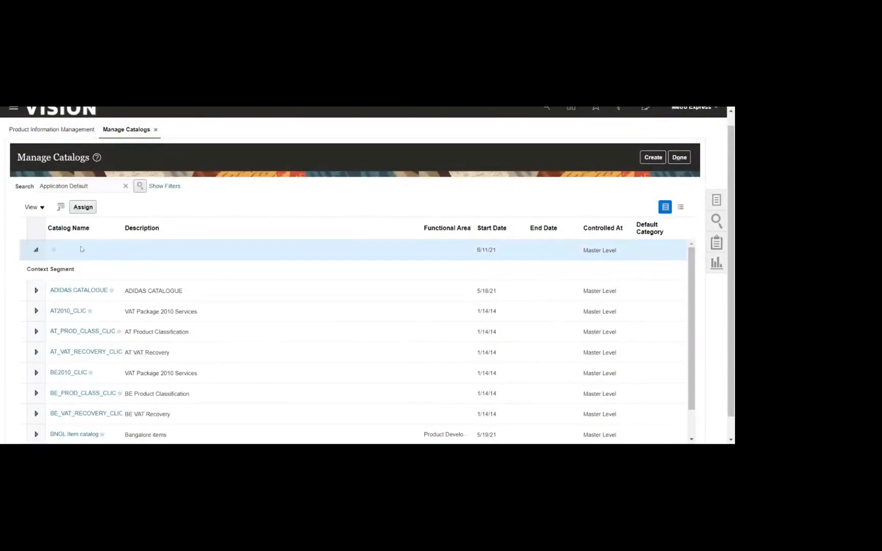
- Start a new catalog for the VAT Invoices for China functional area and name it Metro_Catalog
left_click(652, 157)
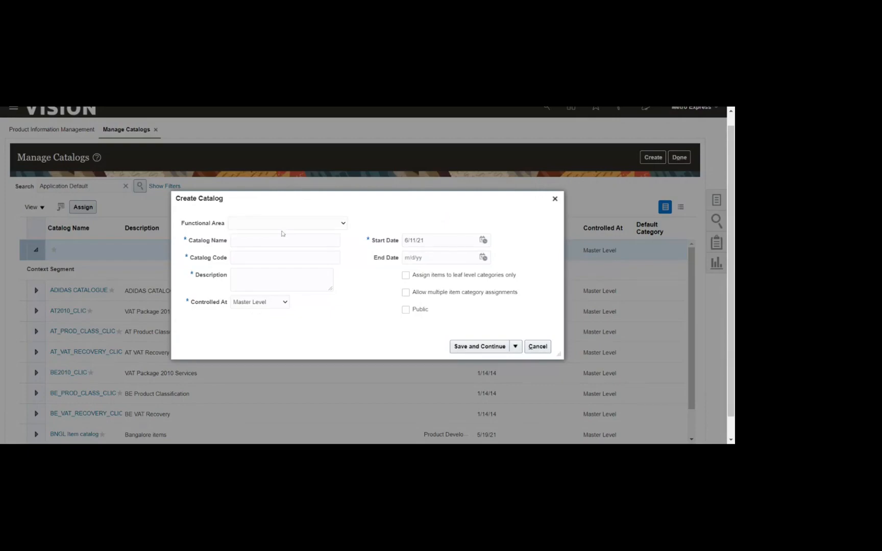
left_click(283, 234)
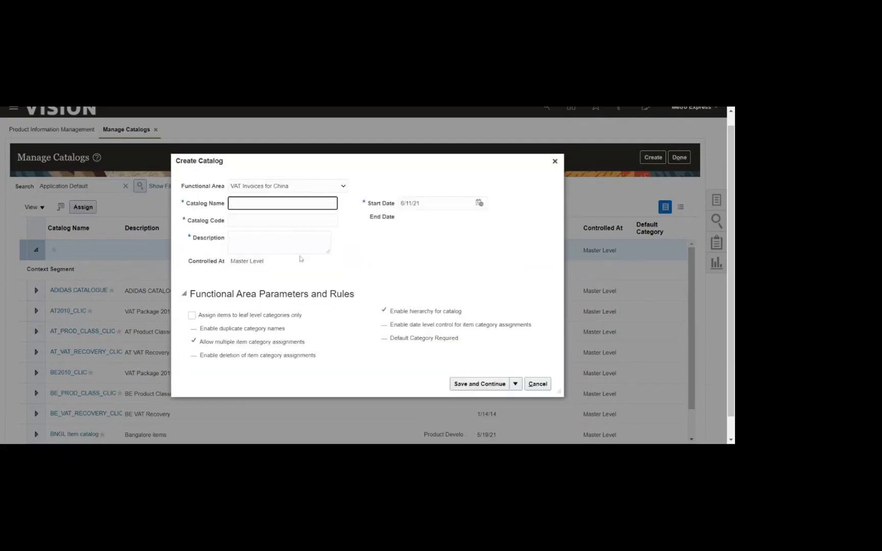
type("Metro_Catalog")
- Copy the catalog's name into its code so that the code is Metro_Catalog
key("ctrl+a")
key("ctrl+c")
key("Tab")
key("ctrl+v")
key("ctrl+v")
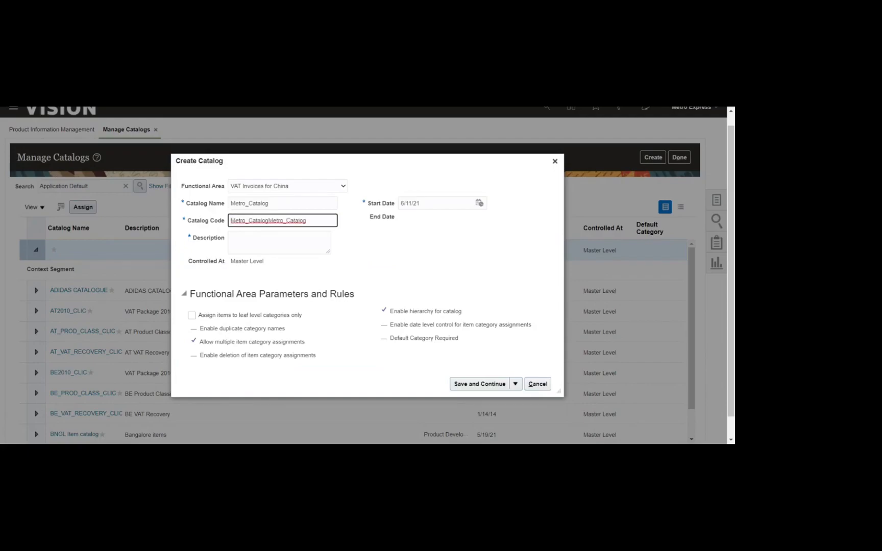
key("BackSpace")
key("BackSpace")
key("BackSpace")
key("BackSpace")
key("BackSpace")
key("BackSpace")
key("BackSpace")
key("BackSpace")
key("BackSpace")
key("BackSpace")
key("BackSpace")
key("BackSpace")
key("BackSpace")
key("BackSpace")
key("Tab")
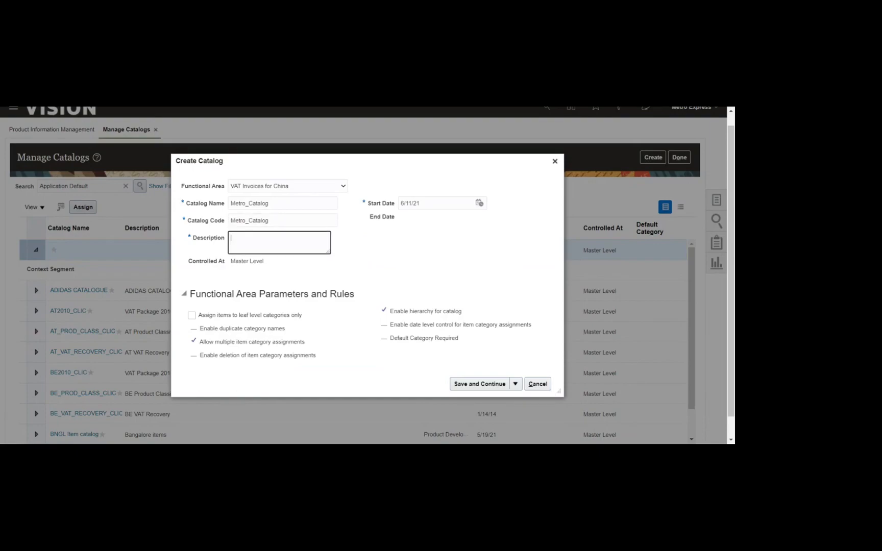
left_click(269, 221)
key("ctrl+v")
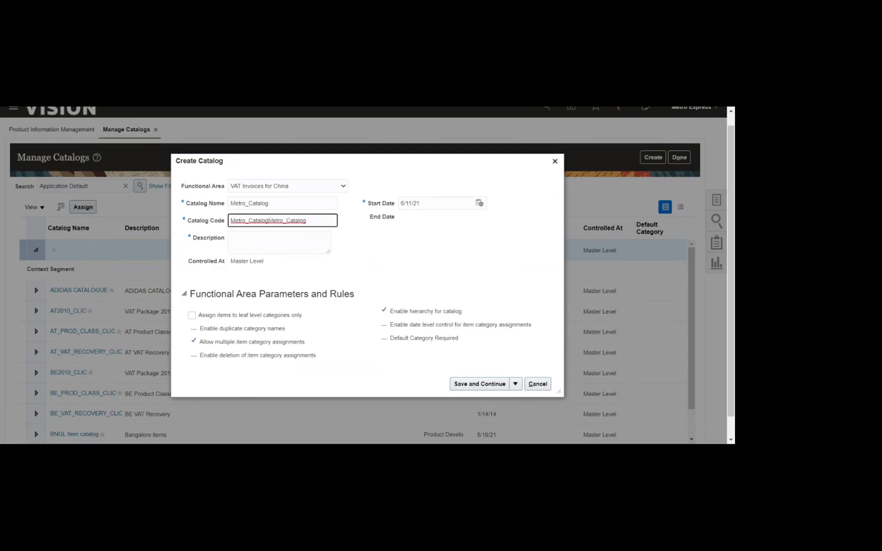
key("BackSpace")
key("BackSpace")
key("BackSpace")
key("BackSpace")
key("BackSpace")
key("BackSpace")
key("BackSpace")
key("BackSpace")
key("BackSpace")
key("BackSpace")
key("BackSpace")
key("BackSpace")
key("BackSpace")
- Enter Metro_Catalog as the new catalog's description
left_click(255, 242)
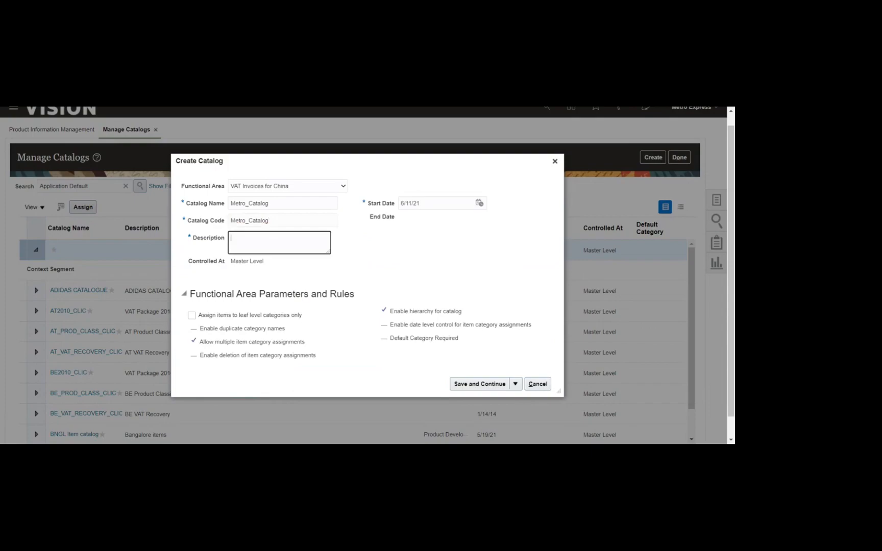
key("ctrl+v")
left_click(364, 255)
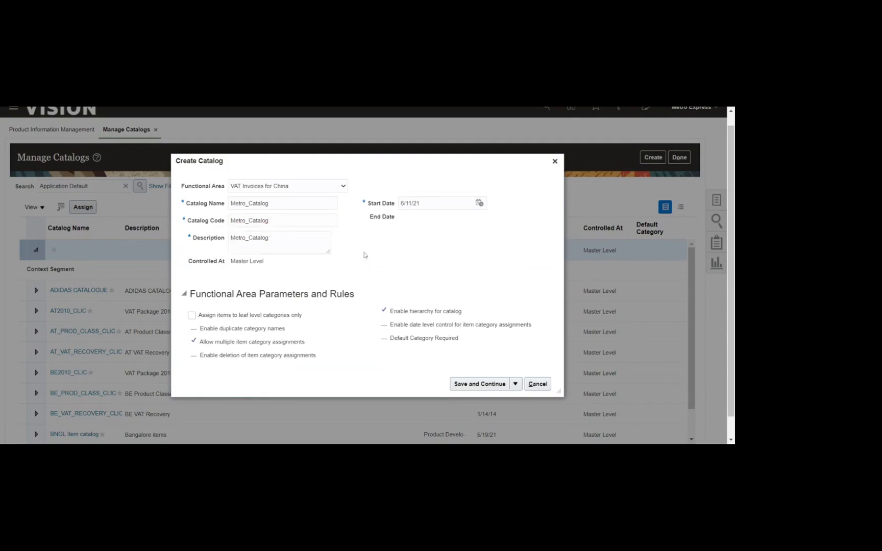
- Set the catalog's start date to 1/1/21, save it and continue to its editing page
left_click(478, 203)
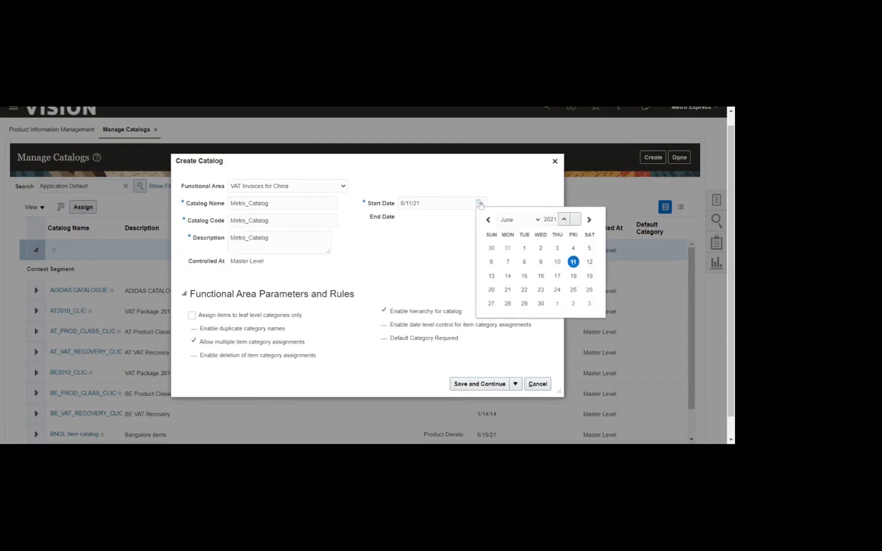
left_click(511, 220)
left_click(515, 231)
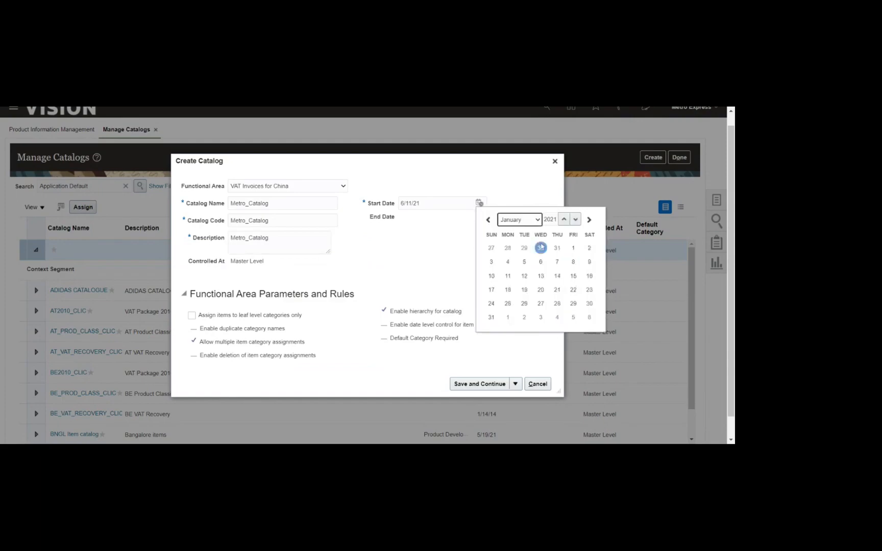
left_click(573, 248)
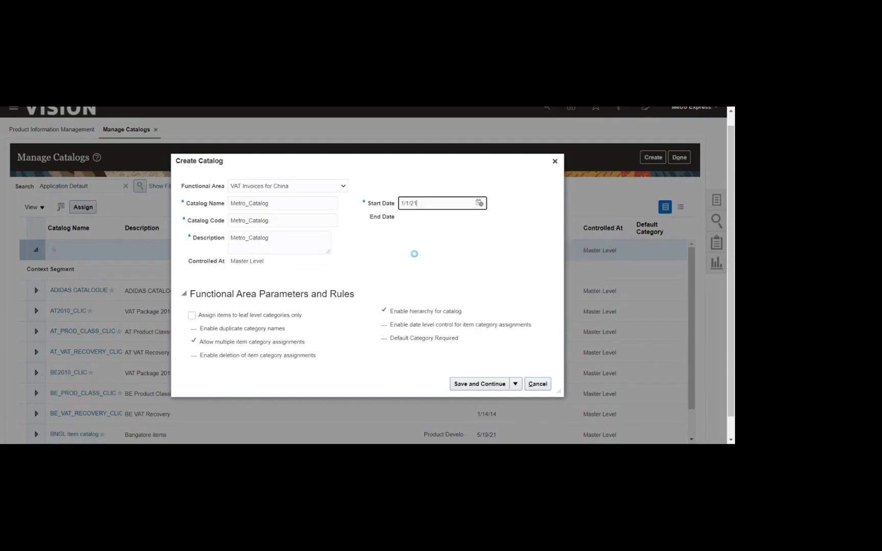
left_click(472, 385)
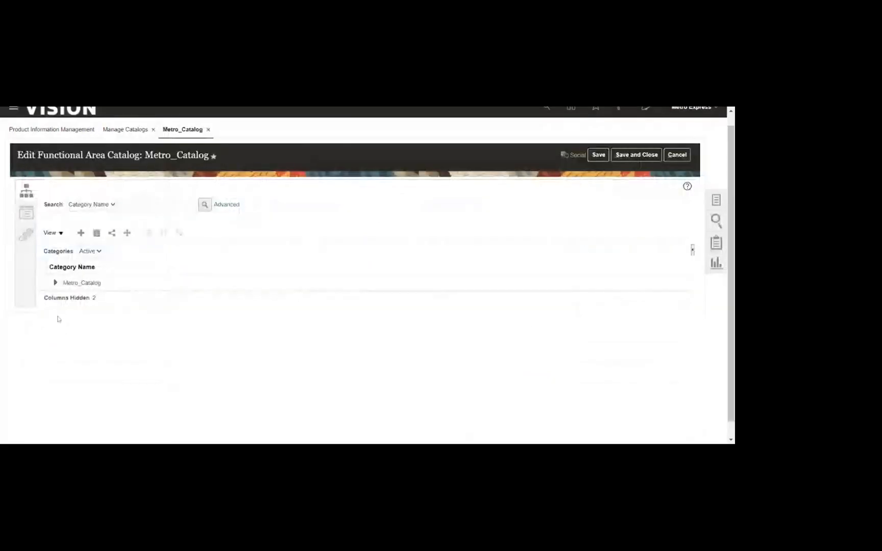
- Start creating a new category in Metro_Catalog
left_click(102, 284)
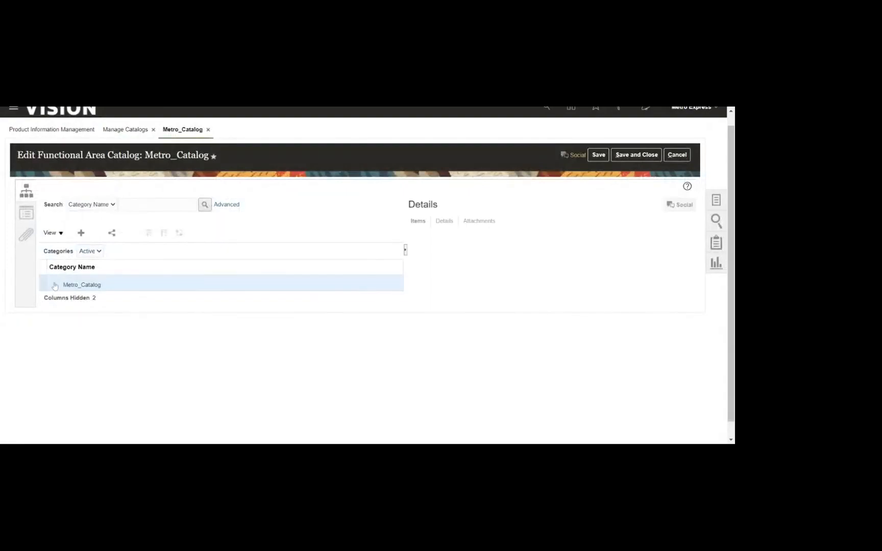
left_click(110, 282)
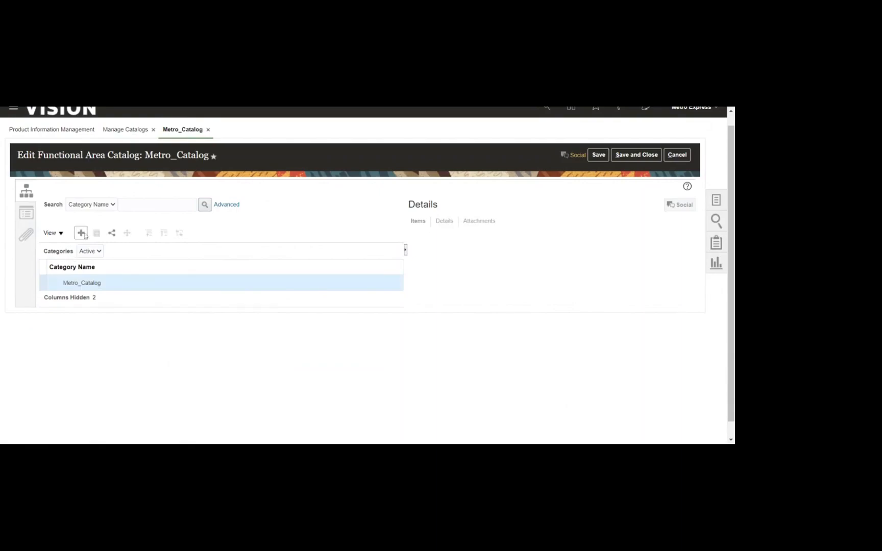
left_click(84, 235)
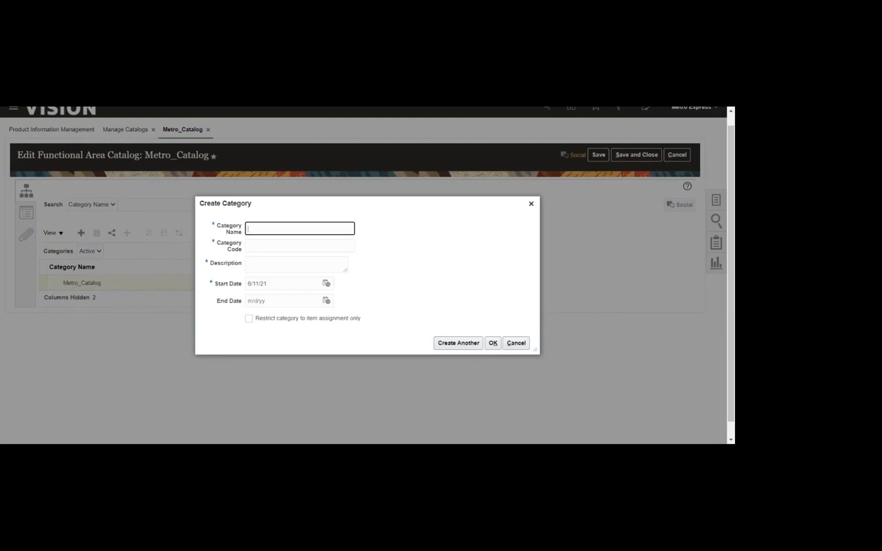
- Enter Metro_Contracts as the new category's name, code and description
type("Contra")
type("cts")
type("Metro_")
key("ctrl+a")
key("ctrl+c")
left_click(299, 245)
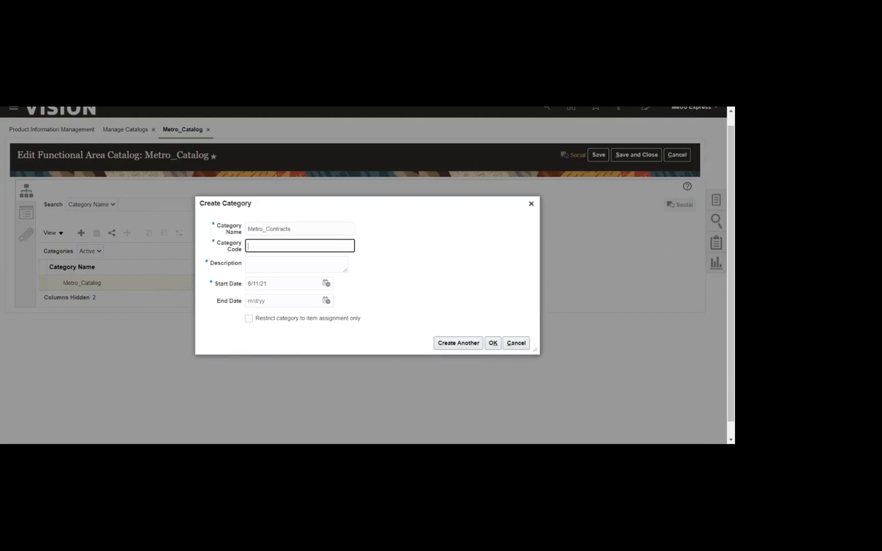
key("ctrl+v")
key("Tab")
key("ctrl+v")
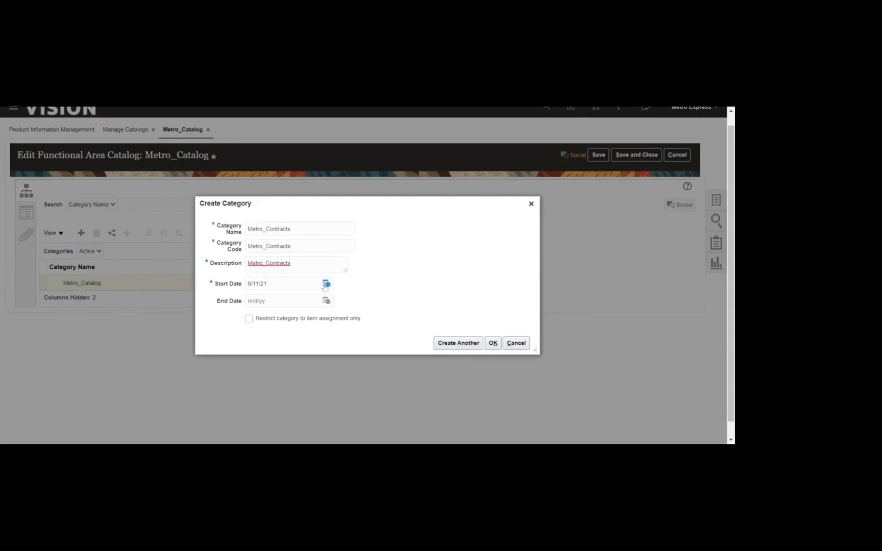
- Set the Metro_Contracts category's start date to 1/1/21, create the category and save the catalog
left_click(326, 283)
left_click(362, 305)
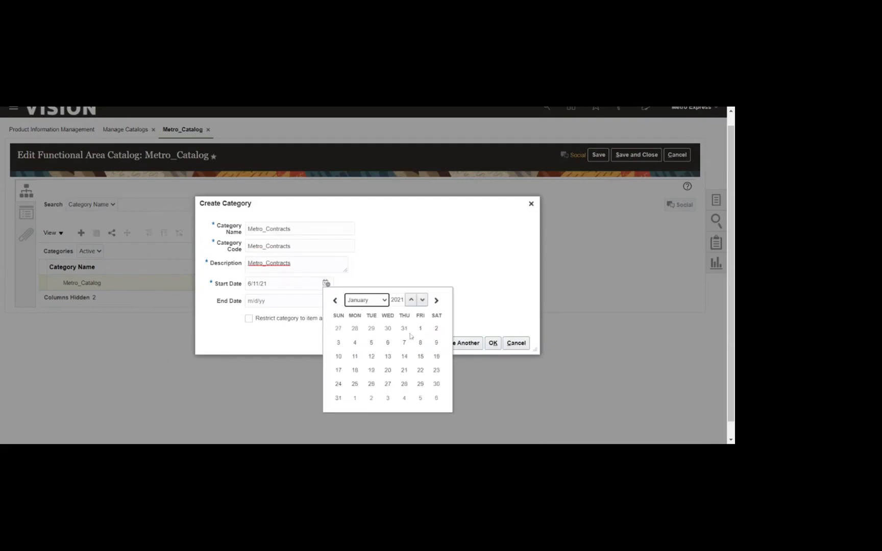
left_click(421, 328)
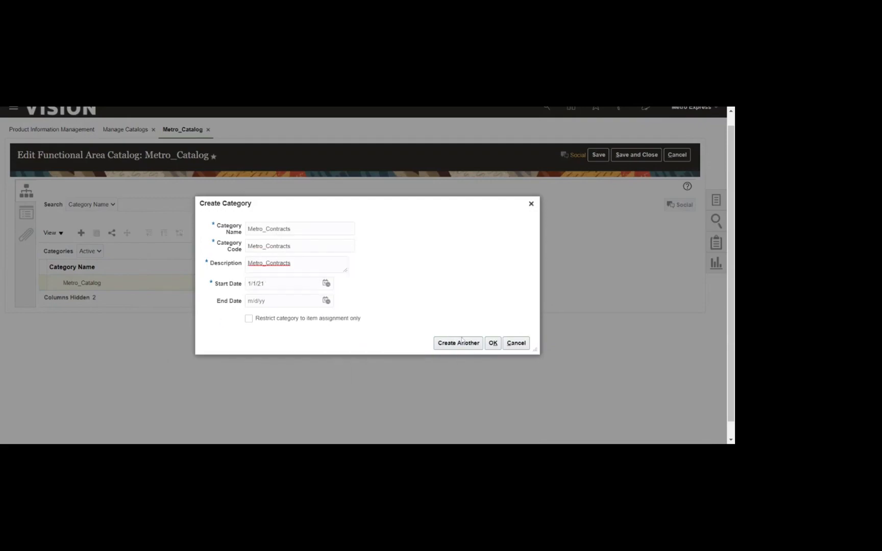
left_click(491, 340)
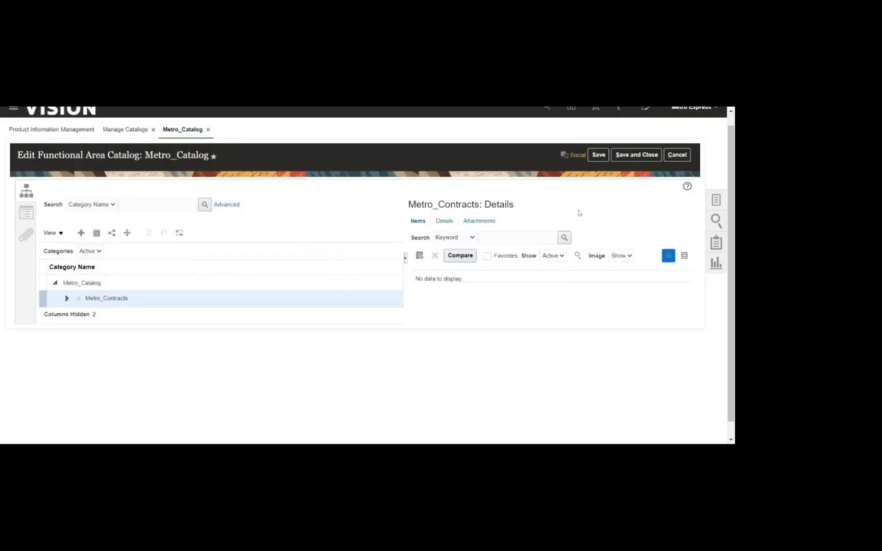
left_click(598, 155)
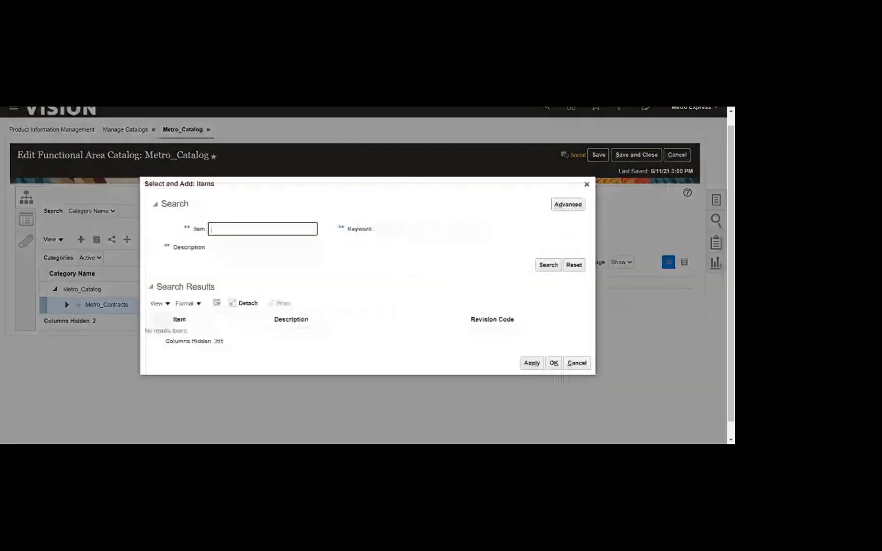
- Search for items to add to Metro_Contracts using the description Metro
type("M")
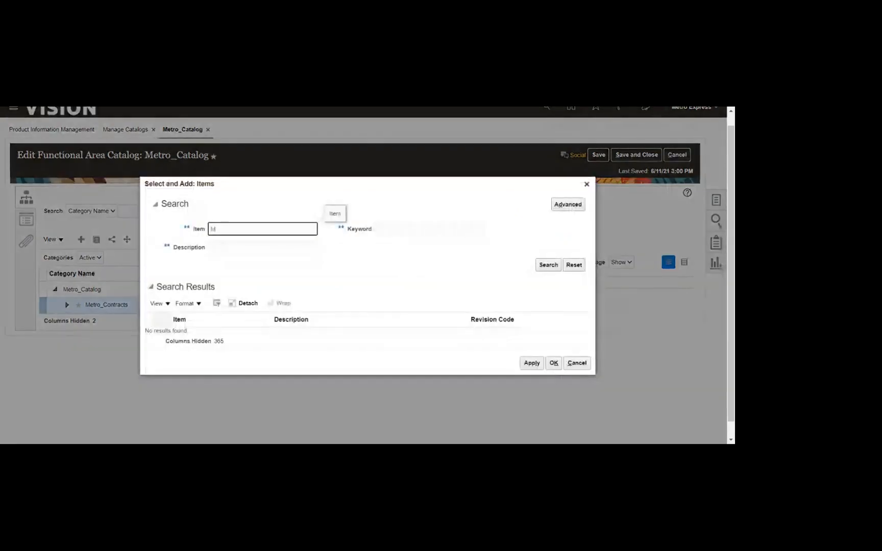
type("etro")
key("ctrl+a")
key("ctrl+x")
left_click(263, 247)
key("ctrl+v")
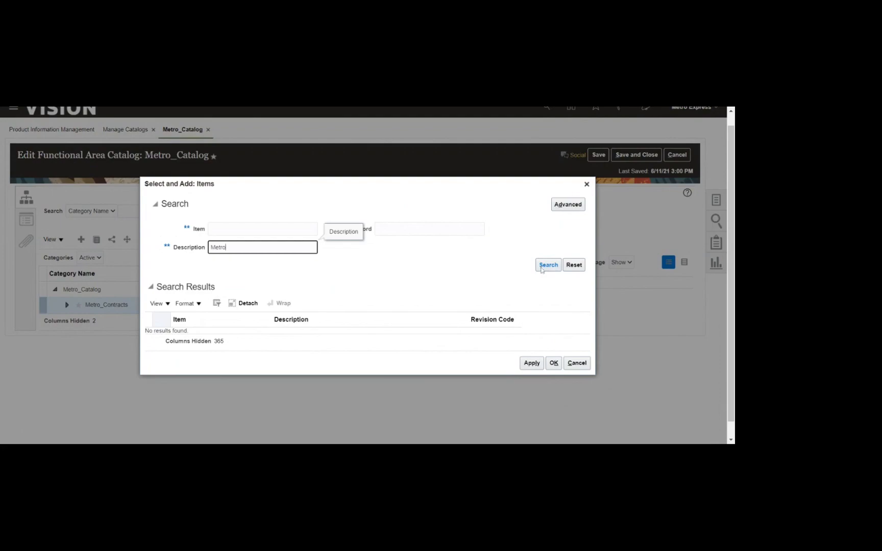
left_click(548, 265)
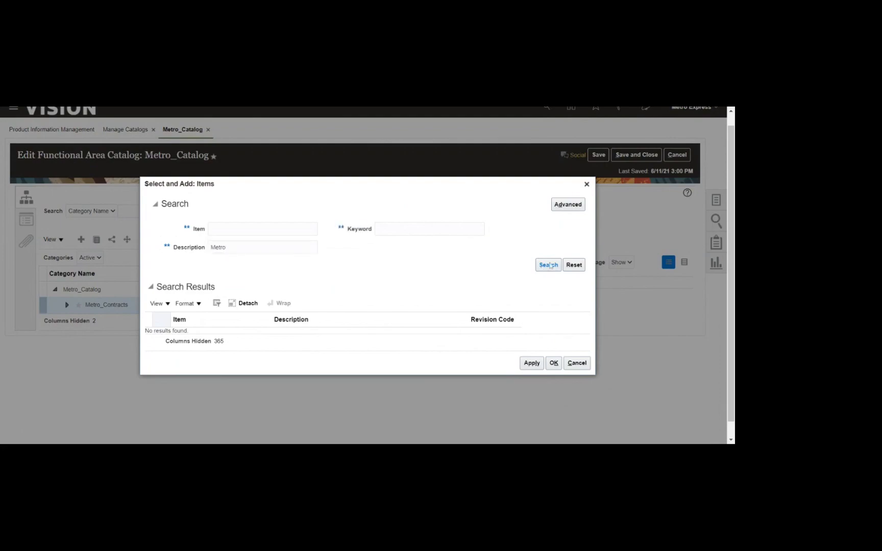
- Search for items to add to Metro_Contracts using the description contract
left_click(226, 248)
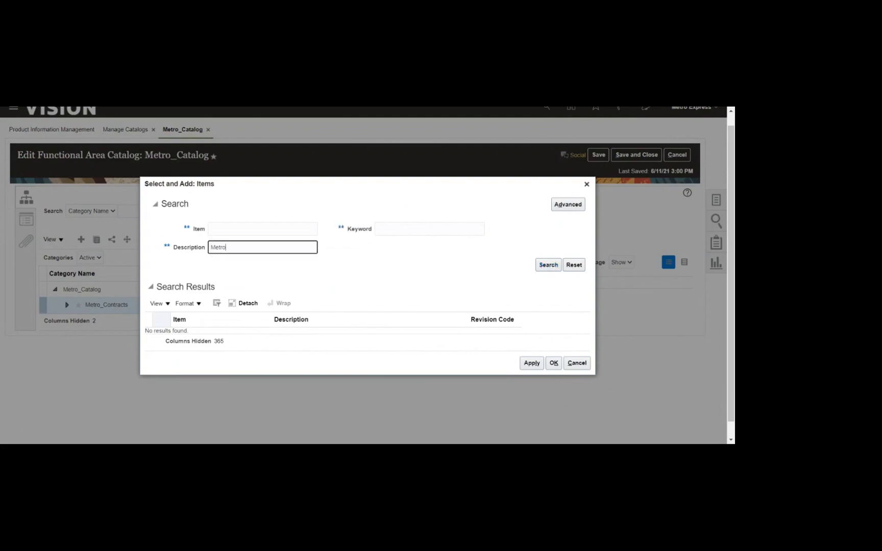
key("BackSpace")
key("BackSpace")
key("BackSpace")
key("BackSpace")
key("BackSpace")
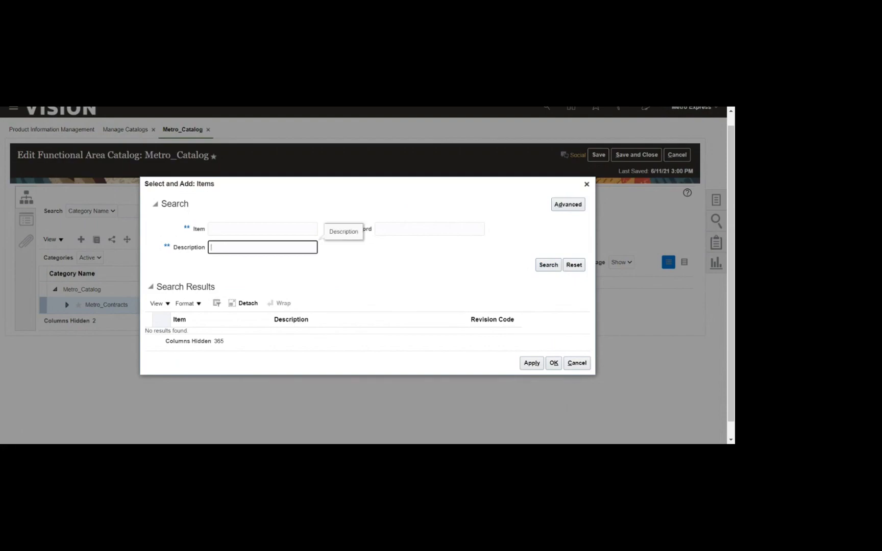
type("contract")
left_click(549, 266)
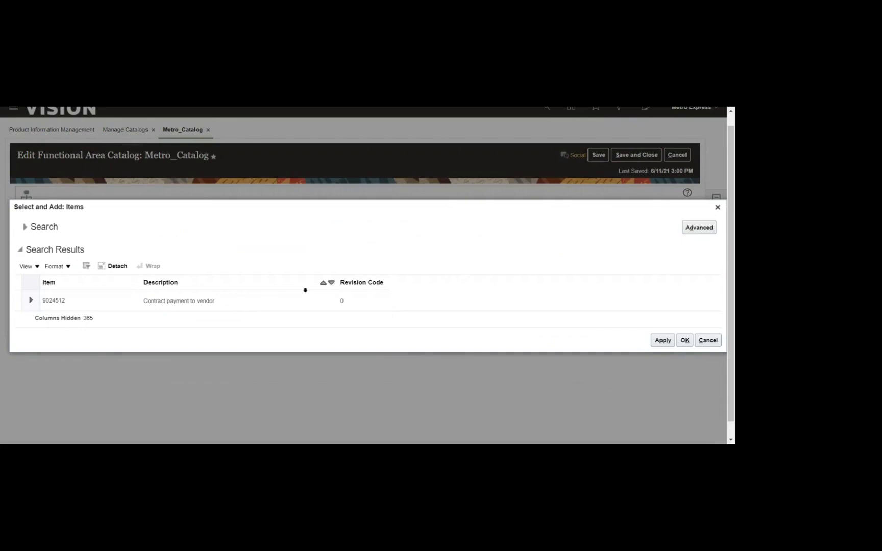
- Add the item described as Contract payment to vendor to the Metro_Contracts category
left_click(306, 296)
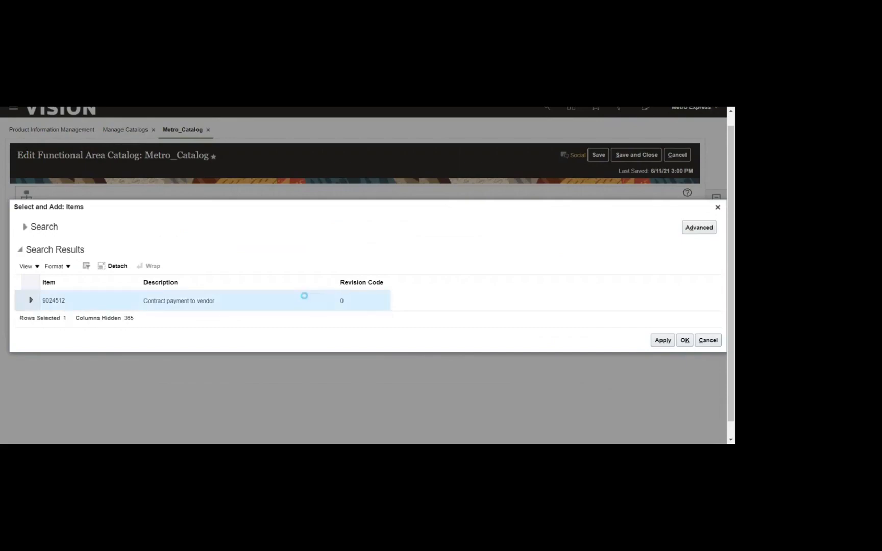
left_click(664, 341)
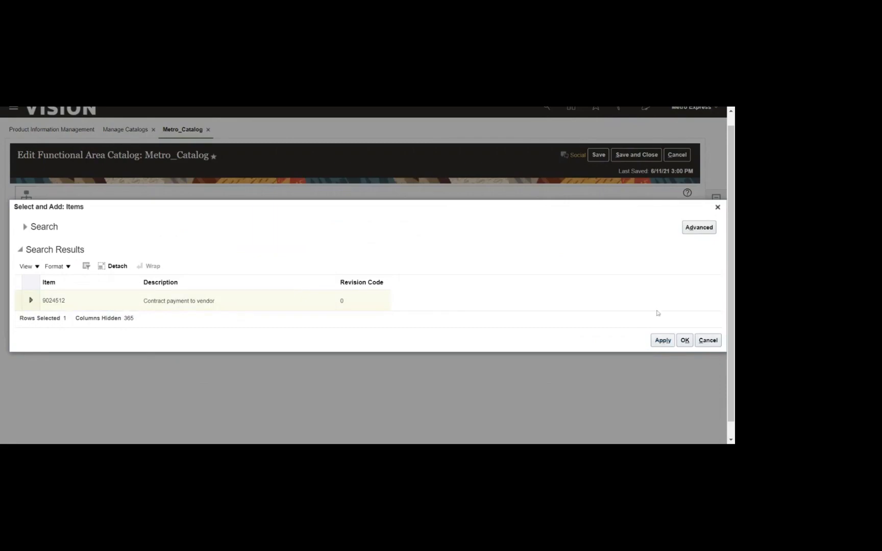
left_click(662, 339)
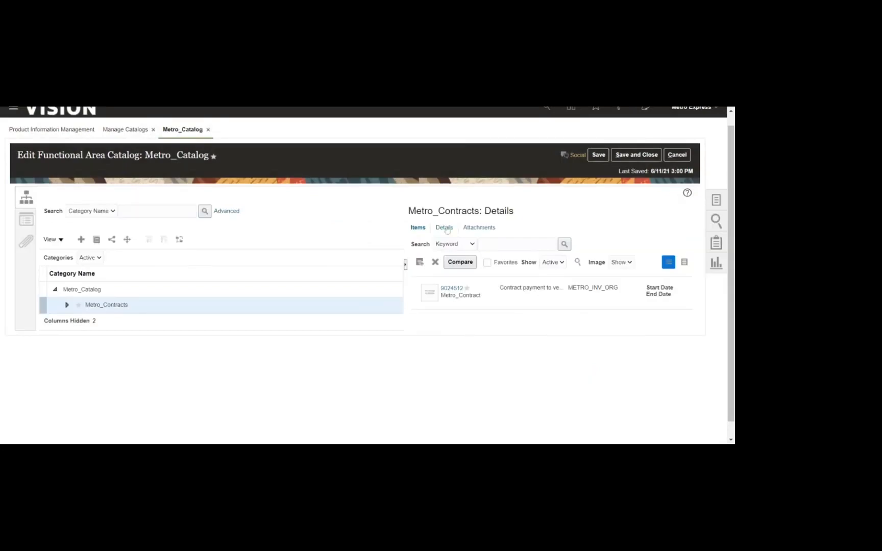
- Examine the Metro_Contracts category's details, security settings and assigned items
left_click(447, 230)
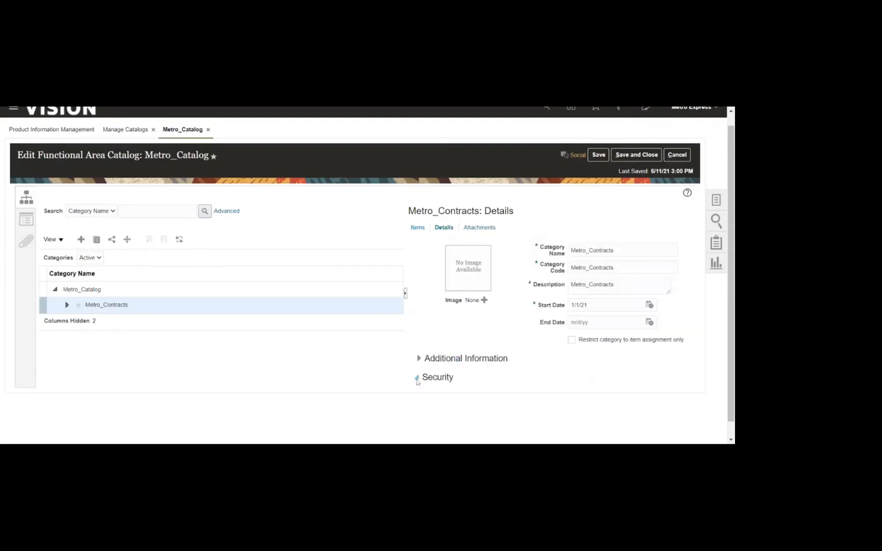
left_click(416, 377)
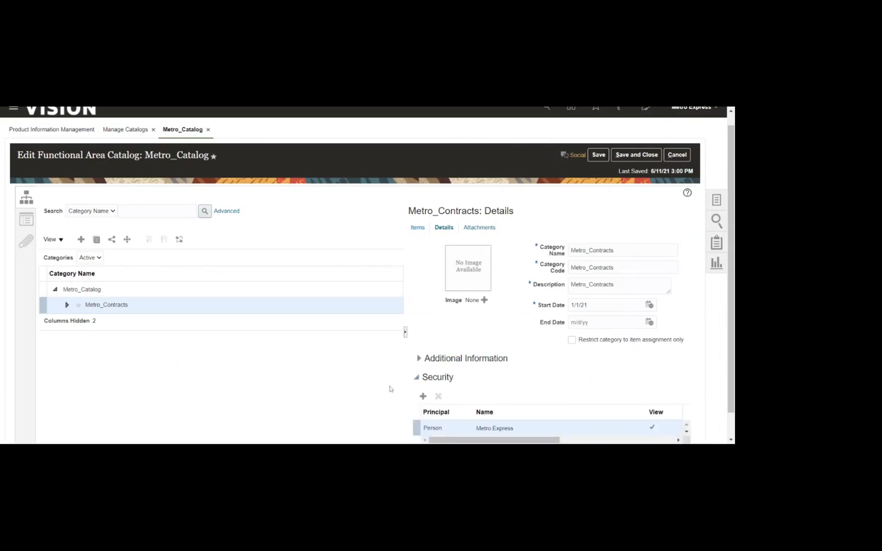
scroll(390, 388, "down", 2)
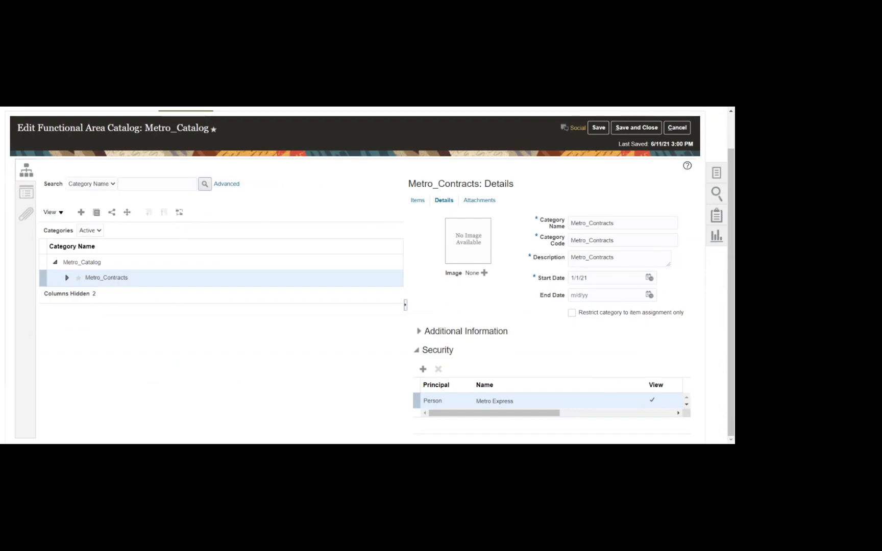
left_click(418, 200)
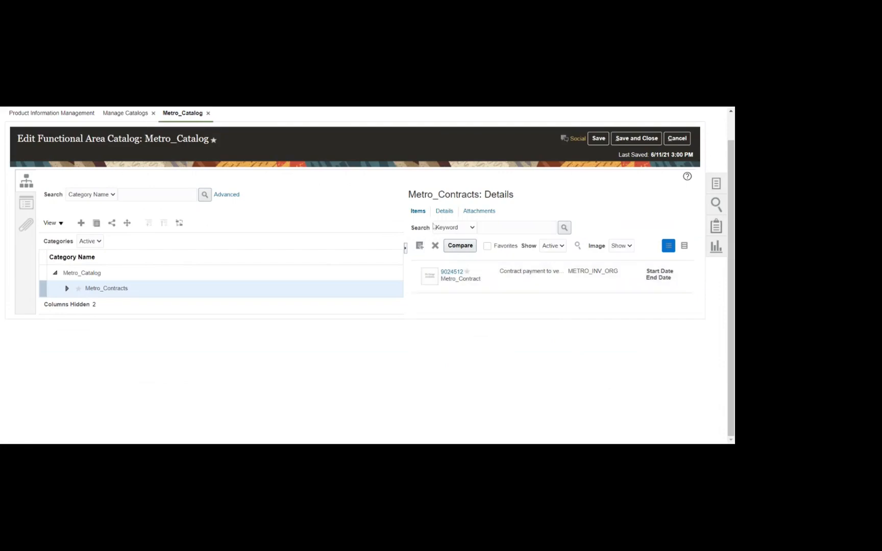
left_click(441, 211)
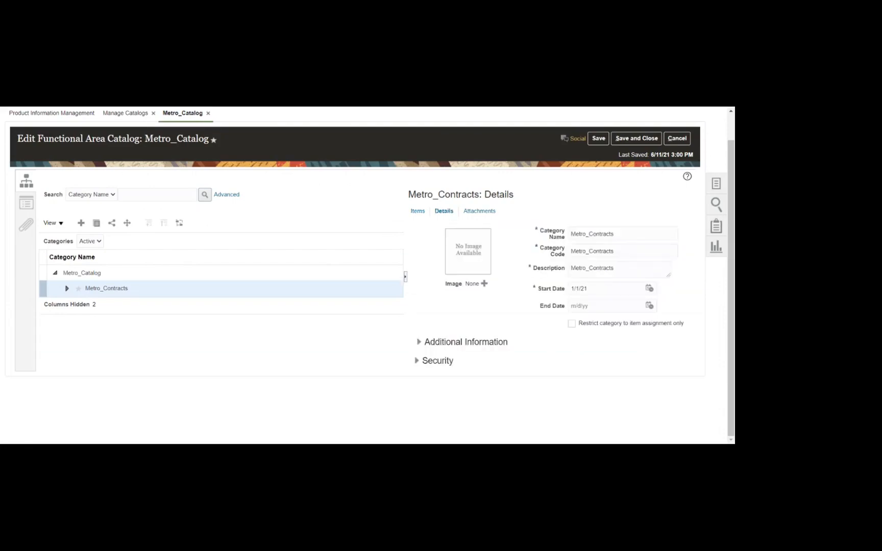
left_click(418, 360)
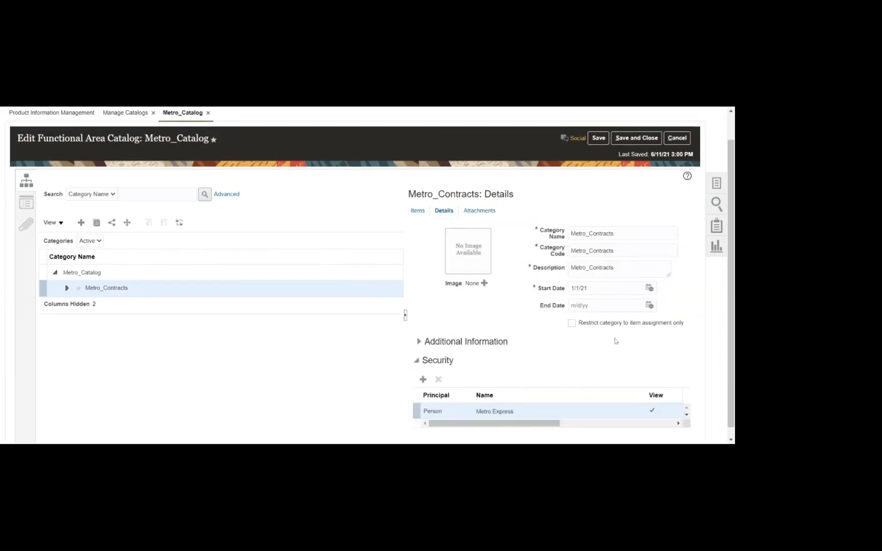
scroll(561, 378, "down", 1)
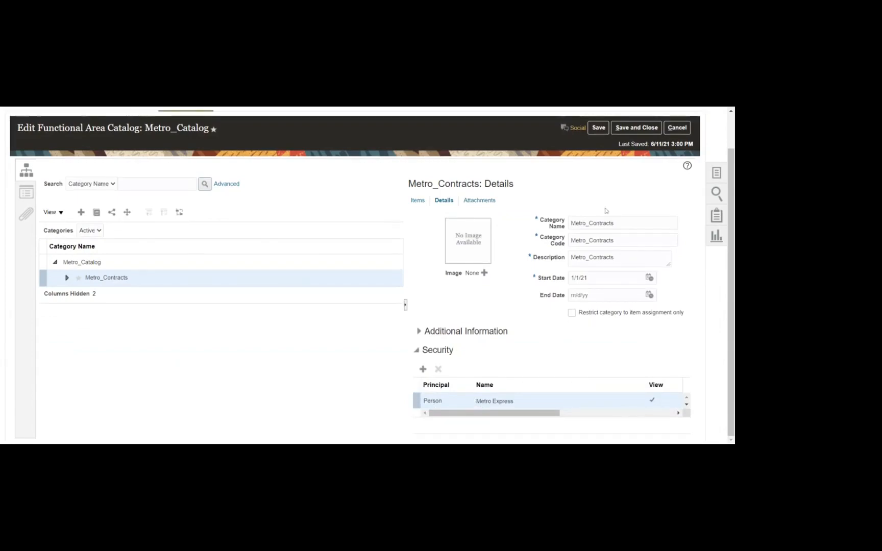
scroll(601, 174, "up", 1)
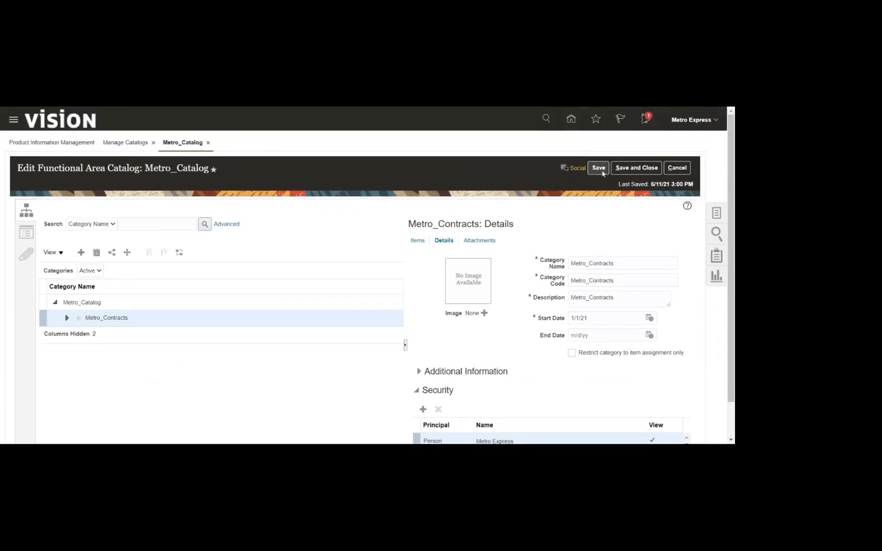
- Save and close Metro_Catalog, acknowledging the information message, and leave catalog management
left_click(599, 170)
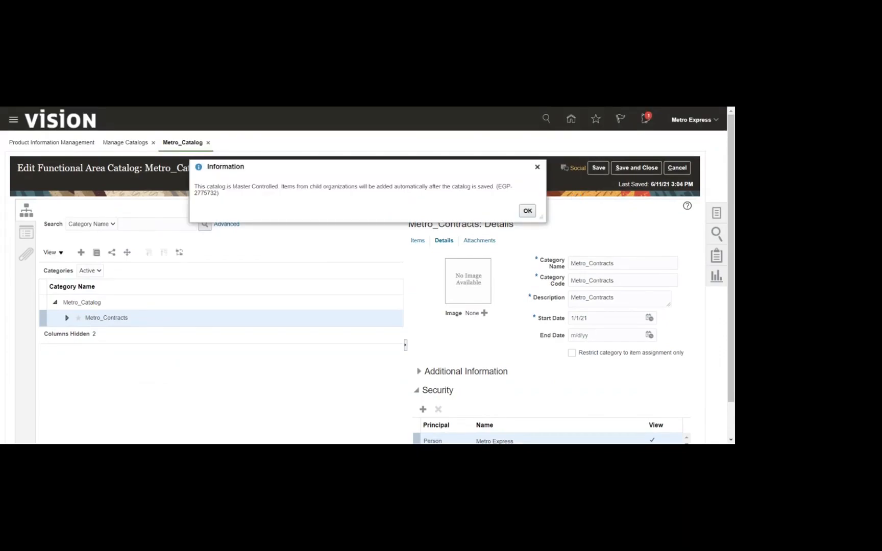
left_click(527, 210)
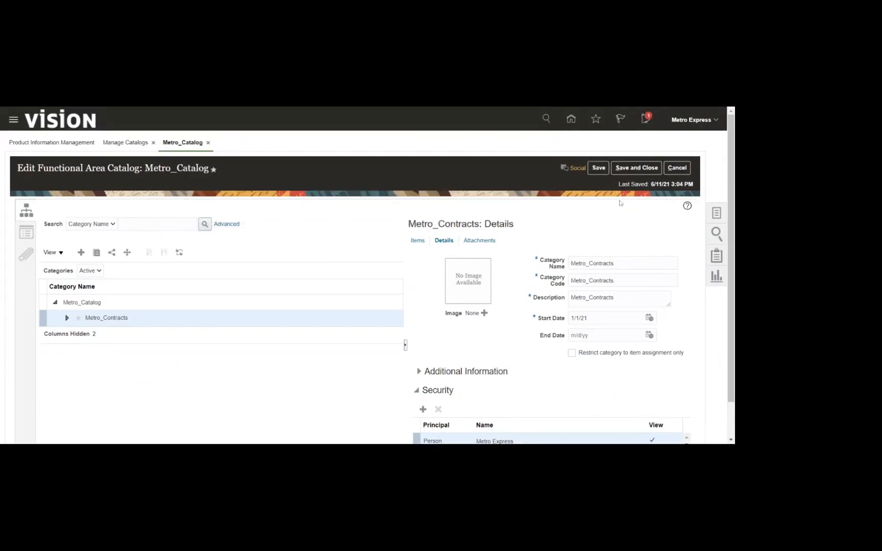
left_click(631, 173)
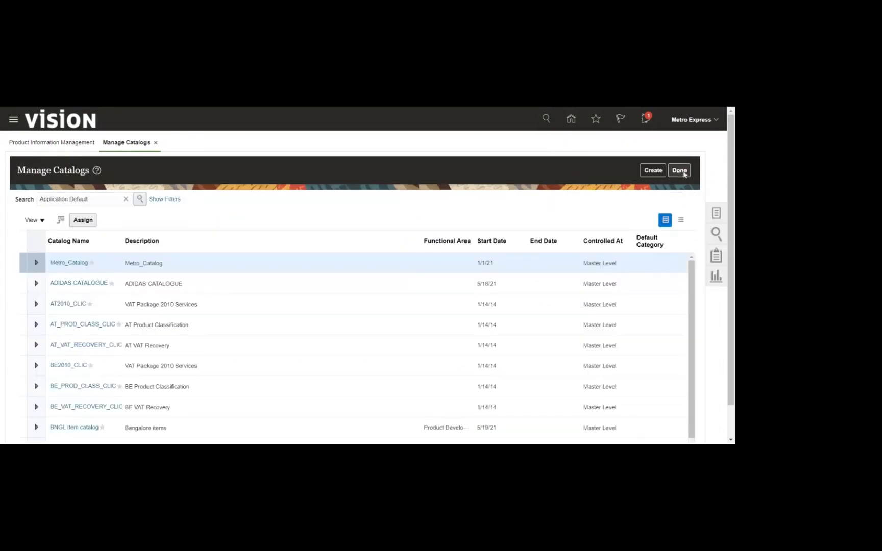
left_click(679, 171)
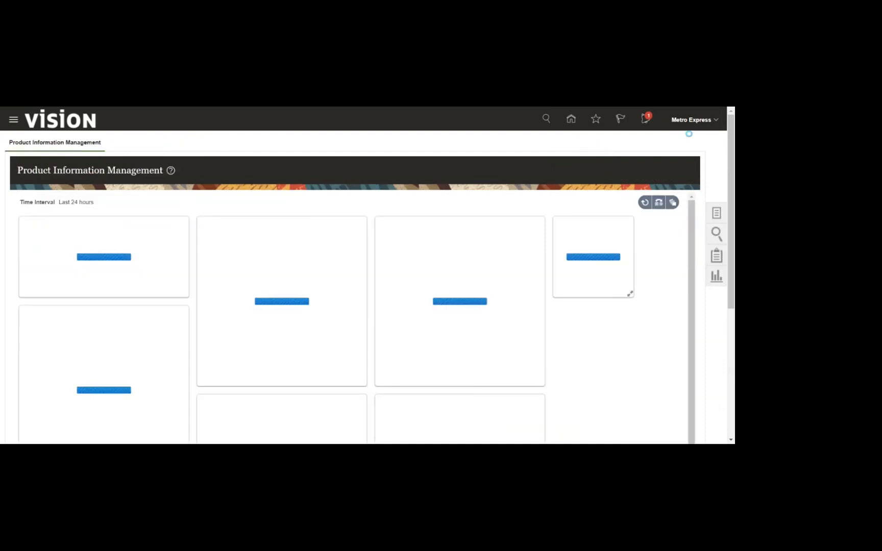
- Open the list of implementation projects in Setup and Maintenance
left_click(715, 121)
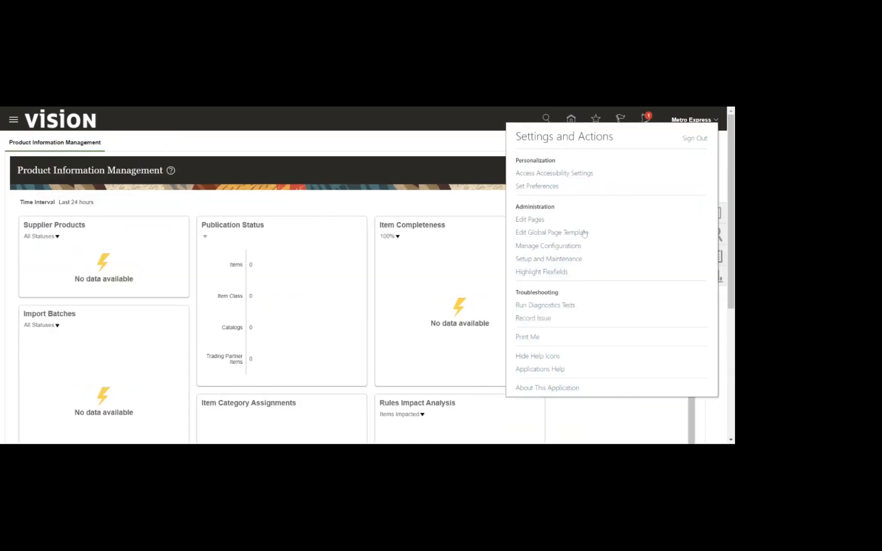
left_click(549, 260)
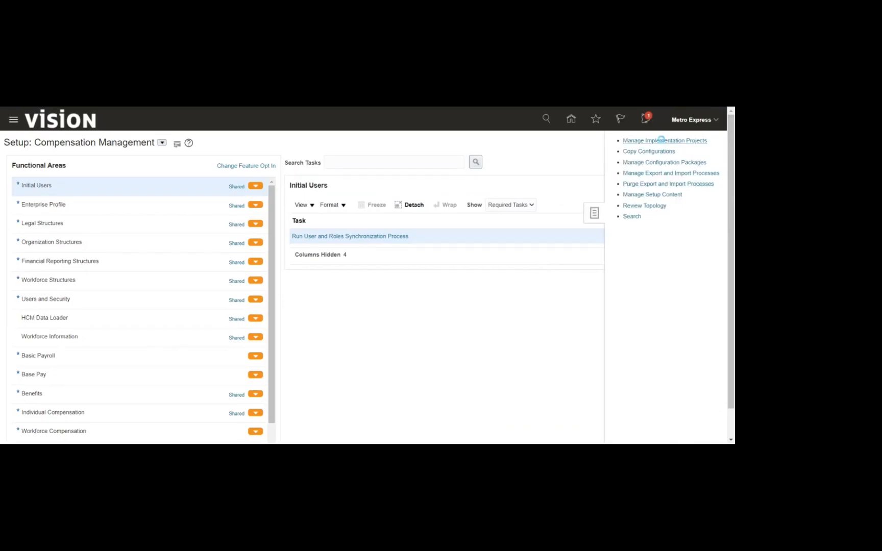
left_click(660, 140)
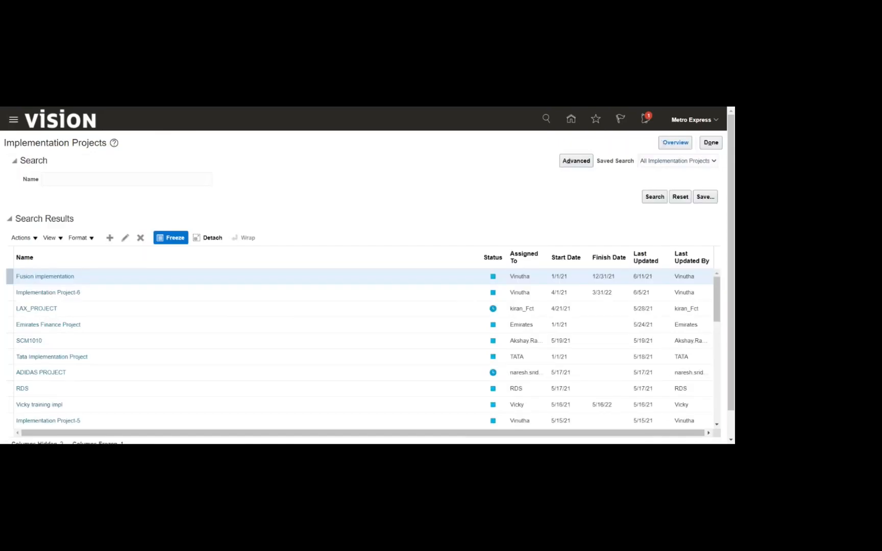
- Search the implementation projects for metro and open Metro Express Limited Implementation Project
left_click(127, 179)
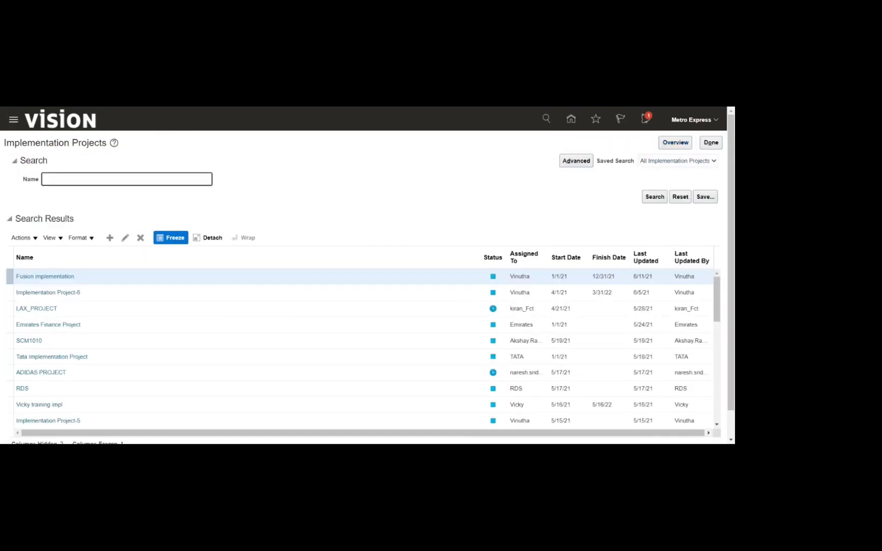
type("metro")
key("Return")
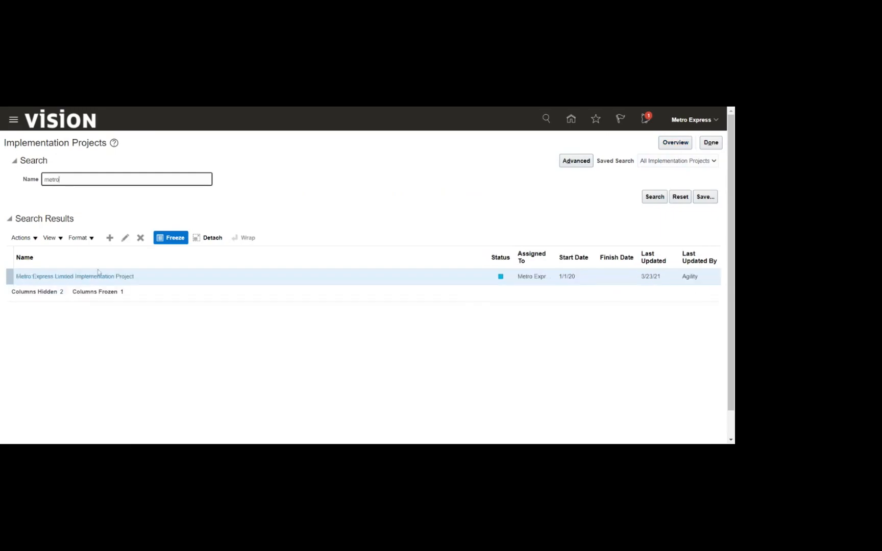
left_click(107, 276)
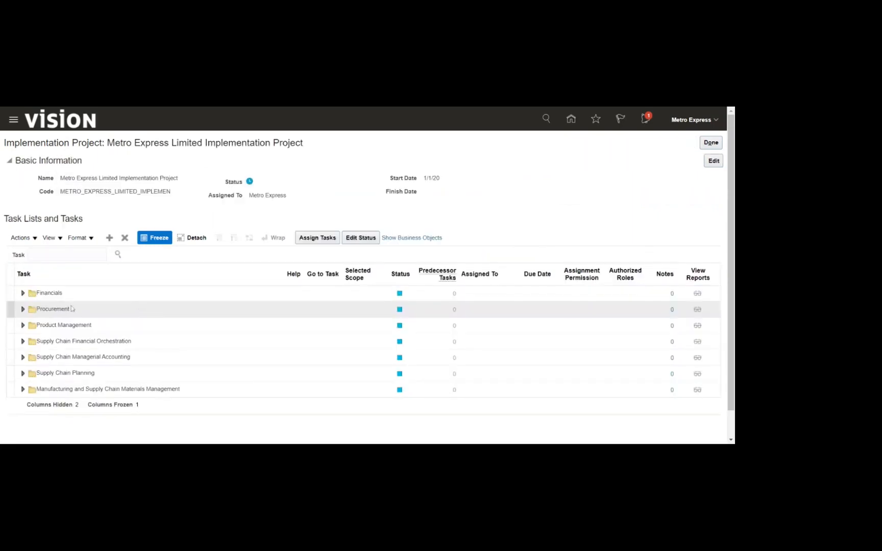
- Expand Financials through Define Common Financials Configuration and Define Tax Configuration to the Define Advanced Tax Configuration tasks
left_click(22, 293)
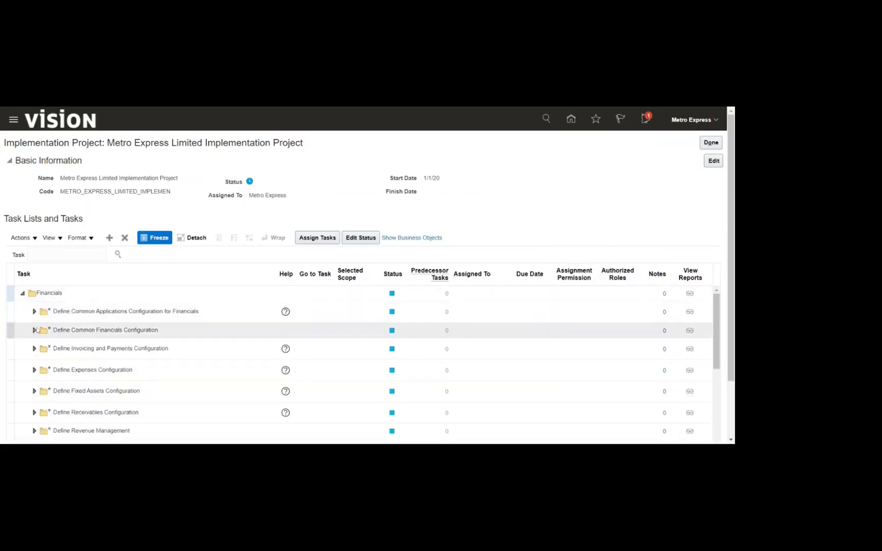
left_click(35, 333)
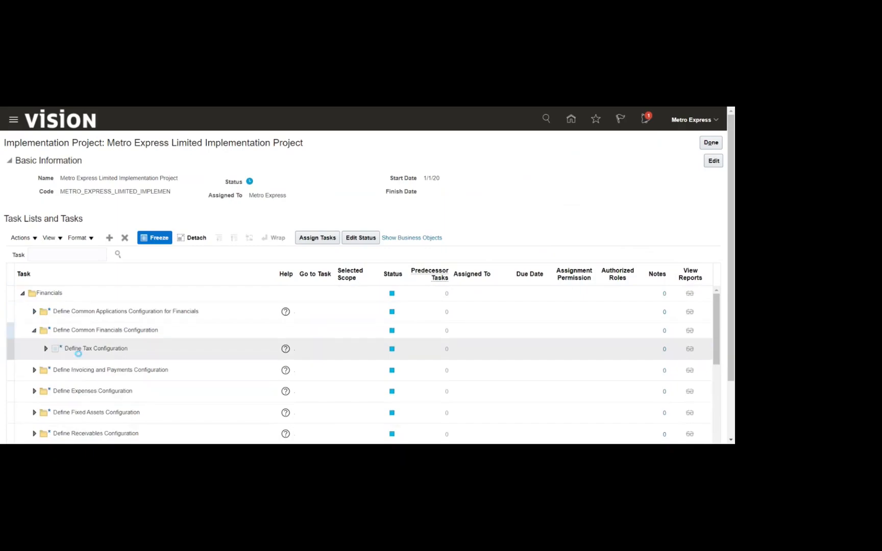
left_click(78, 353)
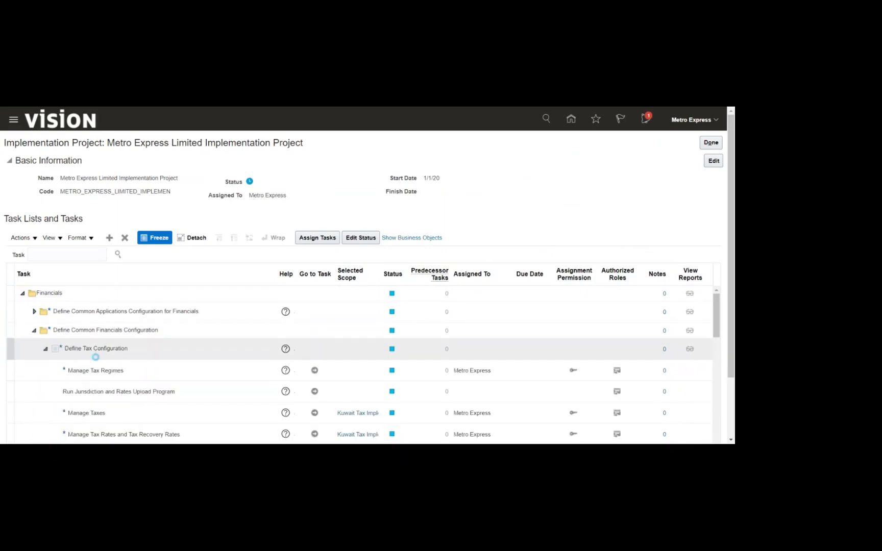
scroll(153, 347, "down", 2)
scroll(153, 321, "down", 5)
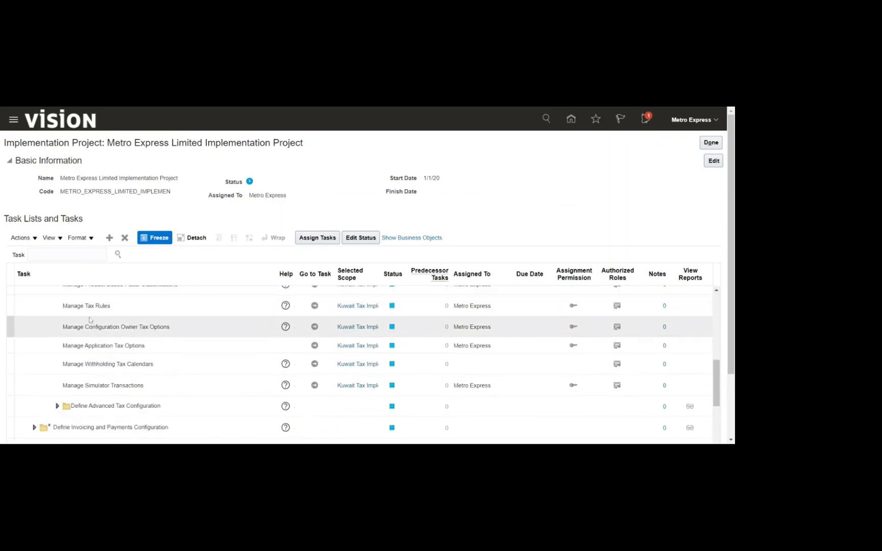
scroll(91, 320, "down", 2)
left_click(57, 346)
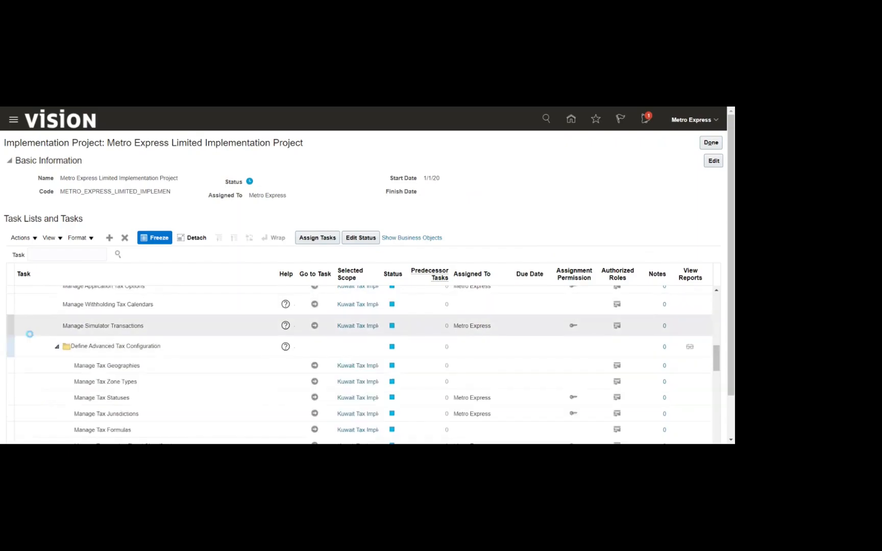
- Open the Manage Tax Determining Factor Sets task and start a new tax determining factor set
scroll(150, 381, "down", 2)
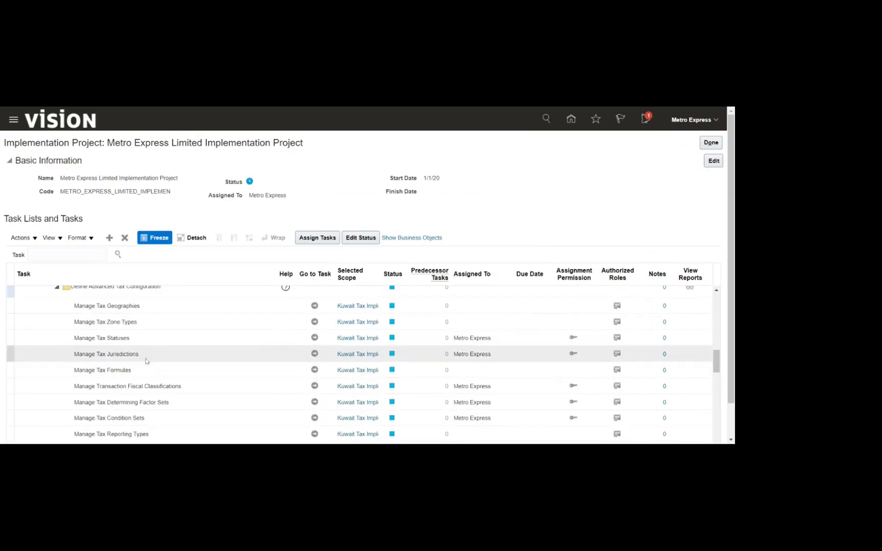
scroll(145, 361, "down", 2)
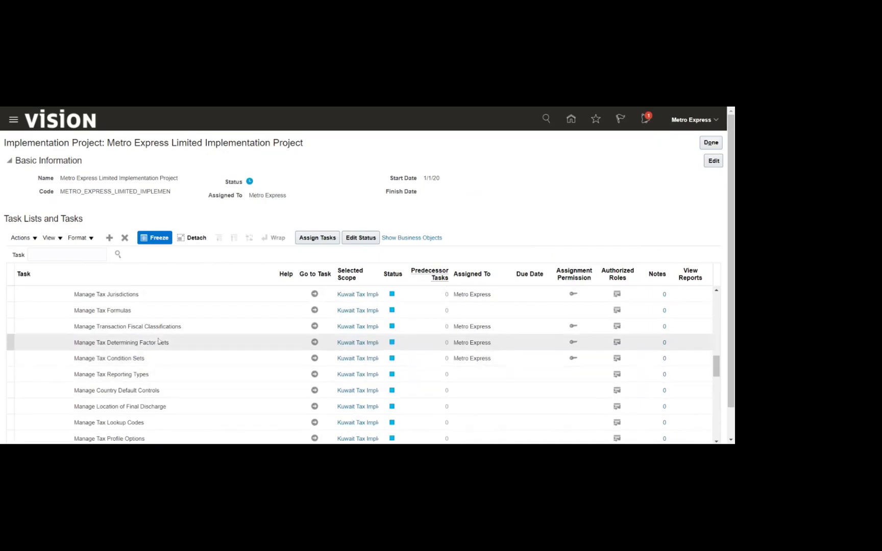
left_click(184, 343)
left_click(312, 343)
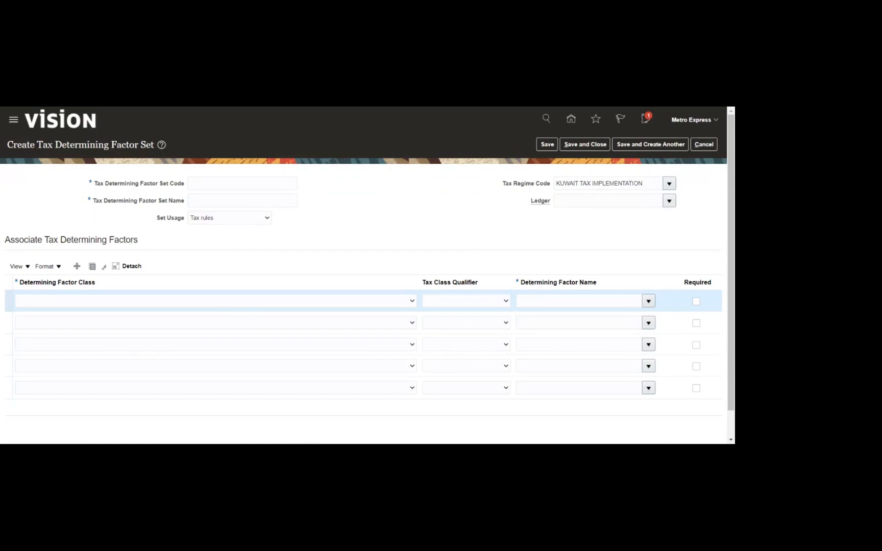
- Associate a determining factor with class Product noninventory linked, name Product Category and tax class qualifier Level 1
left_click(421, 320)
left_click(647, 300)
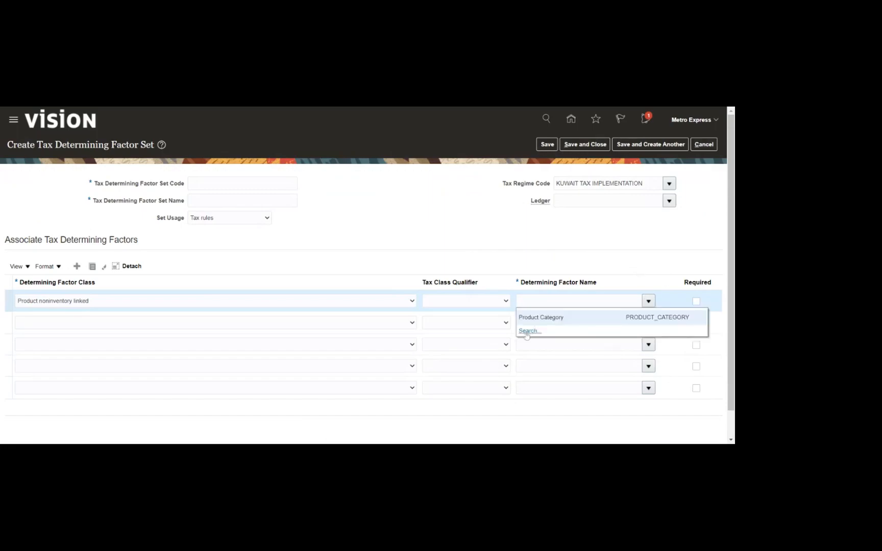
left_click(561, 318)
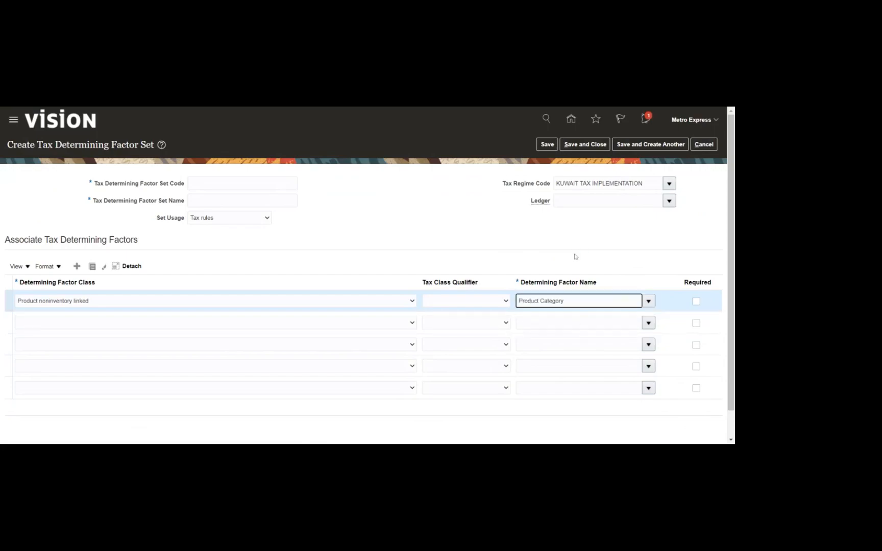
left_click(488, 305)
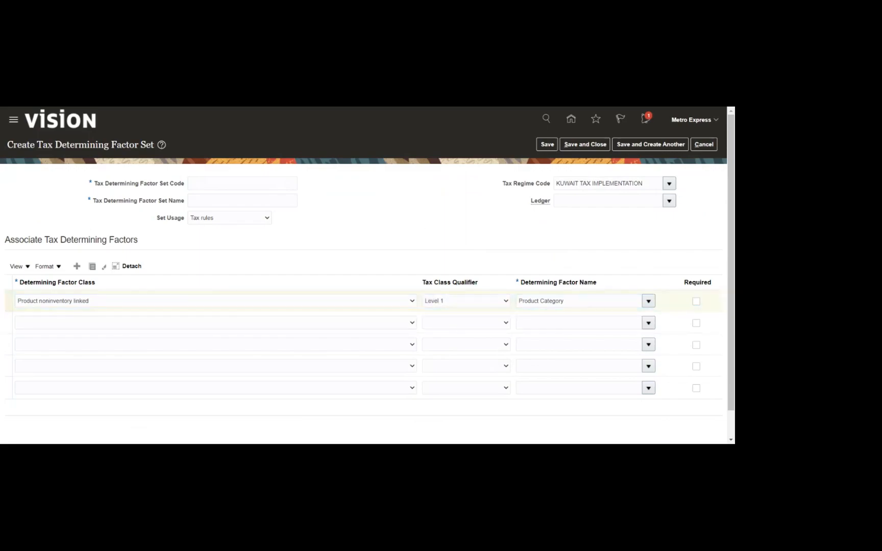
- Enter Metro_INV_CLASS as both the code and the name of the tax determining factor set
left_click(220, 183)
type("M")
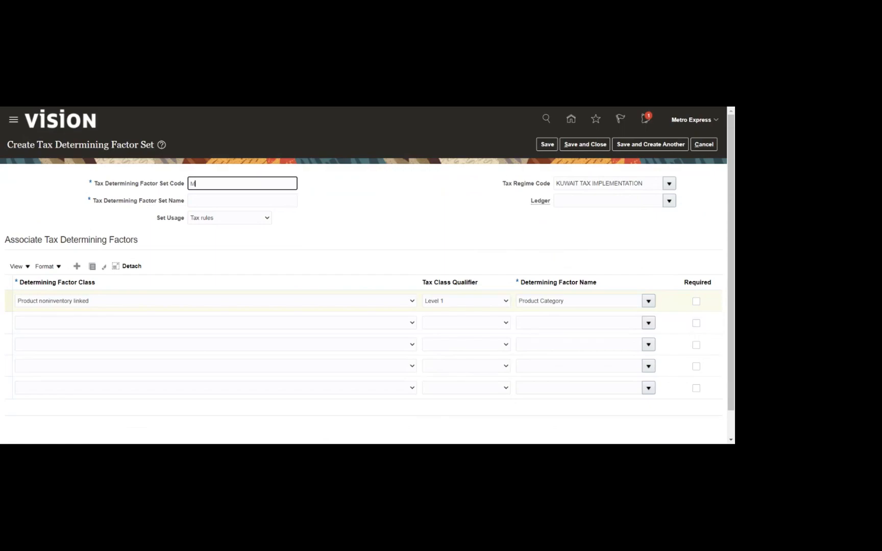
type("etro_INV_CLASS")
key("ctrl+a")
key("ctrl+c")
left_click(242, 201)
key("ctrl+v")
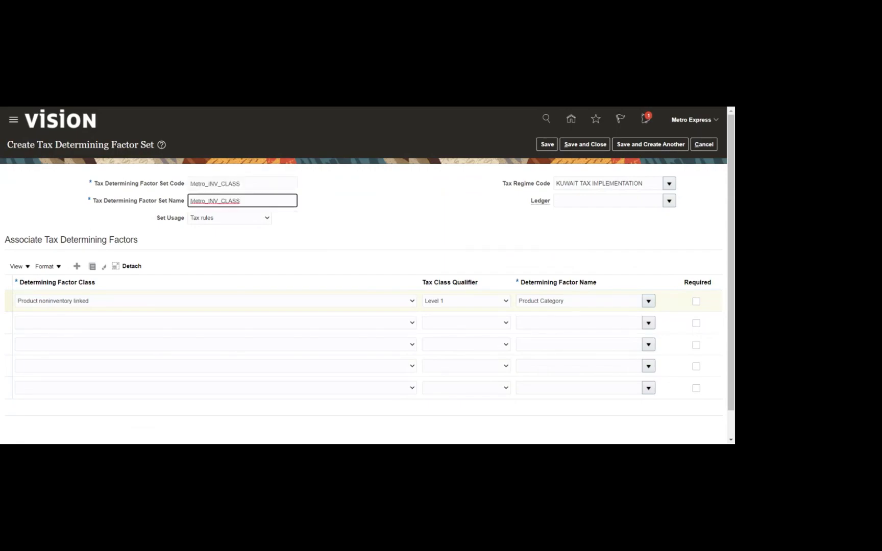
left_click(416, 223)
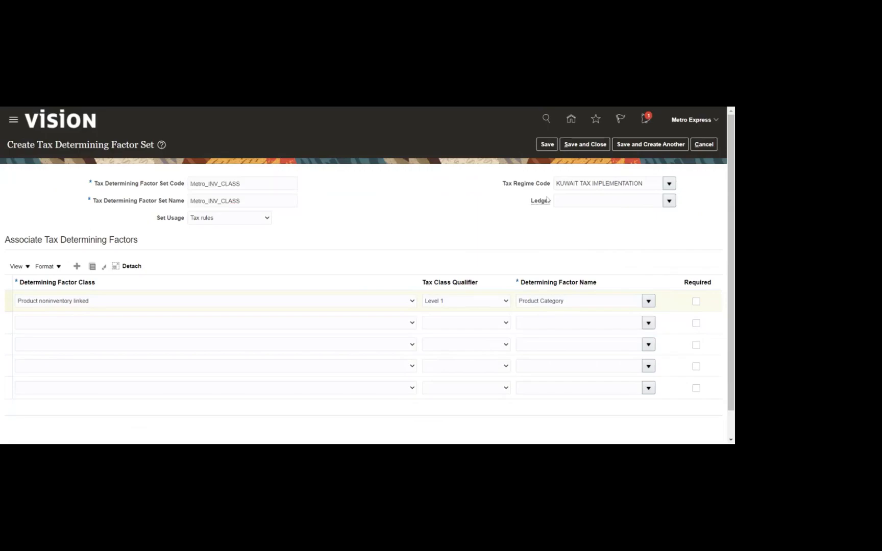
- Set the factor set's tax regime code to GMC VAT REGIME and its ledger to Metro Express Mauritius PL
double_click(567, 183)
key("ctrl+a")
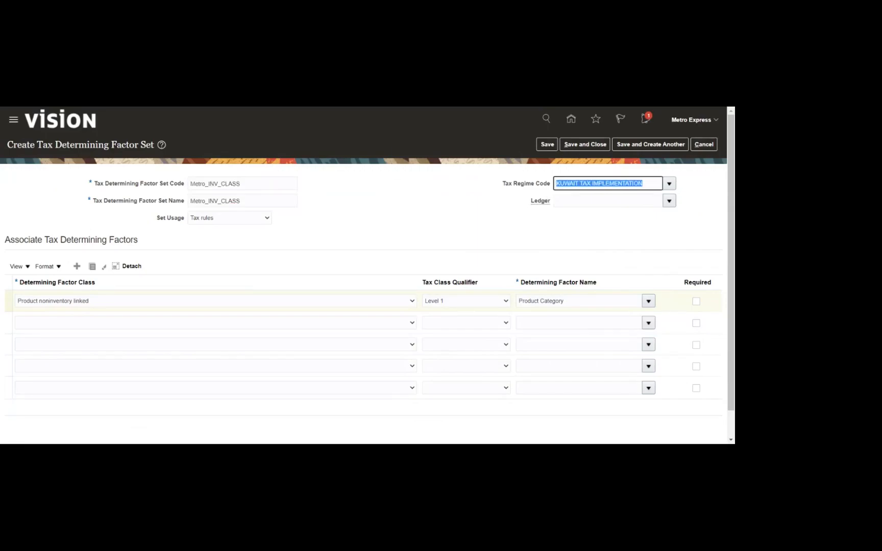
type("g")
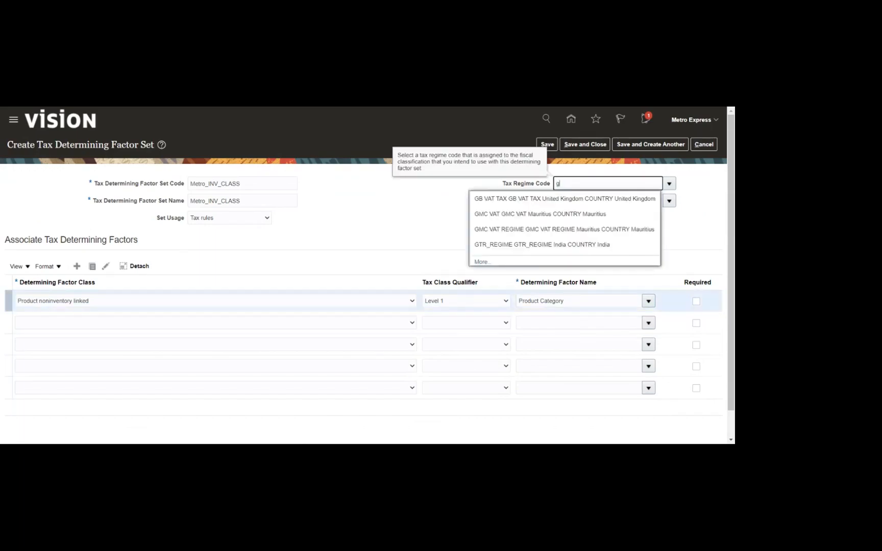
type("m")
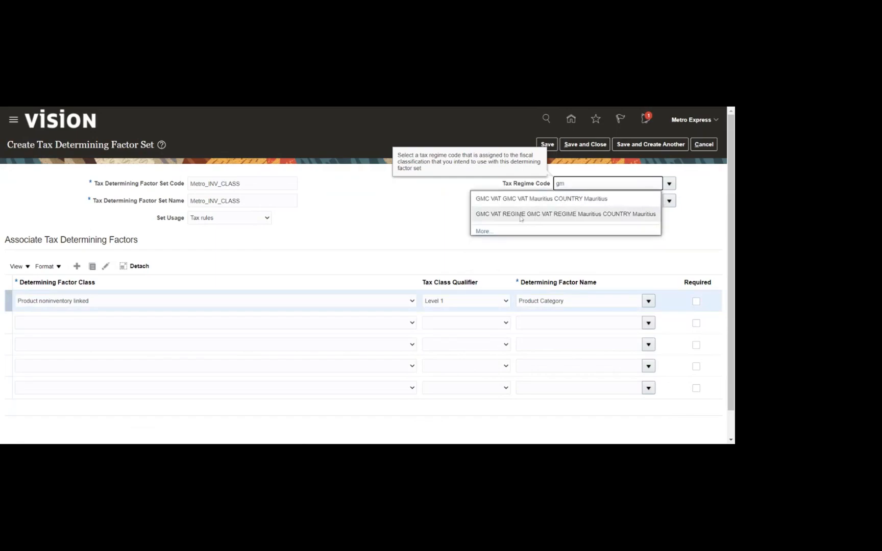
left_click(520, 214)
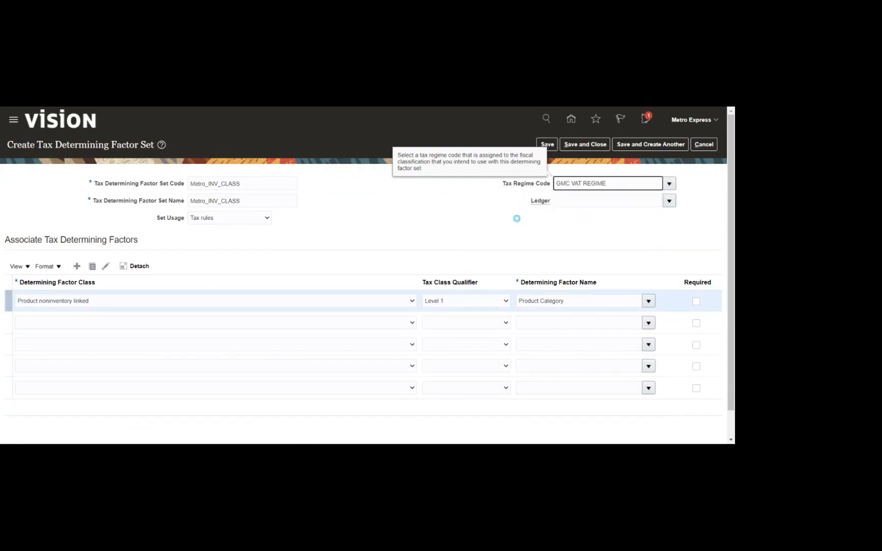
left_click(607, 201)
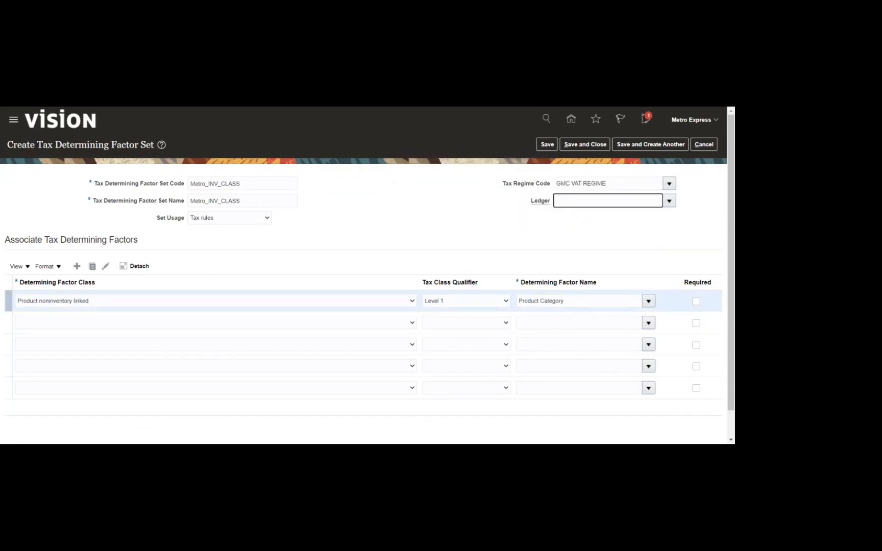
type("metr")
key("Tab")
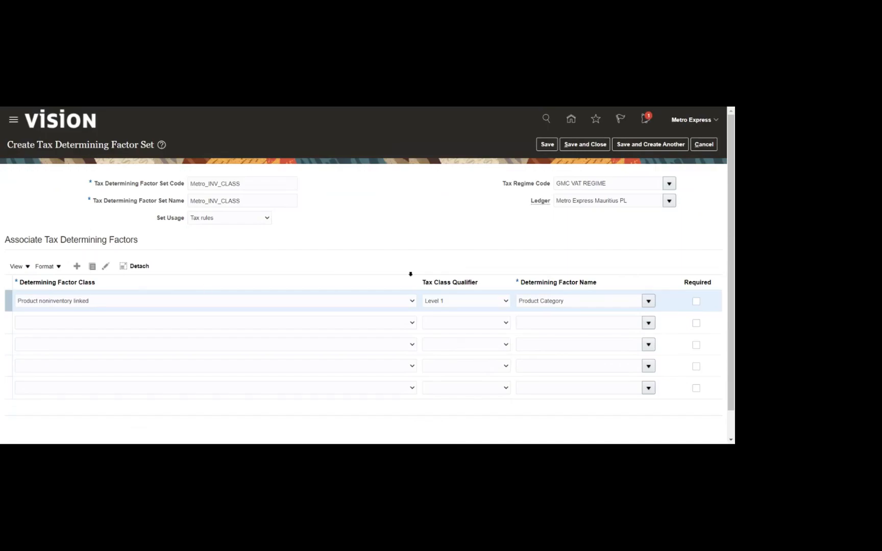
- Save and close the Metro_INV_CLASS factor set and return to the implementation project
left_click(544, 145)
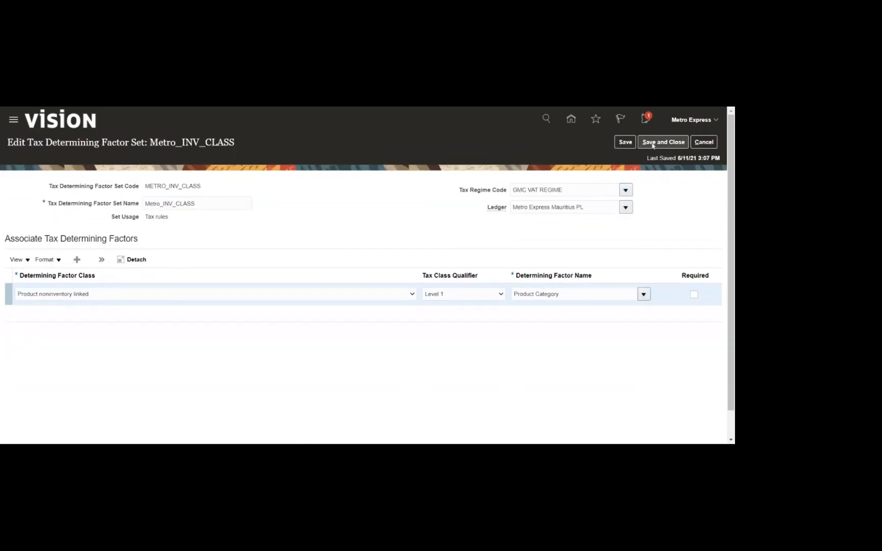
left_click(653, 145)
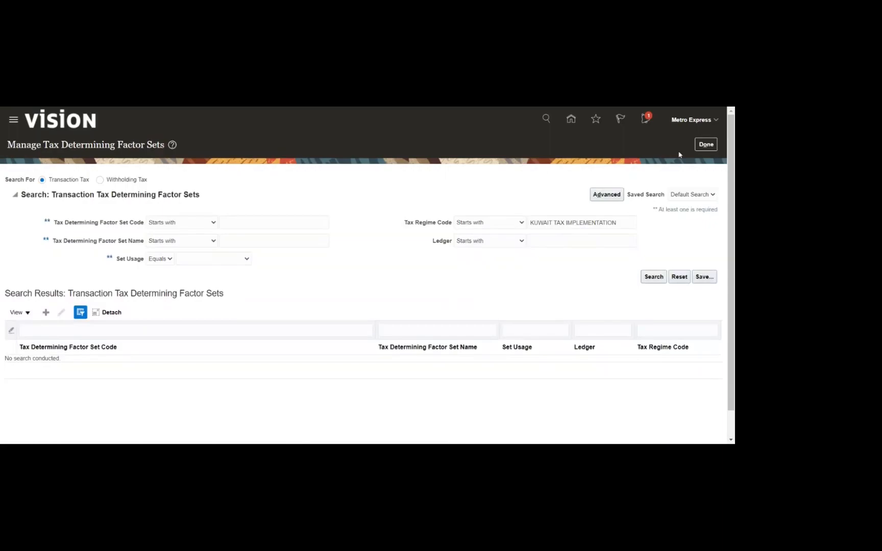
left_click(709, 146)
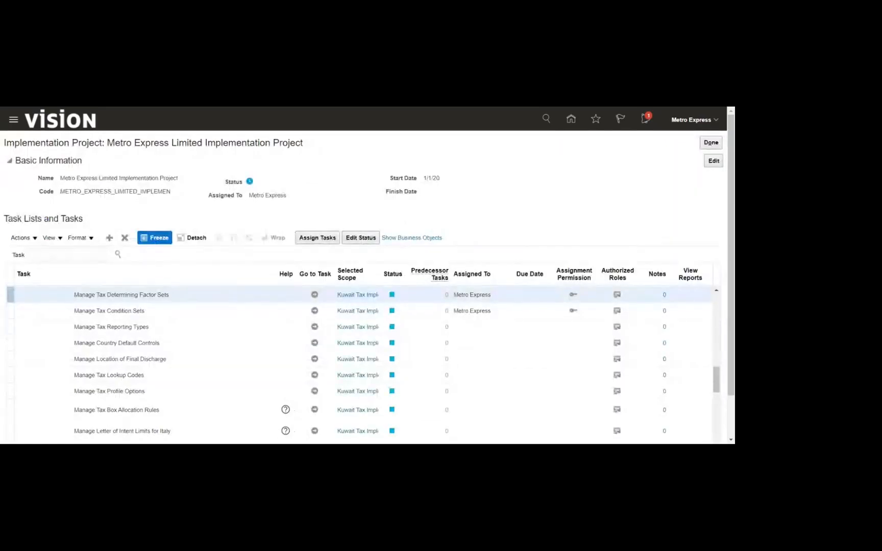
- Start a new tax condition set from Manage Tax Condition Sets with Metro_ITEM_CLASS as its code and name
left_click(179, 313)
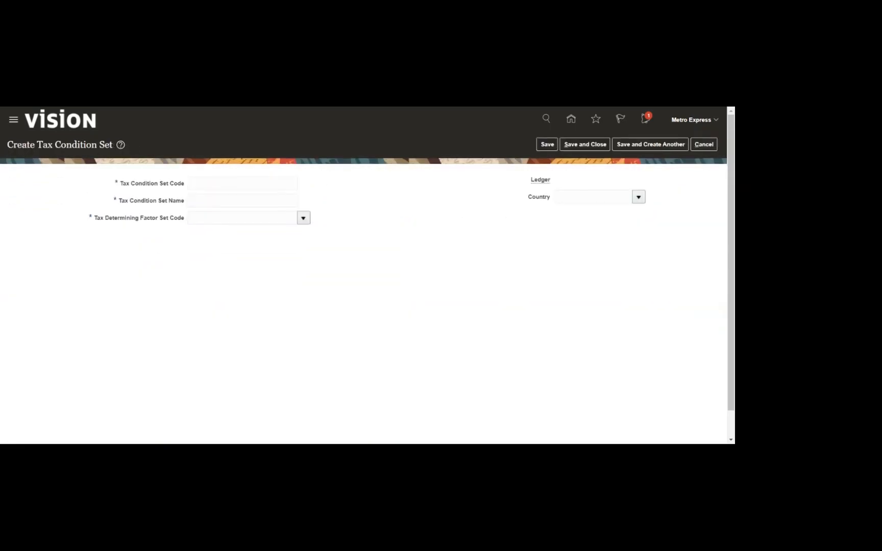
type("Me")
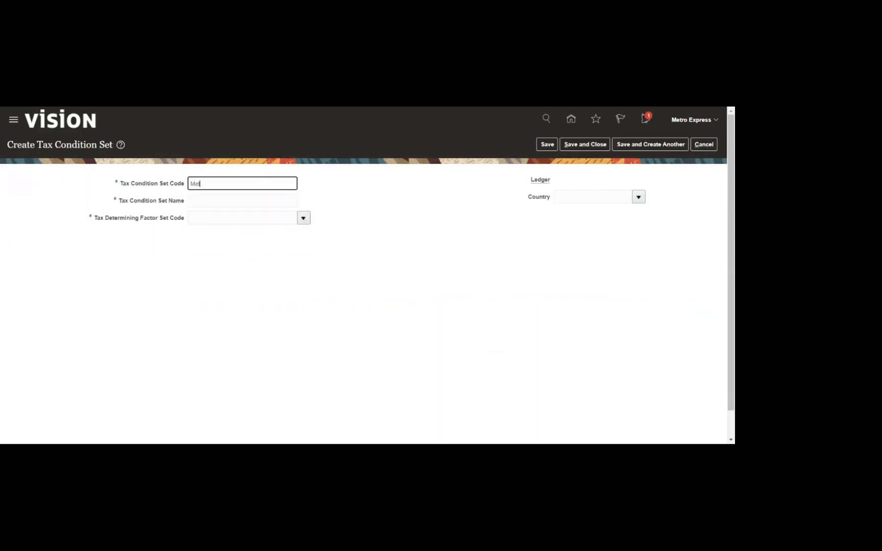
type("tro_ITEM_CLASS")
key("ctrl+a")
key("ctrl+c")
key("Tab")
key("ctrl+v")
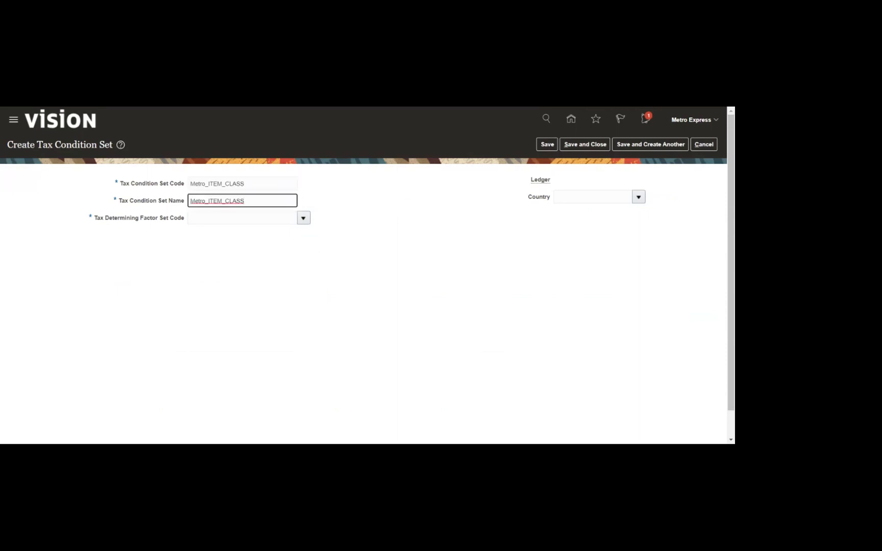
- Assign METRO_INV_CLASS as the tax condition set's tax determining factor set code
key("Tab")
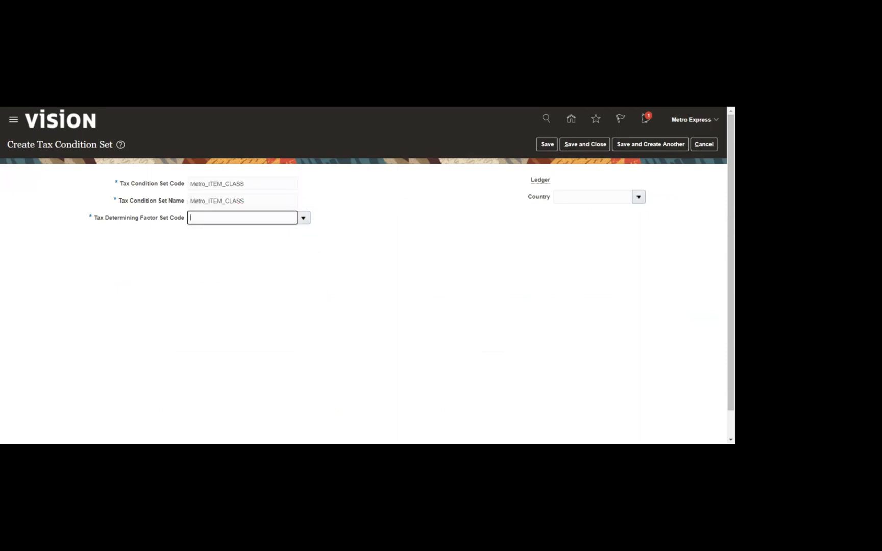
type("MET")
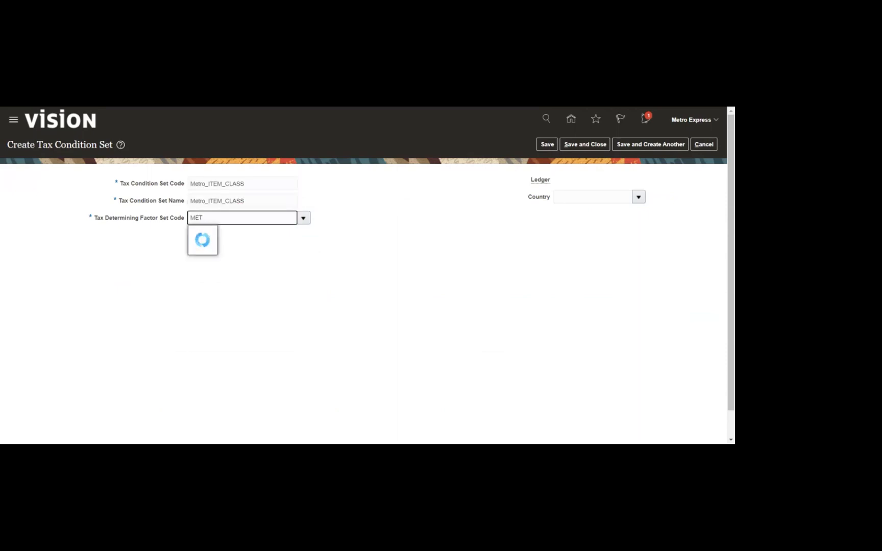
left_click(224, 235)
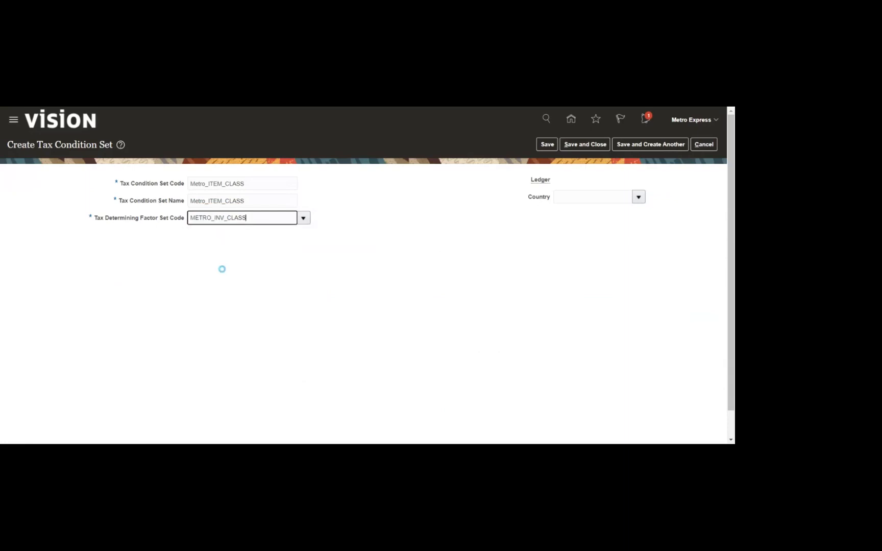
left_click(272, 242)
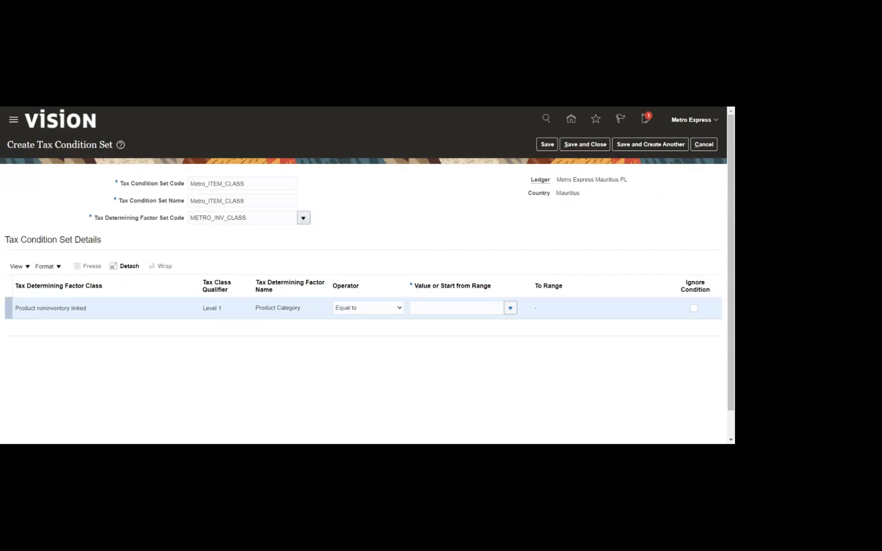
- Check the values offered for the Product Category condition, cancel the tax condition set and return to the implementation project
left_click(509, 308)
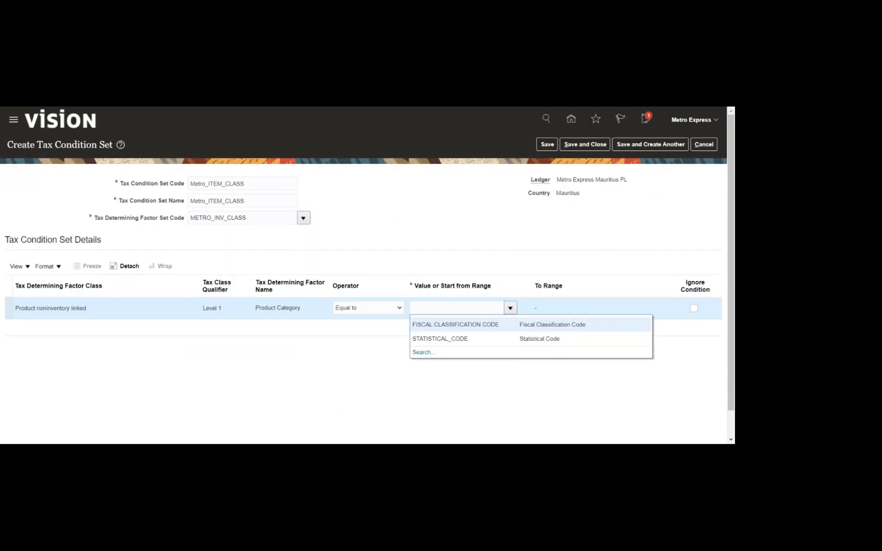
left_click(36, 316)
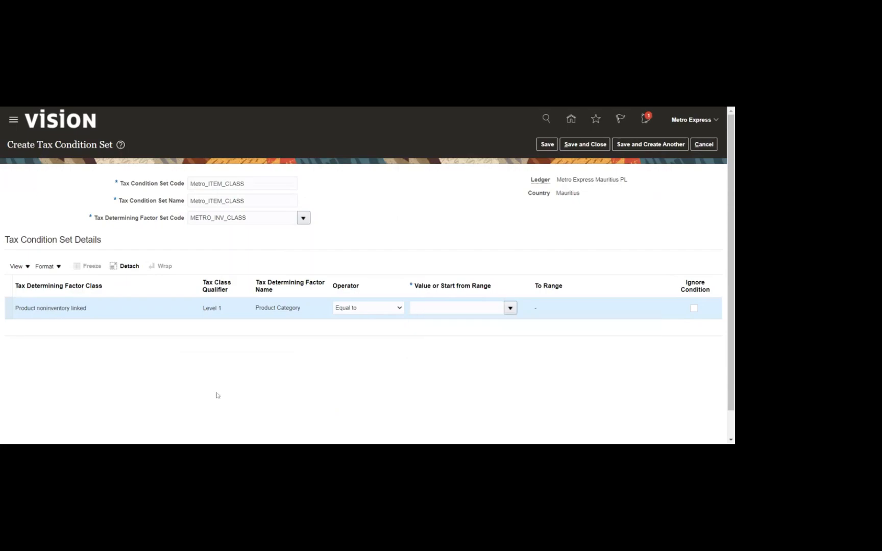
left_click(704, 146)
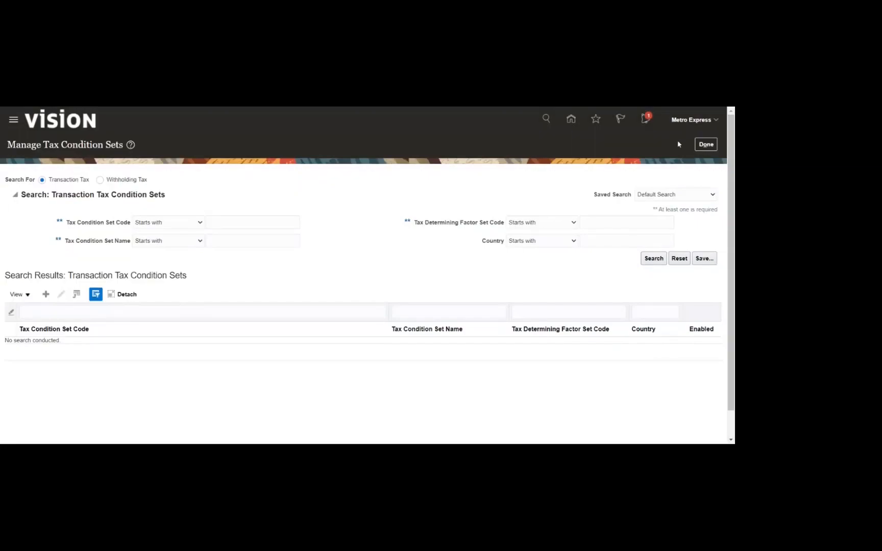
left_click(706, 144)
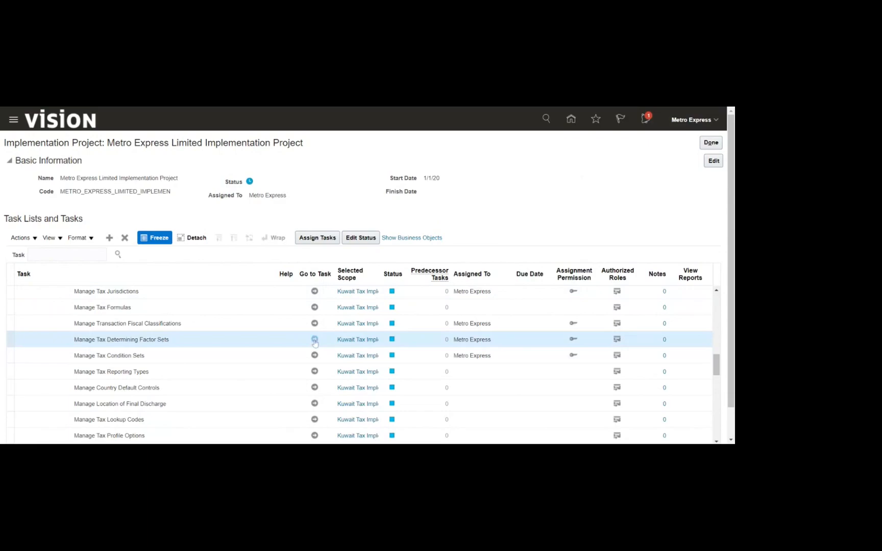
- Start a new tax determining factor set from Manage Tax Determining Factor Sets with METRO_ITM_CLASS as its code and name
left_click(314, 340)
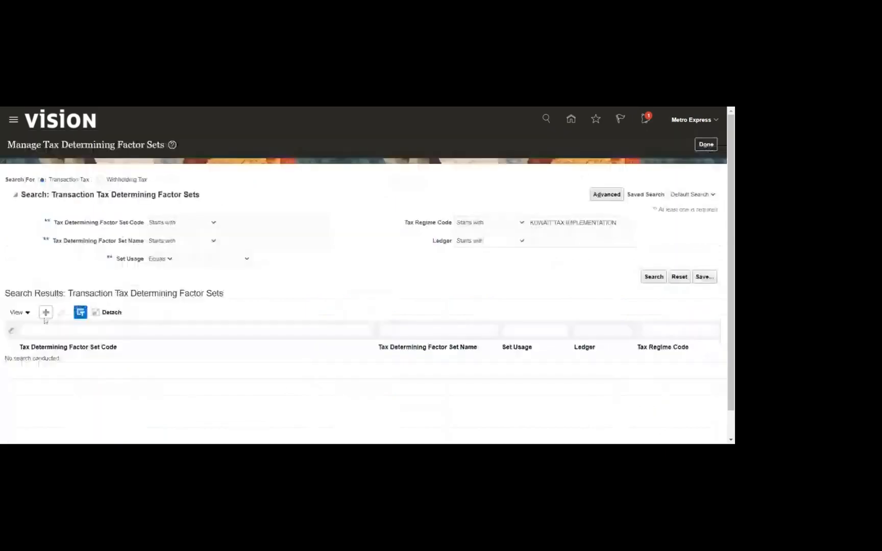
left_click(45, 313)
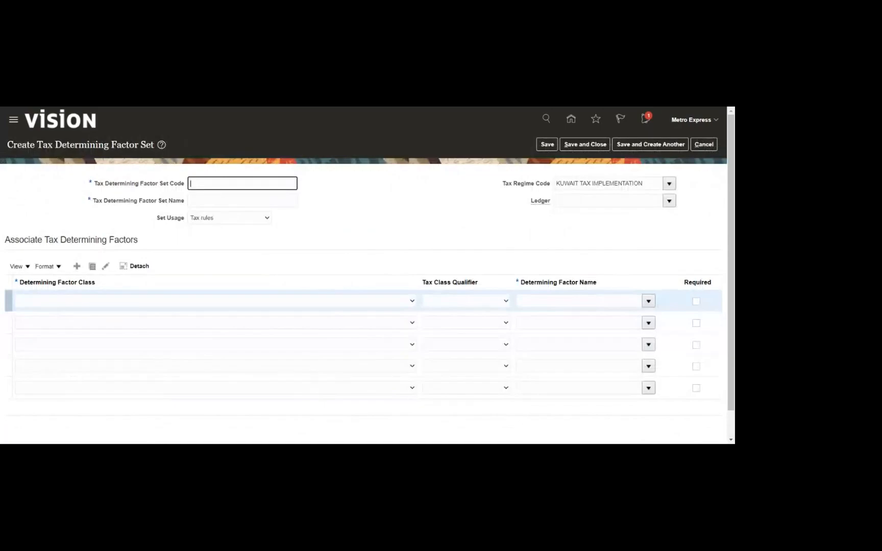
type("m")
key("BackSpace")
type("METRO_ITM_CLASS")
key("ctrl+a")
key("ctrl+c")
left_click(242, 201)
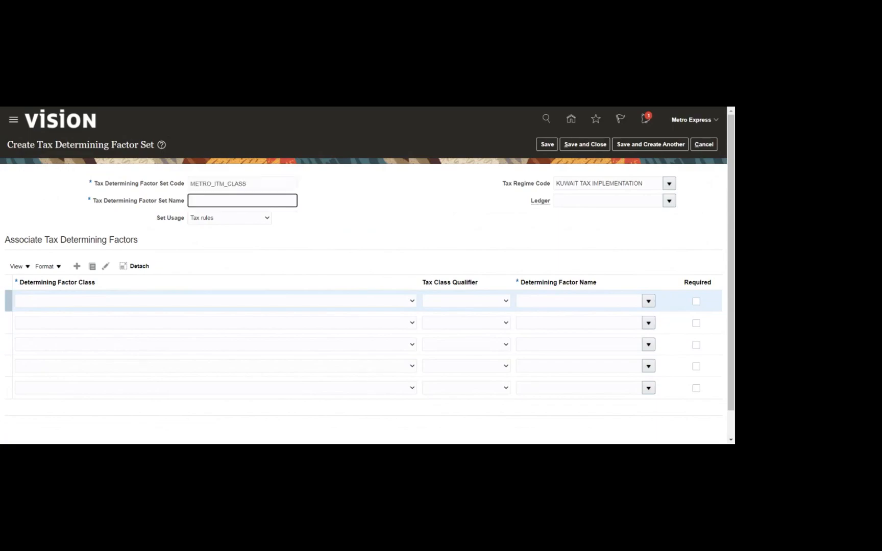
key("ctrl+v")
- Set the factor set's tax regime code to GMC VAT REGIME and its ledger to Metro Express Mauritius PL
double_click(567, 183)
key("ctrl+a")
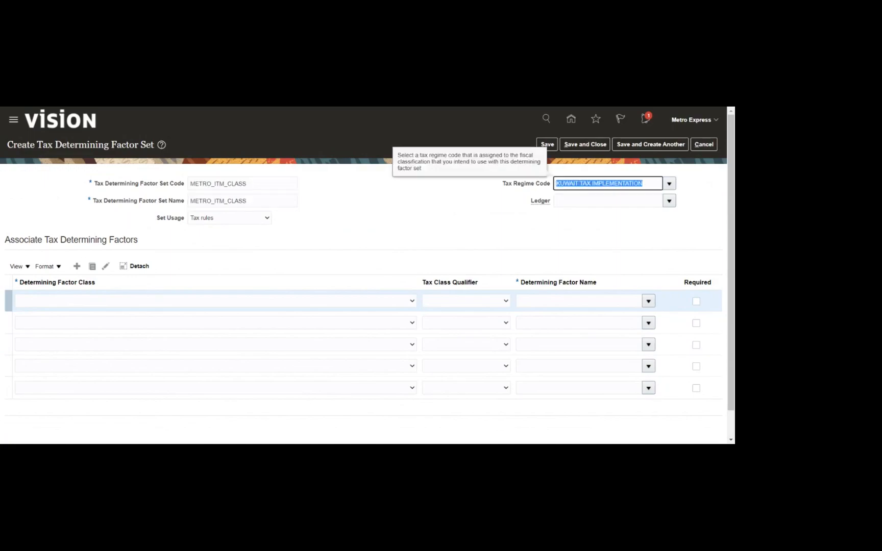
type("G")
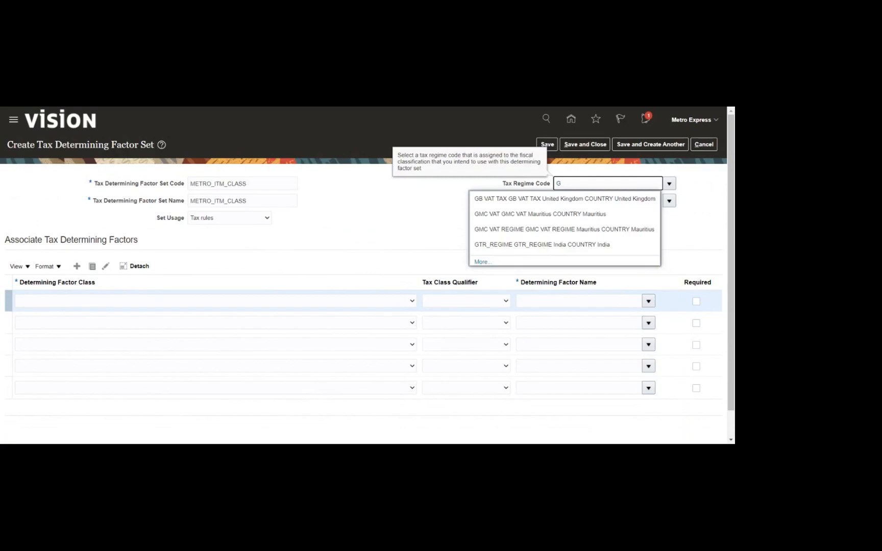
type("M")
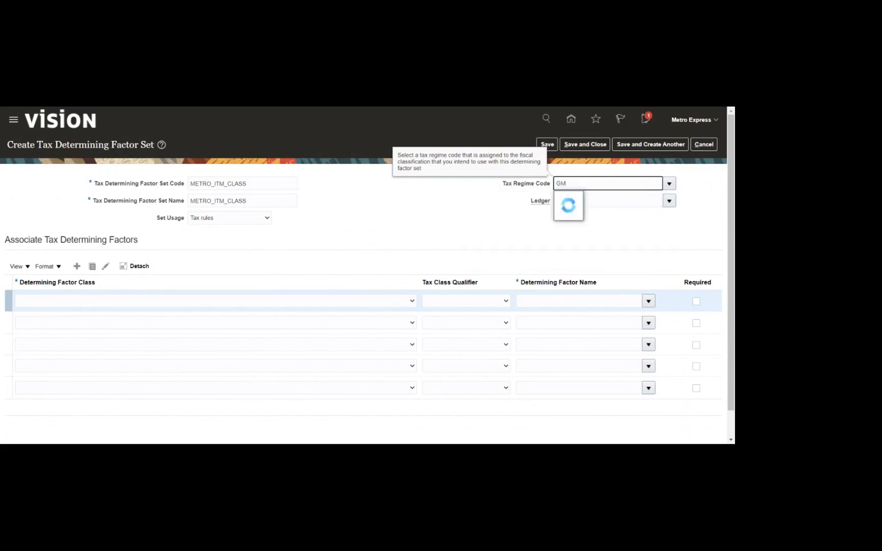
left_click(567, 215)
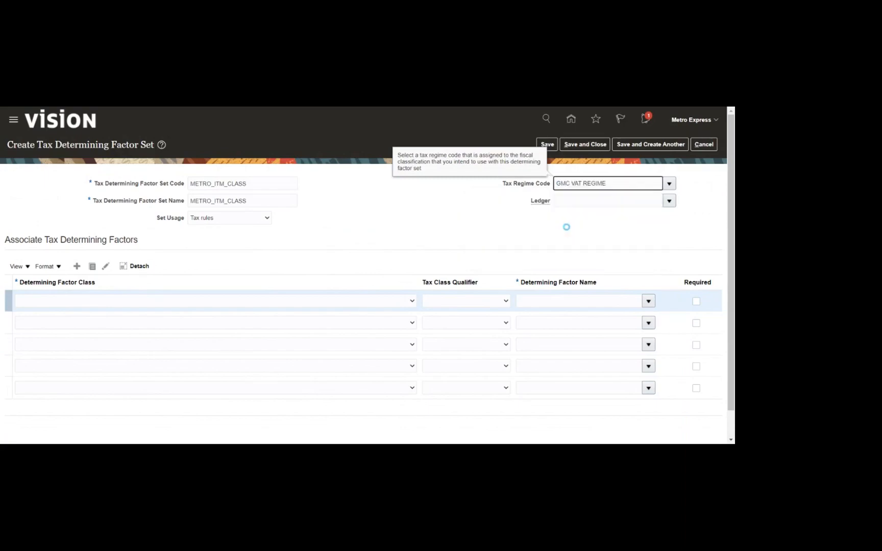
key("Tab")
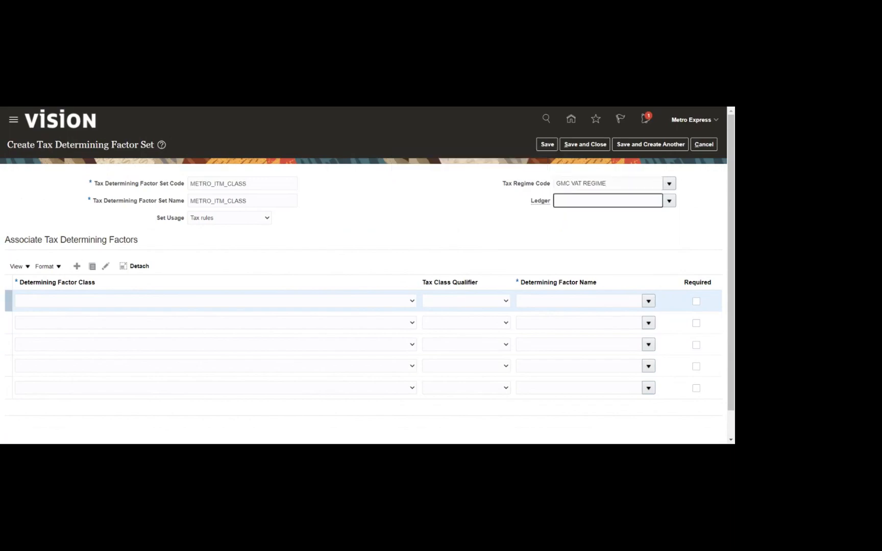
type("METR")
key("Tab")
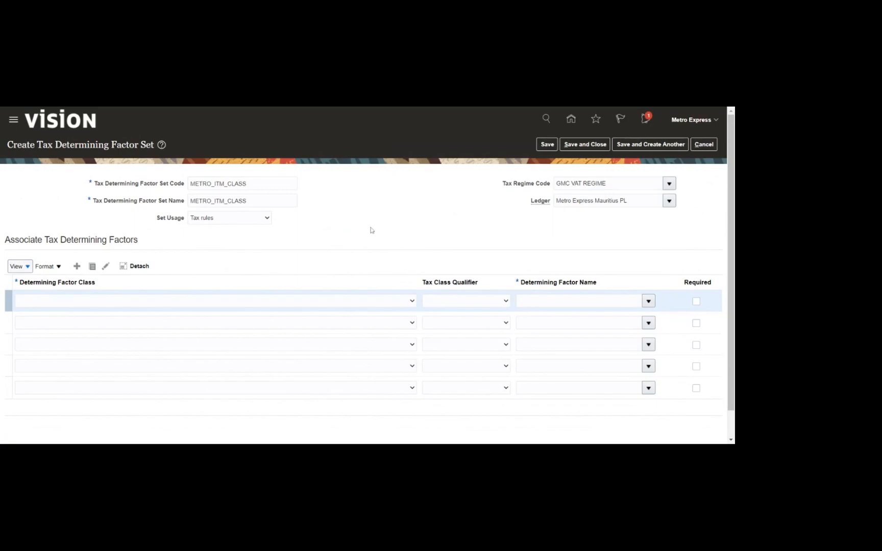
- Associate the Product inventory linked class with determining factor USER_ITEM_TYPE, save the factor set and return to the implementation project
left_click(179, 298)
left_click(340, 300)
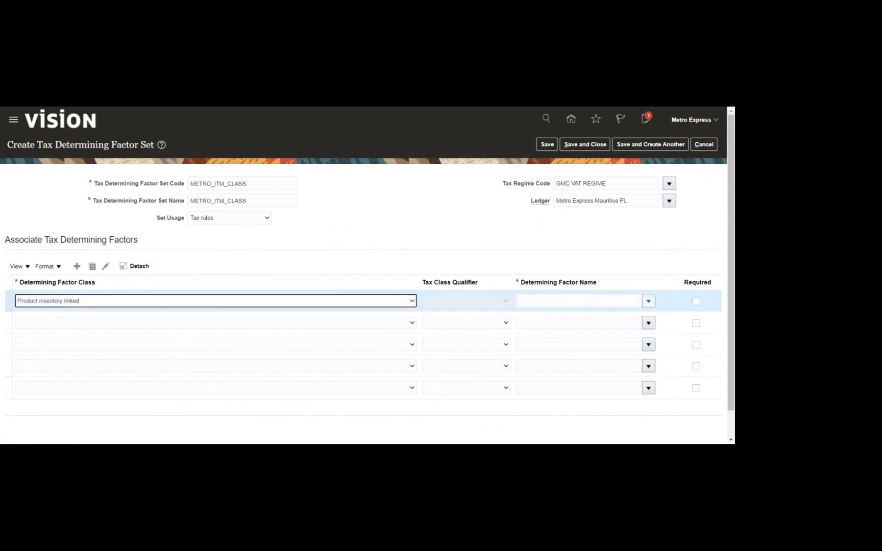
left_click(542, 300)
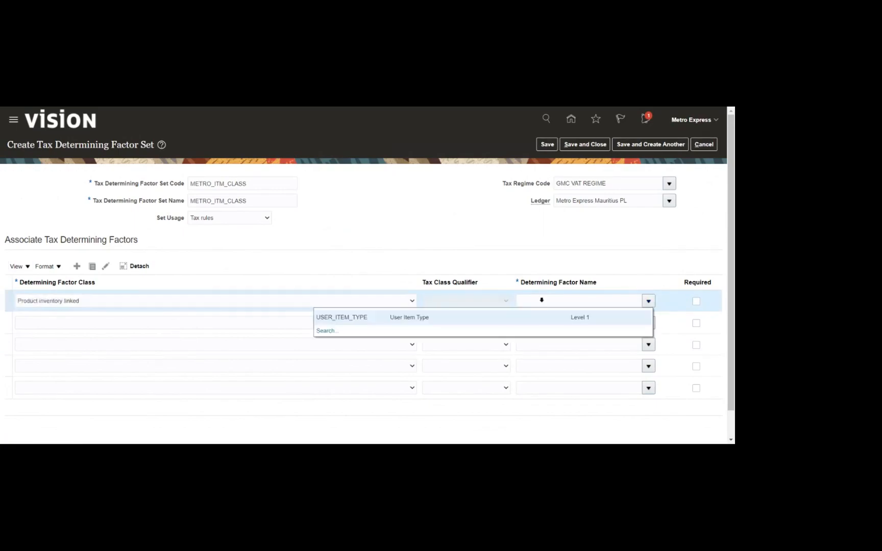
left_click(425, 318)
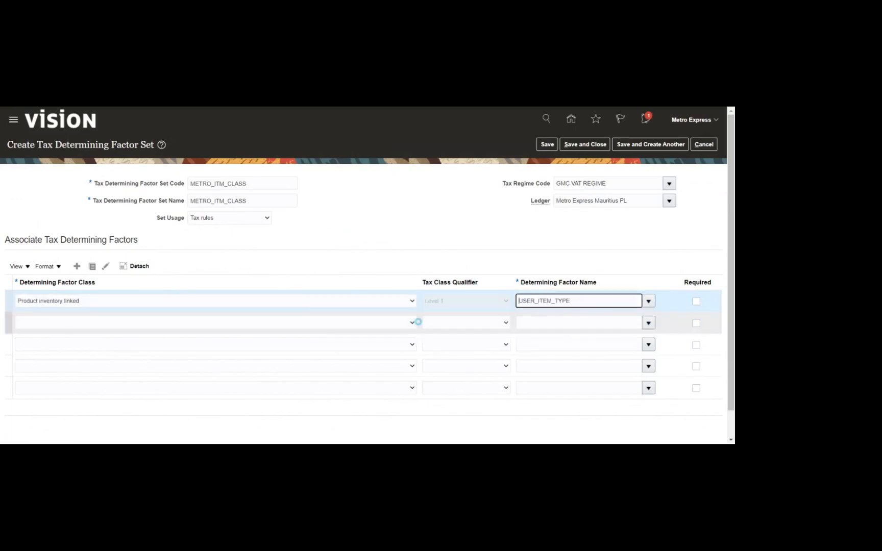
left_click(422, 247)
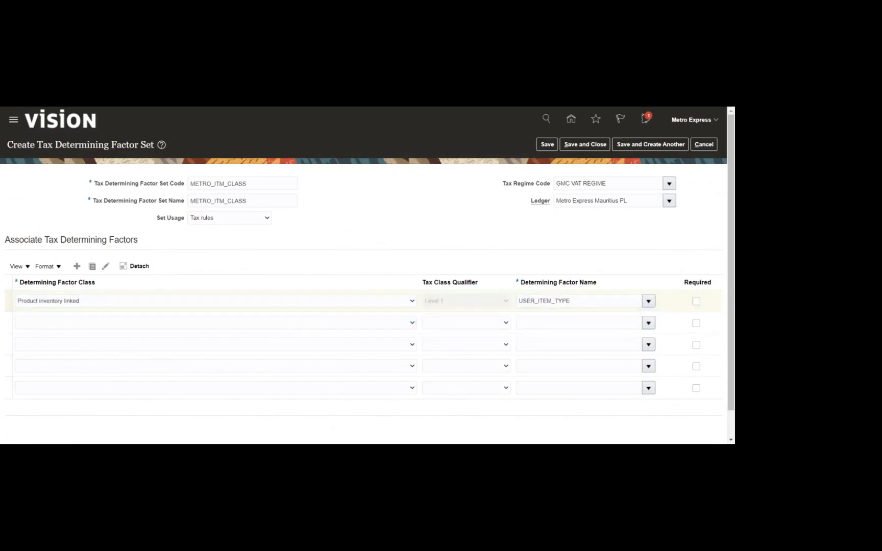
left_click(547, 144)
left_click(663, 144)
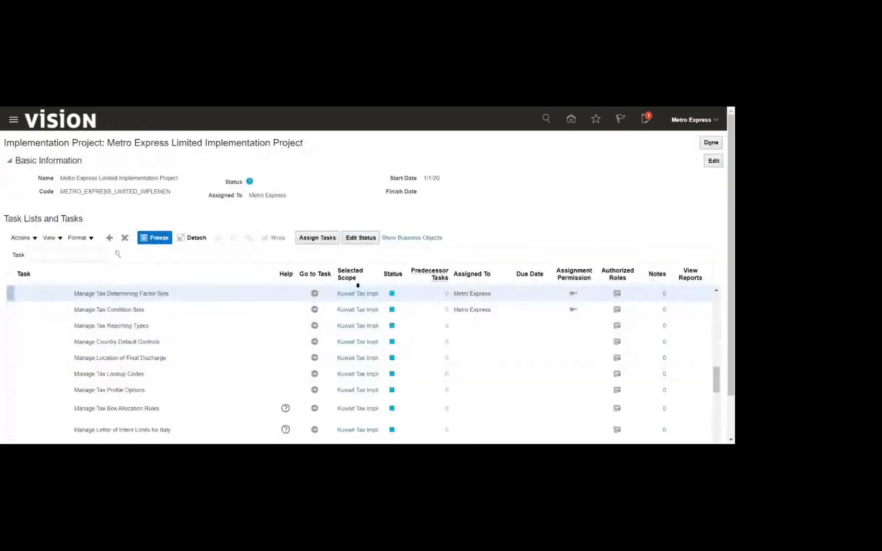
- Start a new tax condition set from Manage Tax Condition Sets with METRO_ITM_CLASS as its code, name and tax determining factor set code
left_click(298, 312)
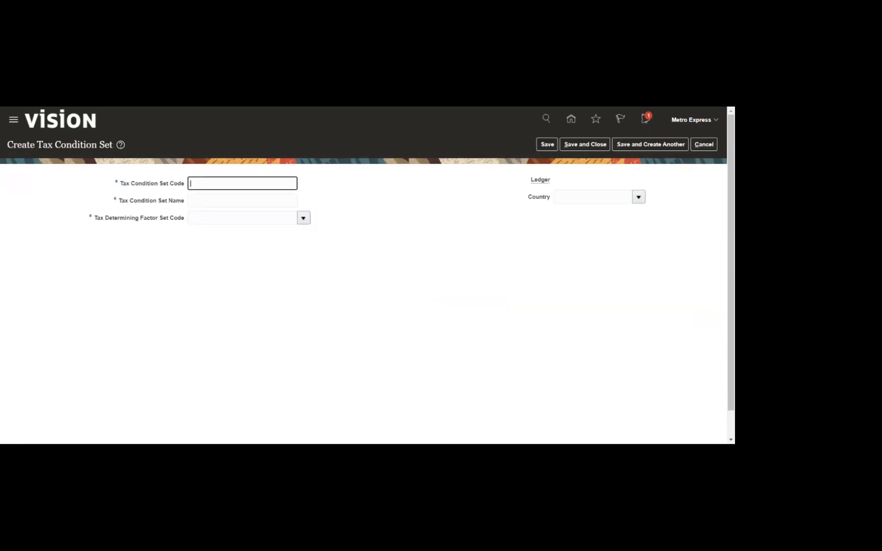
type("METRO_ITM_CLASS")
key("ctrl+a")
key("ctrl+c")
key("Tab")
key("ctrl+v")
key("Tab")
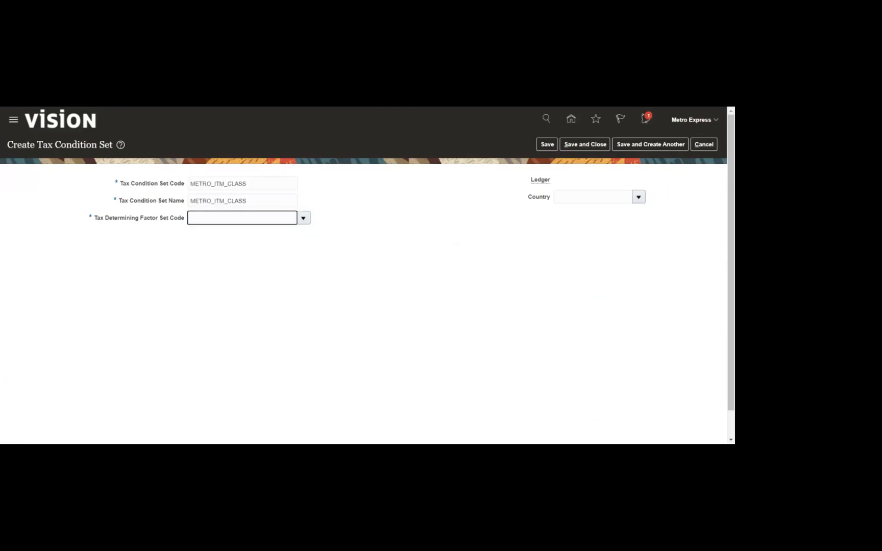
type("METR")
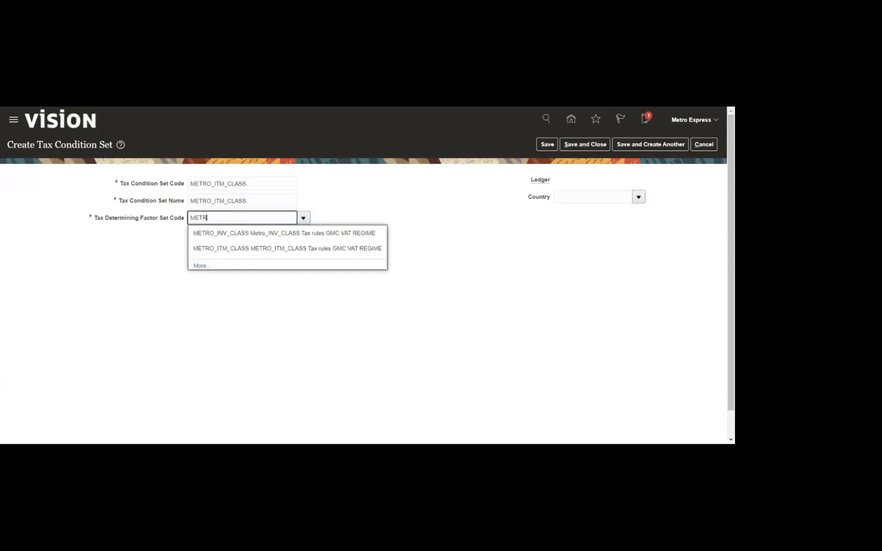
left_click(245, 253)
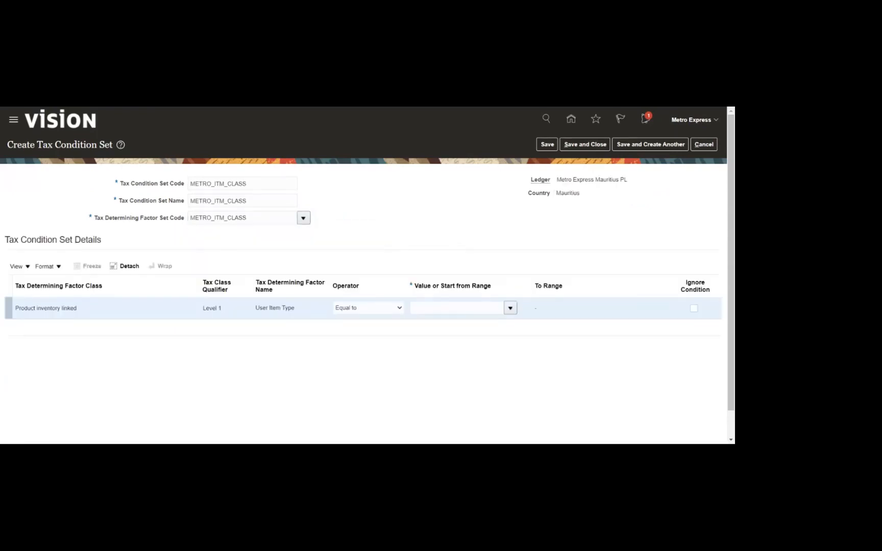
- Search the lookup values for the User Item Type condition and set its value to SER (Services)
left_click(505, 307)
scroll(476, 216, "down", 3)
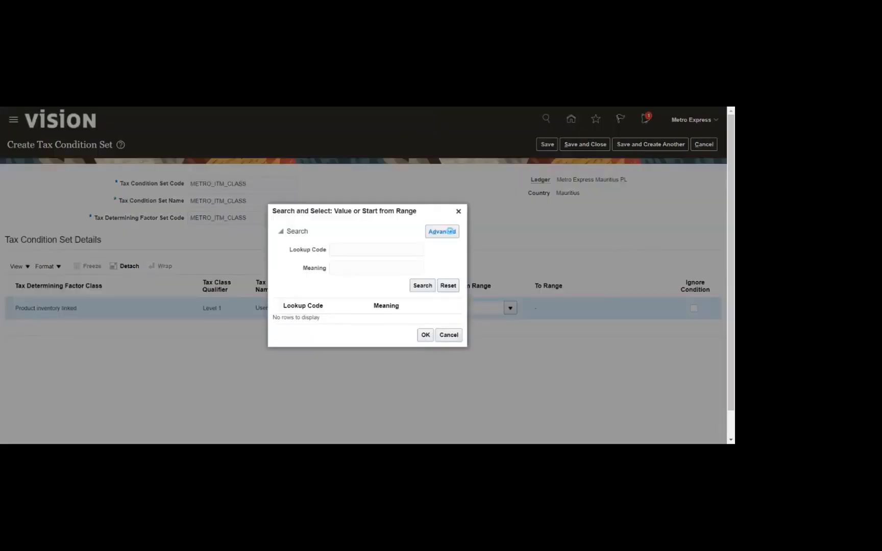
left_click(418, 289)
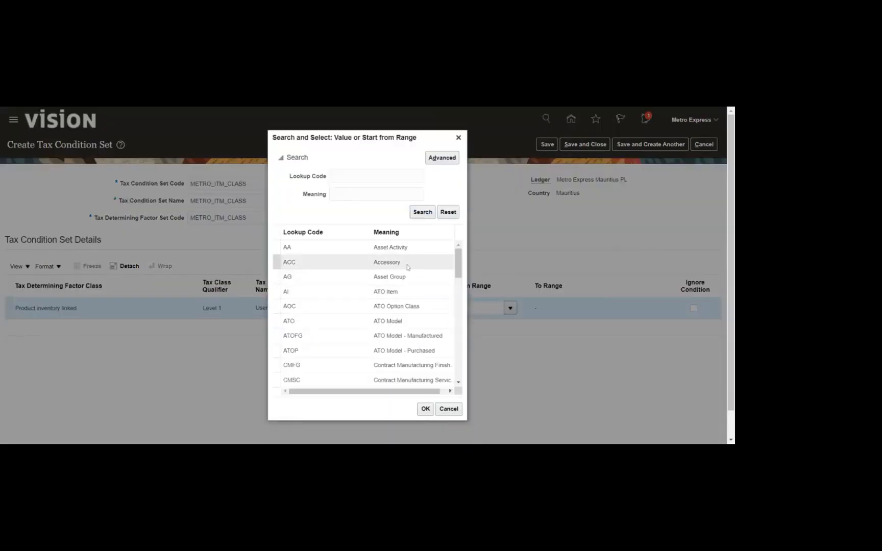
scroll(407, 267, "down", 3)
scroll(405, 292, "down", 2)
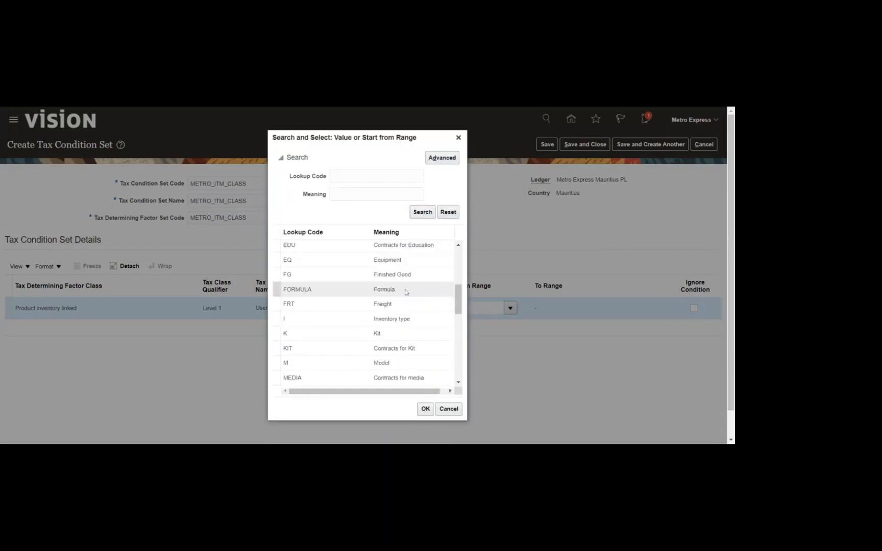
scroll(406, 292, "down", 4)
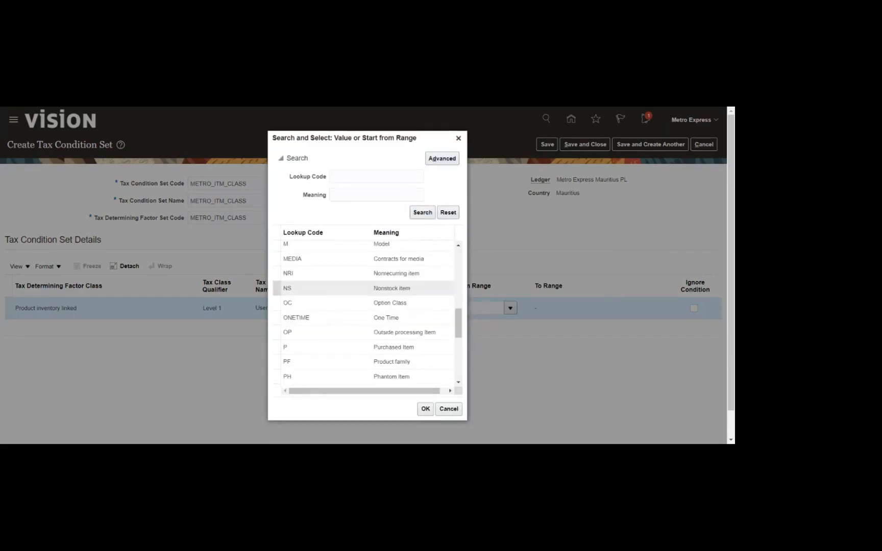
scroll(404, 293, "down", 5)
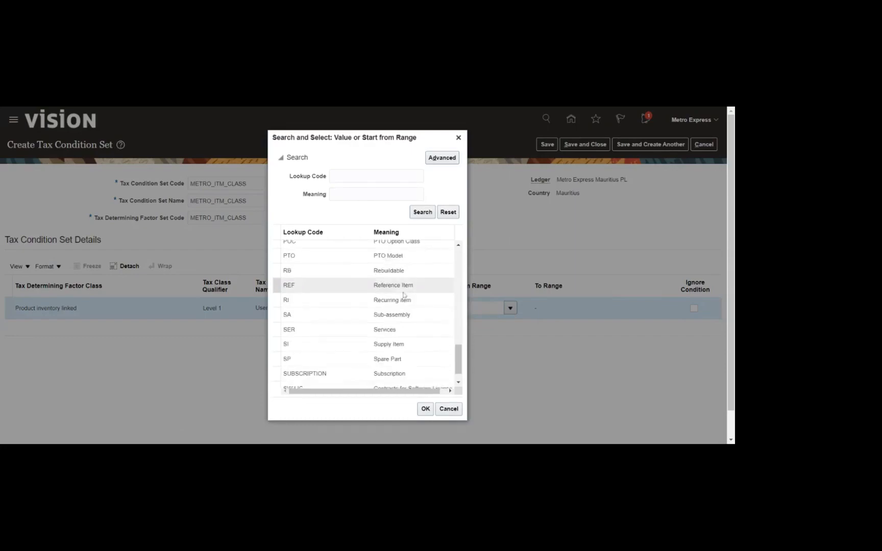
scroll(403, 295, "down", 3)
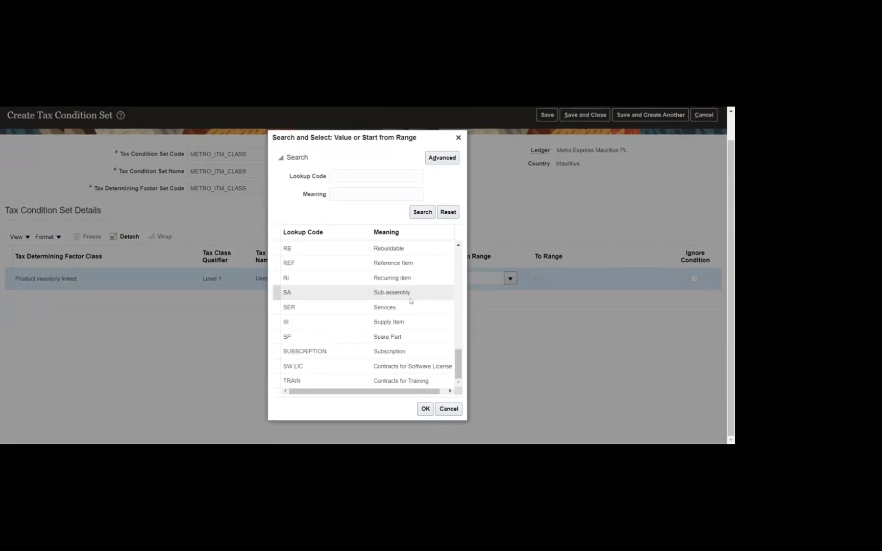
left_click(410, 307)
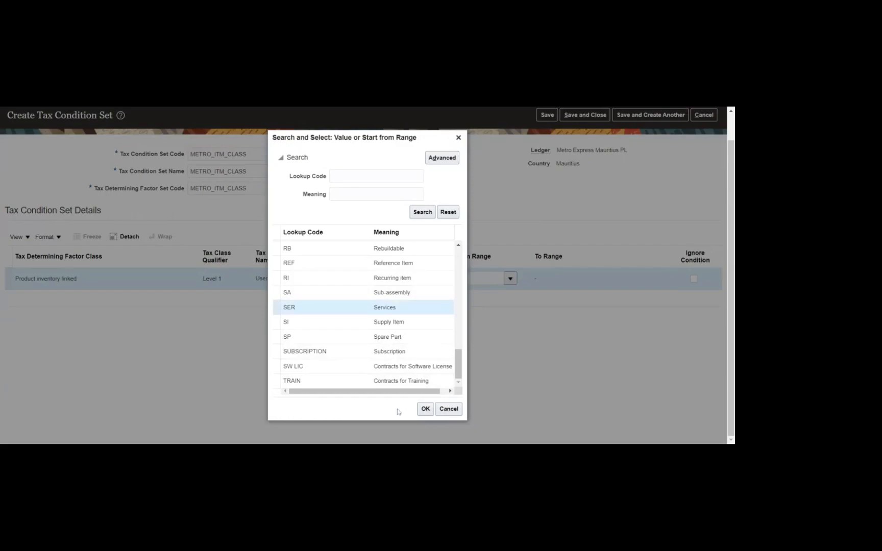
left_click(425, 408)
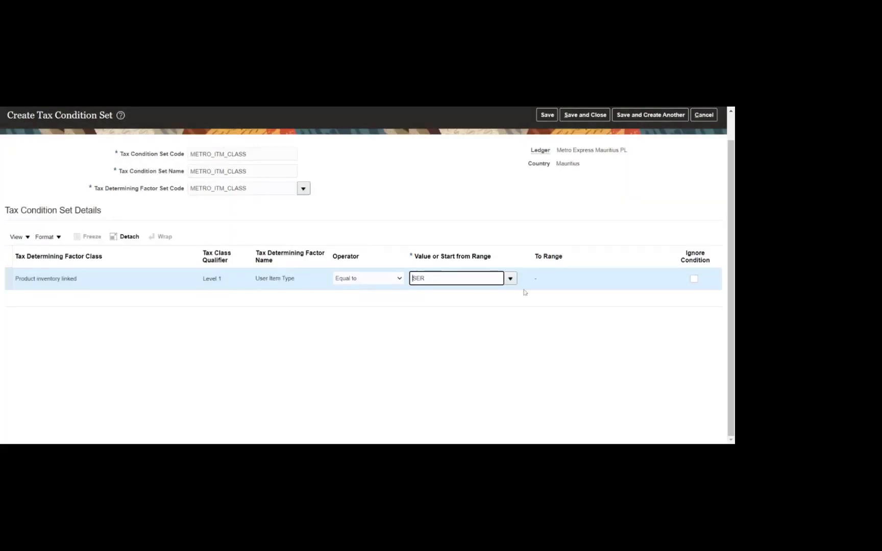
- Review the item types offered for the User Item Type condition and reselect SER (Services)
left_click(510, 278)
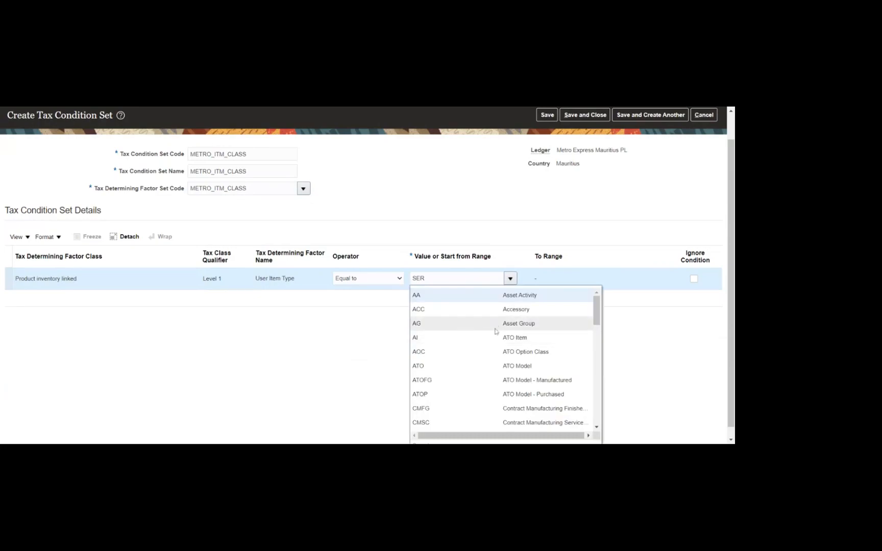
scroll(494, 331, "down", 3)
scroll(494, 332, "down", 1)
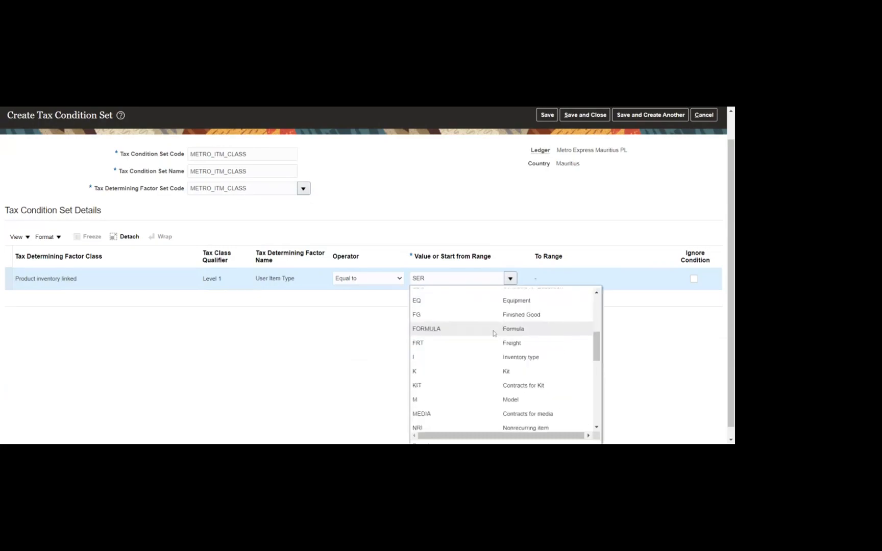
scroll(494, 333, "up", 1)
scroll(493, 333, "up", 5)
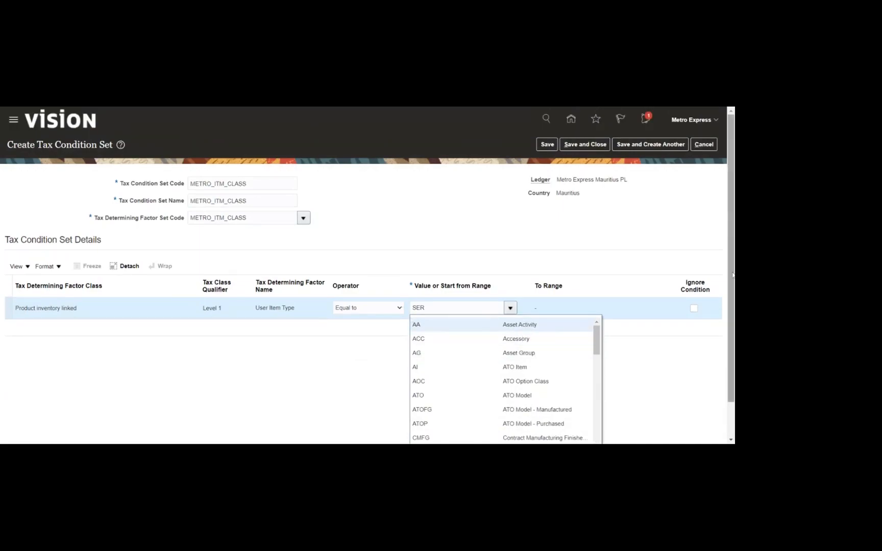
scroll(732, 275, "down", 1)
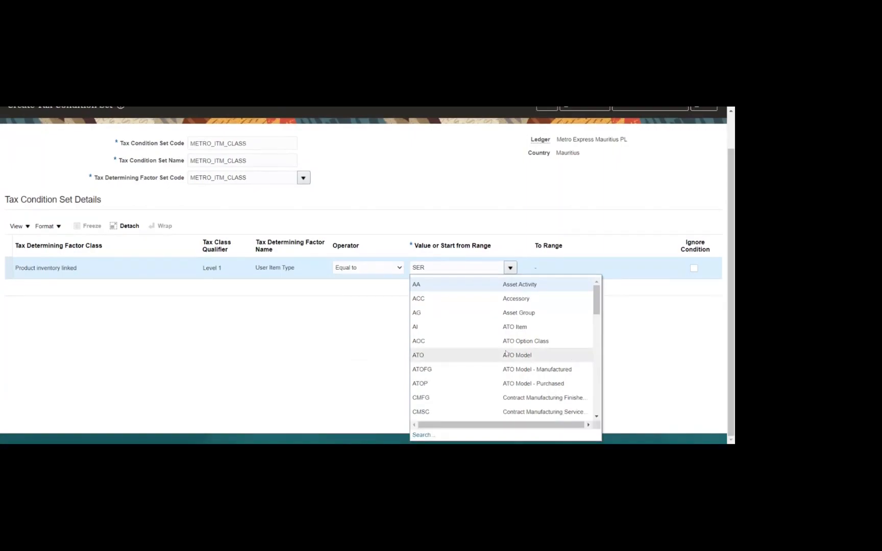
scroll(505, 353, "down", 5)
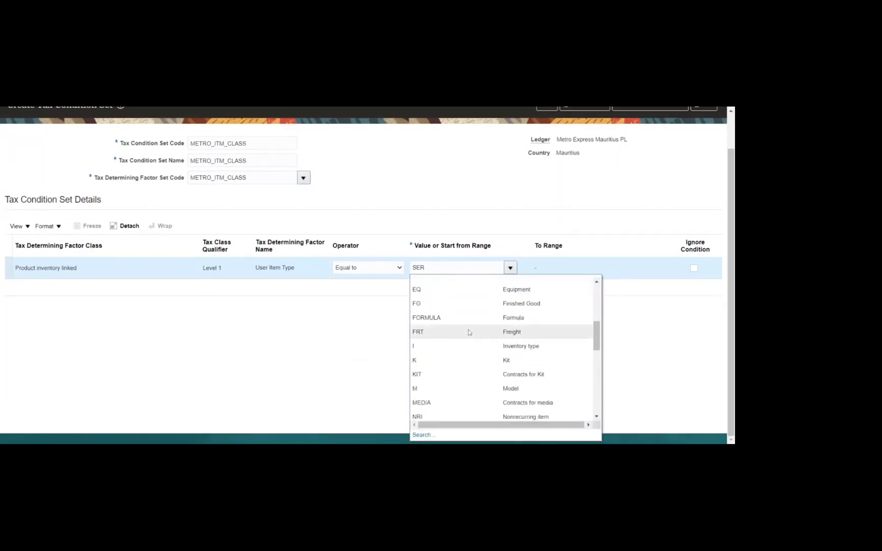
scroll(468, 333, "down", 1)
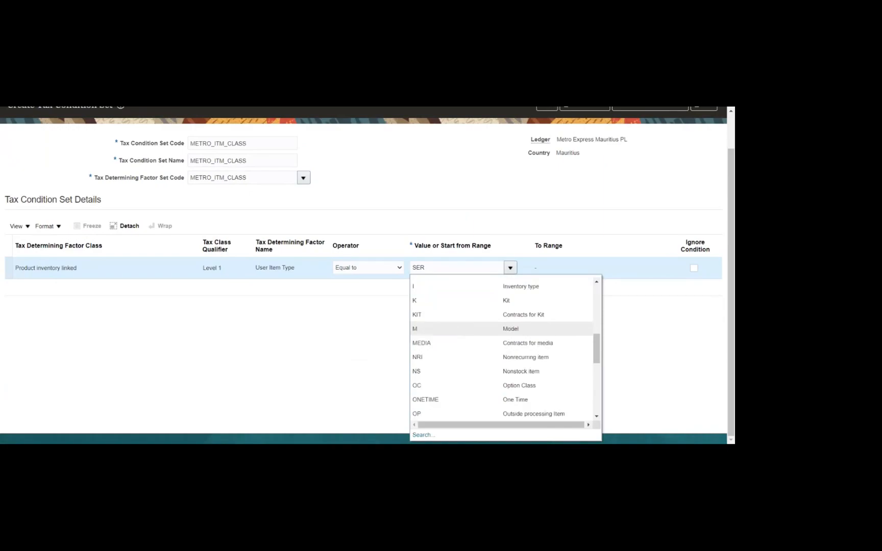
scroll(536, 355, "down", 5)
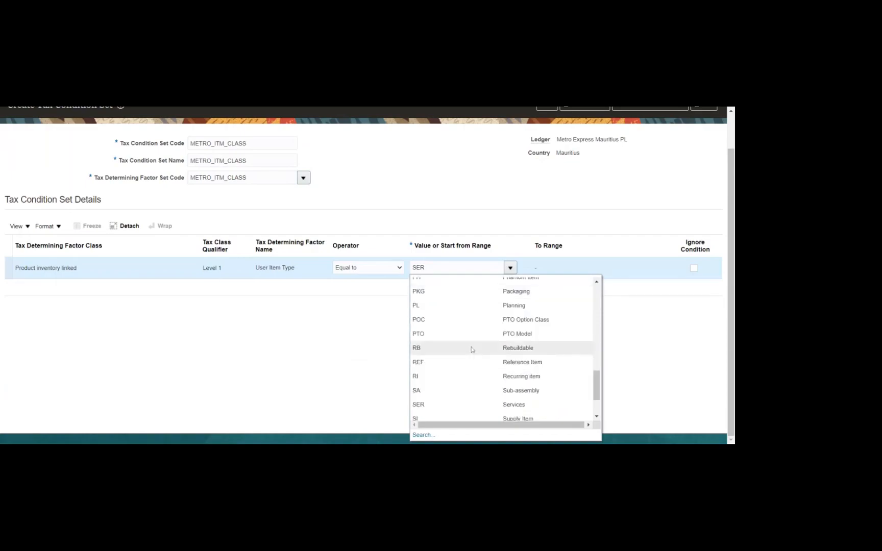
left_click(472, 404)
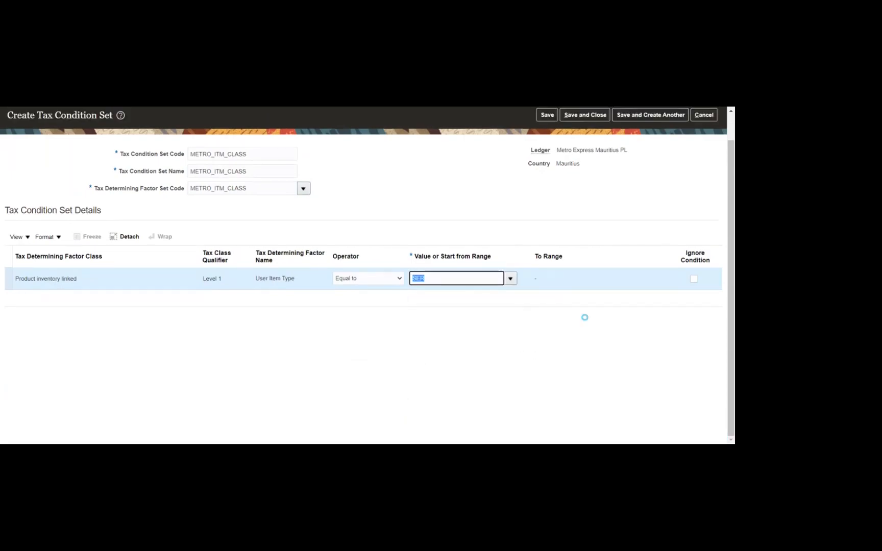
left_click(517, 334)
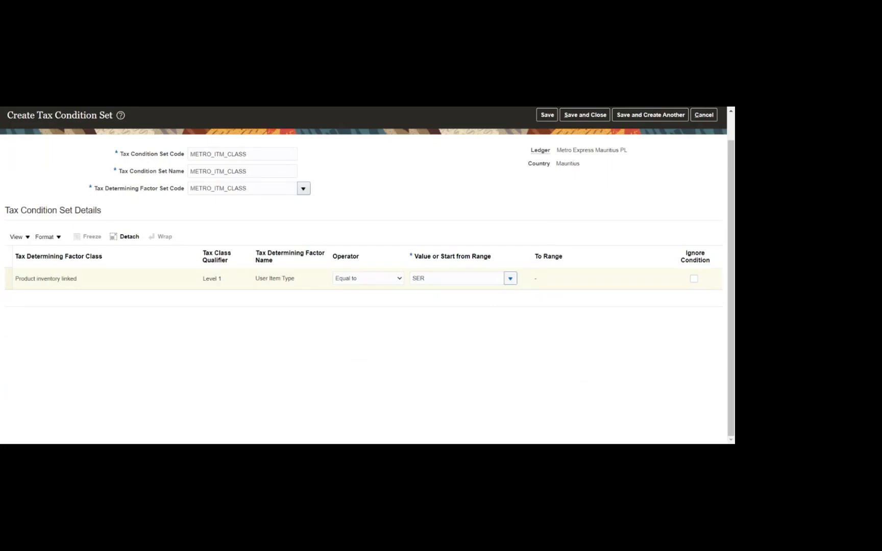
- Save and close the METRO_ITM_CLASS tax condition set, returning to the implementation project
left_click(510, 278)
scroll(545, 202, "up", 1)
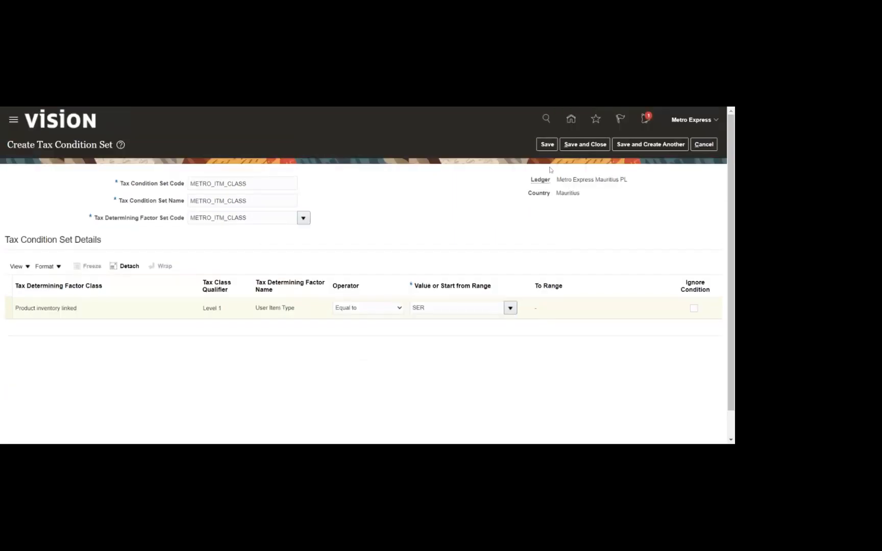
left_click(543, 145)
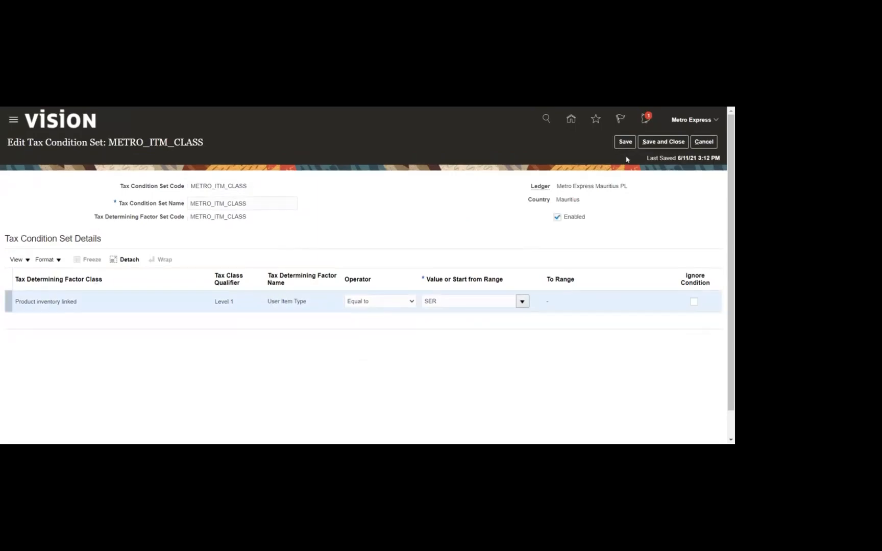
left_click(655, 145)
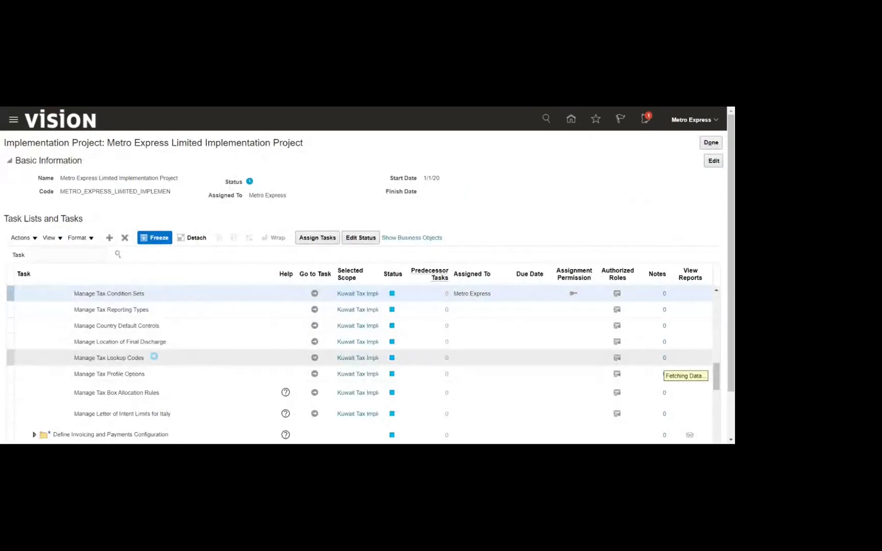
- Go to the Manage Tax Rules task in the implementation project and start a new tax applicability rule
scroll(153, 356, "up", 10)
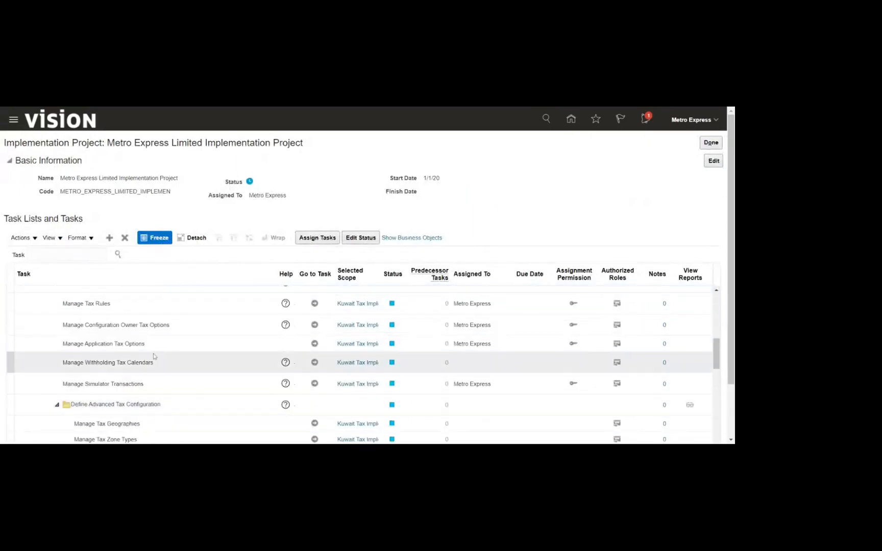
left_click(269, 304)
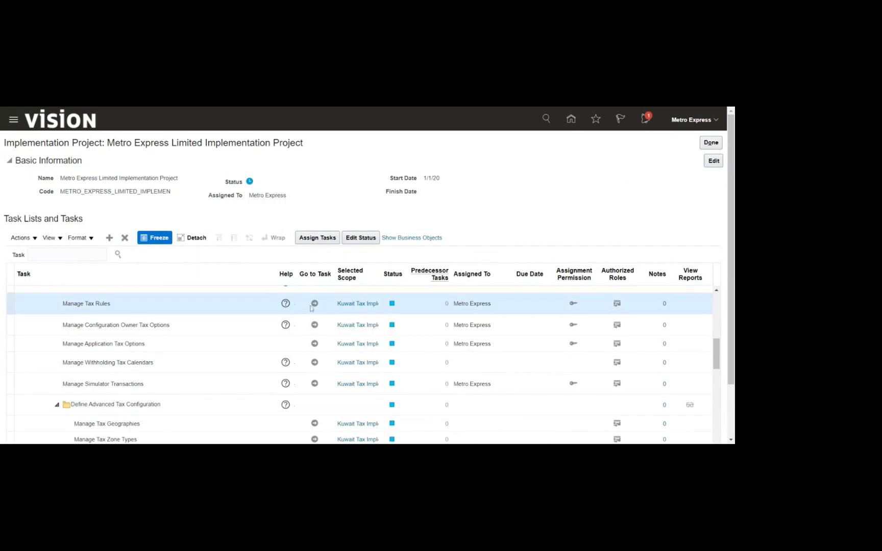
left_click(315, 305)
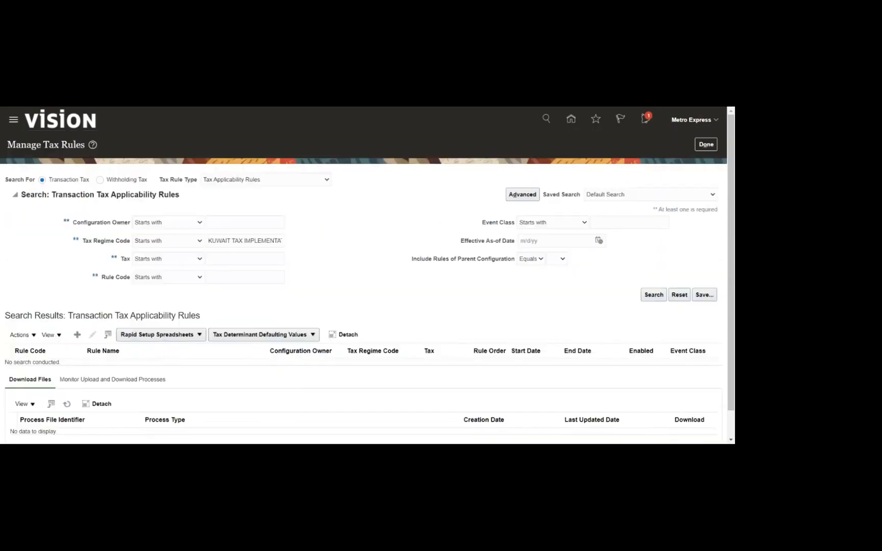
left_click(77, 335)
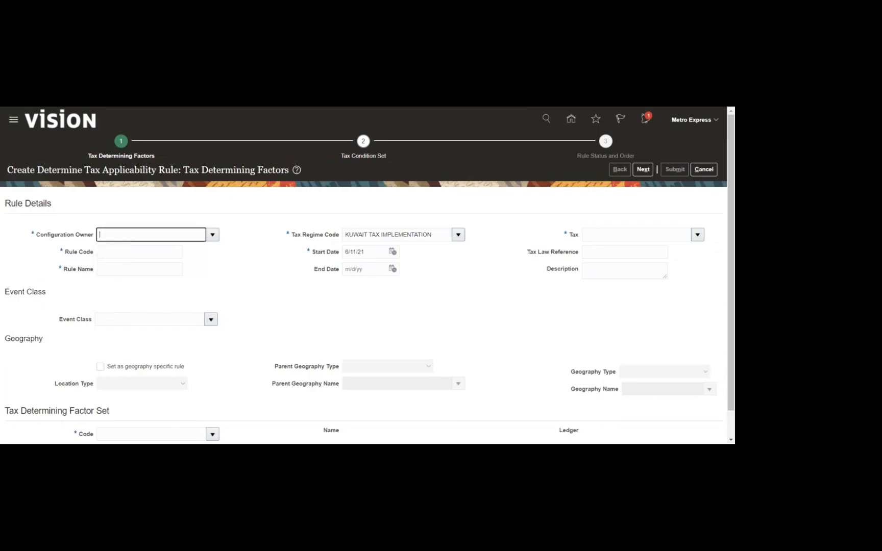
- Set the rule's configuration owner to Metro Express Mauritius Business Unit and its tax regime code to GMC VAT REGIME
type("METR")
left_click(344, 234)
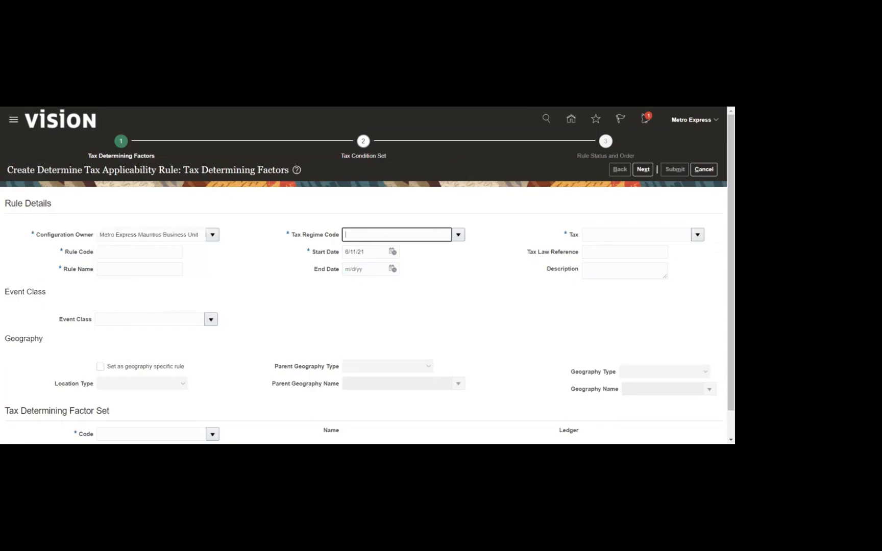
type("GMC VAT REGIME")
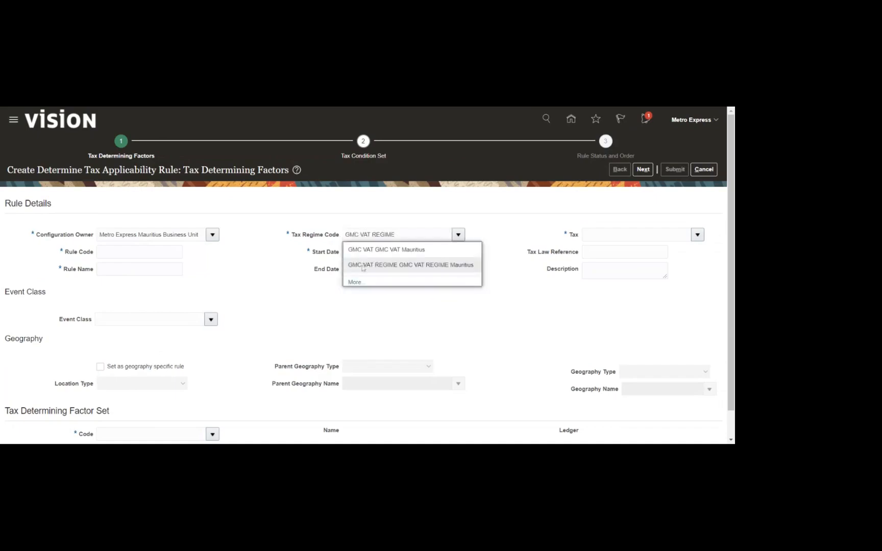
key("Return")
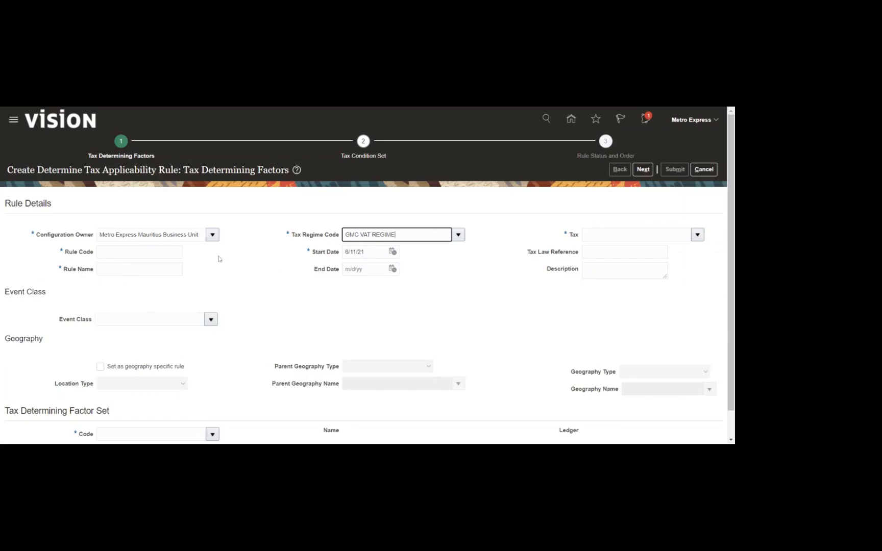
- Enter METRO_RULES as both the rule code and the rule name
left_click(163, 252)
type("M")
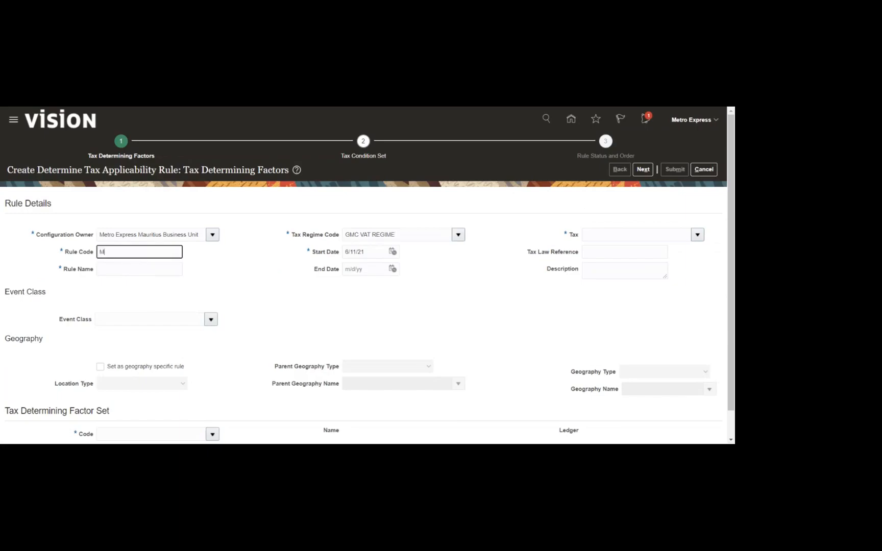
type("ETRO_RULES")
double_click(120, 251)
key("ctrl+c")
left_click(138, 269)
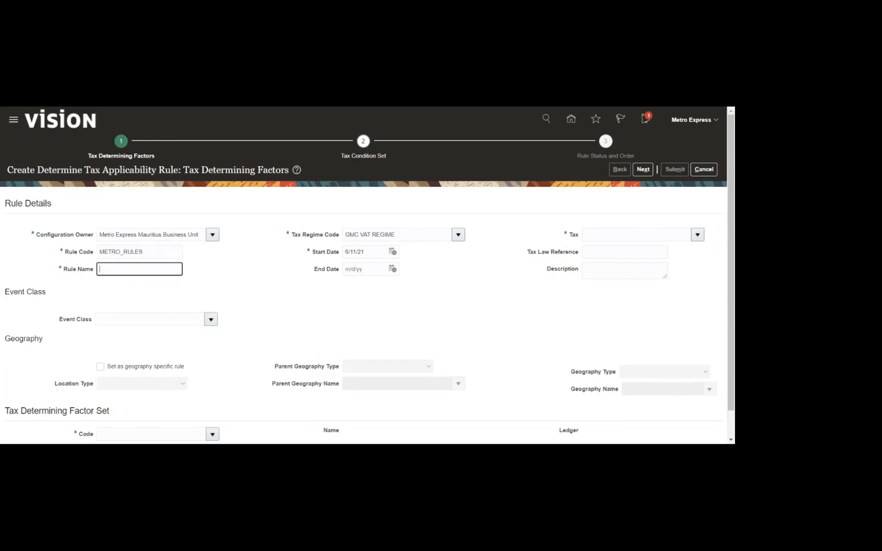
key("ctrl+v")
- Set the rule's start date to 1/1/21 and its tax to GMC VAT 5%
left_click(391, 252)
left_click(422, 271)
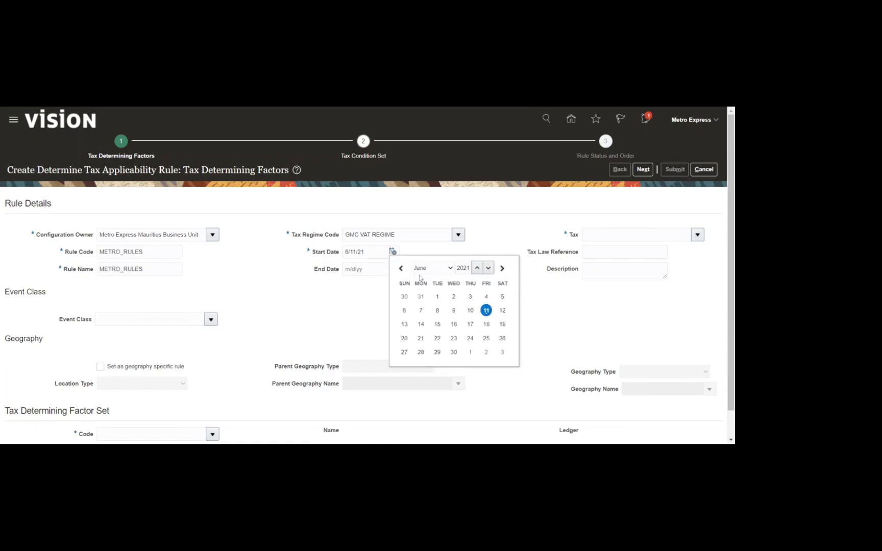
left_click(421, 280)
left_click(485, 296)
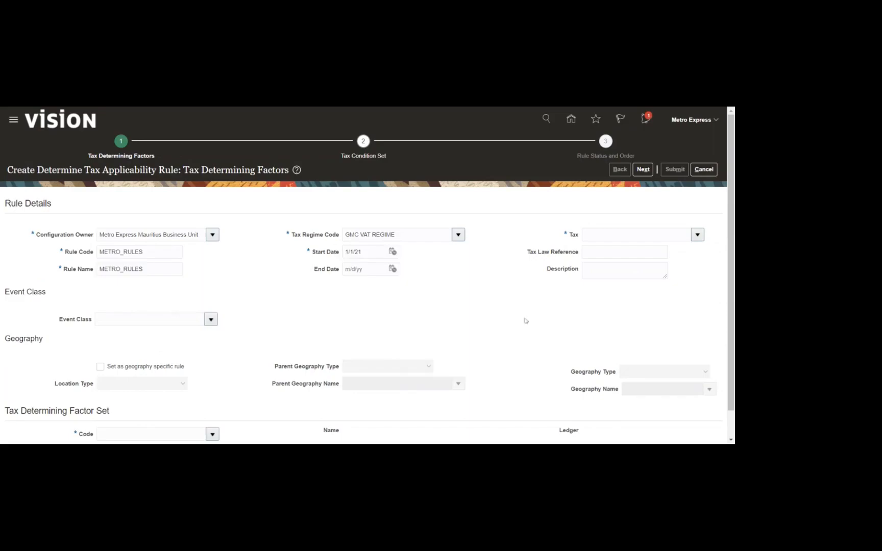
left_click(697, 237)
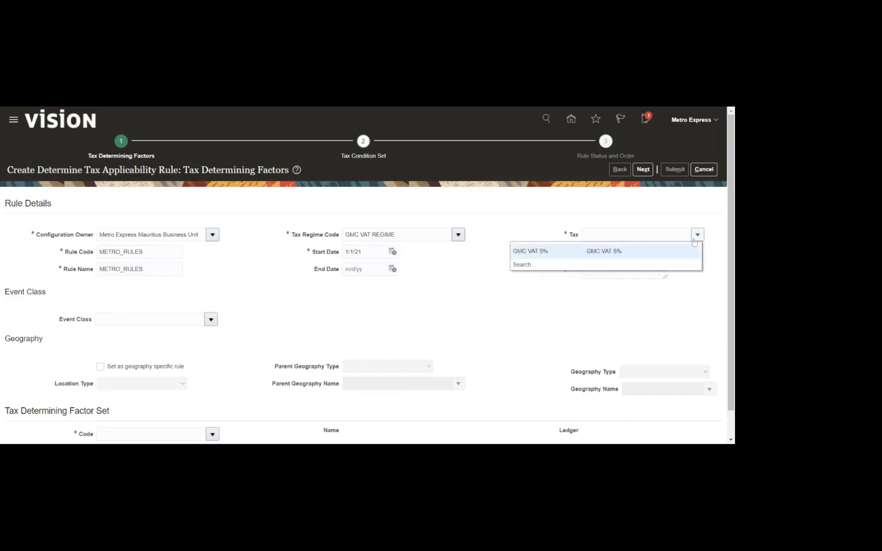
left_click(547, 265)
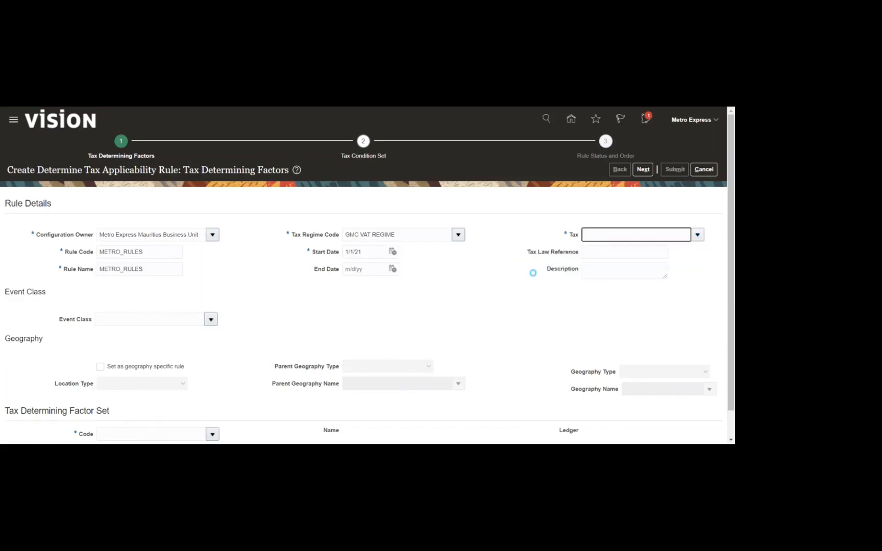
left_click(501, 288)
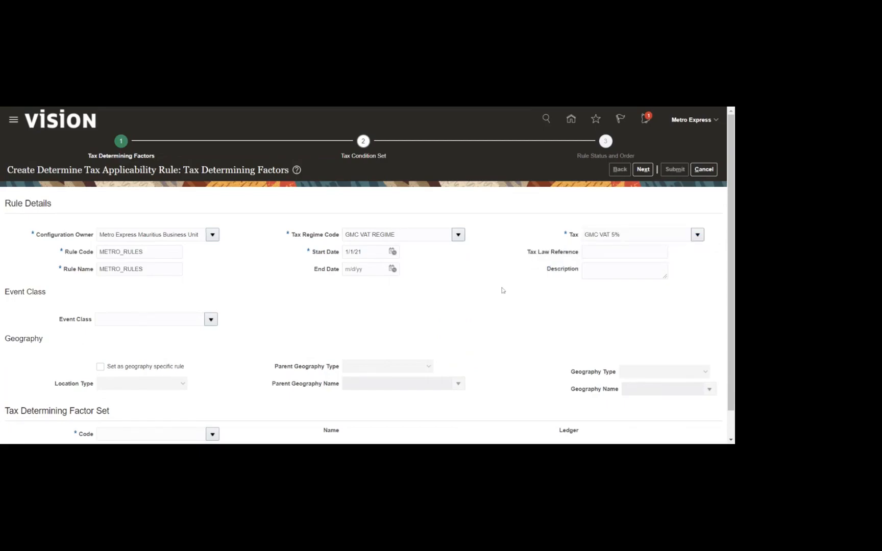
- Look through the available event classes and assign the Payables event class Standard Invoices to the rule
left_click(209, 323)
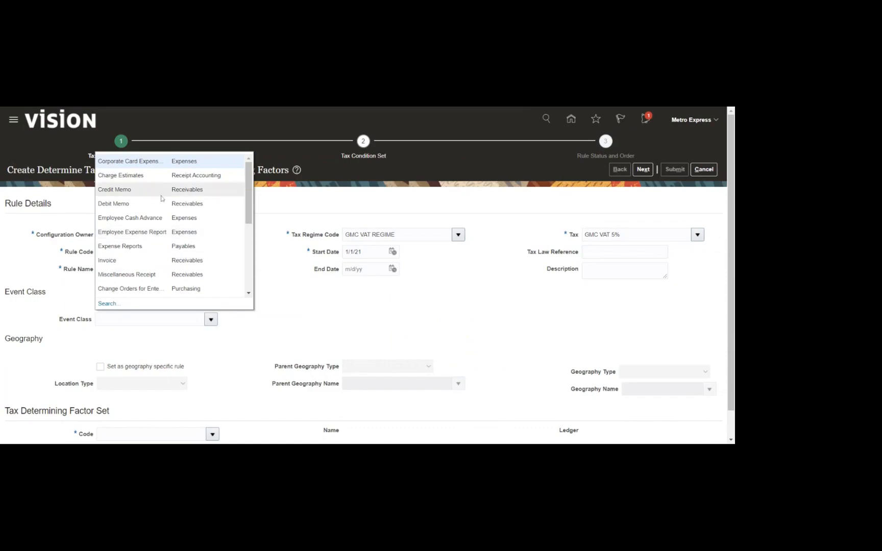
scroll(187, 230, "down", 2)
scroll(187, 230, "down", 5)
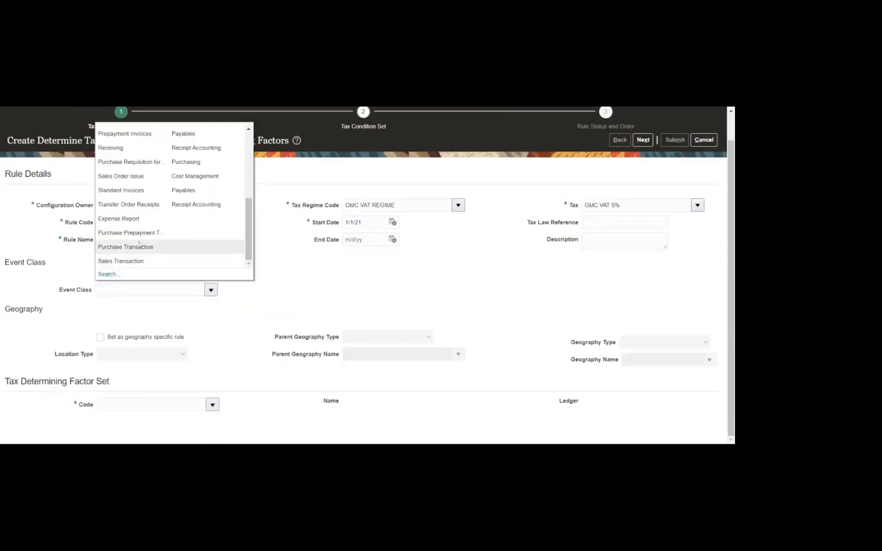
left_click(107, 274)
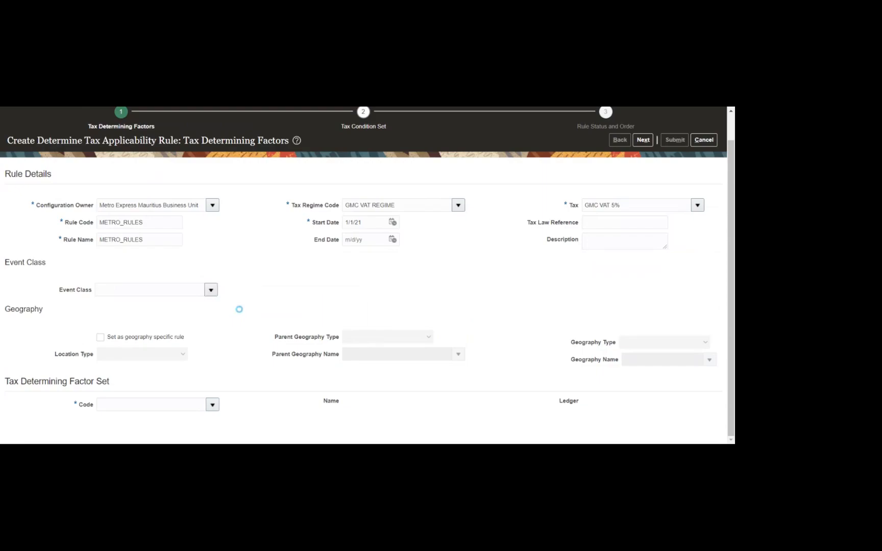
left_click(210, 293)
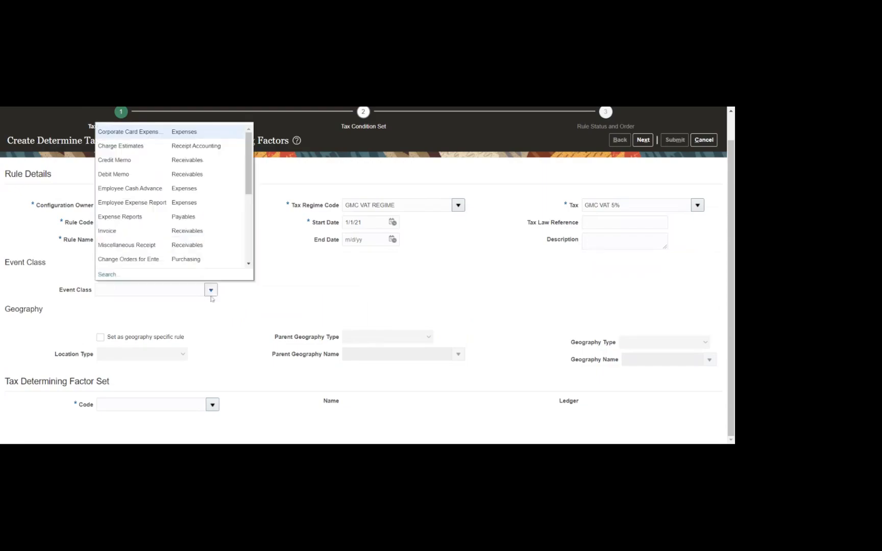
left_click(107, 275)
left_click(403, 286)
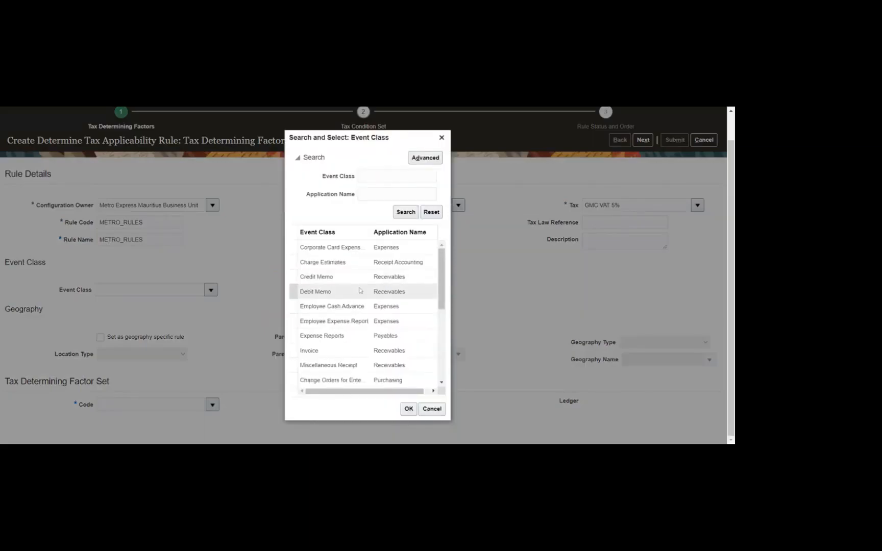
scroll(347, 296, "down", 3)
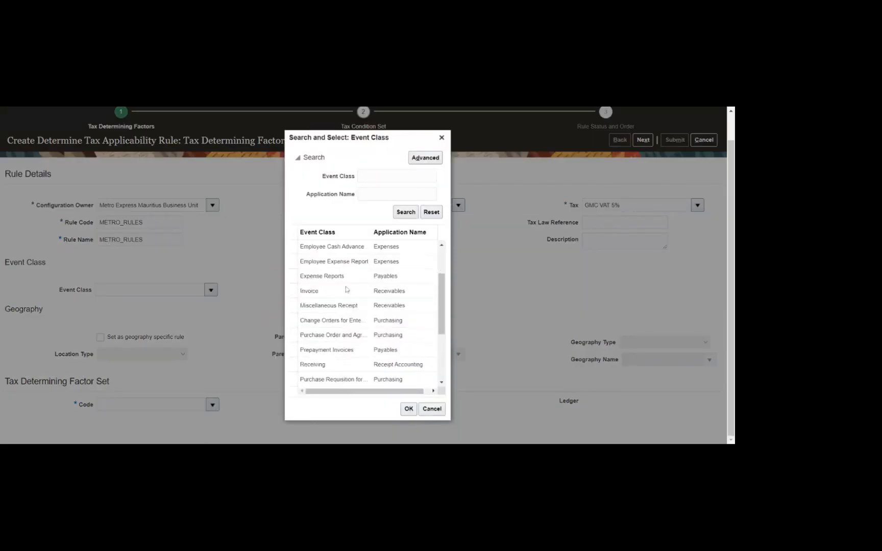
left_click(346, 290)
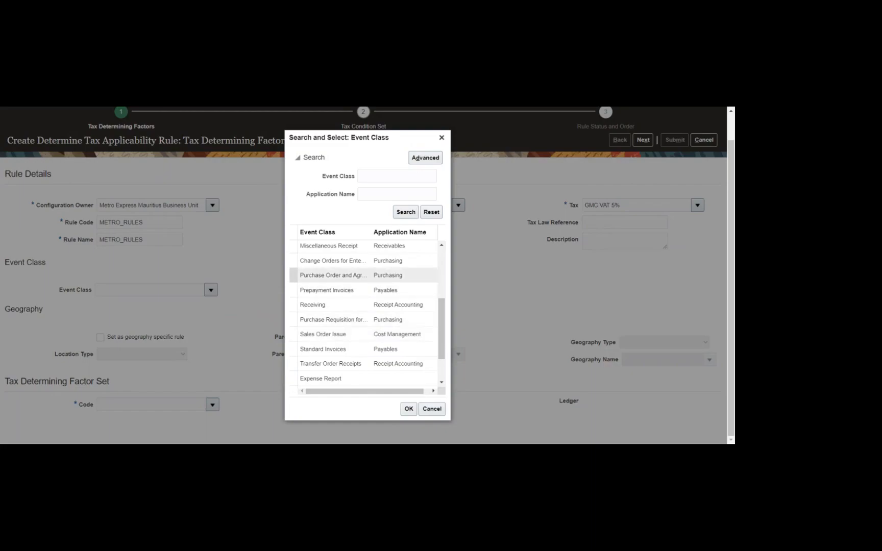
left_click(337, 305)
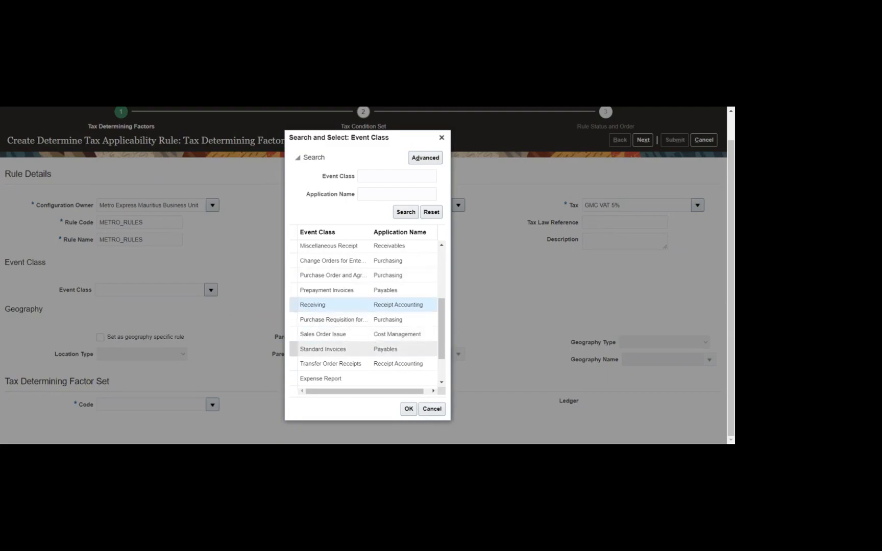
left_click(357, 349)
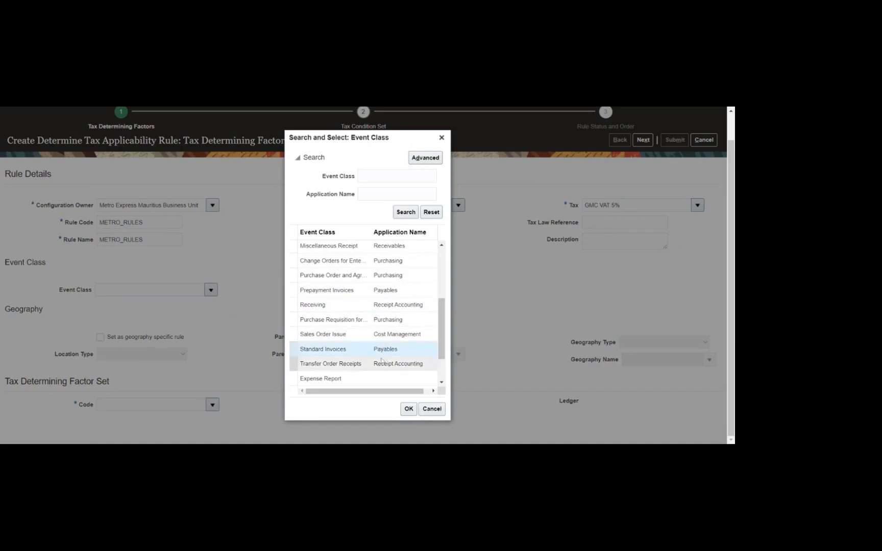
left_click(408, 409)
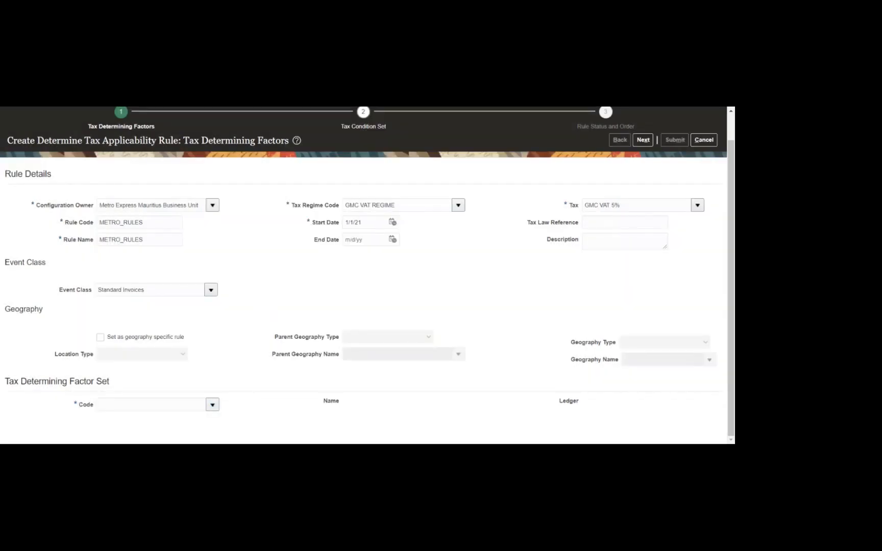
- Select METRO_ITM_CLASS as the rule's tax determining factor set, check its details and proceed to the tax condition set stage
left_click(212, 404)
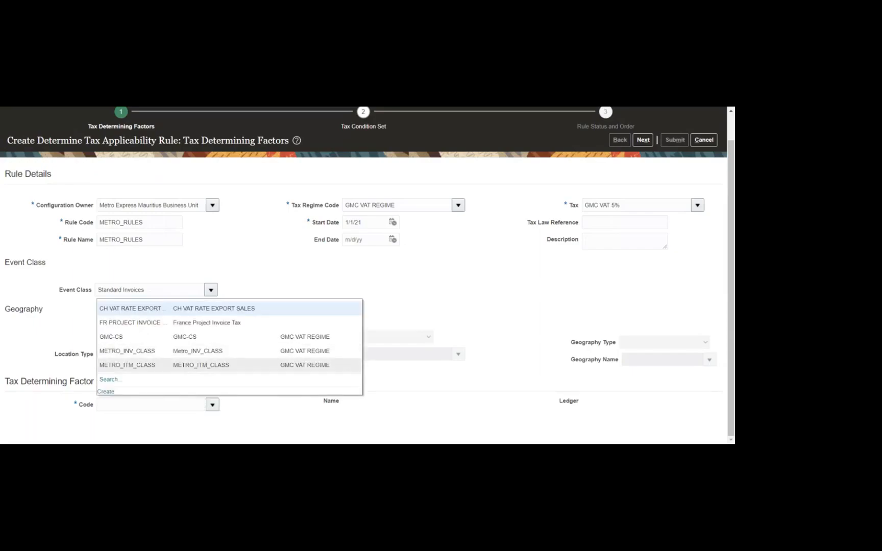
left_click(127, 365)
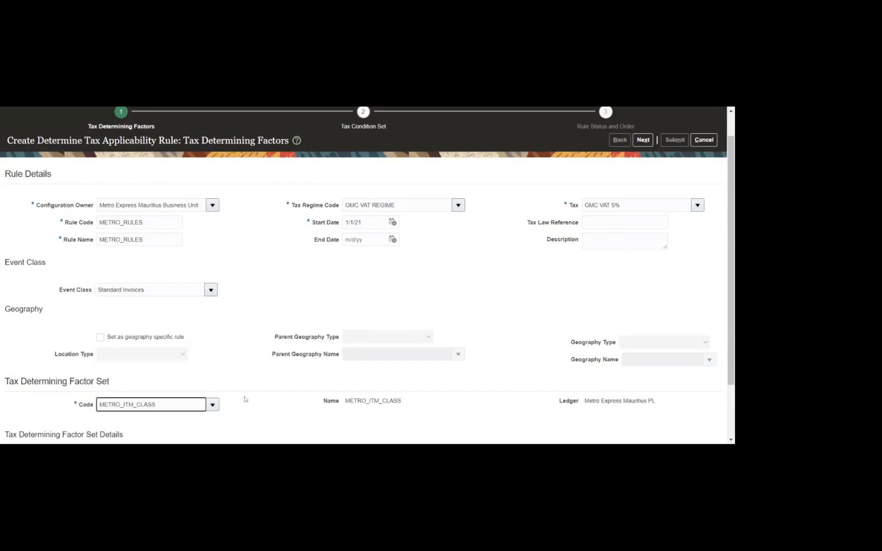
scroll(236, 340, "down", 2)
scroll(236, 341, "down", 1)
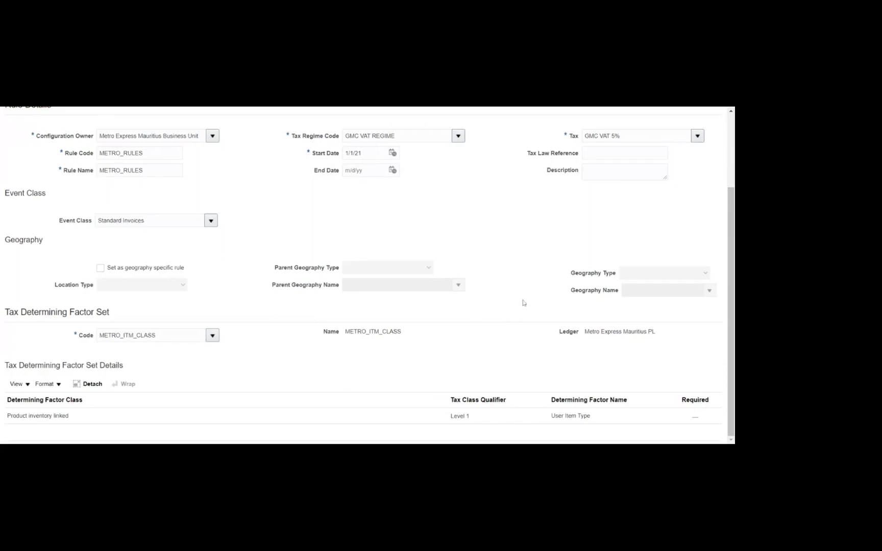
scroll(522, 303, "up", 3)
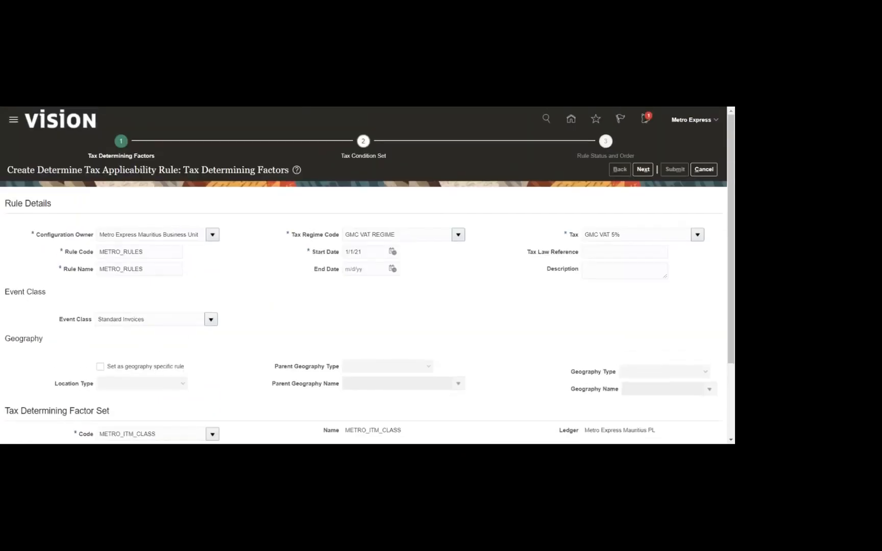
left_click(643, 170)
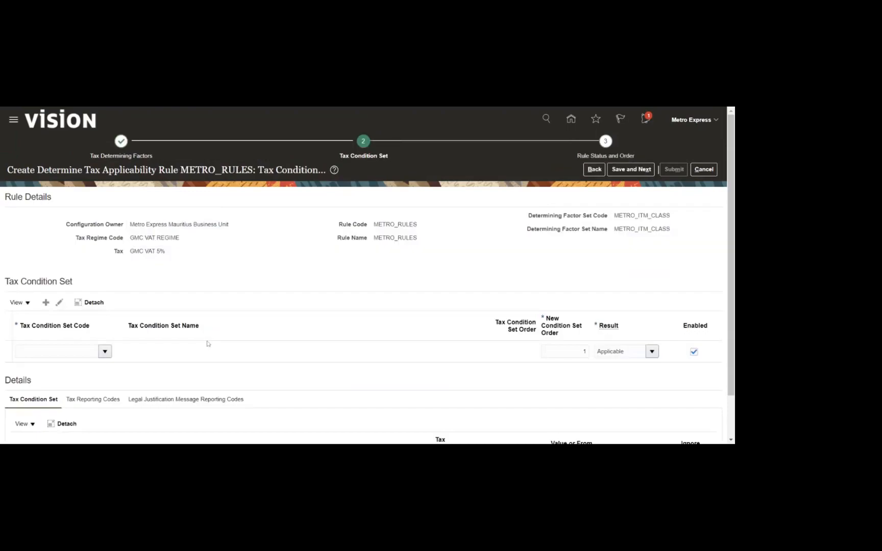
- Assign the METRO_ITM_CLASS tax condition set to the METRO_RULES applicability rule
left_click(104, 351)
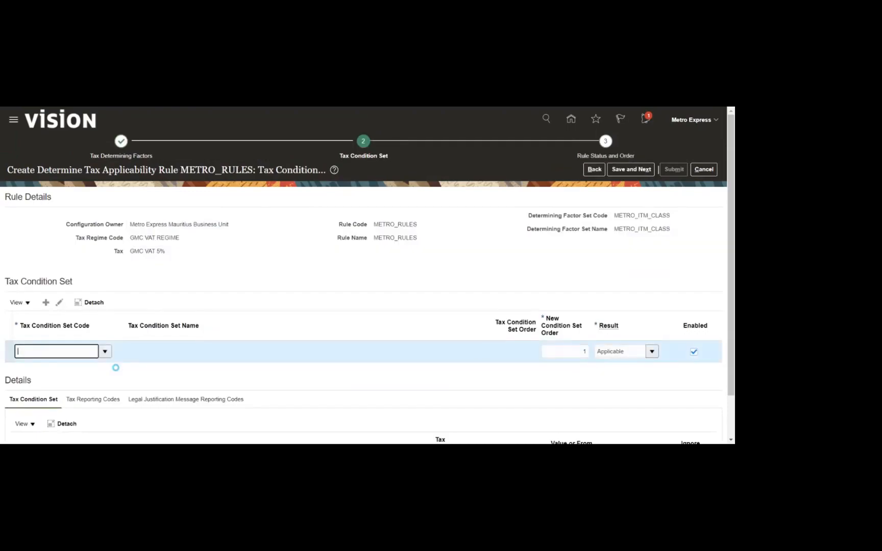
left_click(98, 386)
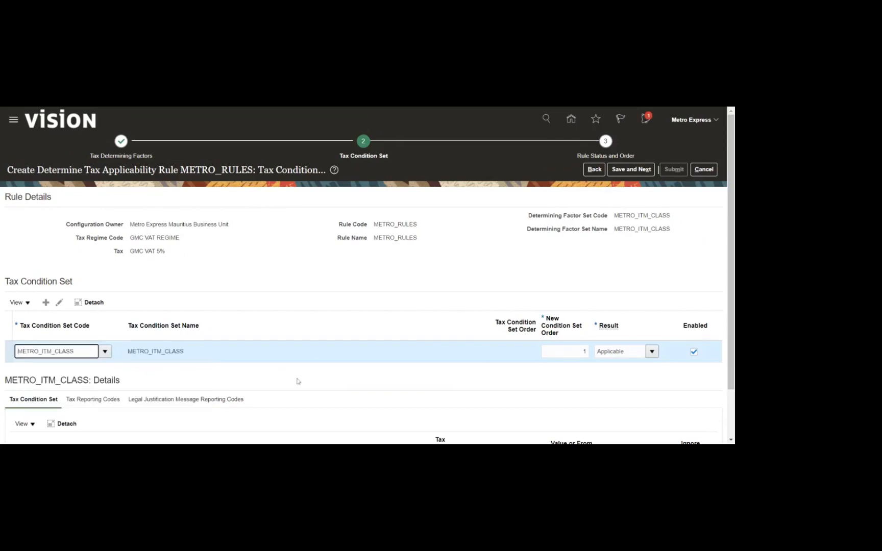
left_click(386, 270)
scroll(381, 270, "down", 1)
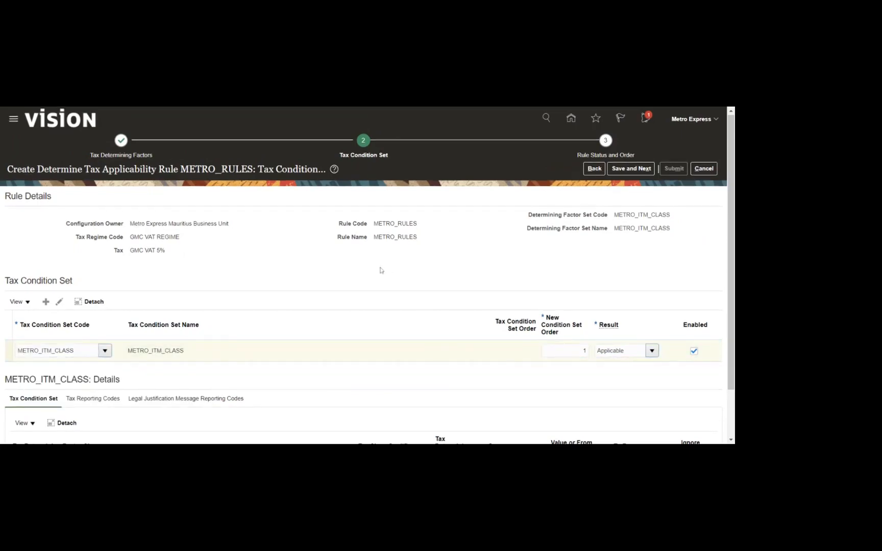
- Check the METRO_ITM_CLASS condition set's details, save the rule and proceed to its status and order stage
scroll(367, 306, "down", 2)
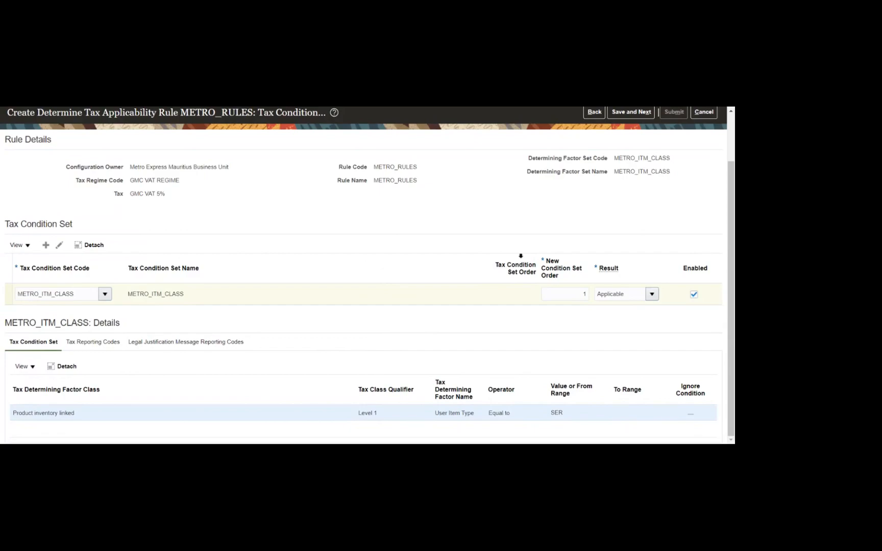
scroll(565, 236, "up", 2)
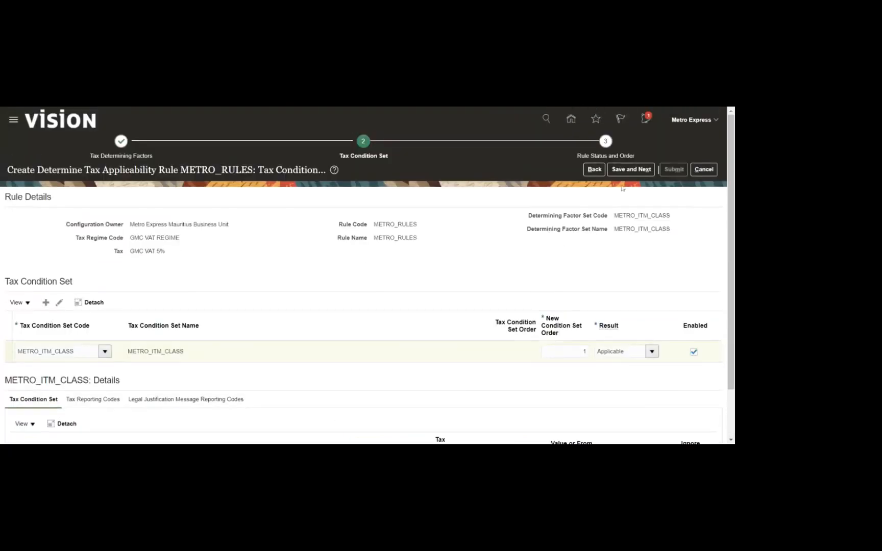
left_click(631, 169)
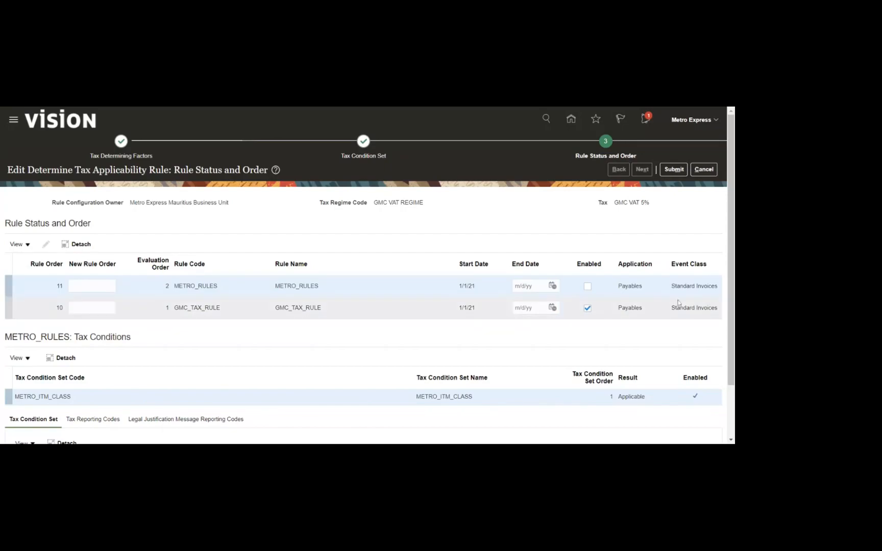
- Disable GMC_TAX_RULE, enable METRO_RULES, and submit the applicability rule, finishing tax rule management
left_click(587, 308)
left_click(587, 287)
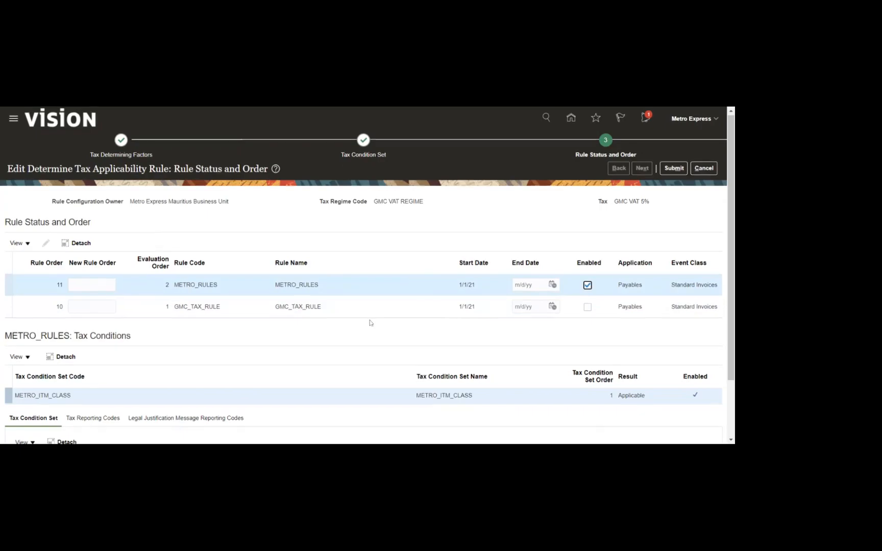
scroll(371, 324, "down", 3)
scroll(368, 321, "up", 2)
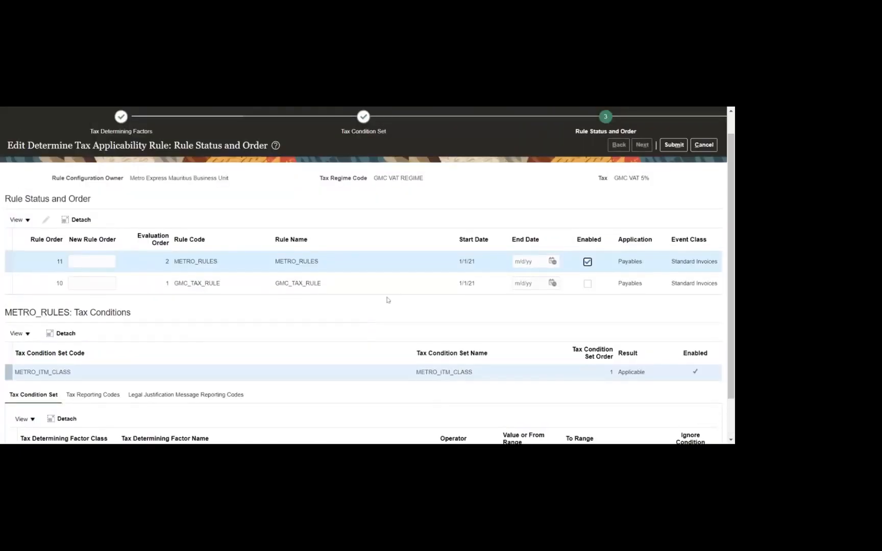
scroll(389, 300, "up", 1)
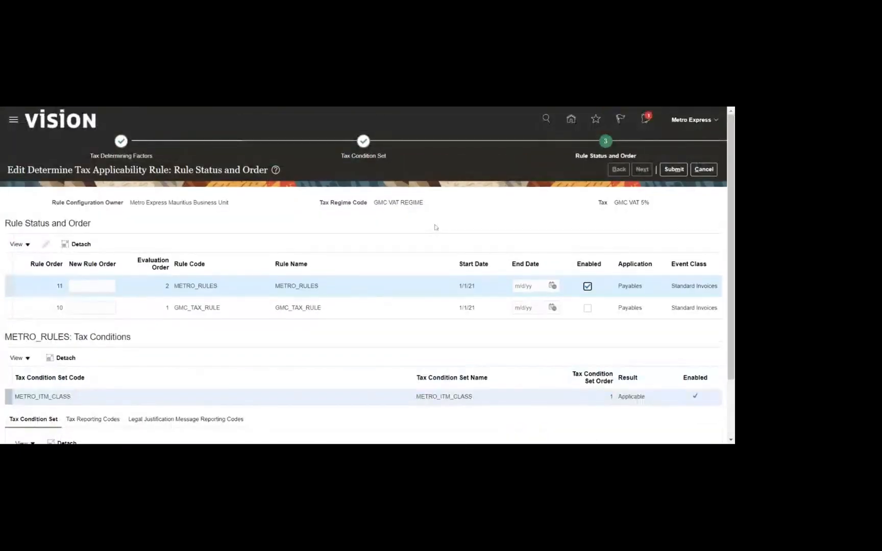
left_click(662, 174)
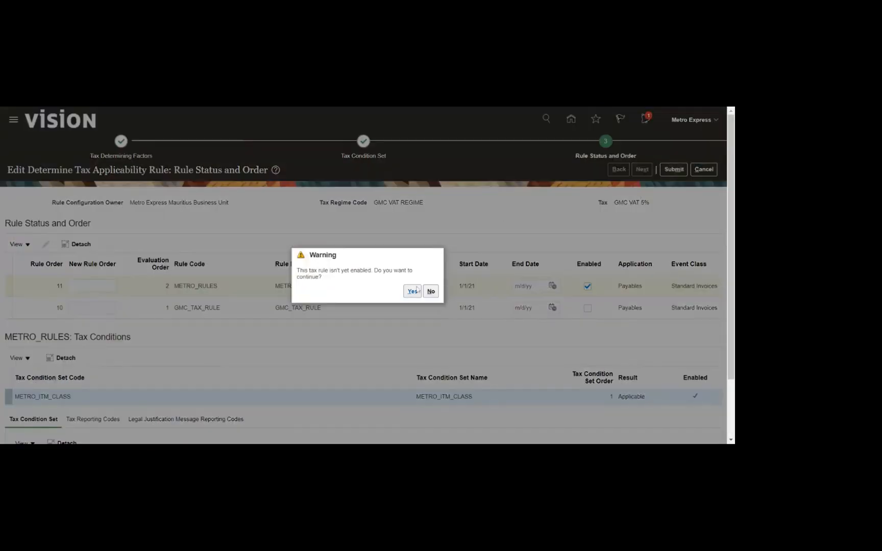
left_click(412, 293)
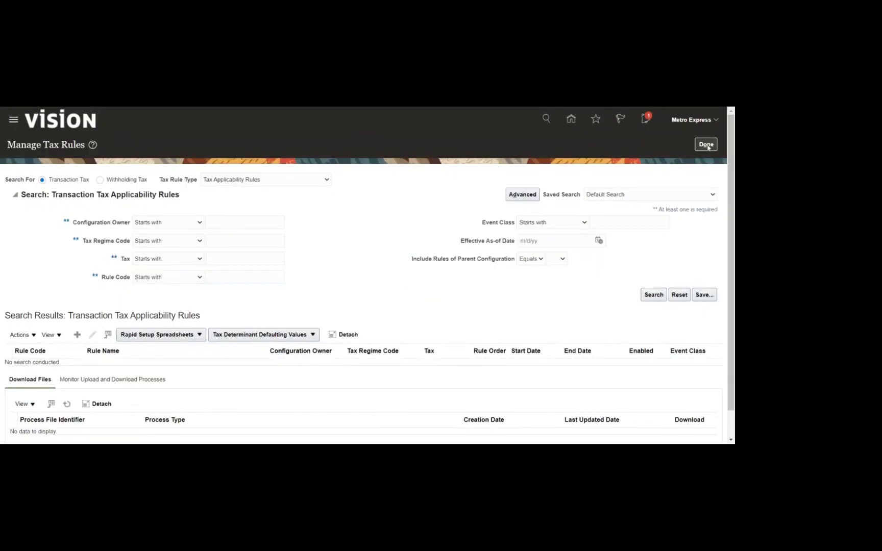
left_click(707, 144)
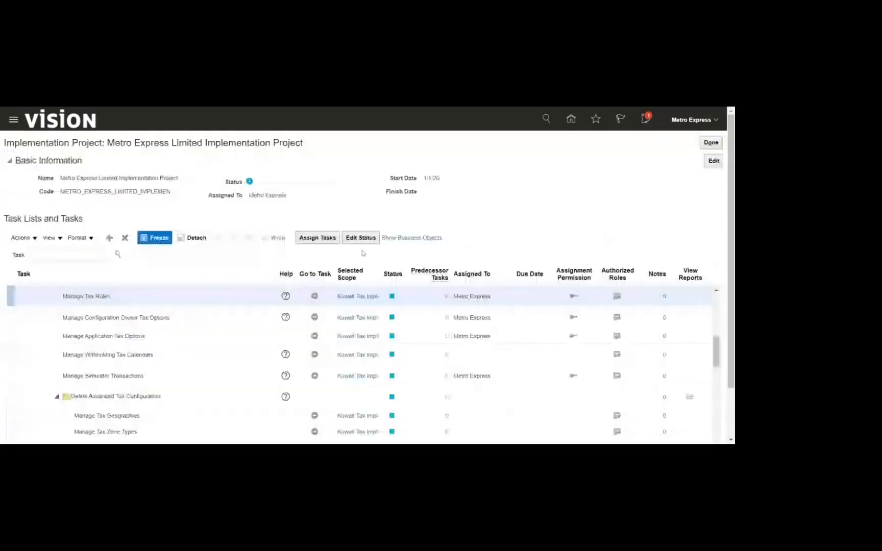
- Return to the home page and open the Purchase Orders work area under Procurement
left_click(569, 122)
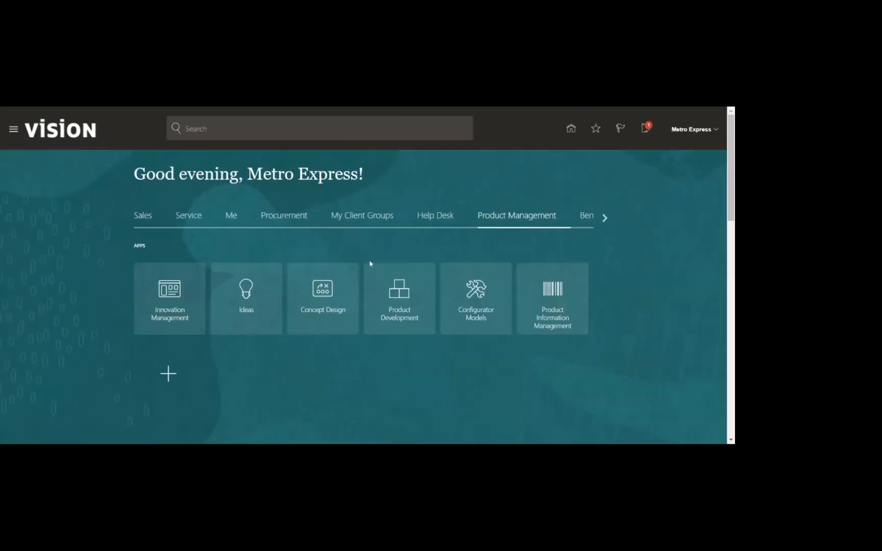
left_click(274, 220)
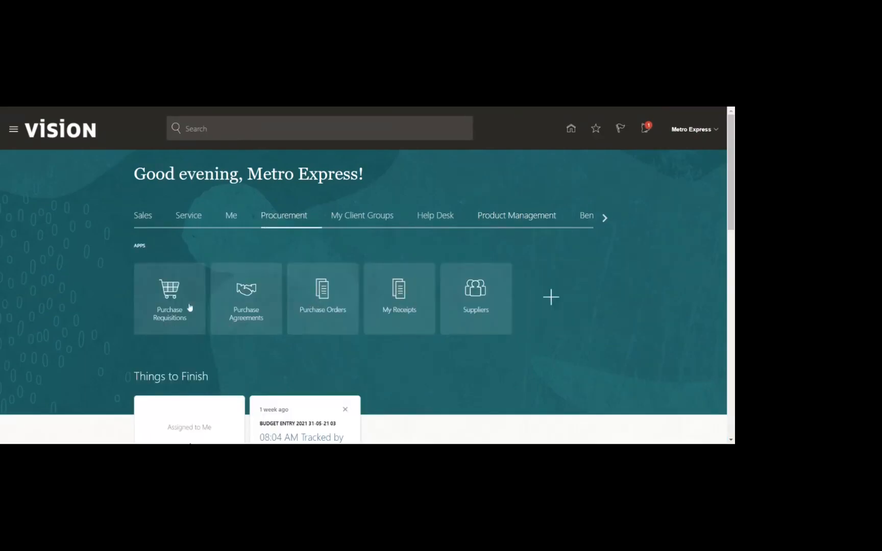
left_click(317, 293)
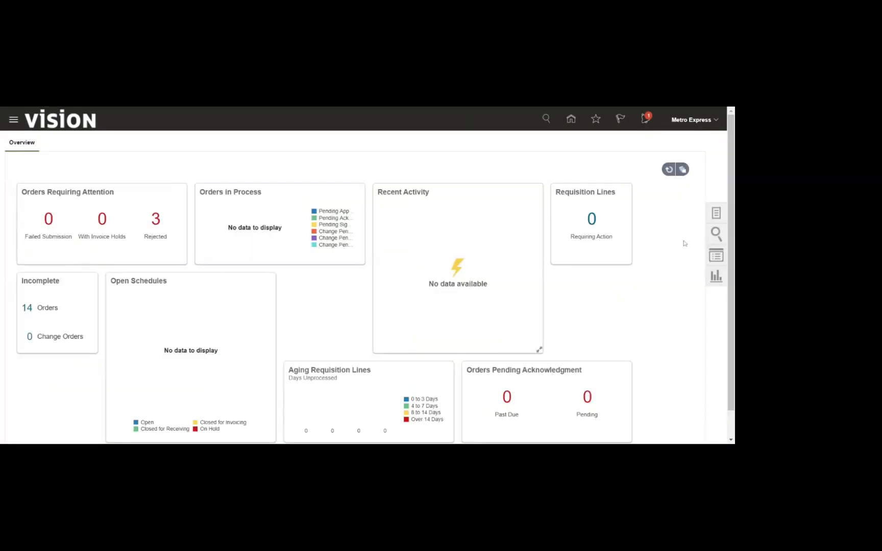
- Create a purchase order for the supplier ME_Vendor in the Metro Express Mauritius Business Unit
left_click(715, 214)
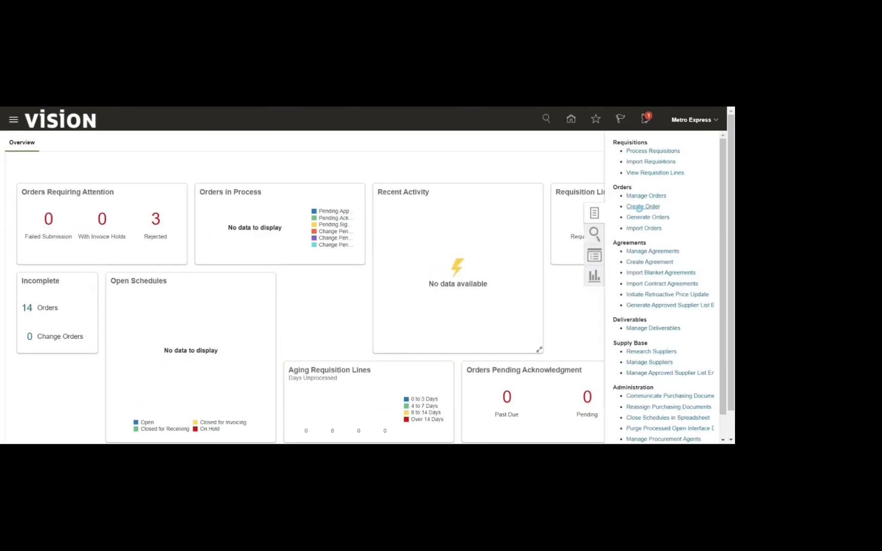
left_click(643, 207)
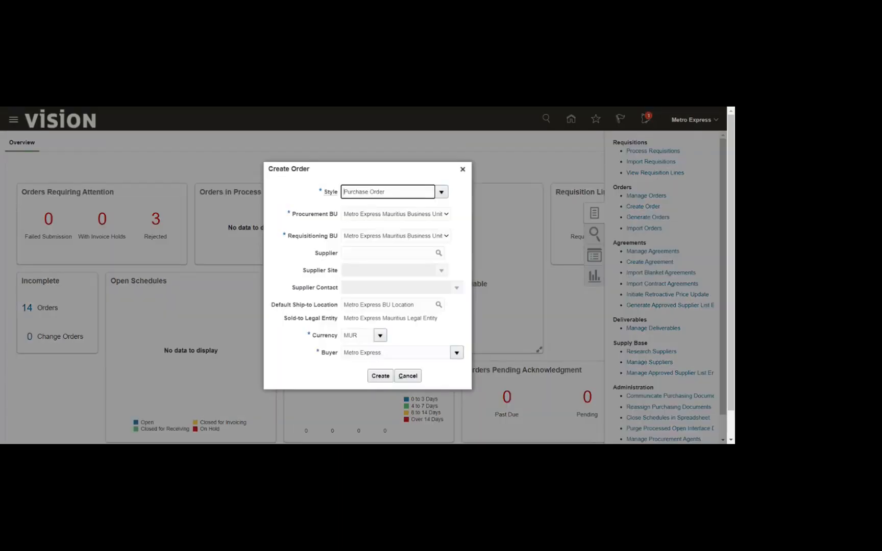
left_click(388, 253)
type("ME_Vendor")
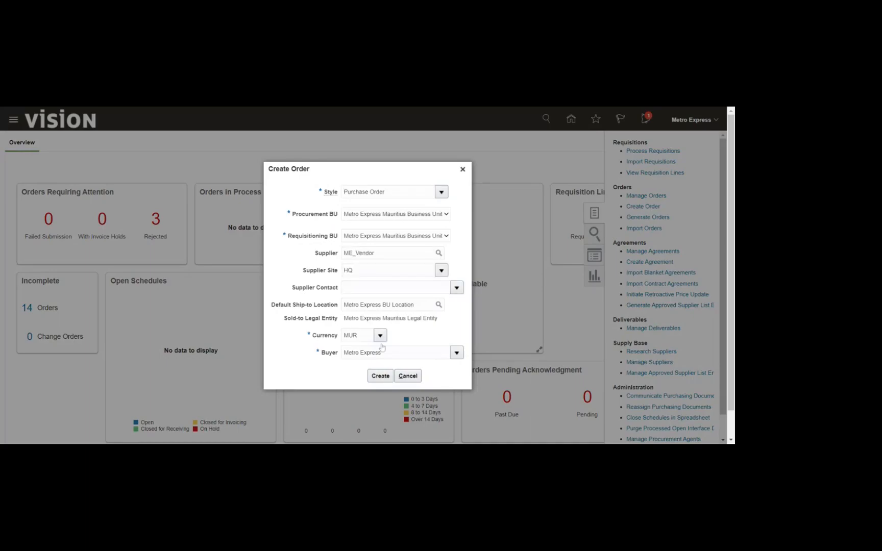
left_click(388, 375)
- Add a line to the purchase order and enter CONTRAC as its item
scroll(265, 258, "down", 5)
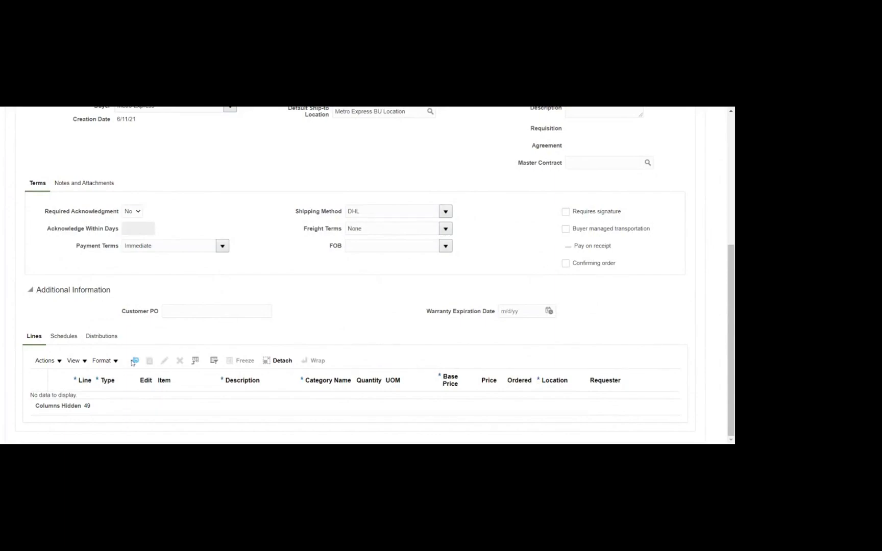
left_click(133, 361)
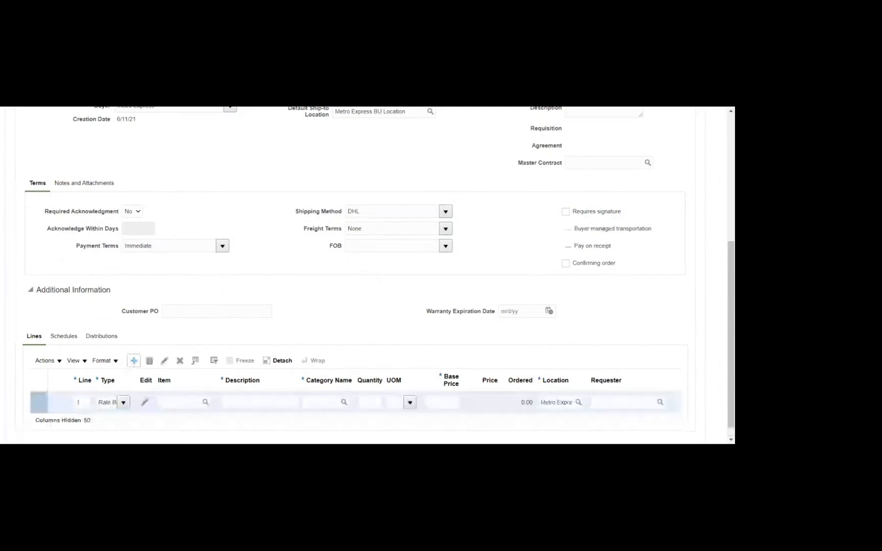
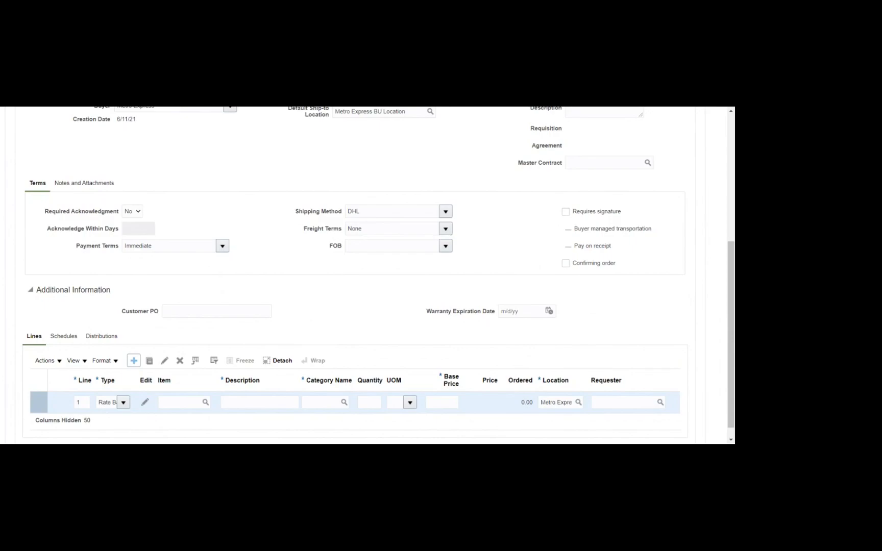
left_click(179, 402)
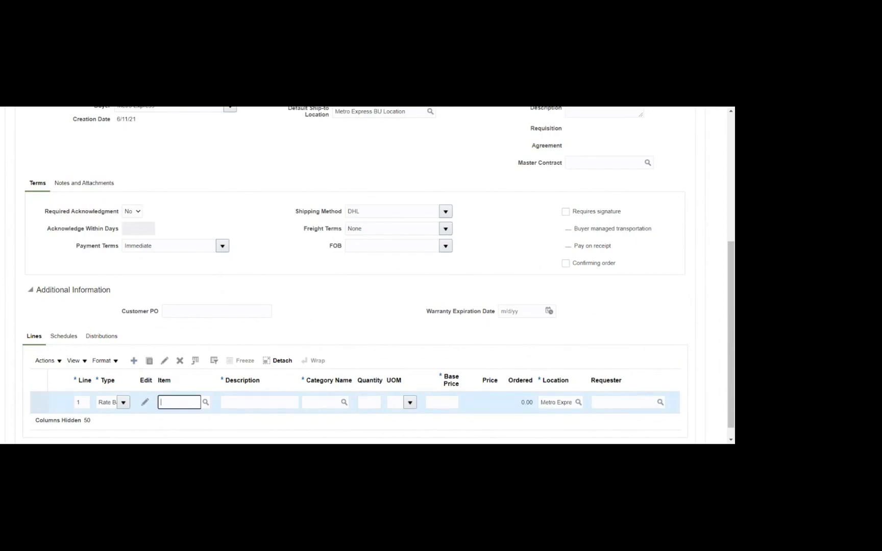
type("CONTRAC")
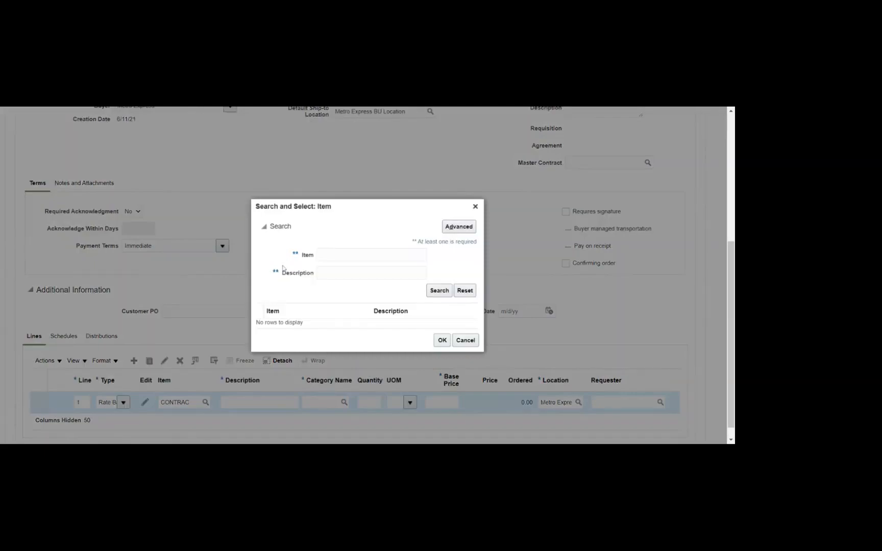
- Search for items whose description starts with "contract", using the advanced search with the item not equal to @
left_click(409, 273)
type("contract")
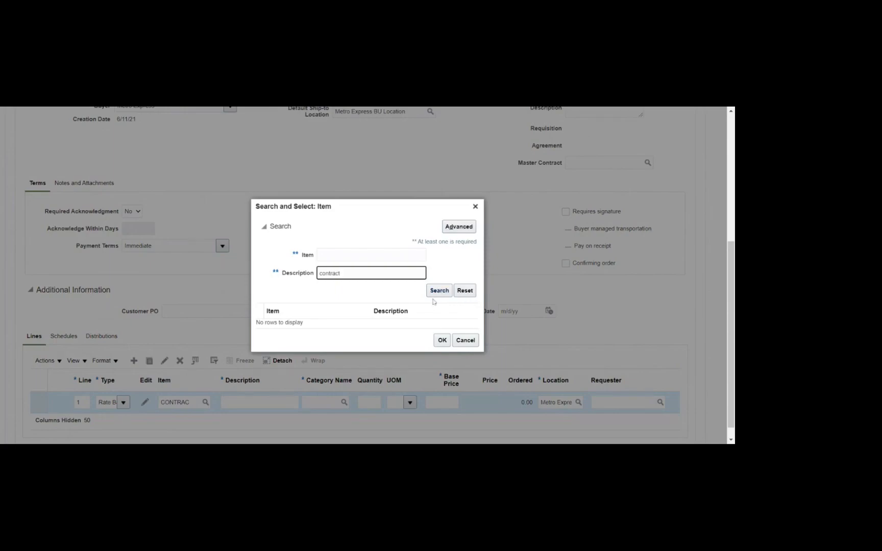
left_click(437, 294)
left_click(445, 226)
left_click(445, 226)
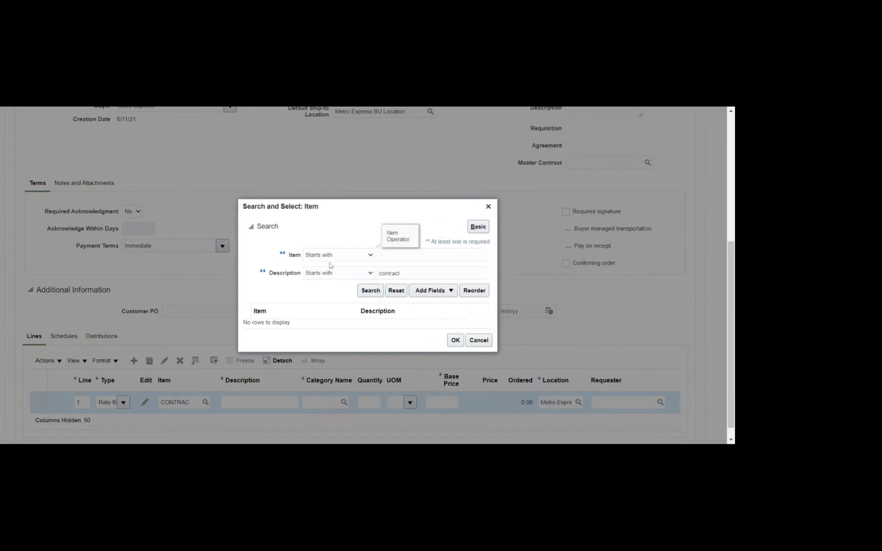
left_click(339, 290)
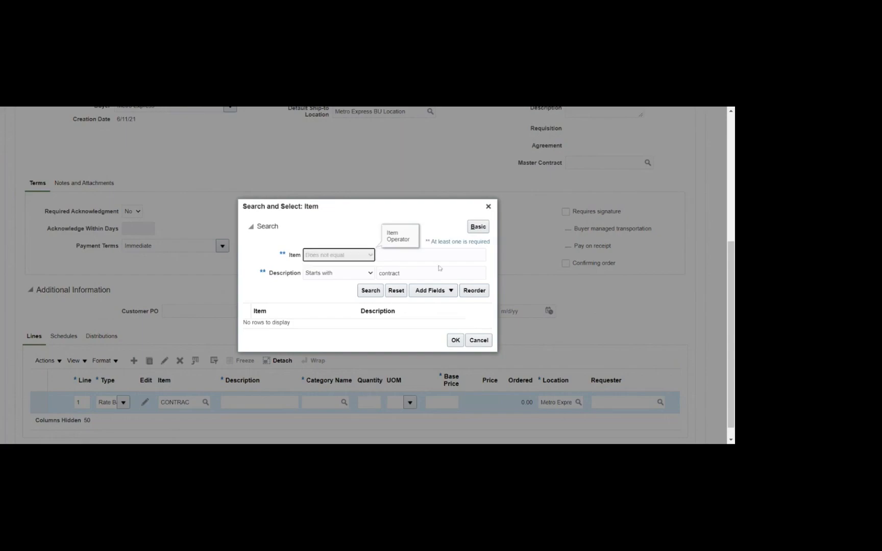
left_click(431, 255)
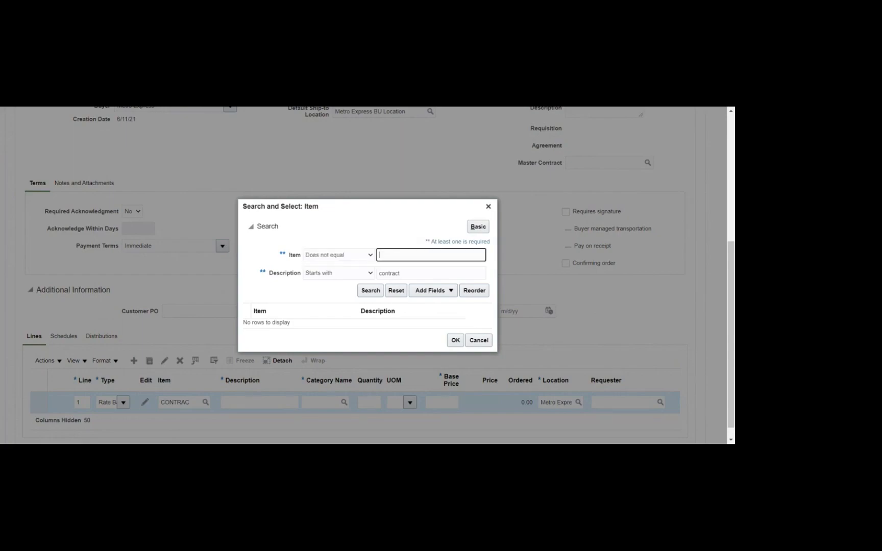
type("@")
left_click(370, 292)
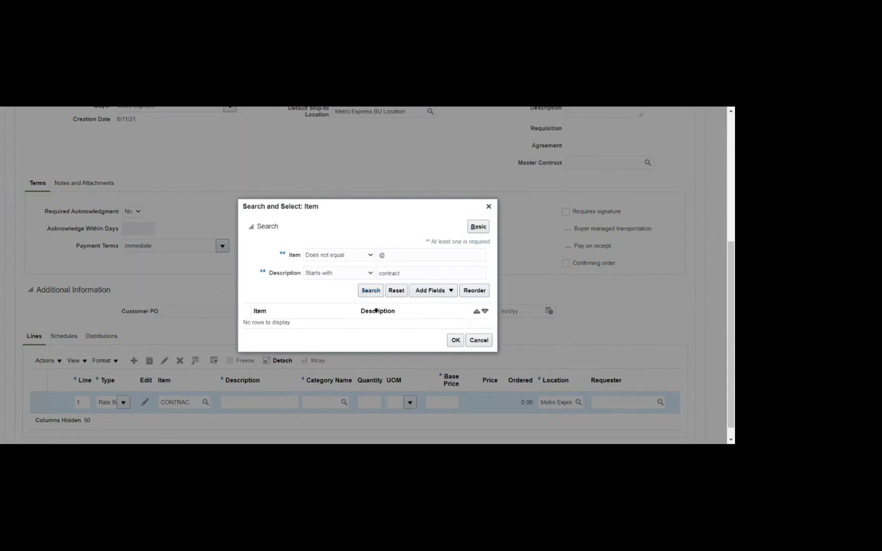
- Repeat the item search without the description filter and leave the search without selecting an item
left_click(408, 273)
key("ctrl+a")
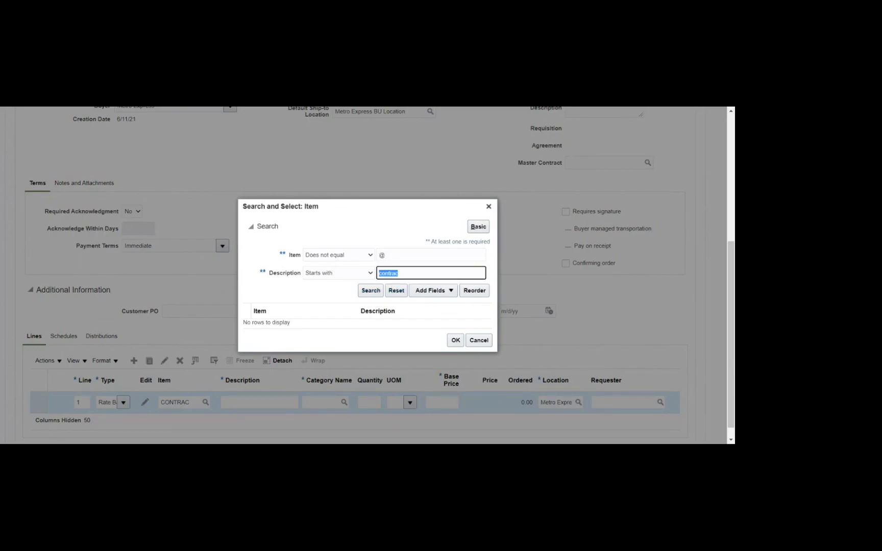
key("BackSpace")
left_click(369, 291)
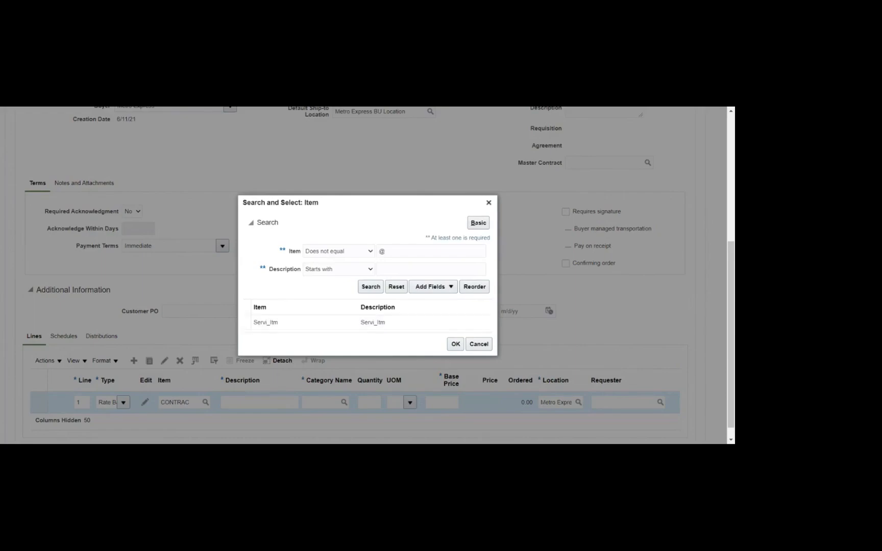
left_click(478, 344)
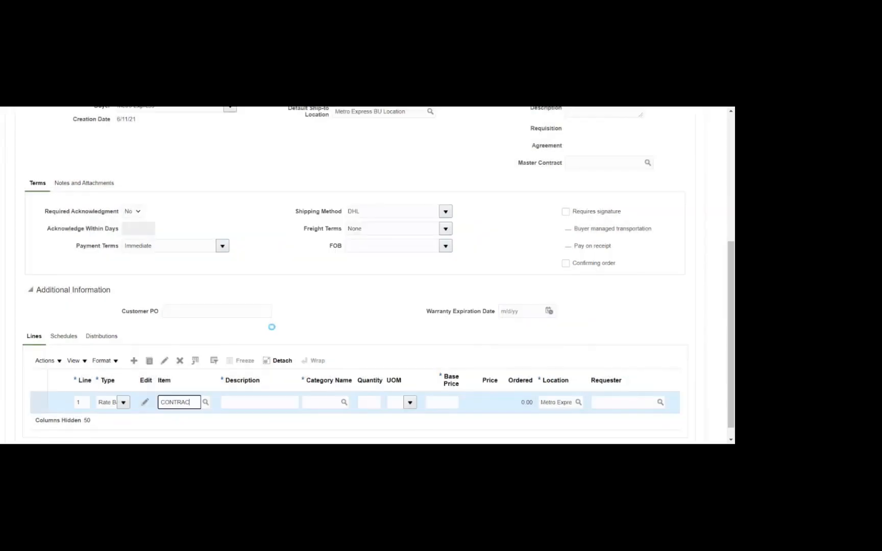
- Review the purchase order's general details and set the type of line 1 to Rate Based Services
scroll(250, 317, "up", 5)
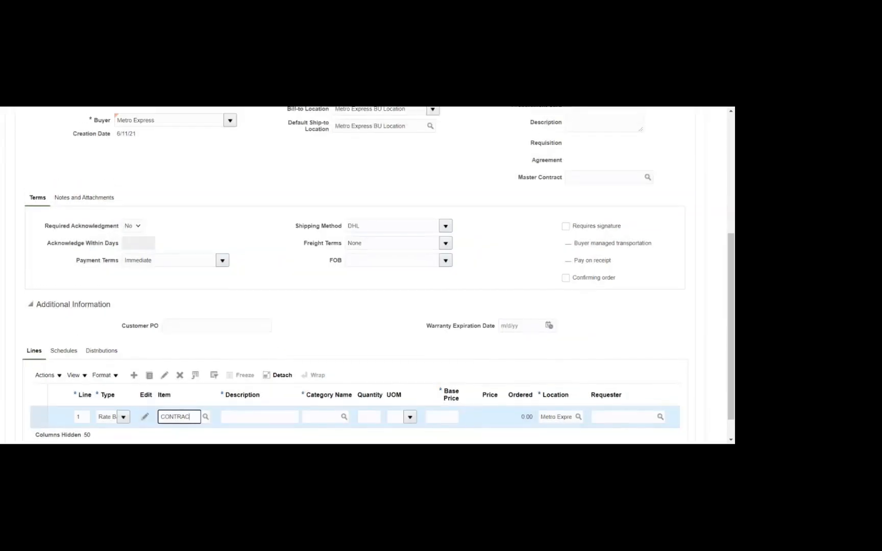
scroll(249, 317, "up", 2)
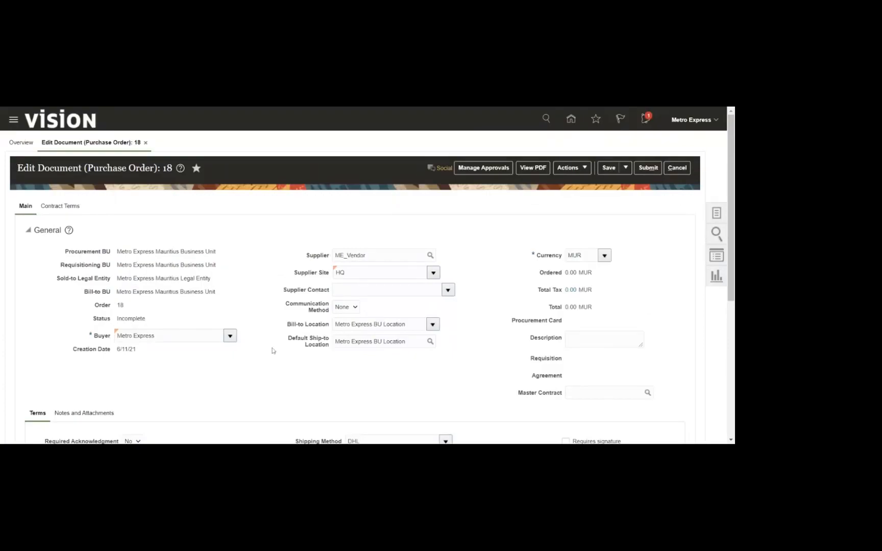
scroll(272, 351, "down", 4)
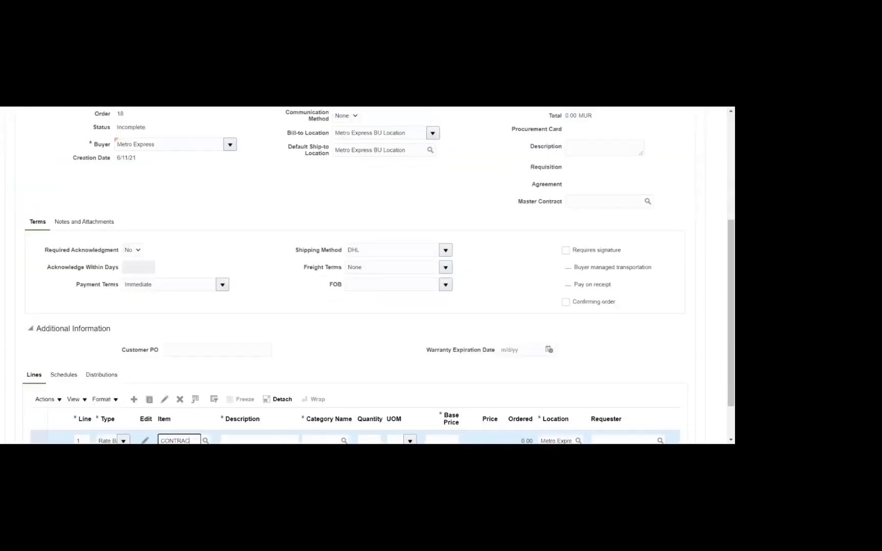
scroll(272, 350, "down", 1)
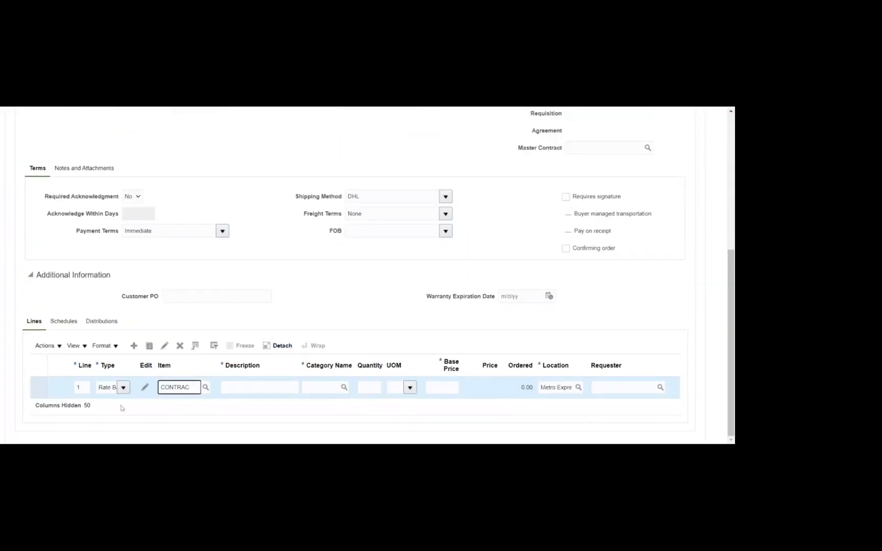
left_click(126, 390)
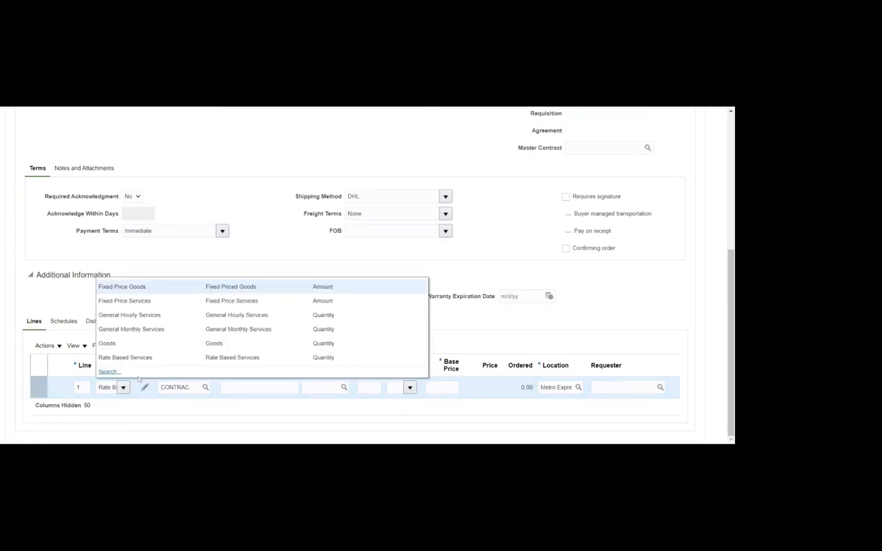
left_click(153, 357)
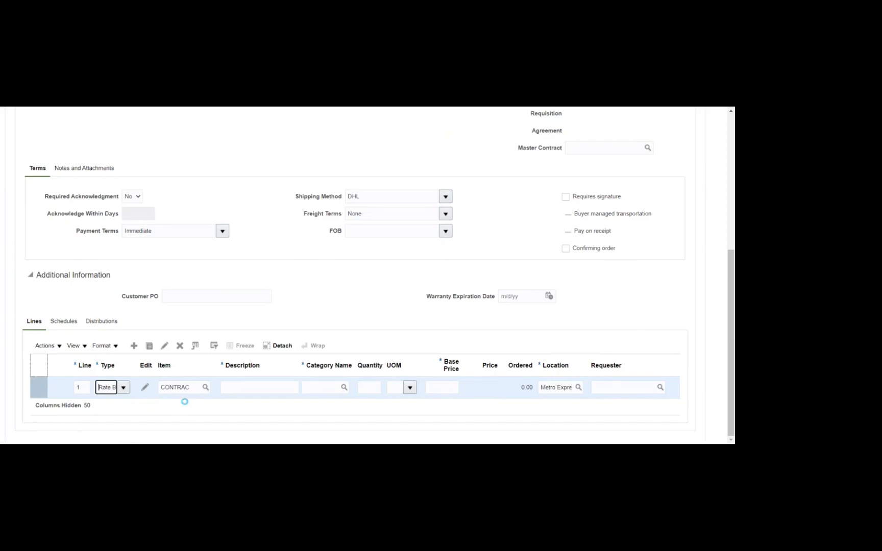
key("Tab")
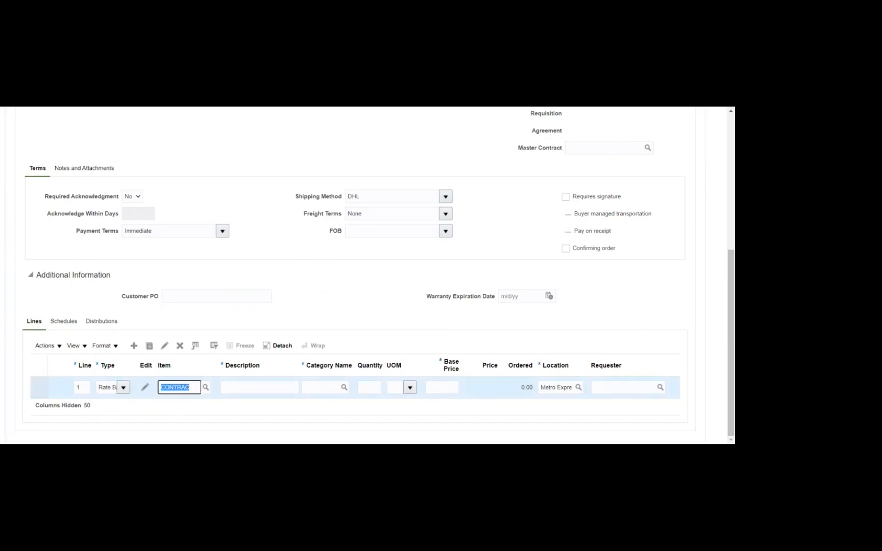
- Clear the item on line 1, search for items not equal to @ with the advanced search, and leave without selecting one
key("BackSpace")
left_click(219, 391)
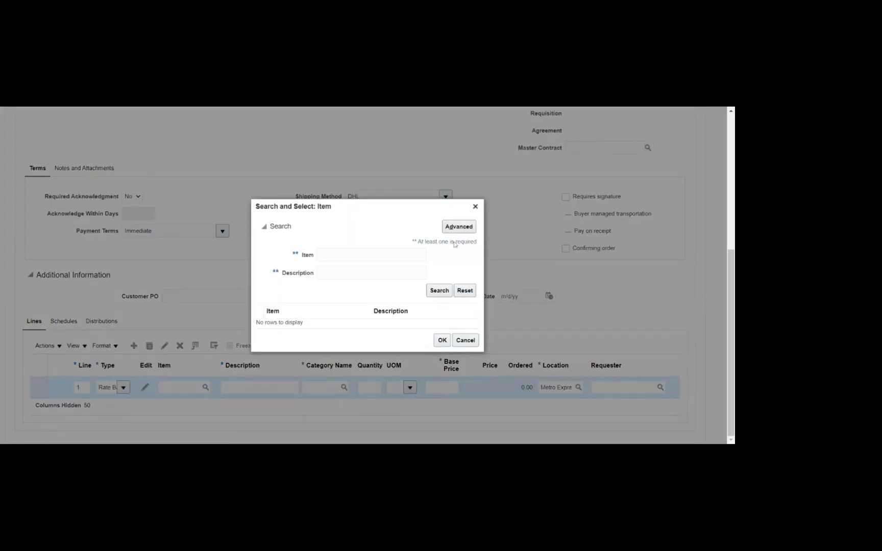
left_click(451, 230)
left_click(458, 232)
left_click(459, 227)
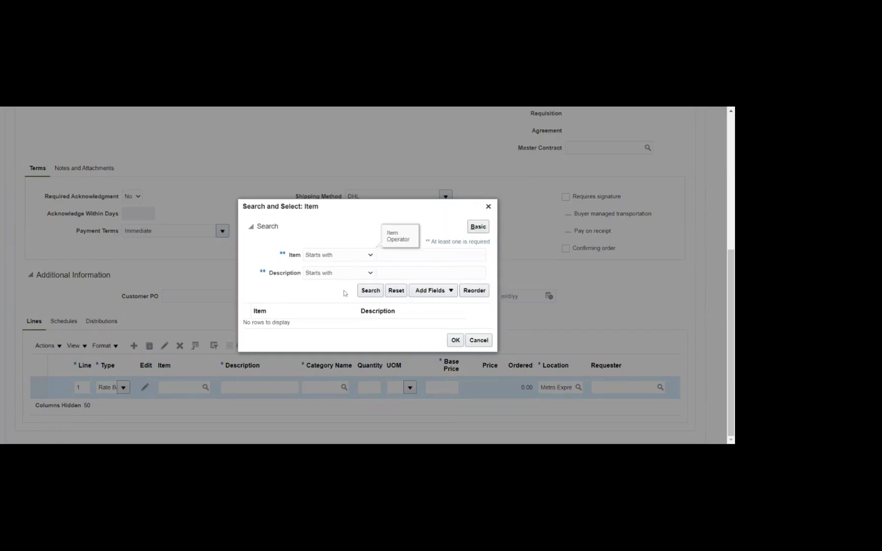
left_click(340, 255)
left_click(337, 294)
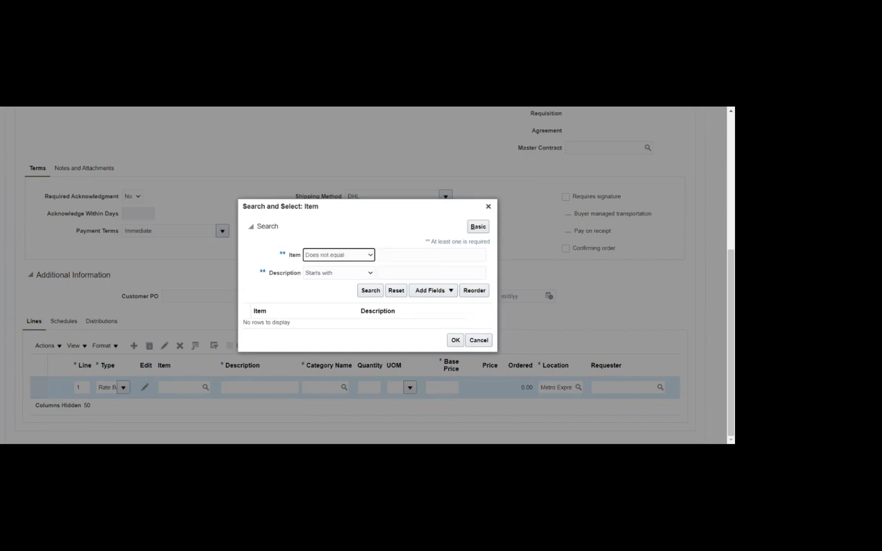
key("Tab")
type("@")
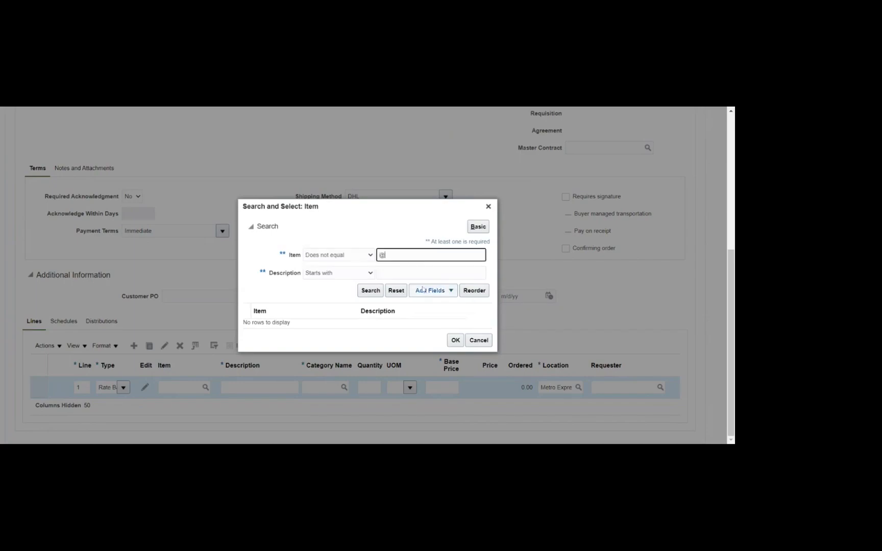
left_click(366, 291)
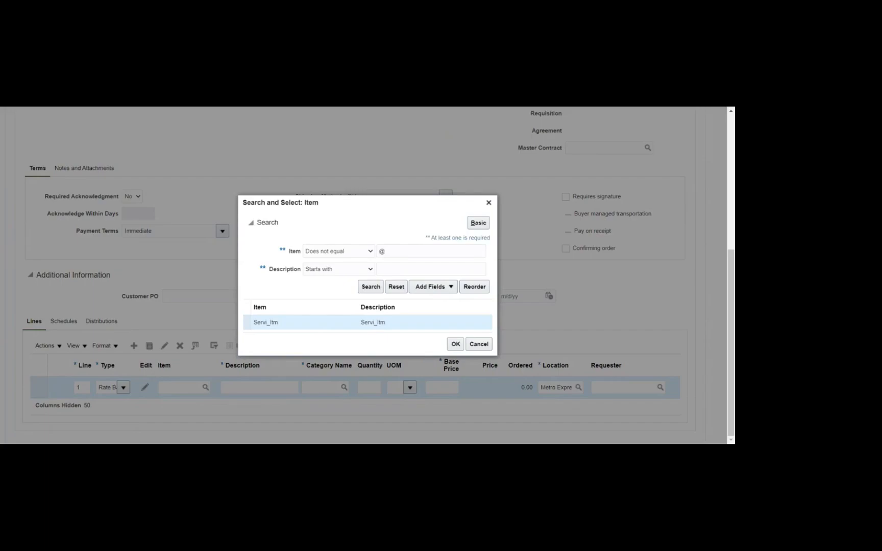
left_click(482, 349)
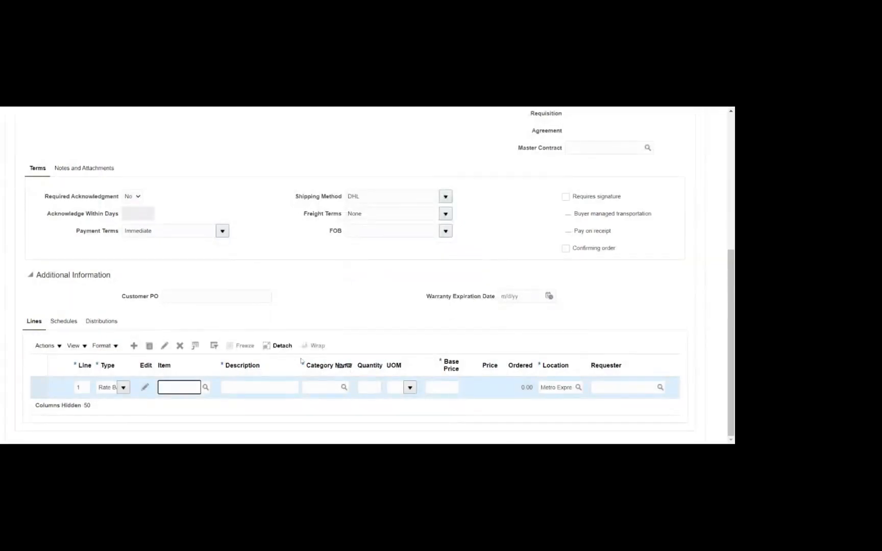
- Search the category names for Metro from line 1 and clear the search term
left_click(320, 387)
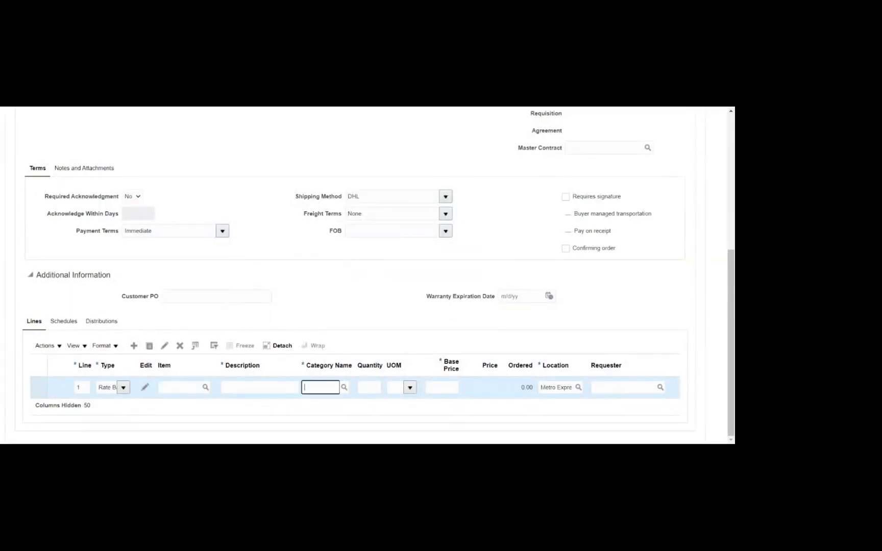
left_click(343, 366)
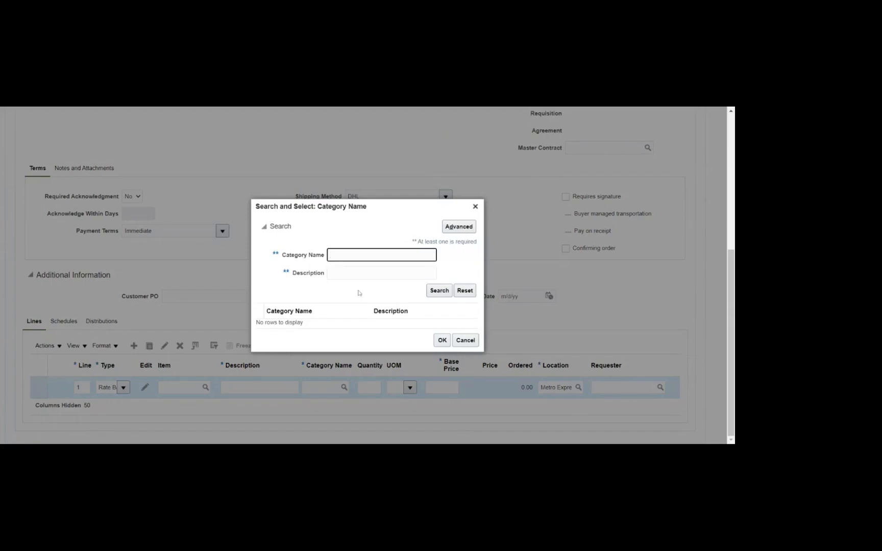
type("Metro")
left_click(443, 288)
key("BackSpace")
- Run an advanced search for category names that do not equal @
left_click(459, 230)
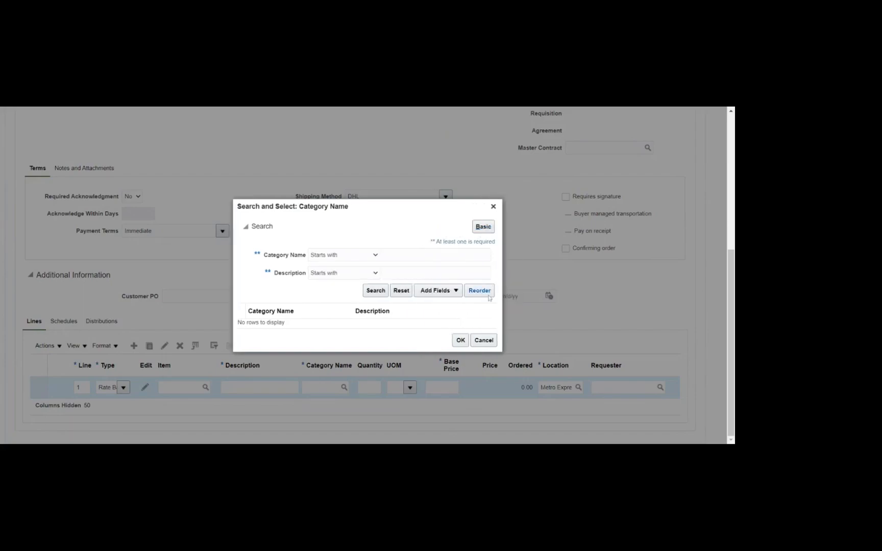
left_click(345, 259)
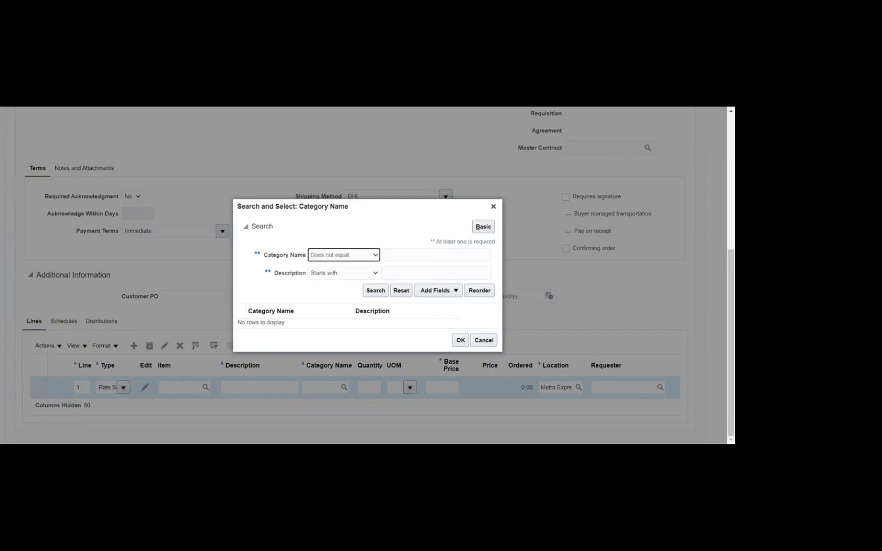
left_click(439, 256)
type("@")
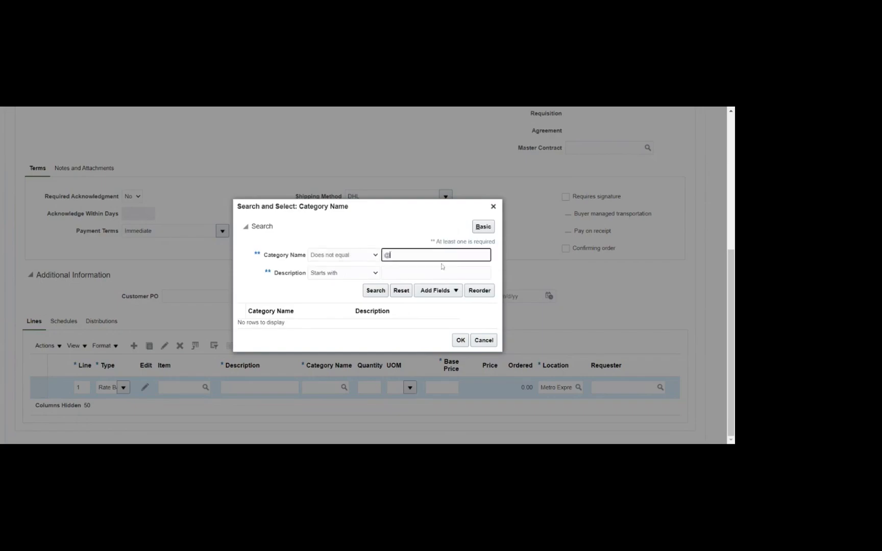
left_click(372, 295)
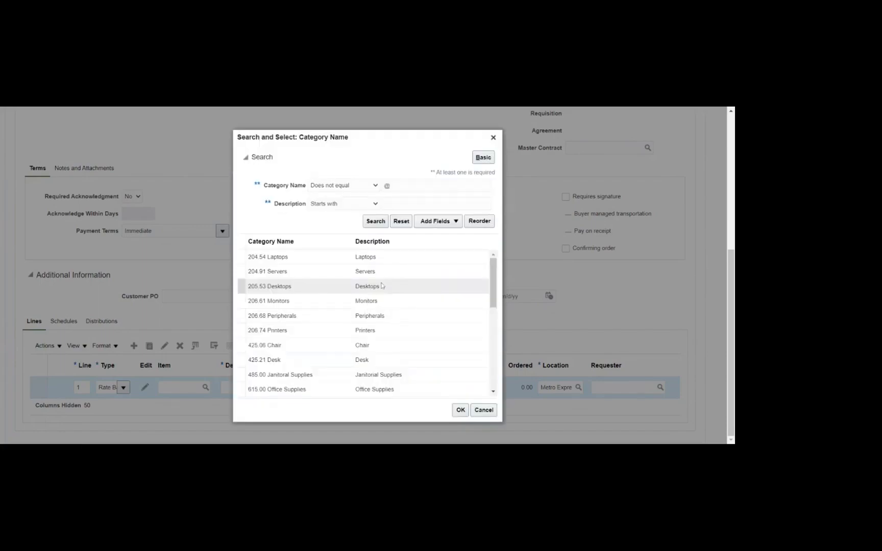
- Look through the listed purchasing categories for one that suits the service line and leave the search without selecting a category
scroll(382, 283, "down", 2)
scroll(386, 278, "down", 2)
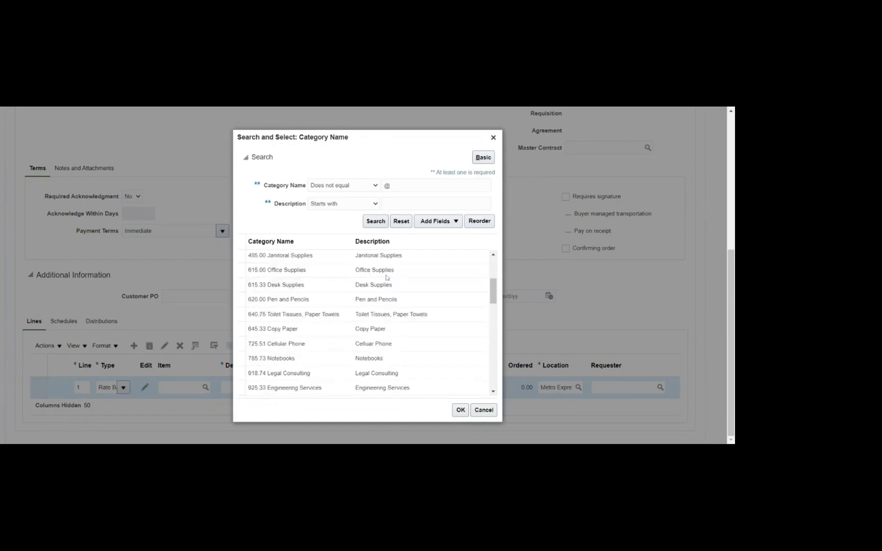
scroll(387, 278, "down", 8)
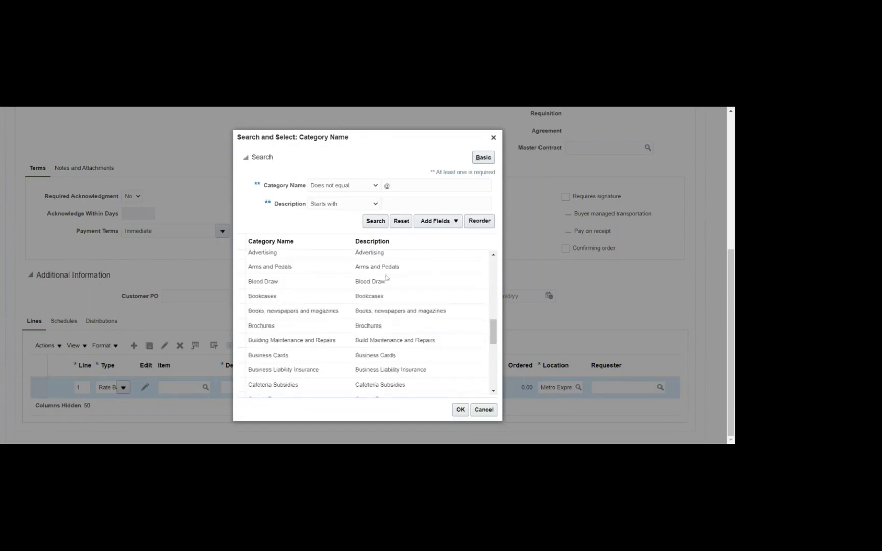
scroll(386, 278, "down", 2)
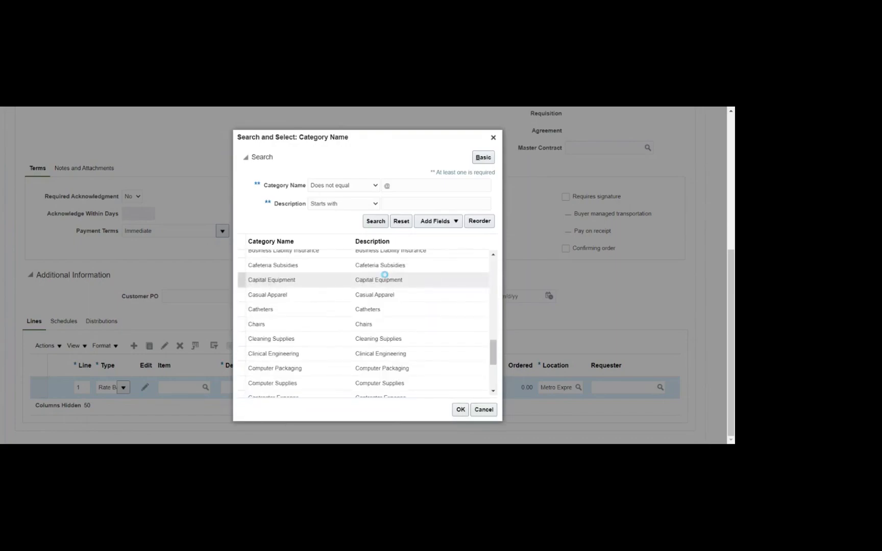
scroll(385, 276, "down", 4)
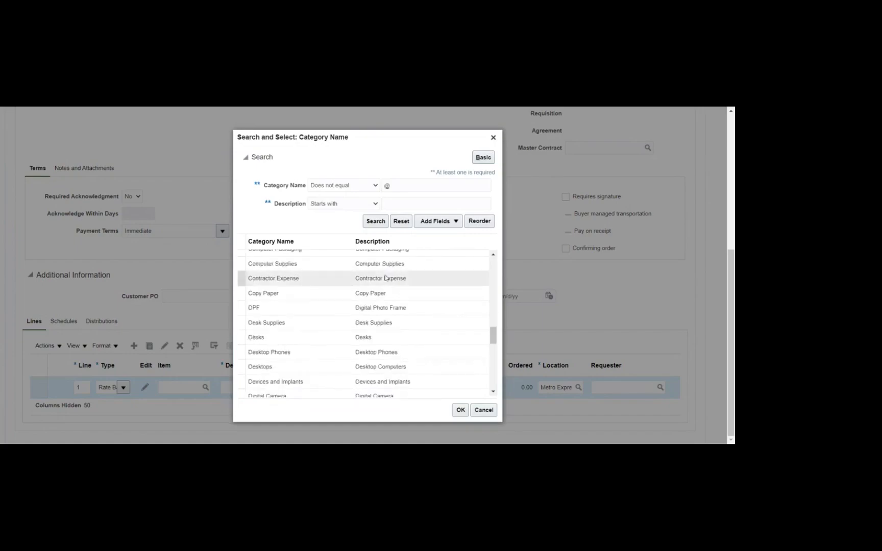
scroll(385, 278, "down", 8)
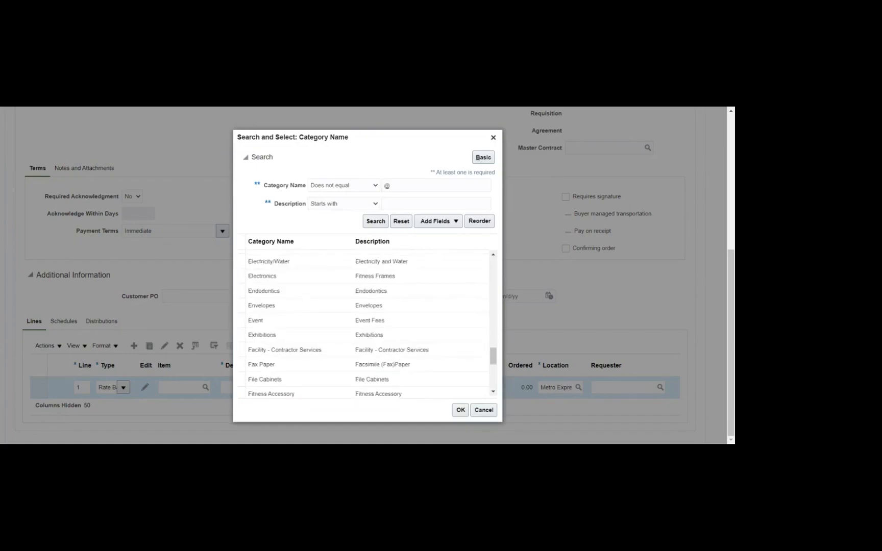
scroll(383, 276, "down", 4)
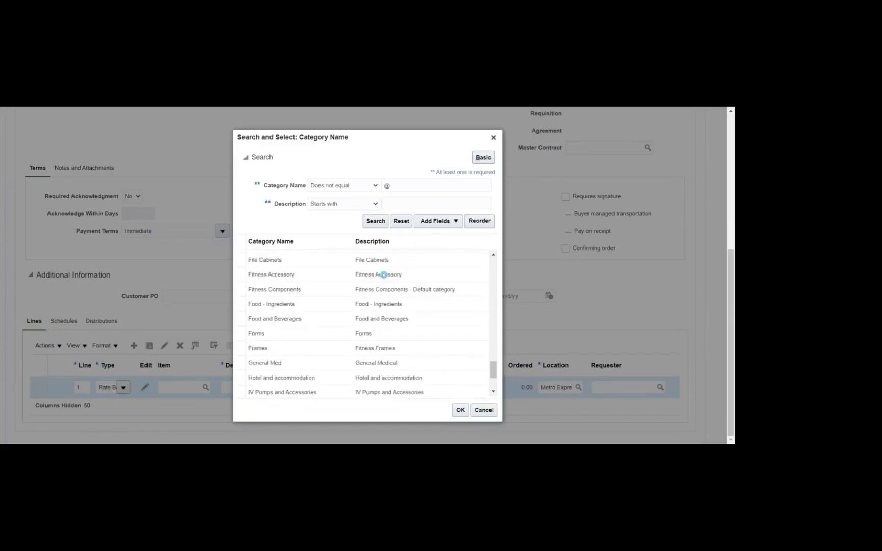
scroll(384, 276, "down", 6)
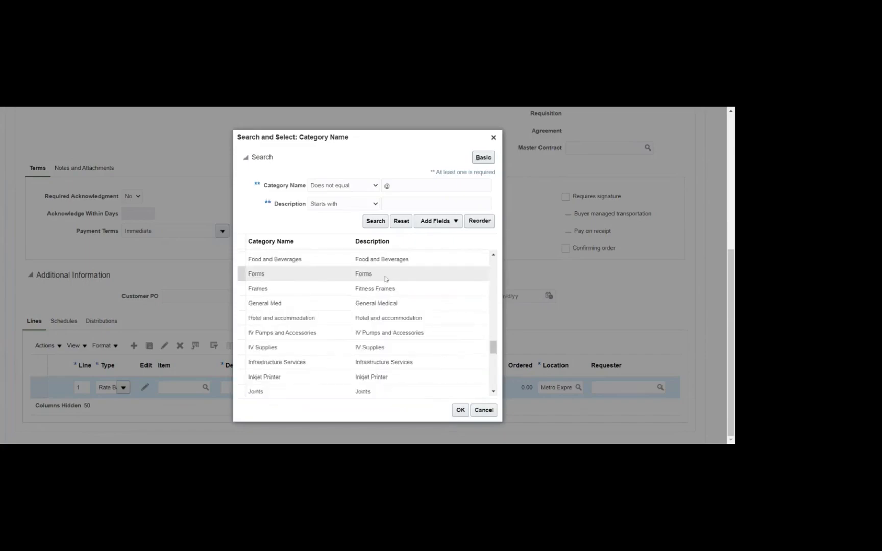
scroll(385, 278, "down", 2)
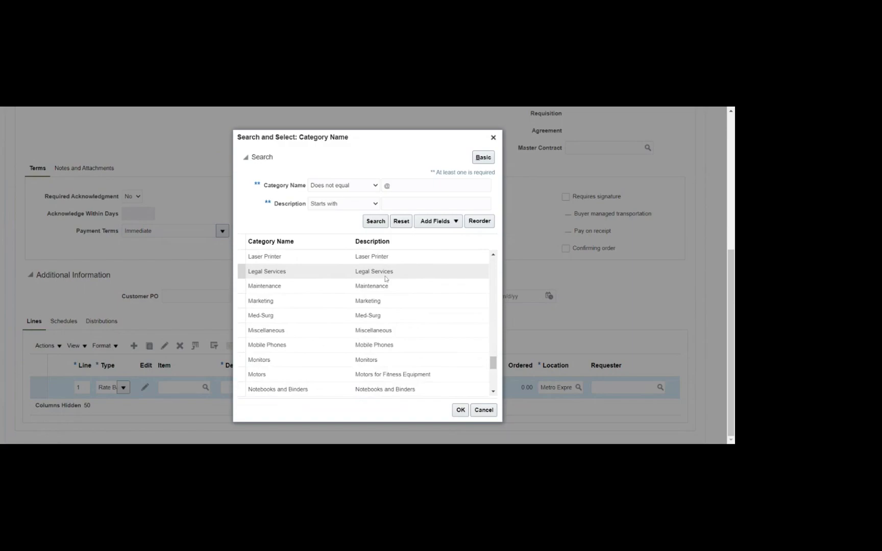
scroll(385, 278, "down", 2)
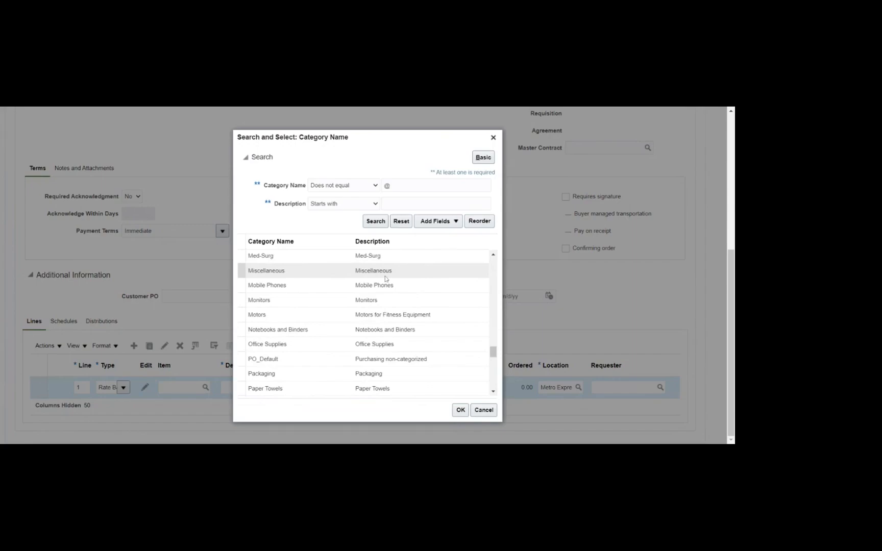
scroll(385, 280, "down", 4)
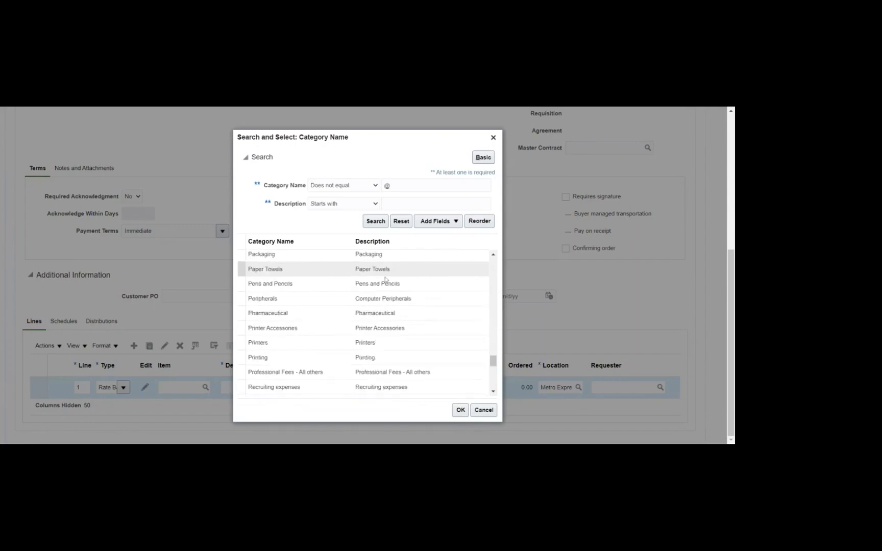
scroll(386, 279, "down", 4)
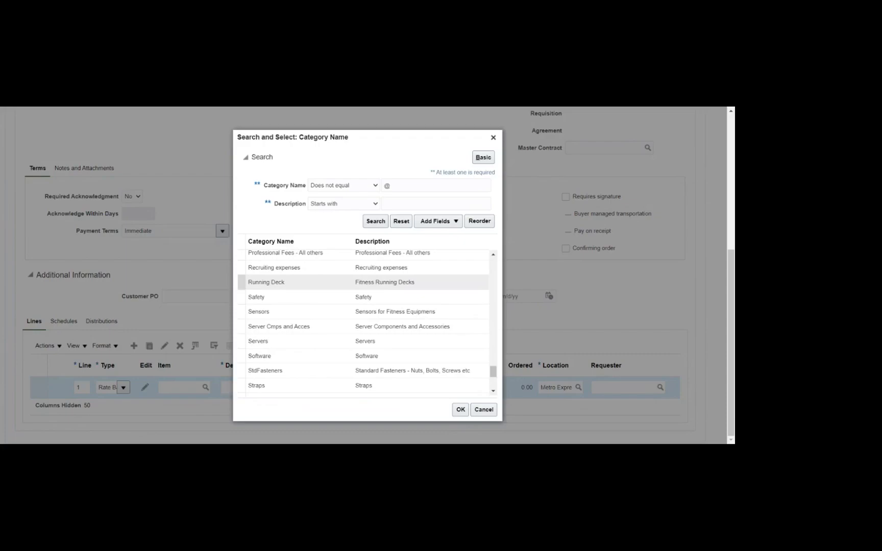
scroll(385, 280, "down", 4)
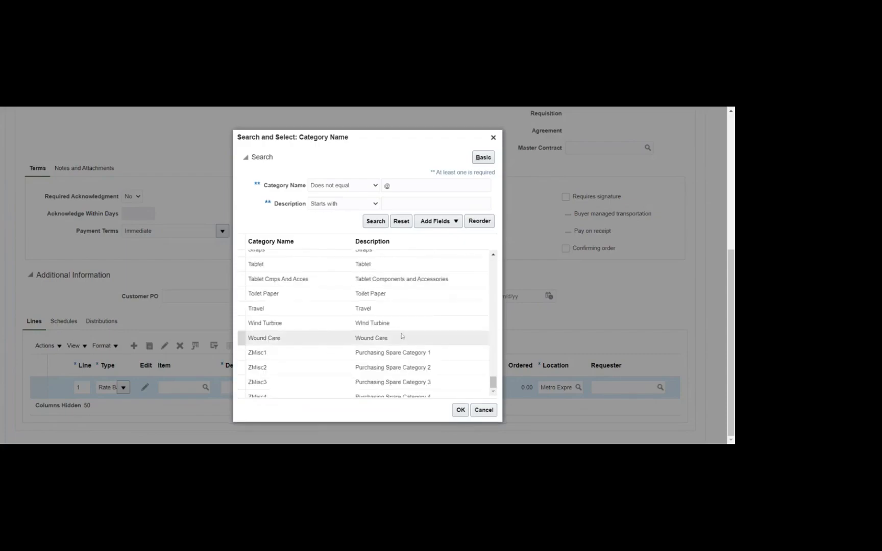
scroll(402, 336, "up", 2)
scroll(401, 335, "up", 2)
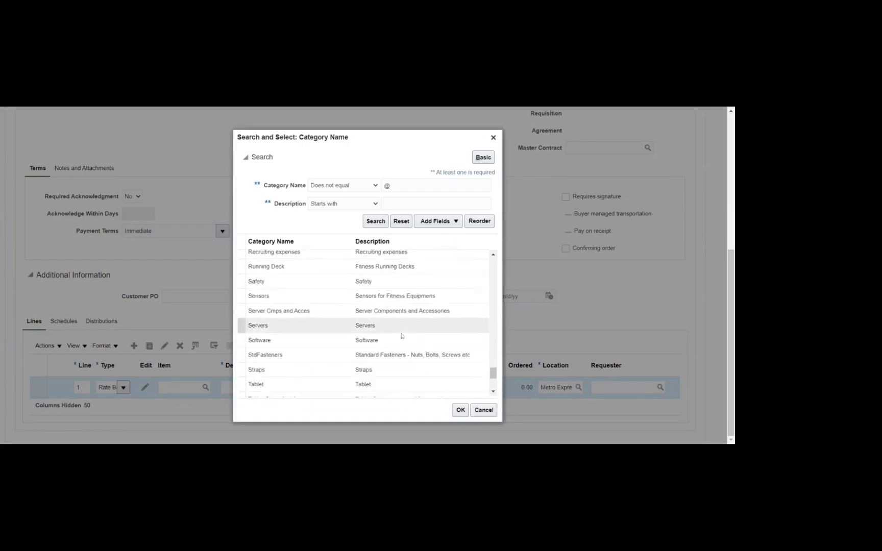
scroll(401, 335, "up", 5)
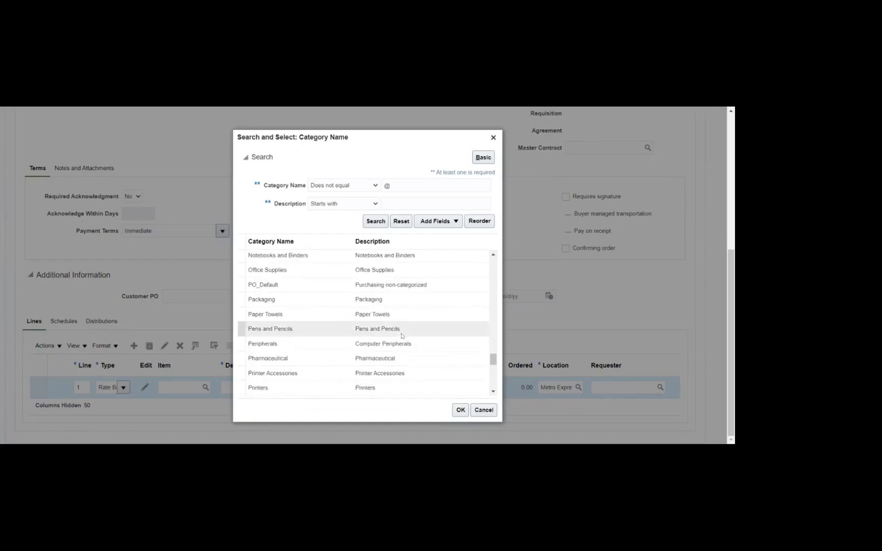
scroll(401, 336, "up", 2)
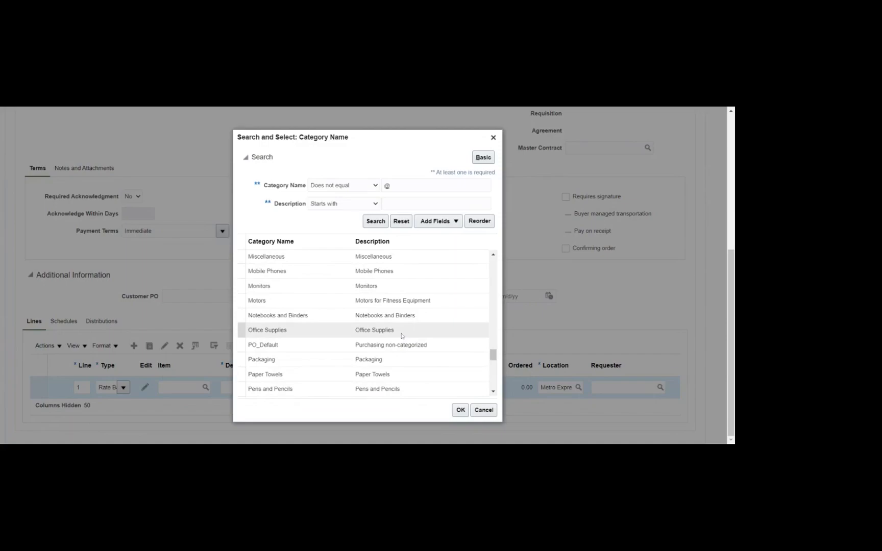
scroll(401, 336, "up", 2)
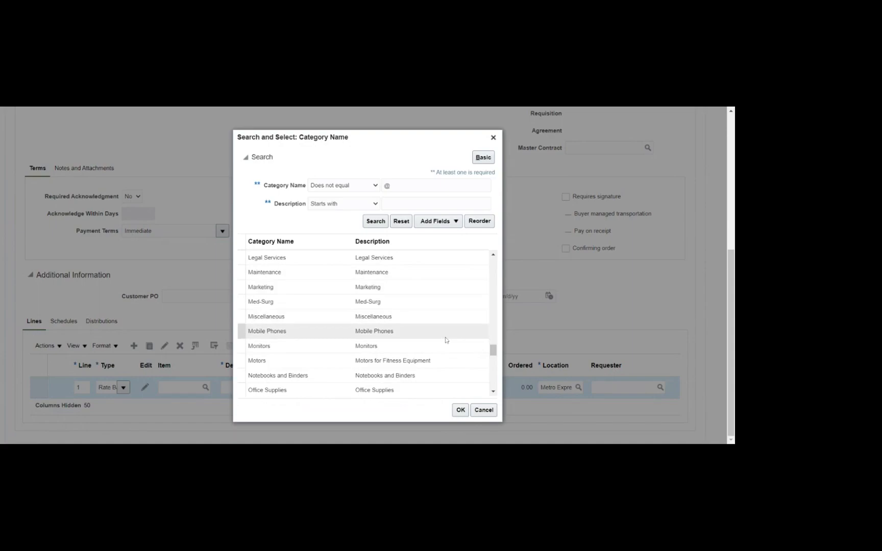
scroll(445, 340, "up", 2)
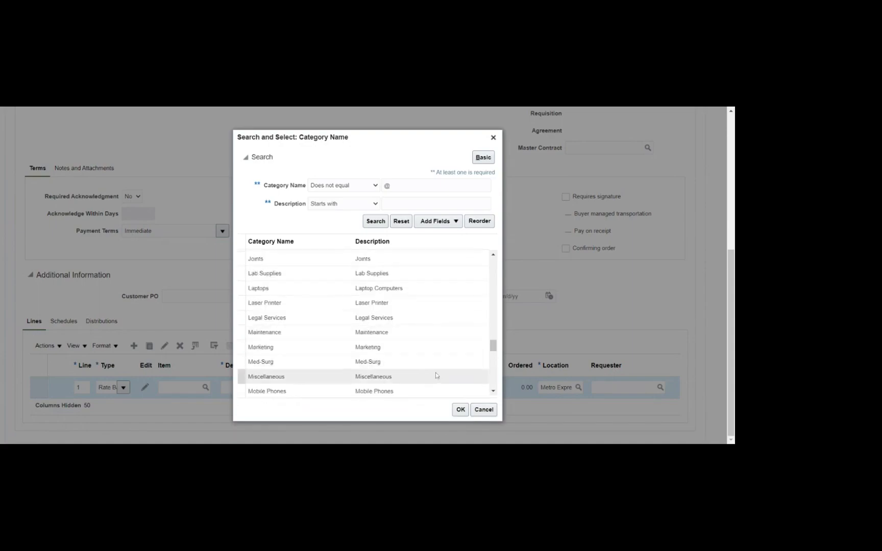
left_click(487, 411)
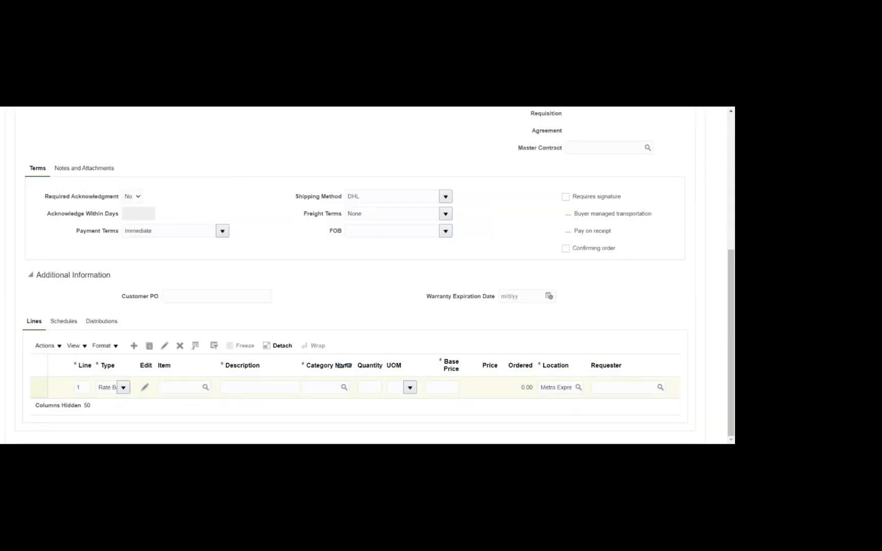
- Enter Servi_Itm as the item on line 1 and set its quantity to 1
left_click(181, 384)
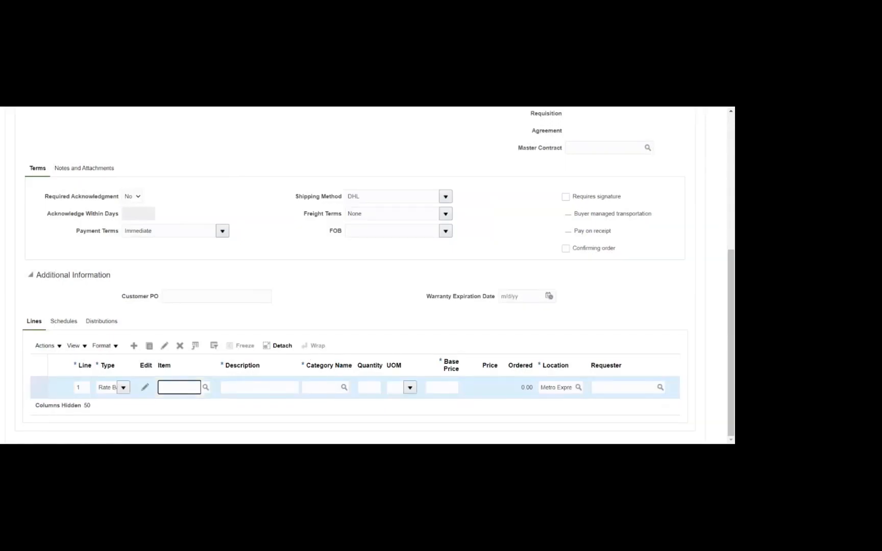
type("serv")
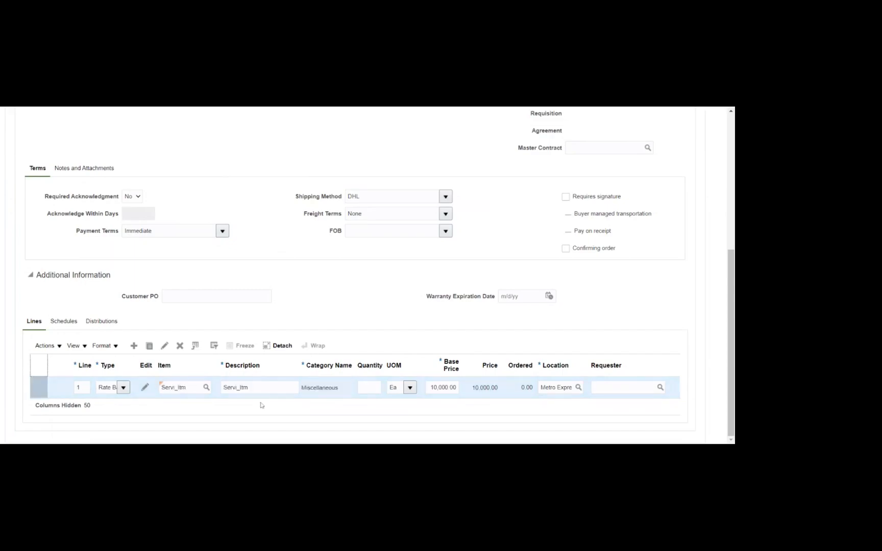
left_click(378, 387)
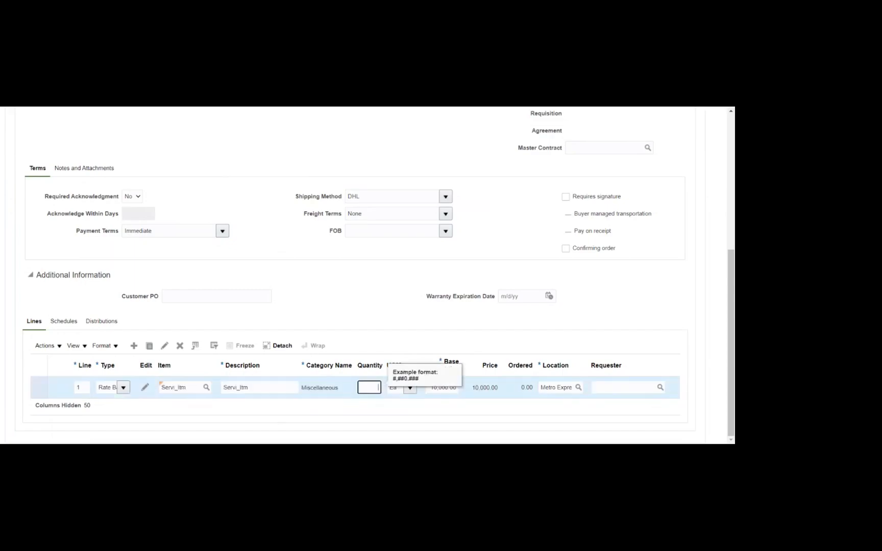
type("1")
key("Tab")
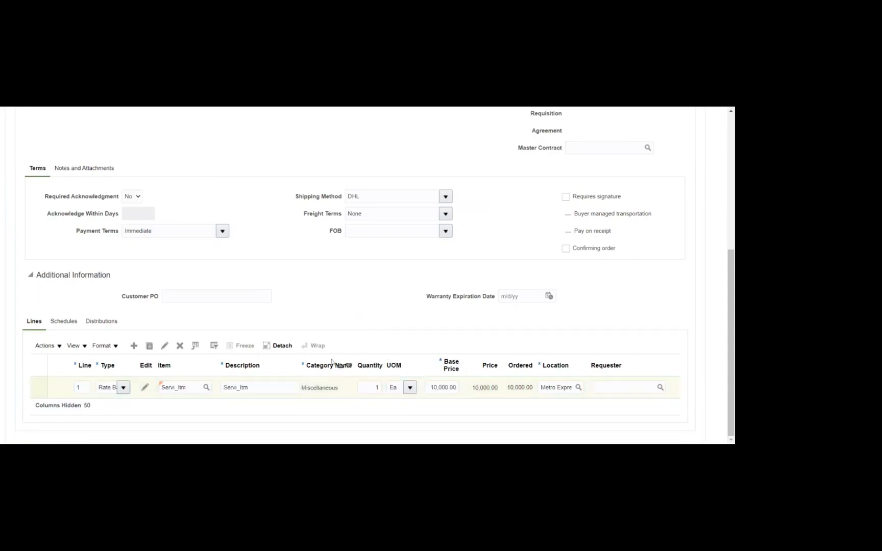
- Set line 1's requester to Metro Express and its schedule's requested and promised delivery dates to 6/11/21
left_click(620, 387)
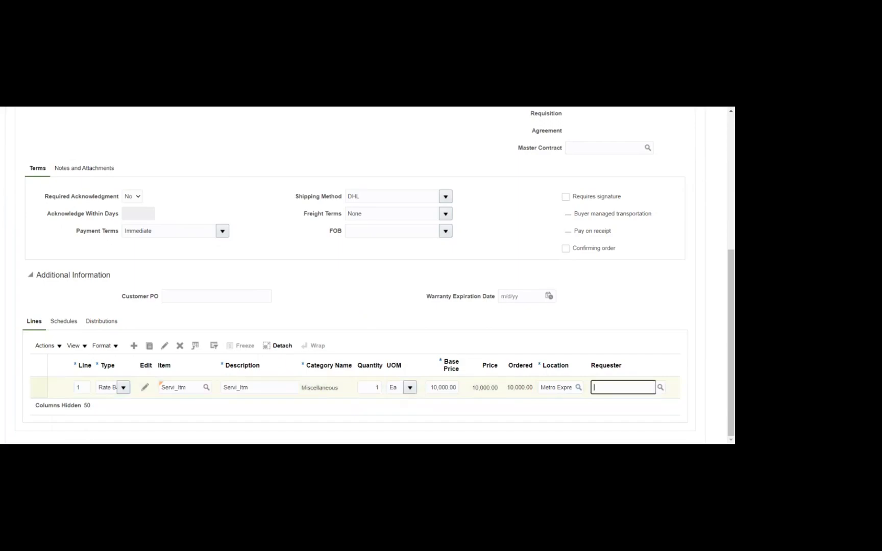
type("metr")
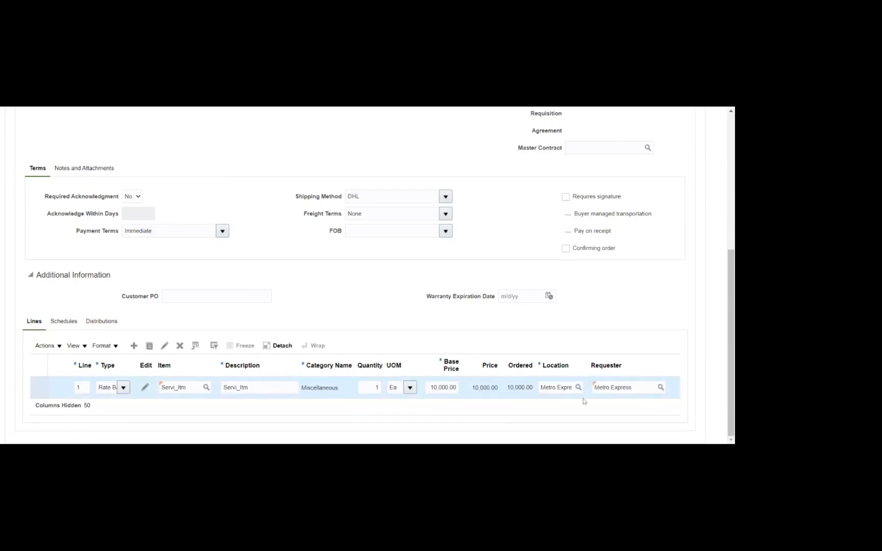
left_click(64, 321)
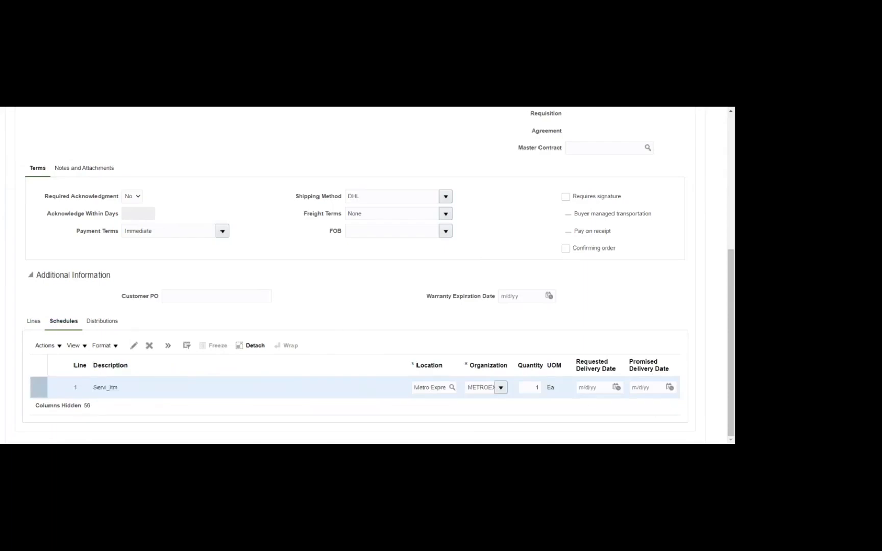
left_click(617, 387)
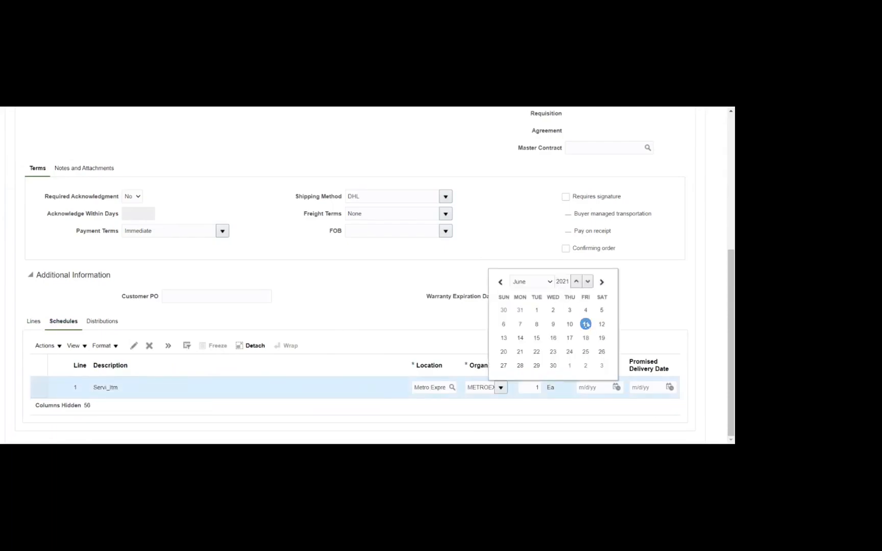
left_click(586, 324)
left_click(670, 387)
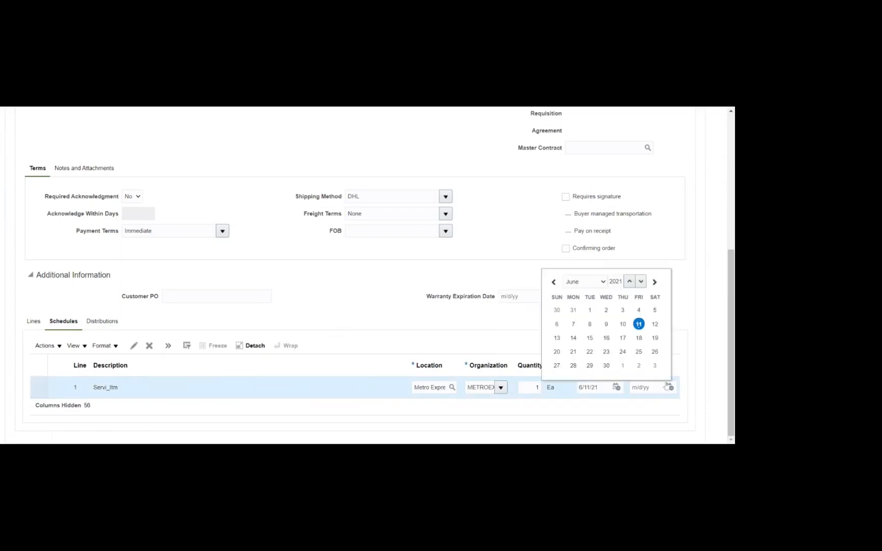
left_click(638, 324)
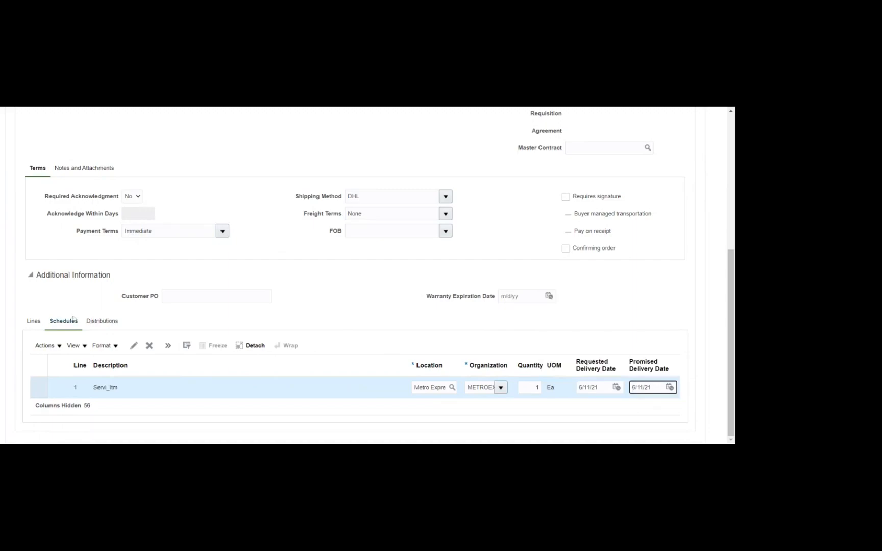
- View the distribution of the Servi_Itm line and submit the purchase order for approval
left_click(97, 326)
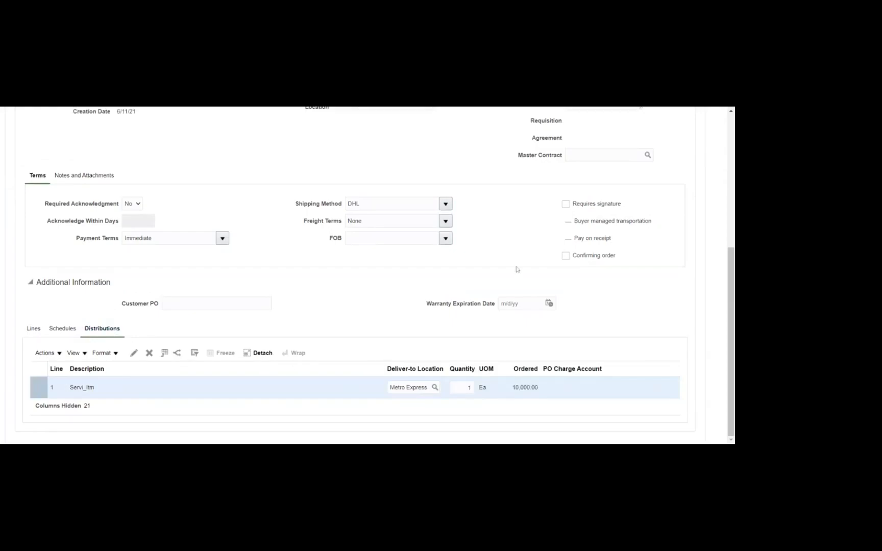
scroll(521, 258, "up", 1)
scroll(521, 258, "up", 5)
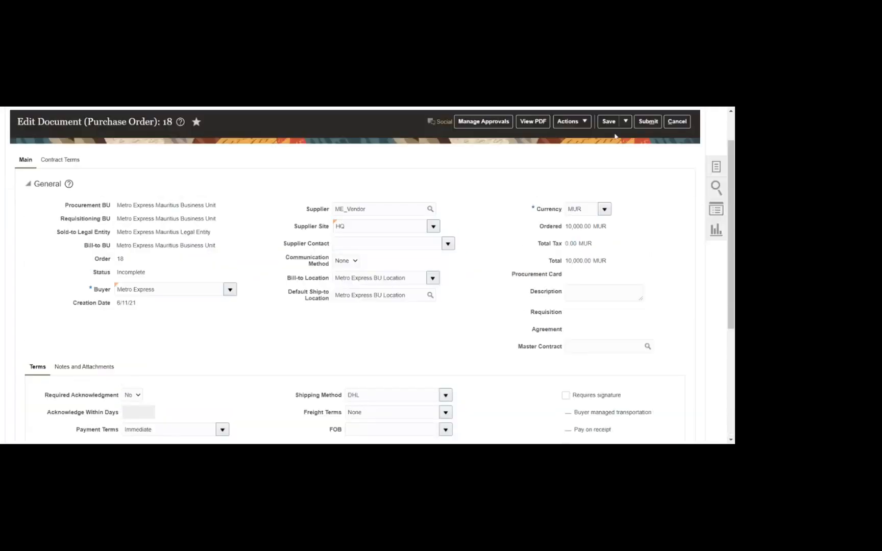
left_click(652, 122)
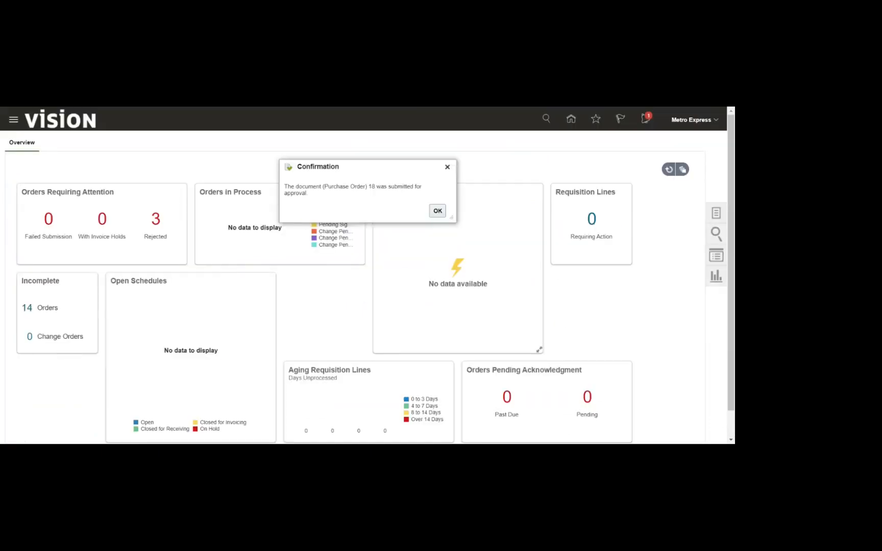
left_click(434, 211)
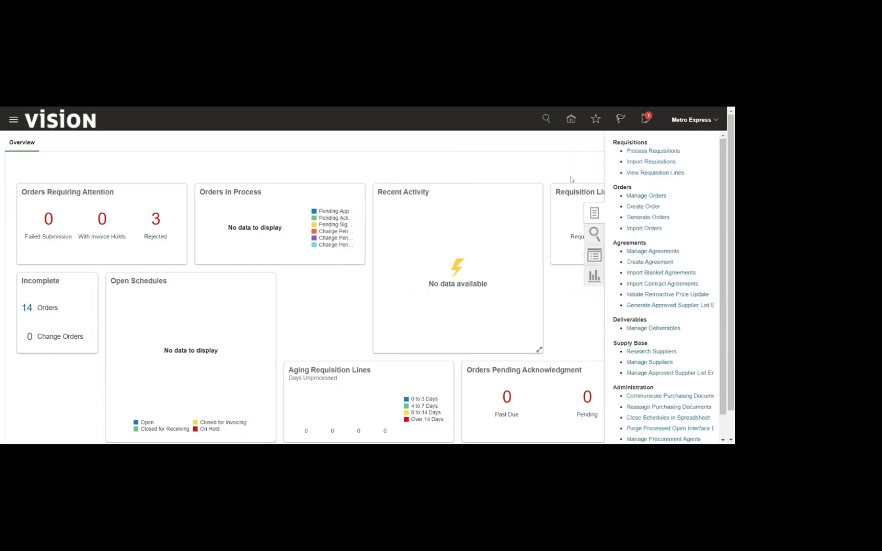
- Search the orders of buyer Metro Express, open the newly submitted ME_Vendor order and review its tax and total amounts
left_click(628, 196)
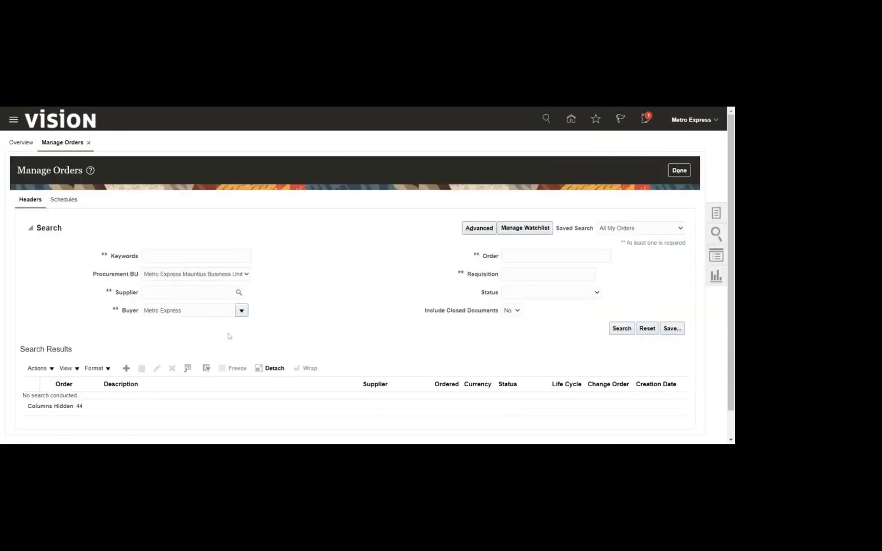
left_click(618, 329)
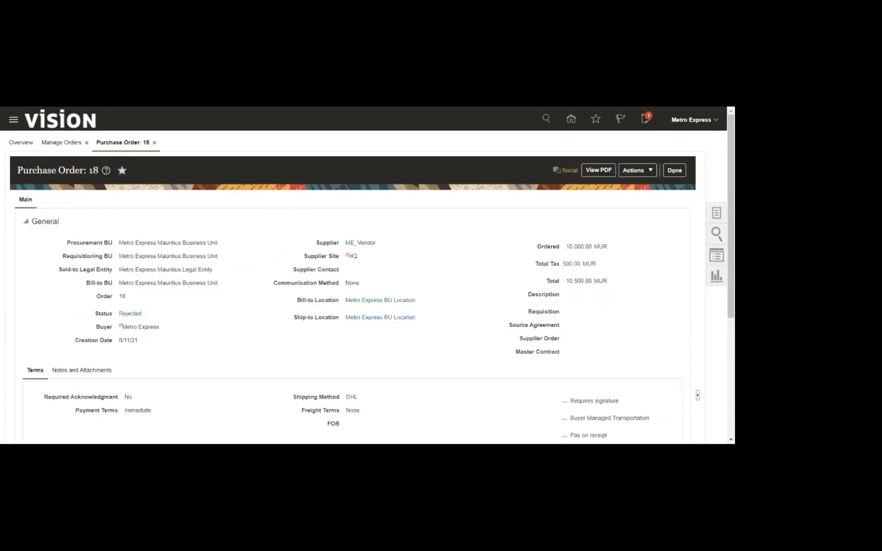
scroll(198, 270, "down", 4)
scroll(249, 250, "up", 3)
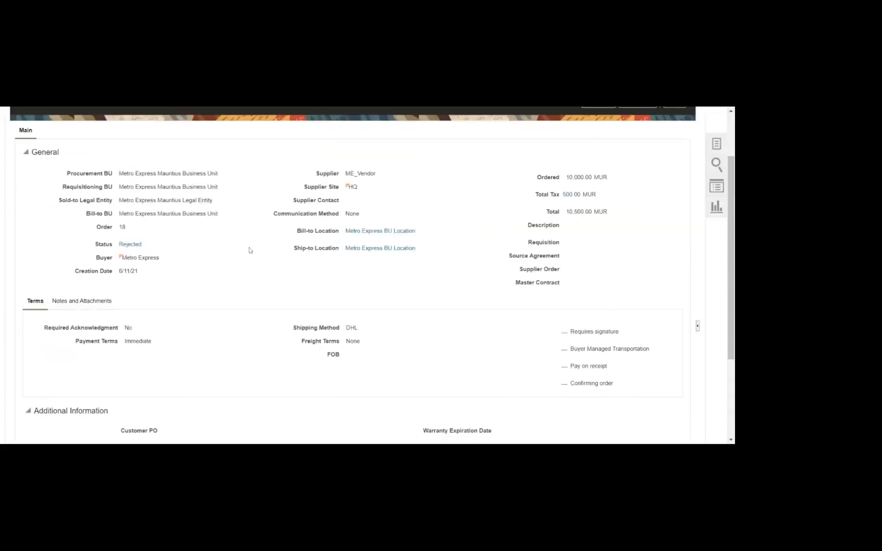
scroll(250, 250, "up", 2)
- Open the purchase order for editing, examine the tax distributions of the Servi_Itm line, and leave the edit without saving
left_click(650, 178)
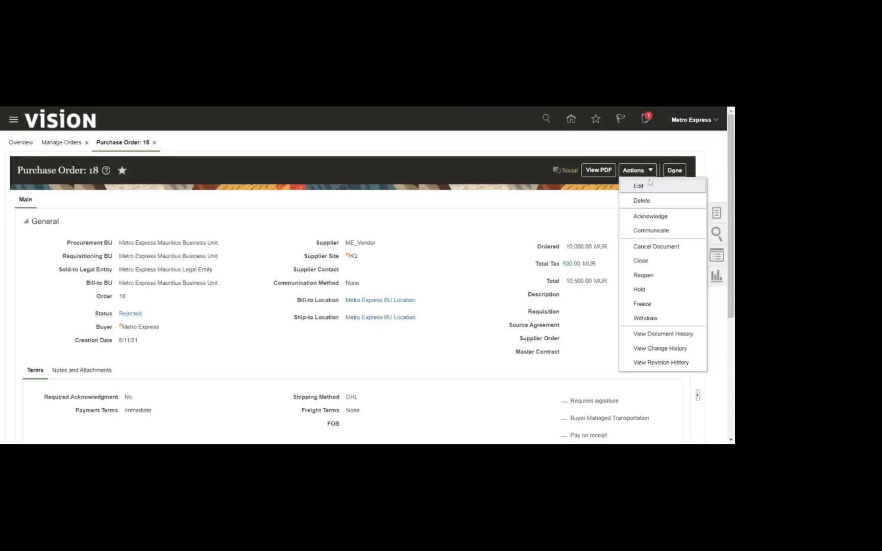
left_click(650, 186)
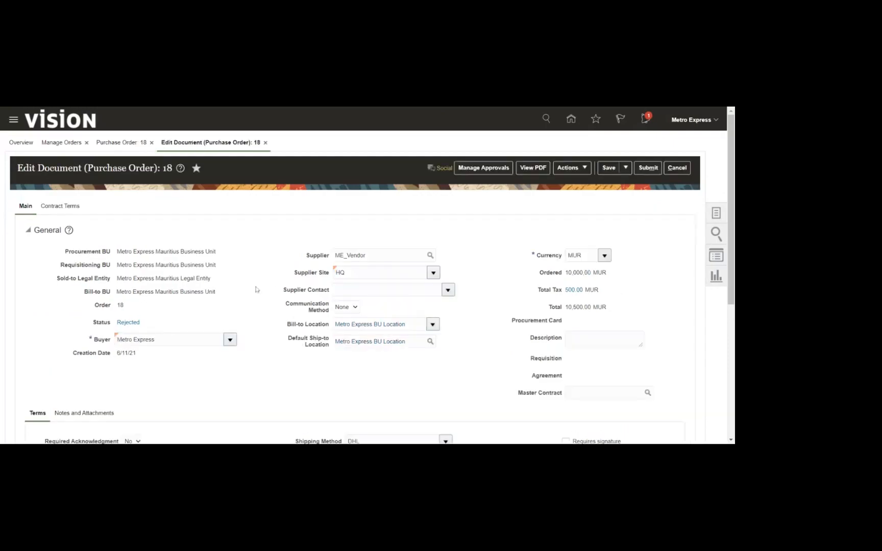
scroll(246, 303, "down", 5)
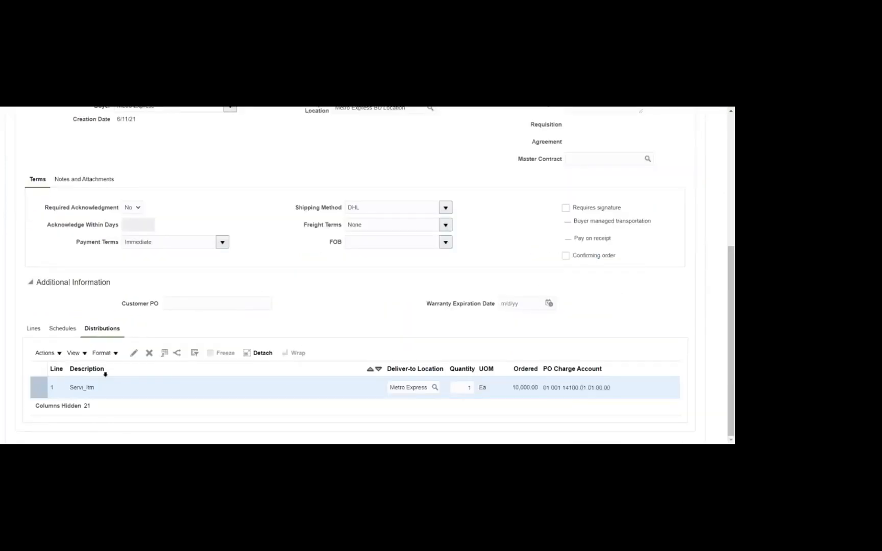
left_click(57, 353)
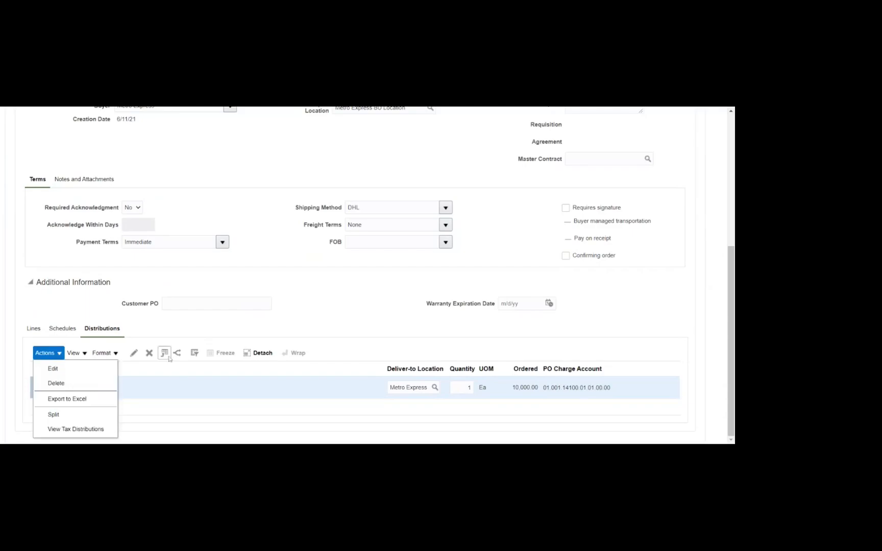
left_click(76, 428)
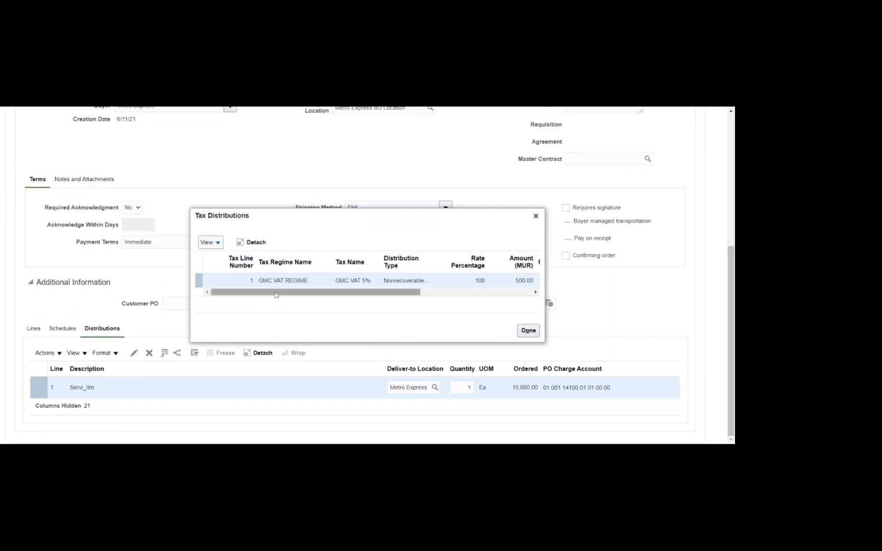
left_click_drag(275, 294, 250, 289)
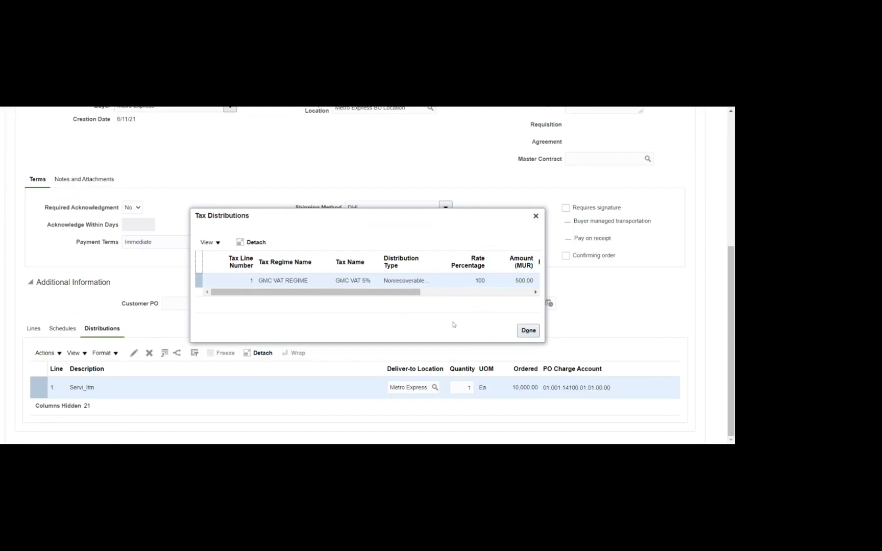
left_click(528, 332)
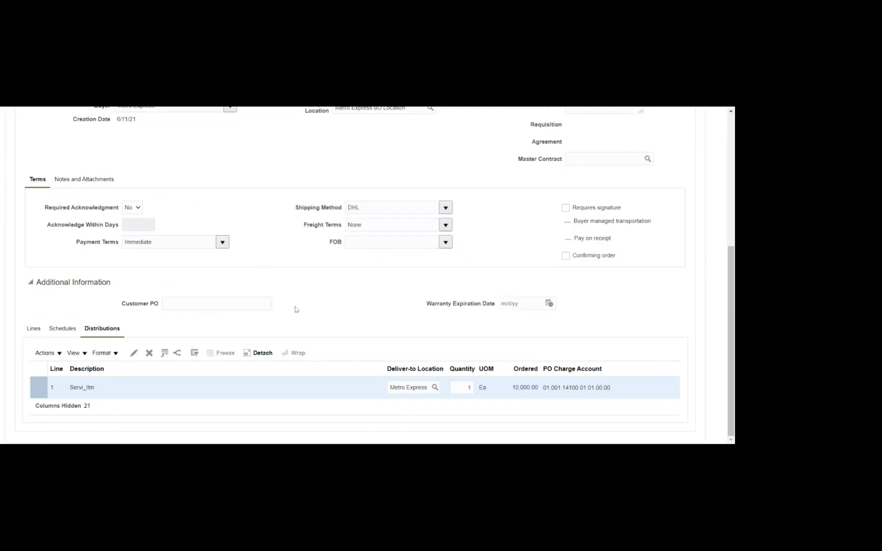
scroll(588, 214, "up", 1)
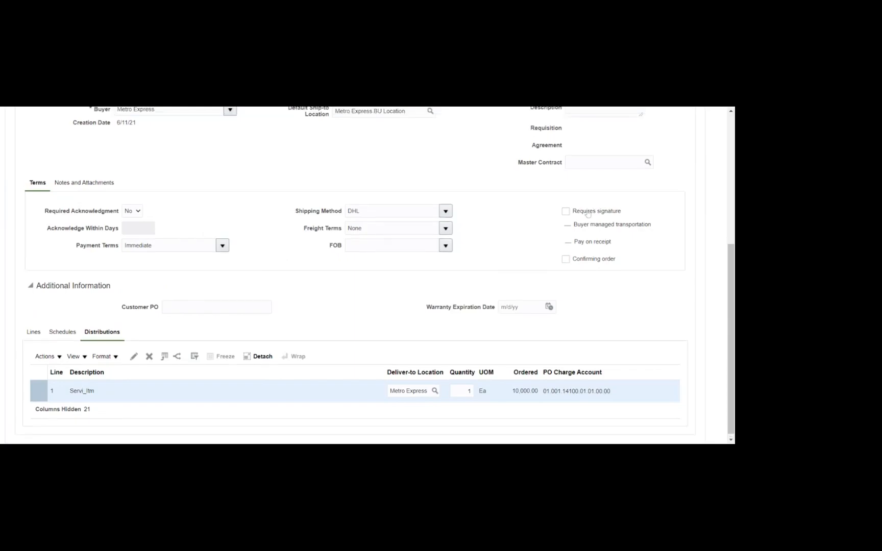
scroll(588, 213, "up", 5)
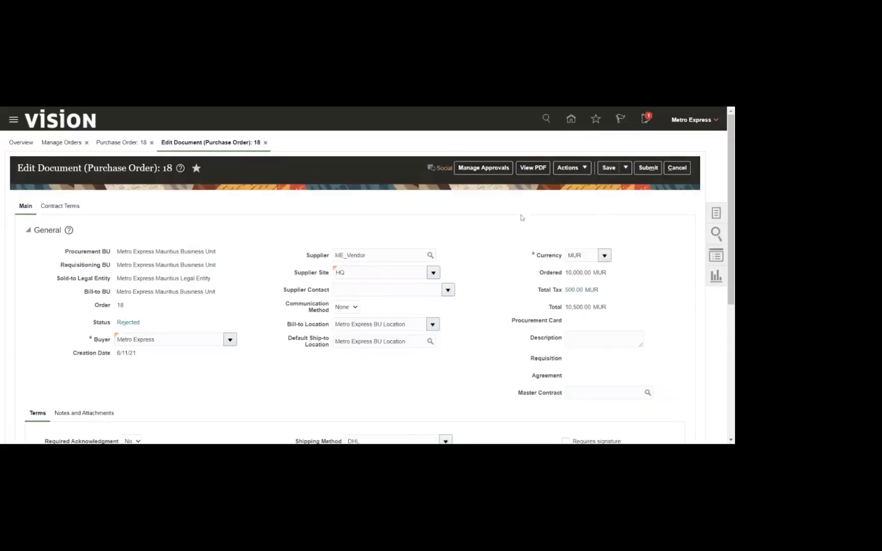
left_click(677, 167)
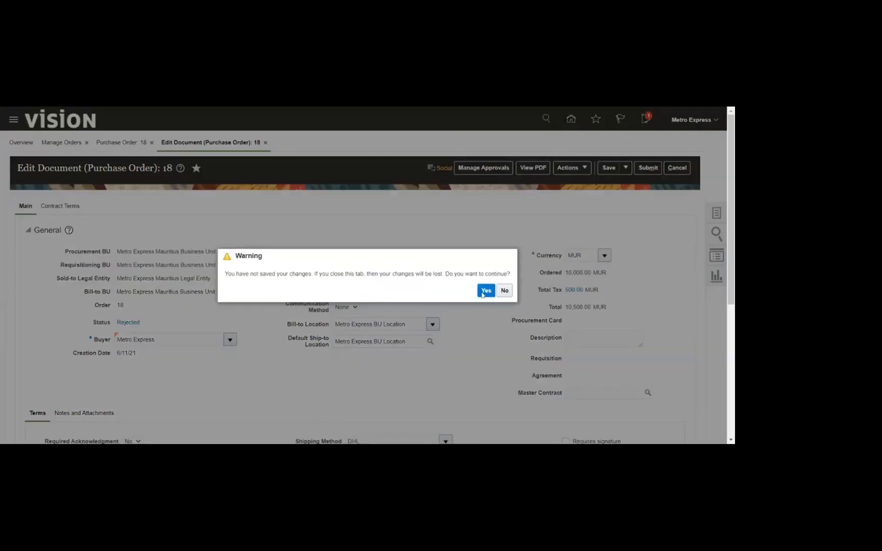
left_click(480, 289)
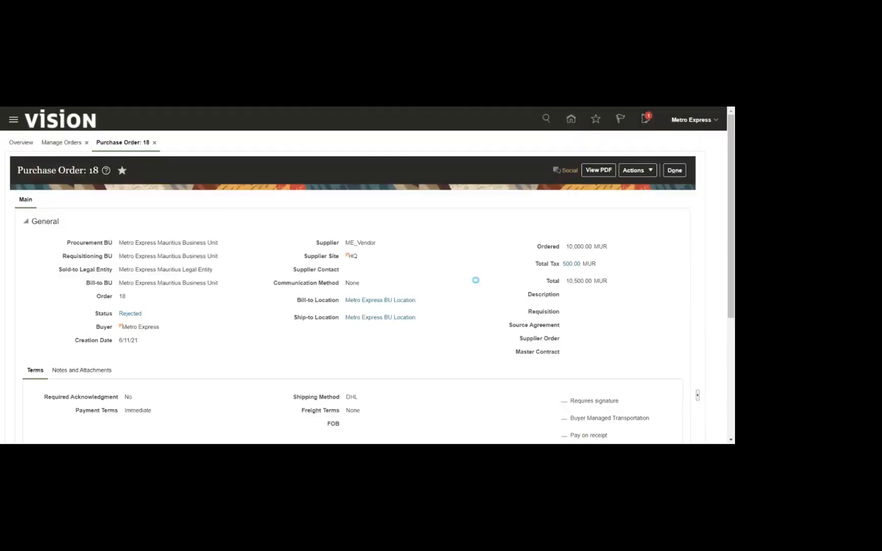
- Check which actions are available for the Servi_Itm line and its distribution in the read-only order, and close the order
scroll(479, 274, "down", 5)
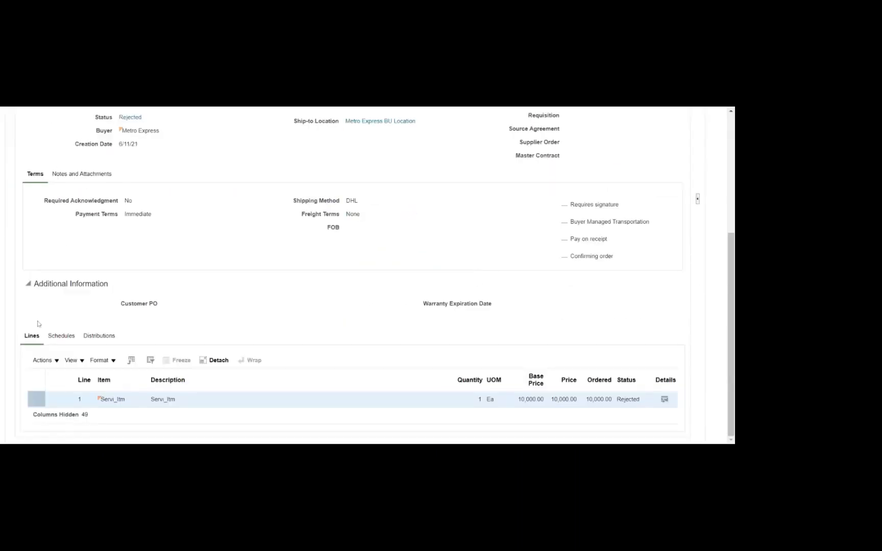
left_click(96, 341)
left_click(57, 364)
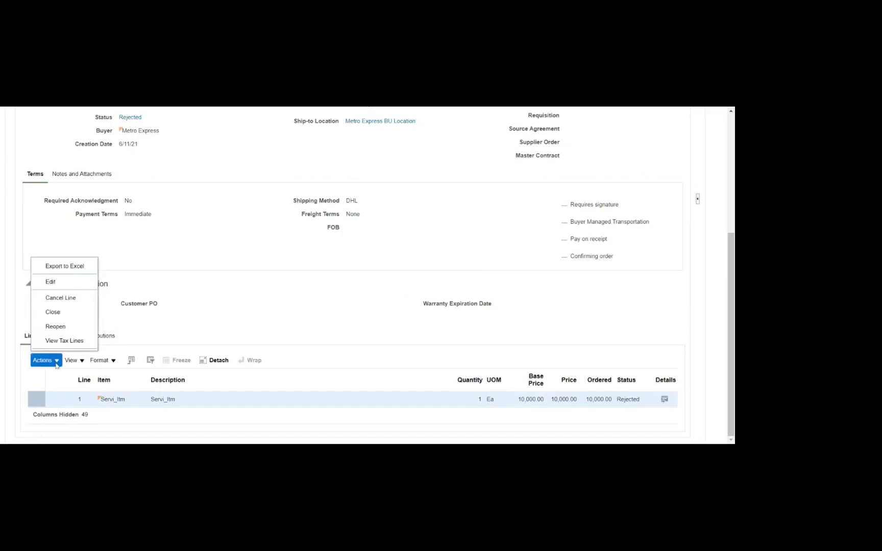
left_click(55, 363)
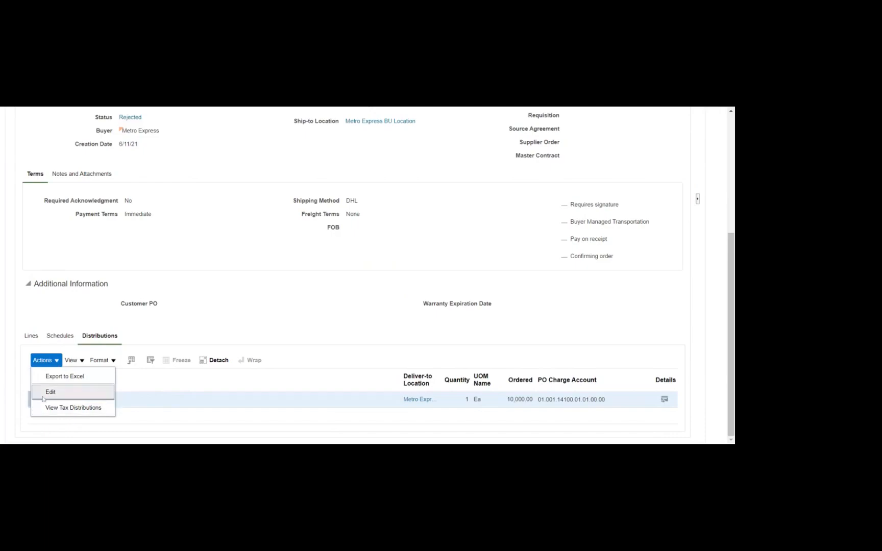
left_click(256, 308)
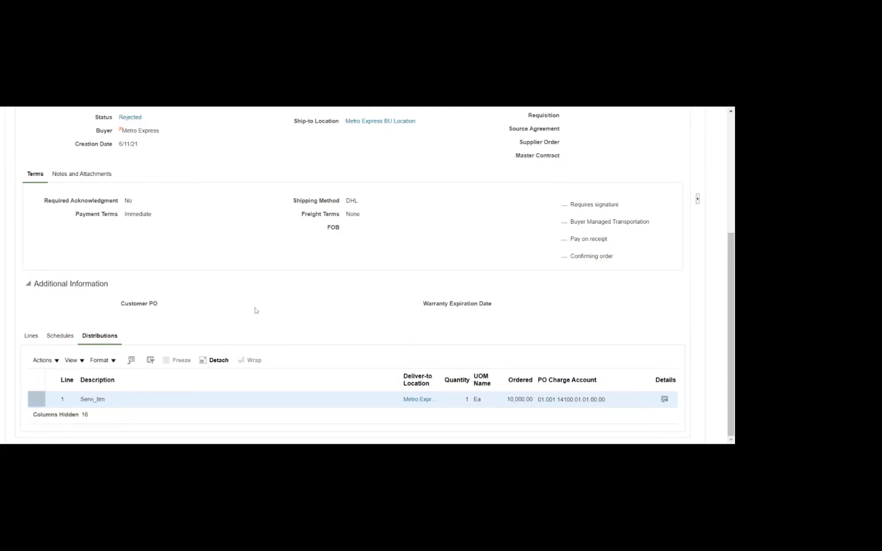
scroll(657, 216, "up", 5)
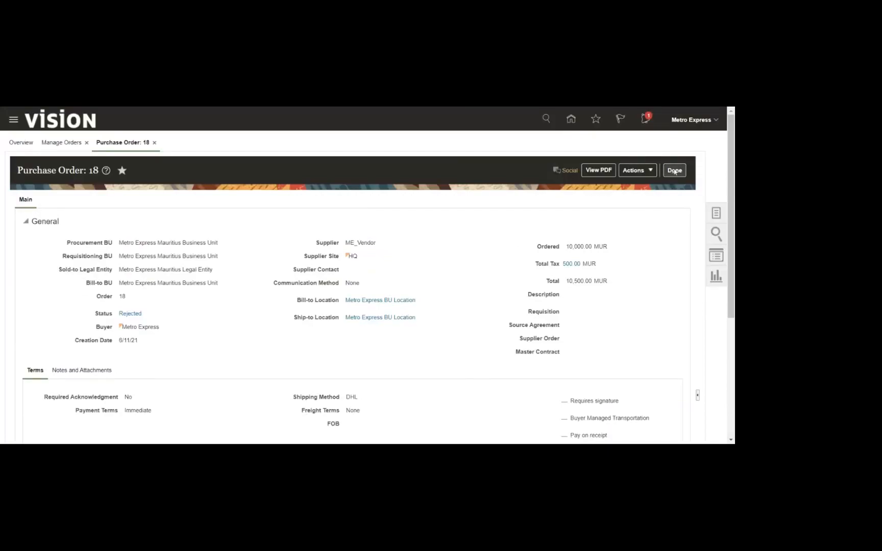
left_click(674, 170)
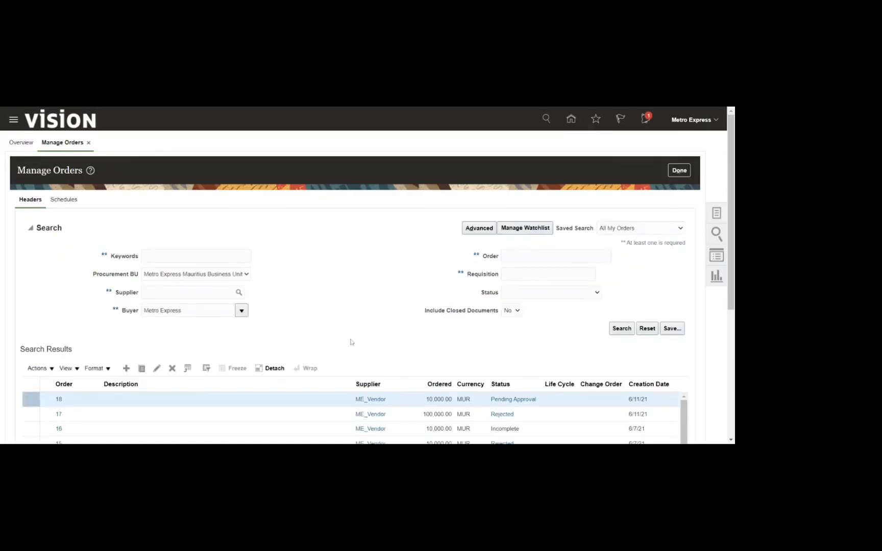
- Examine the approval action details of the newest ME_Vendor order and return to the order list
scroll(574, 343, "down", 3)
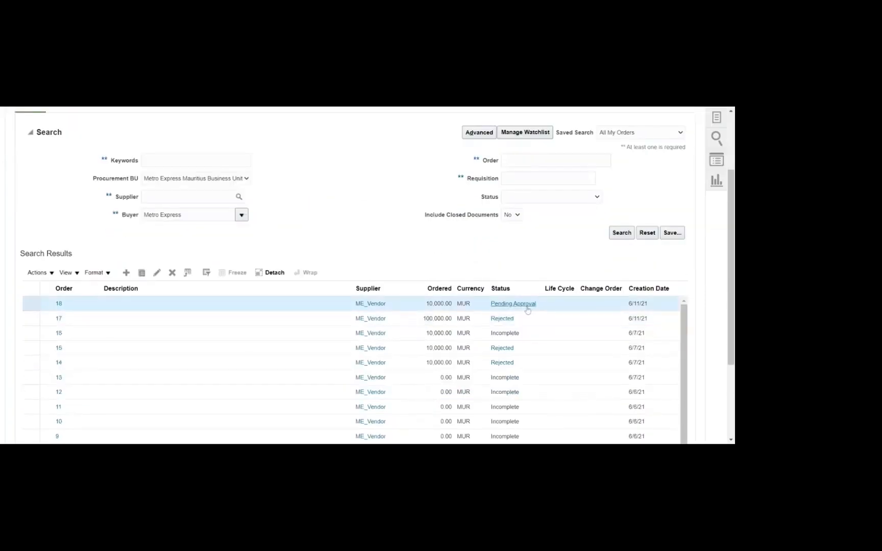
left_click(527, 307)
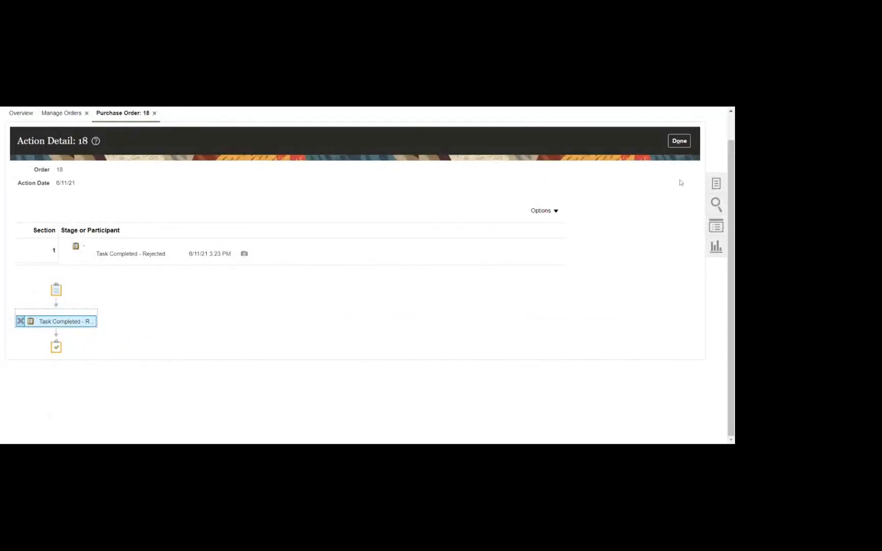
scroll(465, 323, "up", 1)
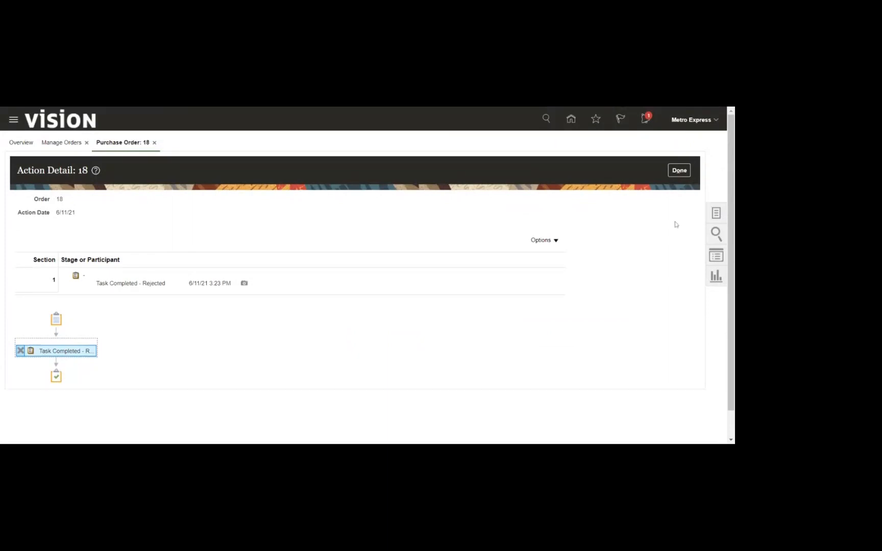
left_click(678, 170)
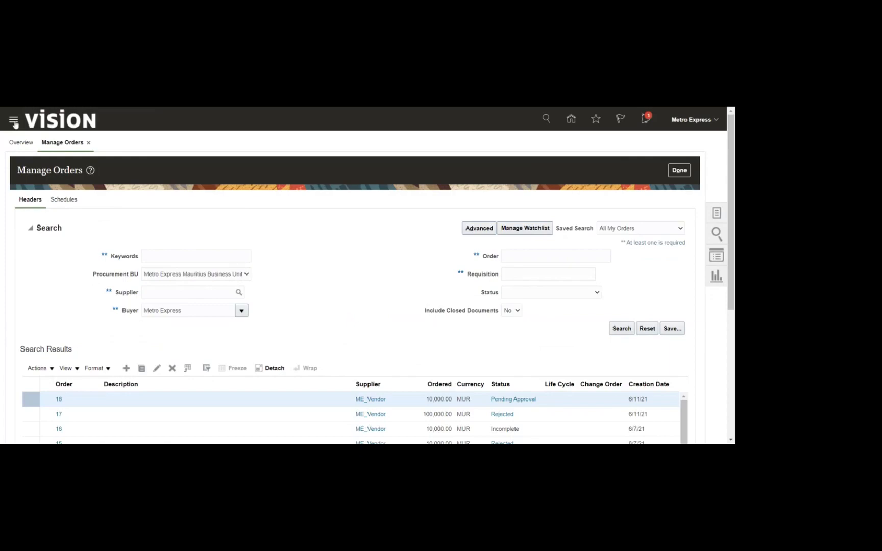
- Leave the order list and open the Scheduled Processes overview
left_click(26, 229)
scroll(54, 266, "down", 5)
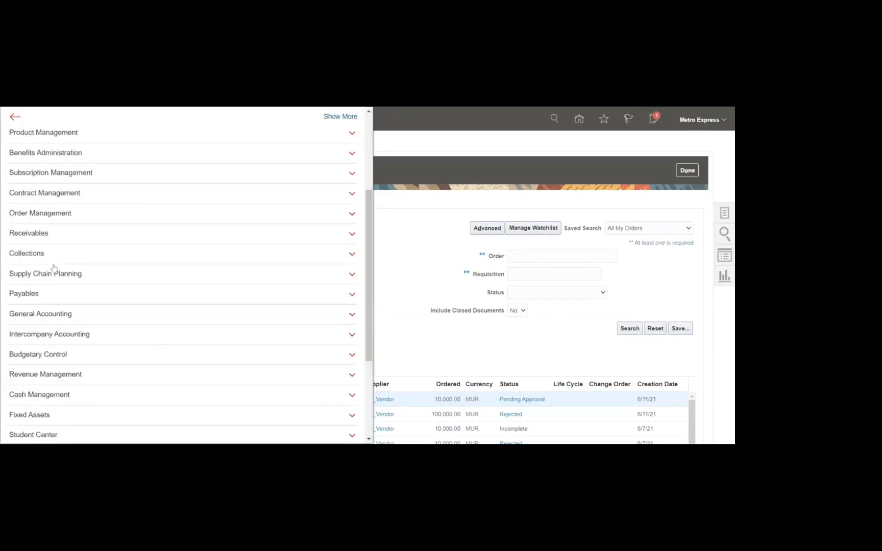
left_click(62, 375)
scroll(243, 228, "down", 1)
scroll(242, 227, "down", 2)
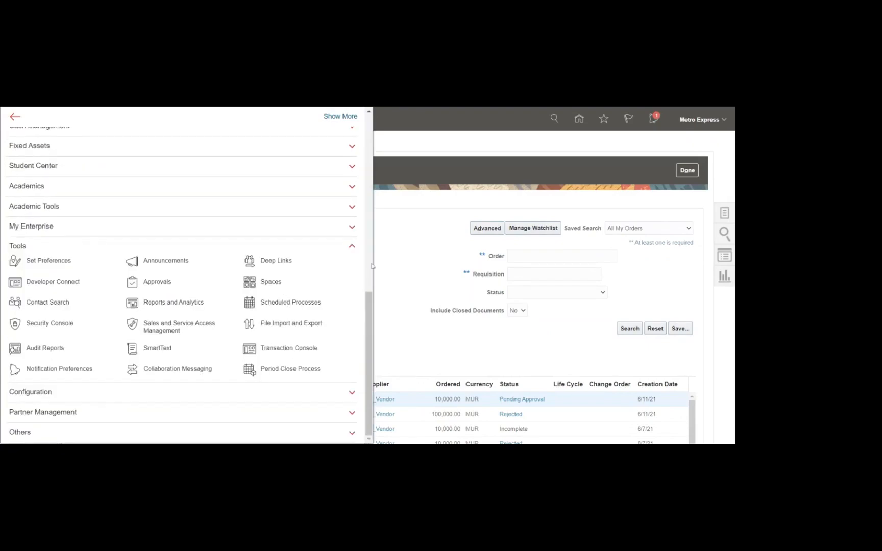
left_click(290, 302)
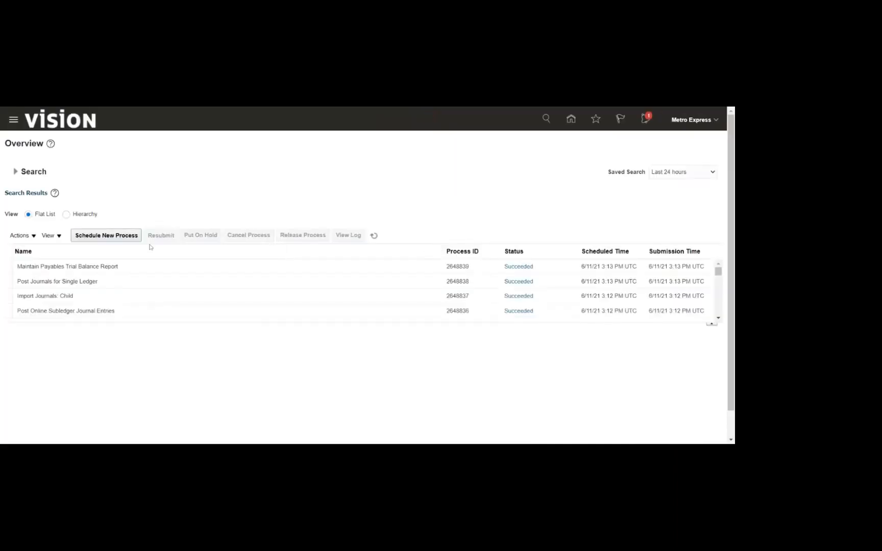
- Start scheduling a new process of type Job and search the process names for %tax%
left_click(113, 237)
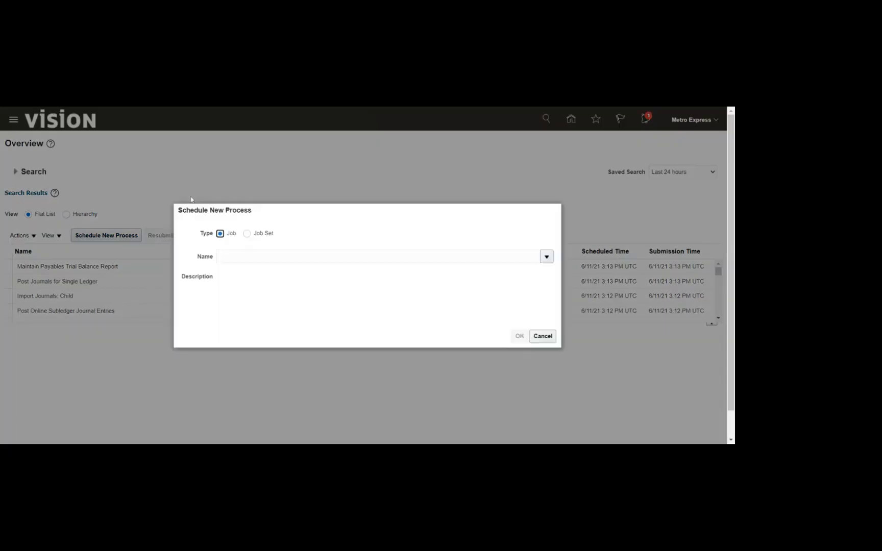
key("Tab")
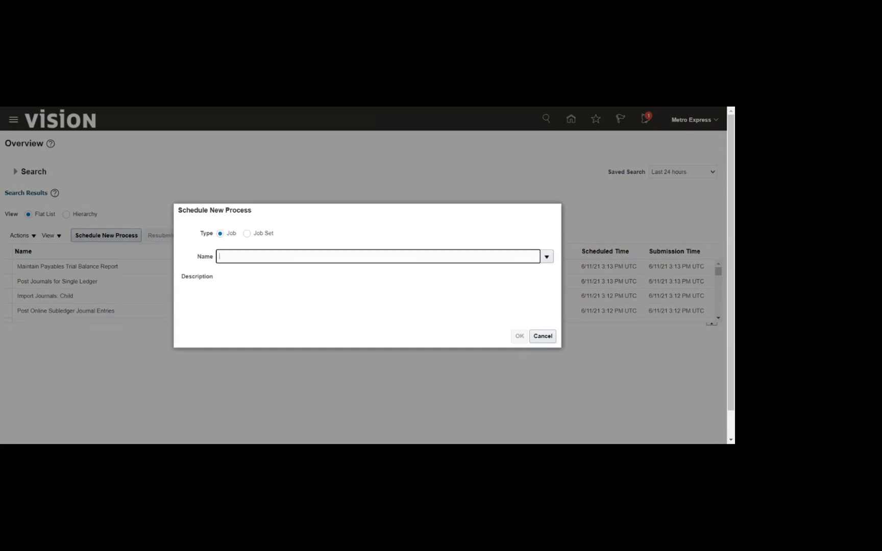
type("%tax%")
key("Tab")
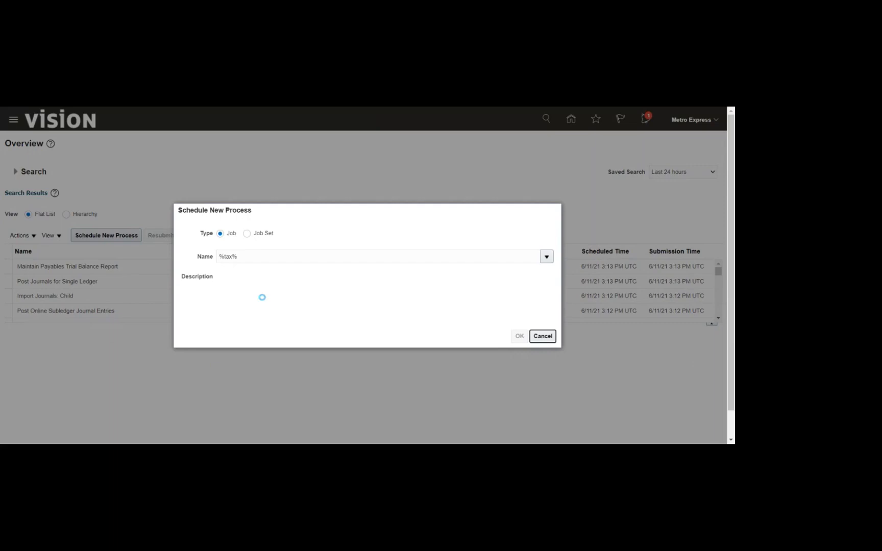
- Look through the available tax processes and reports down to the withholding tax reports, and highlight Tax Register
scroll(262, 297, "down", 2)
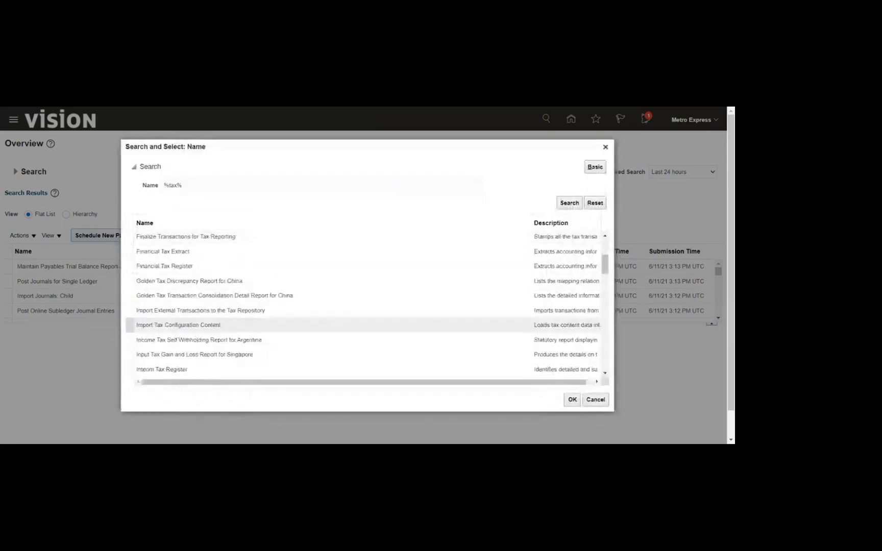
scroll(262, 317, "down", 2)
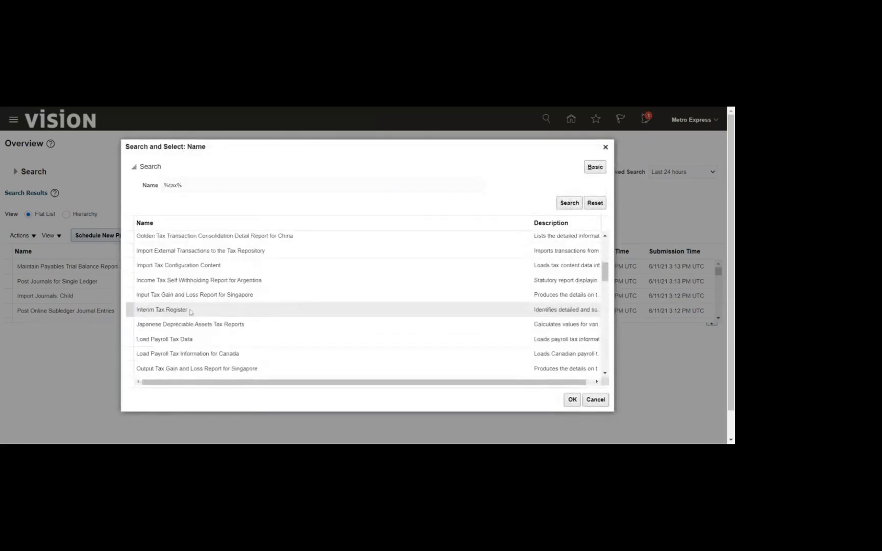
scroll(192, 312, "down", 4)
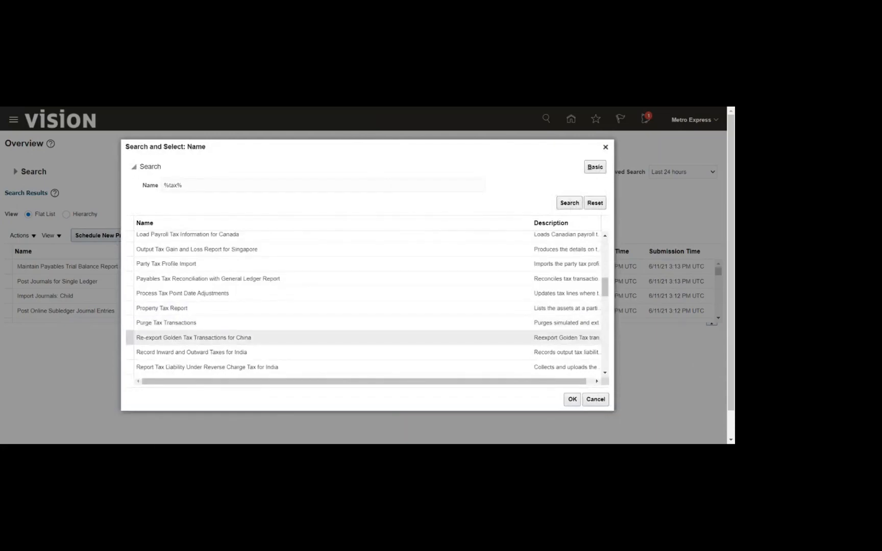
scroll(144, 336, "down", 5)
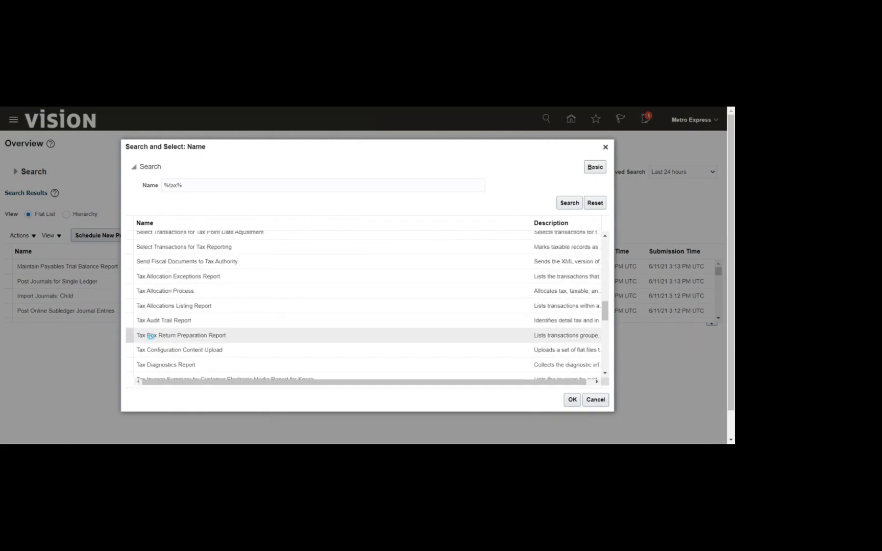
scroll(148, 320, "down", 2)
scroll(148, 258, "down", 6)
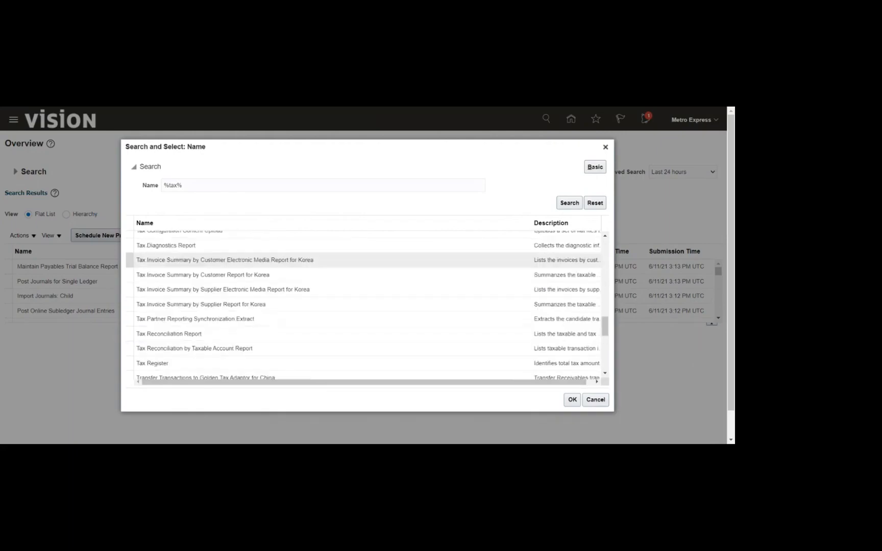
scroll(167, 326, "down", 4)
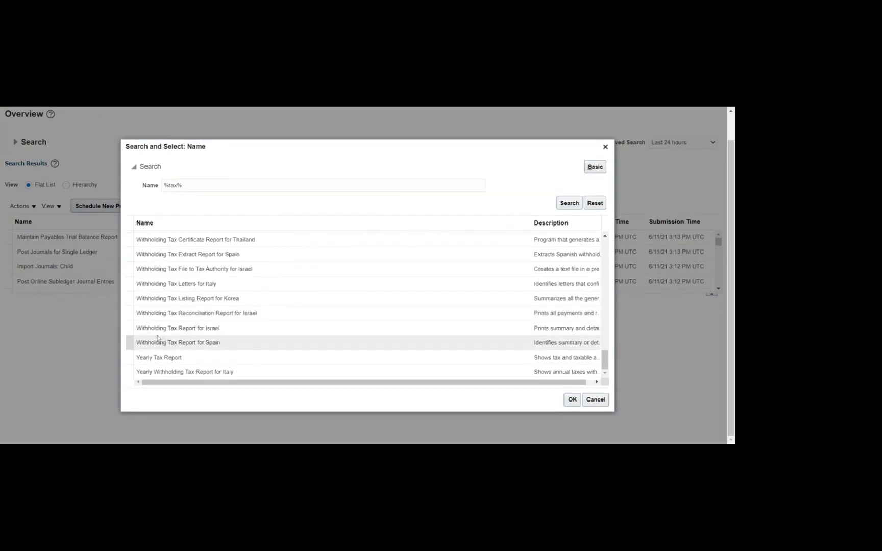
scroll(162, 337, "up", 3)
scroll(159, 338, "up", 2)
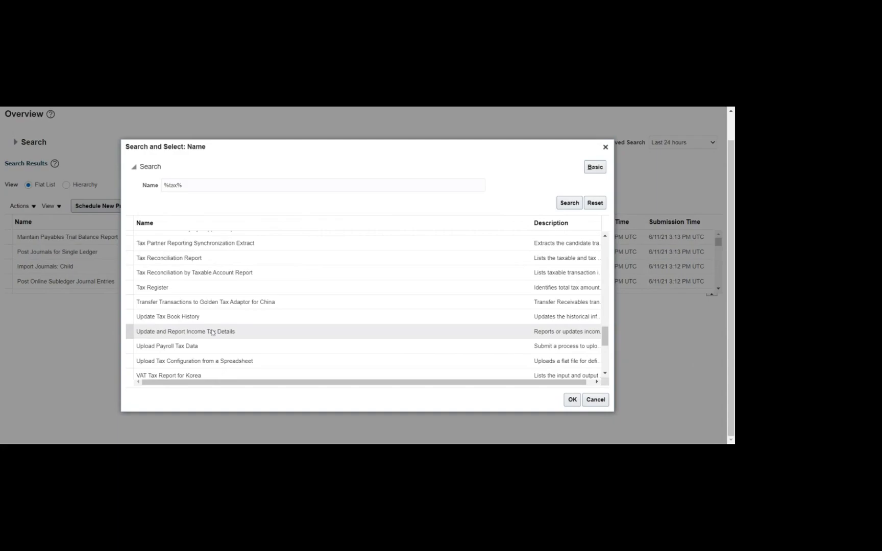
key("Up")
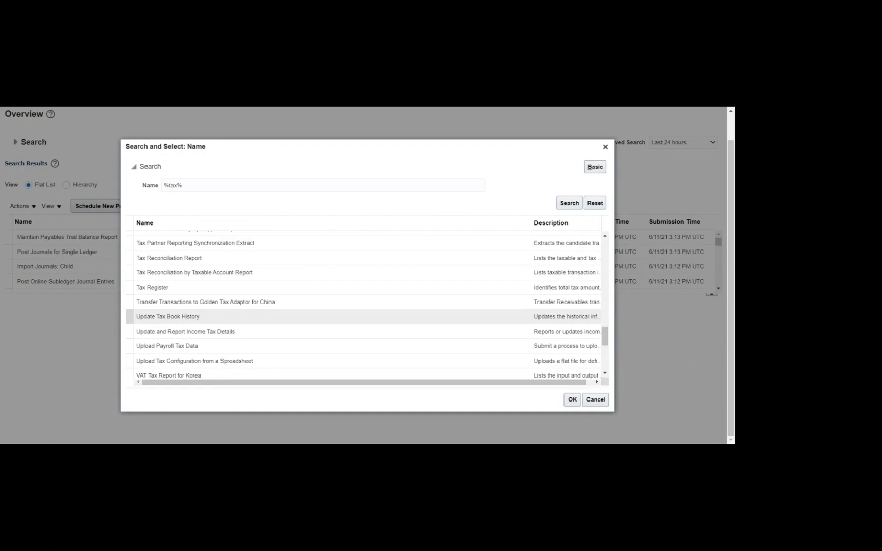
left_click(196, 290)
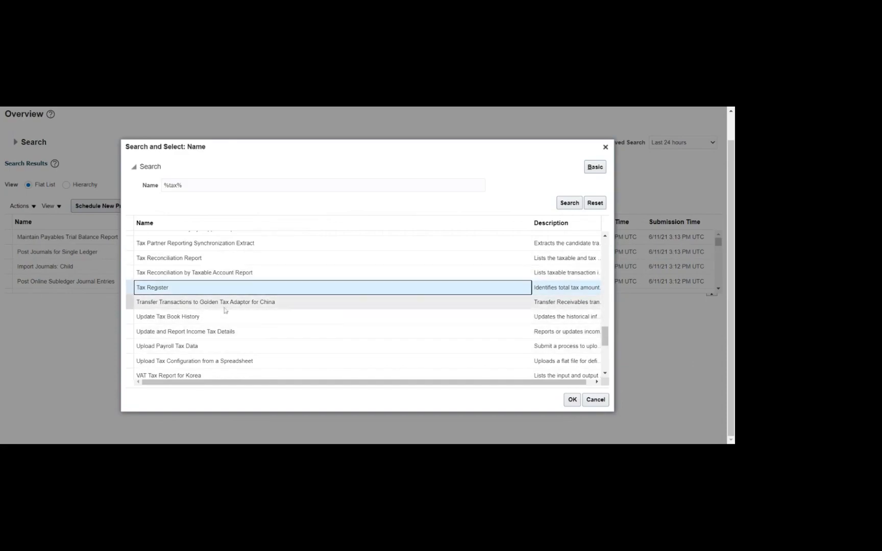
- Examine further tax processes in the list, including Payables Tax Reconciliation with General Ledger Report and VAT Tax Report for Korea
scroll(236, 326, "up", 5)
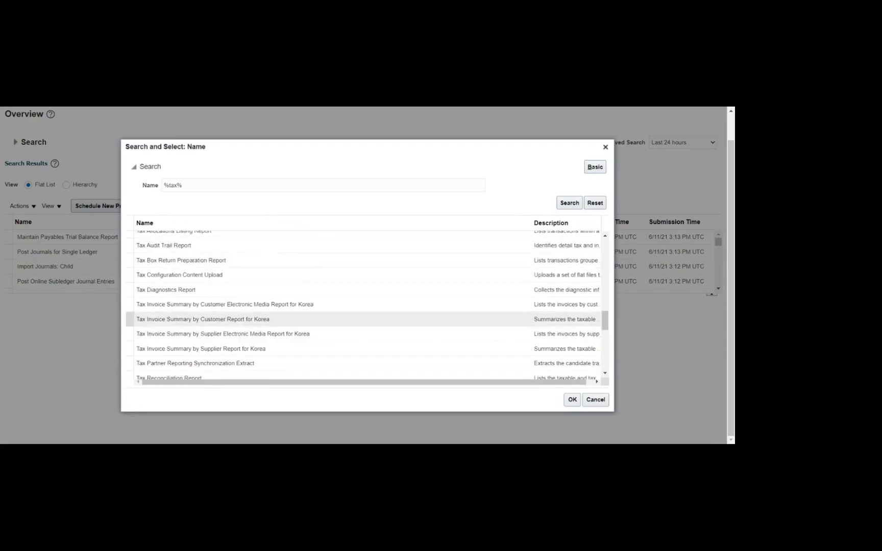
scroll(236, 327, "up", 6)
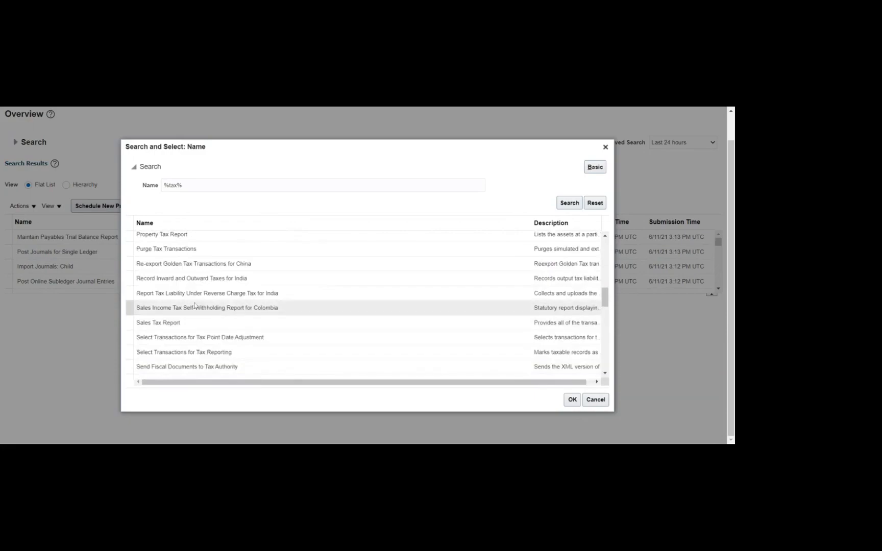
scroll(194, 305, "up", 2)
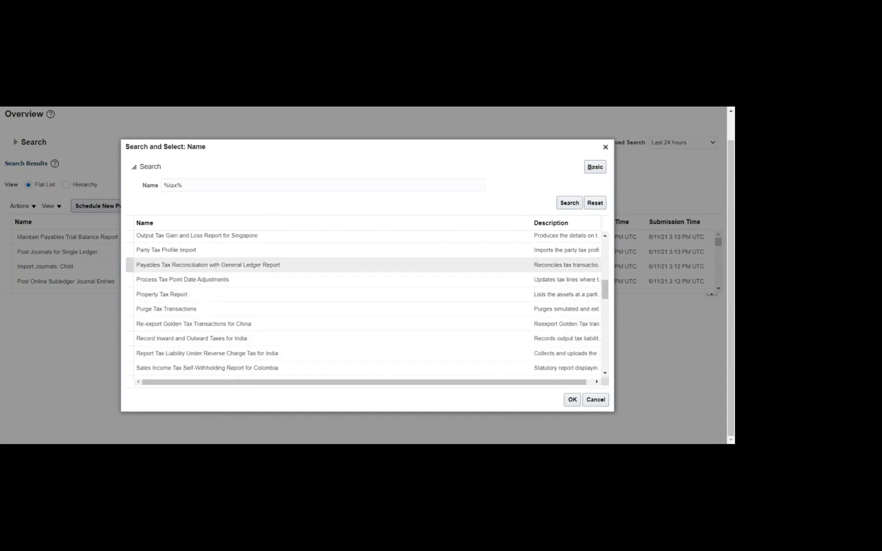
left_click(263, 265)
left_click_drag(605, 292, 604, 339)
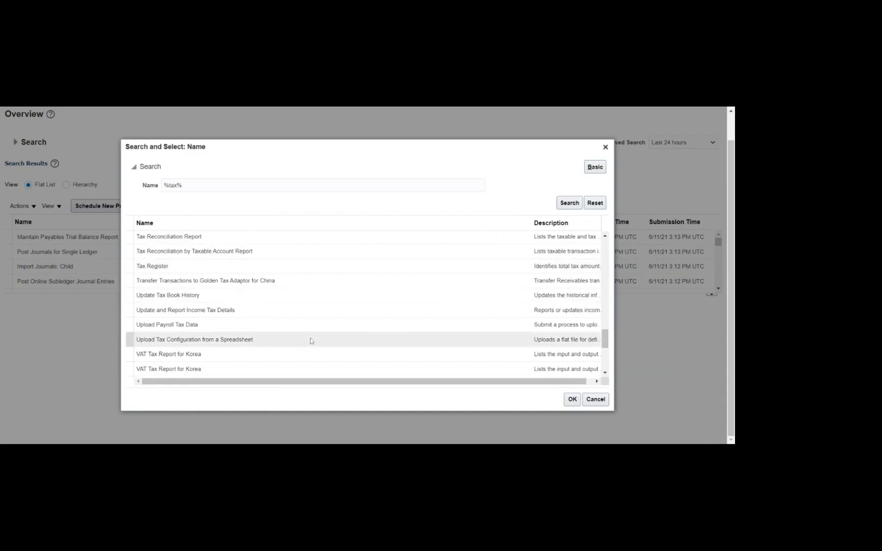
left_click(567, 401)
left_click(169, 369)
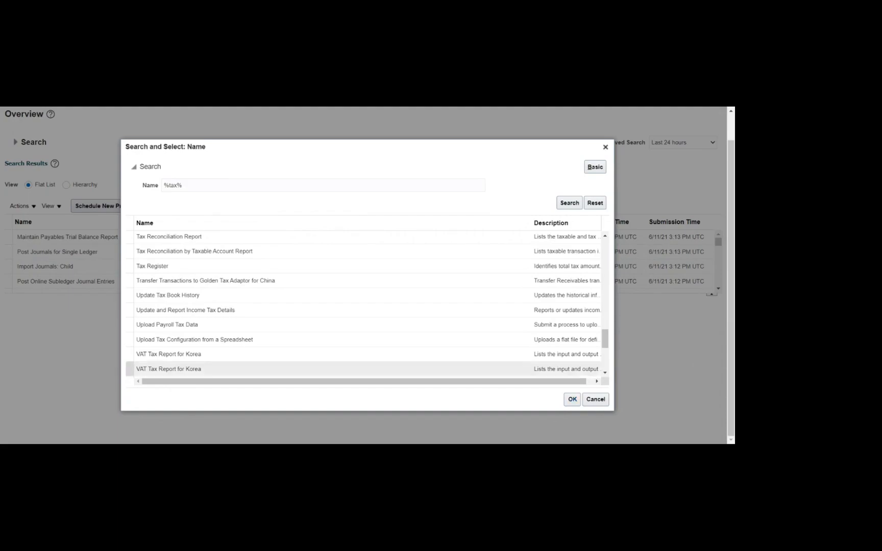